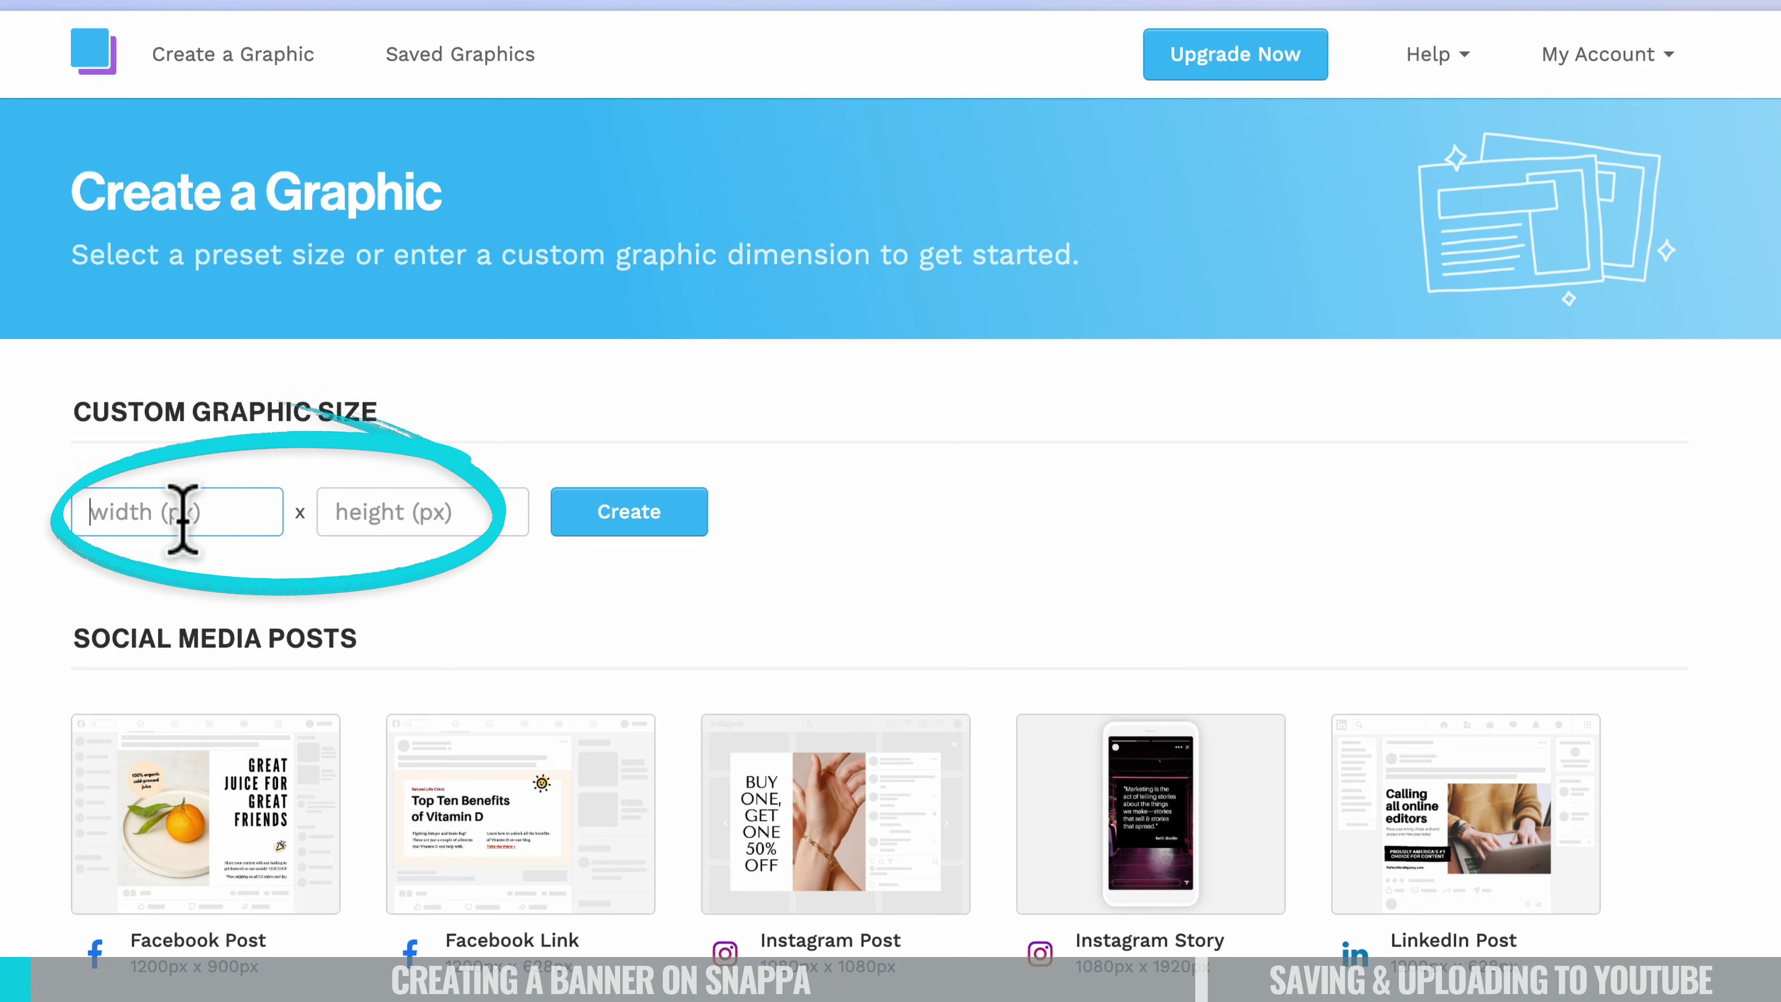
# Choose the YouTube Banner preset (2560px x 1440px) among the headers, banners and profile pages sizes.
pyautogui.click(412, 519)
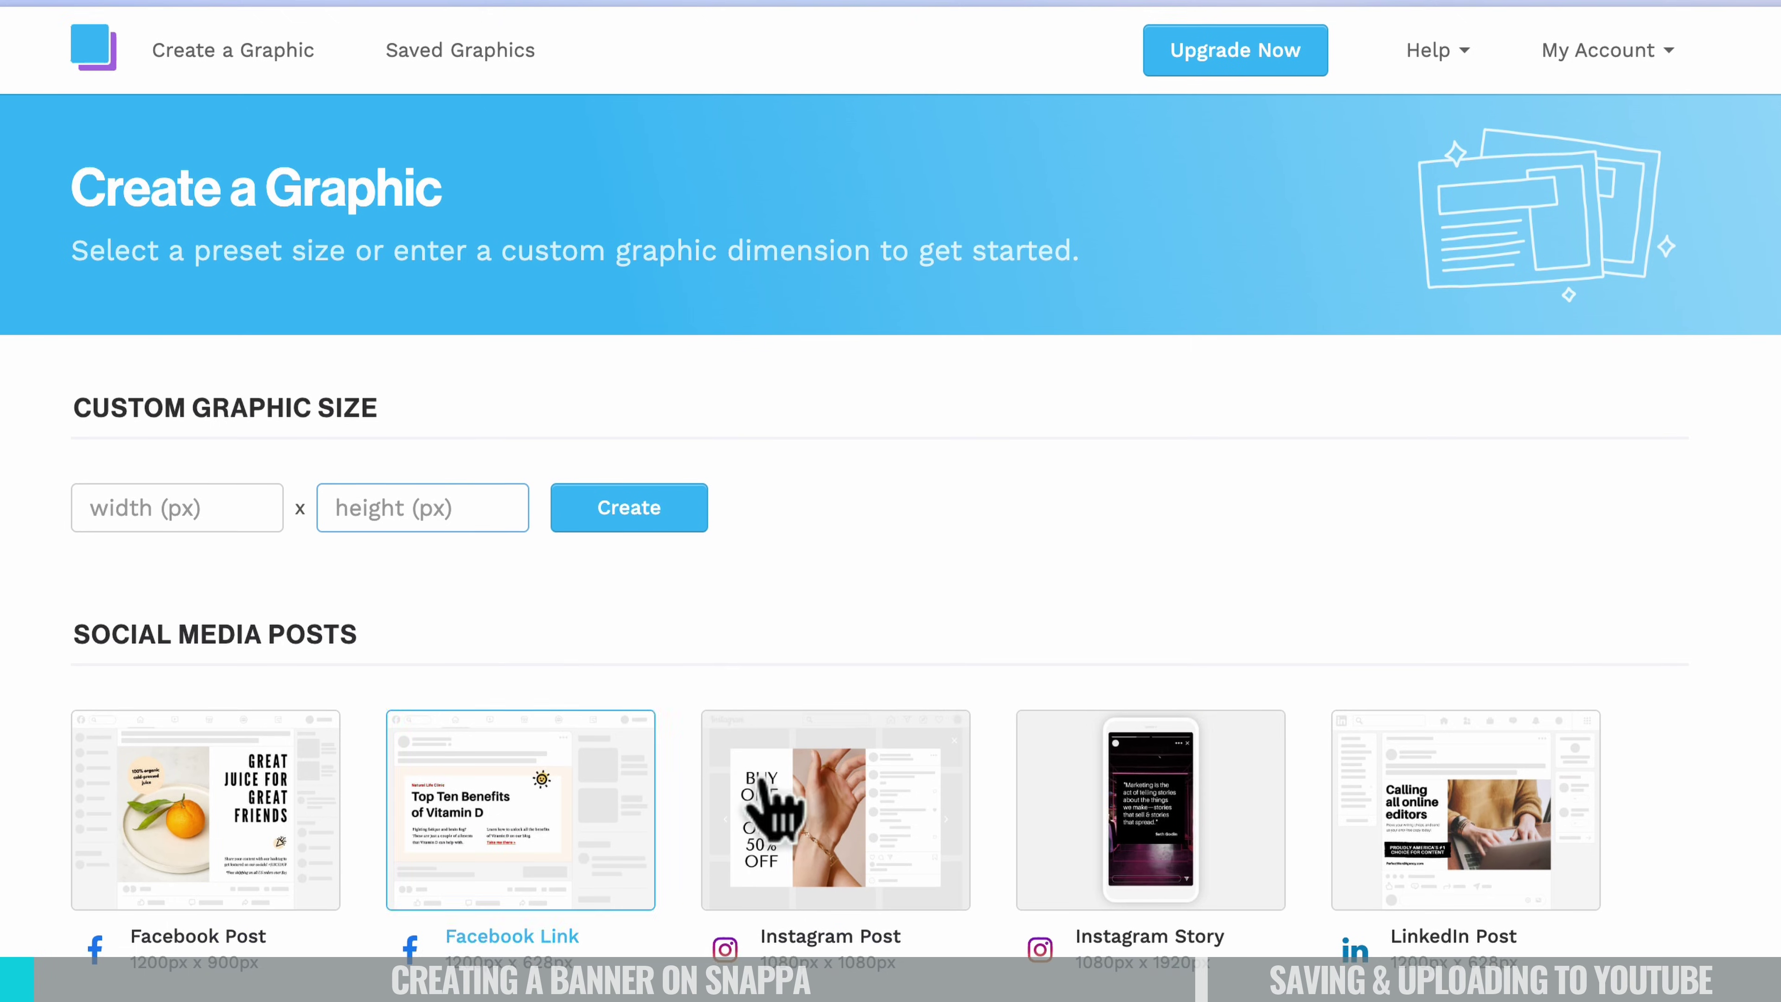
pyautogui.scroll(-2, 413, 519)
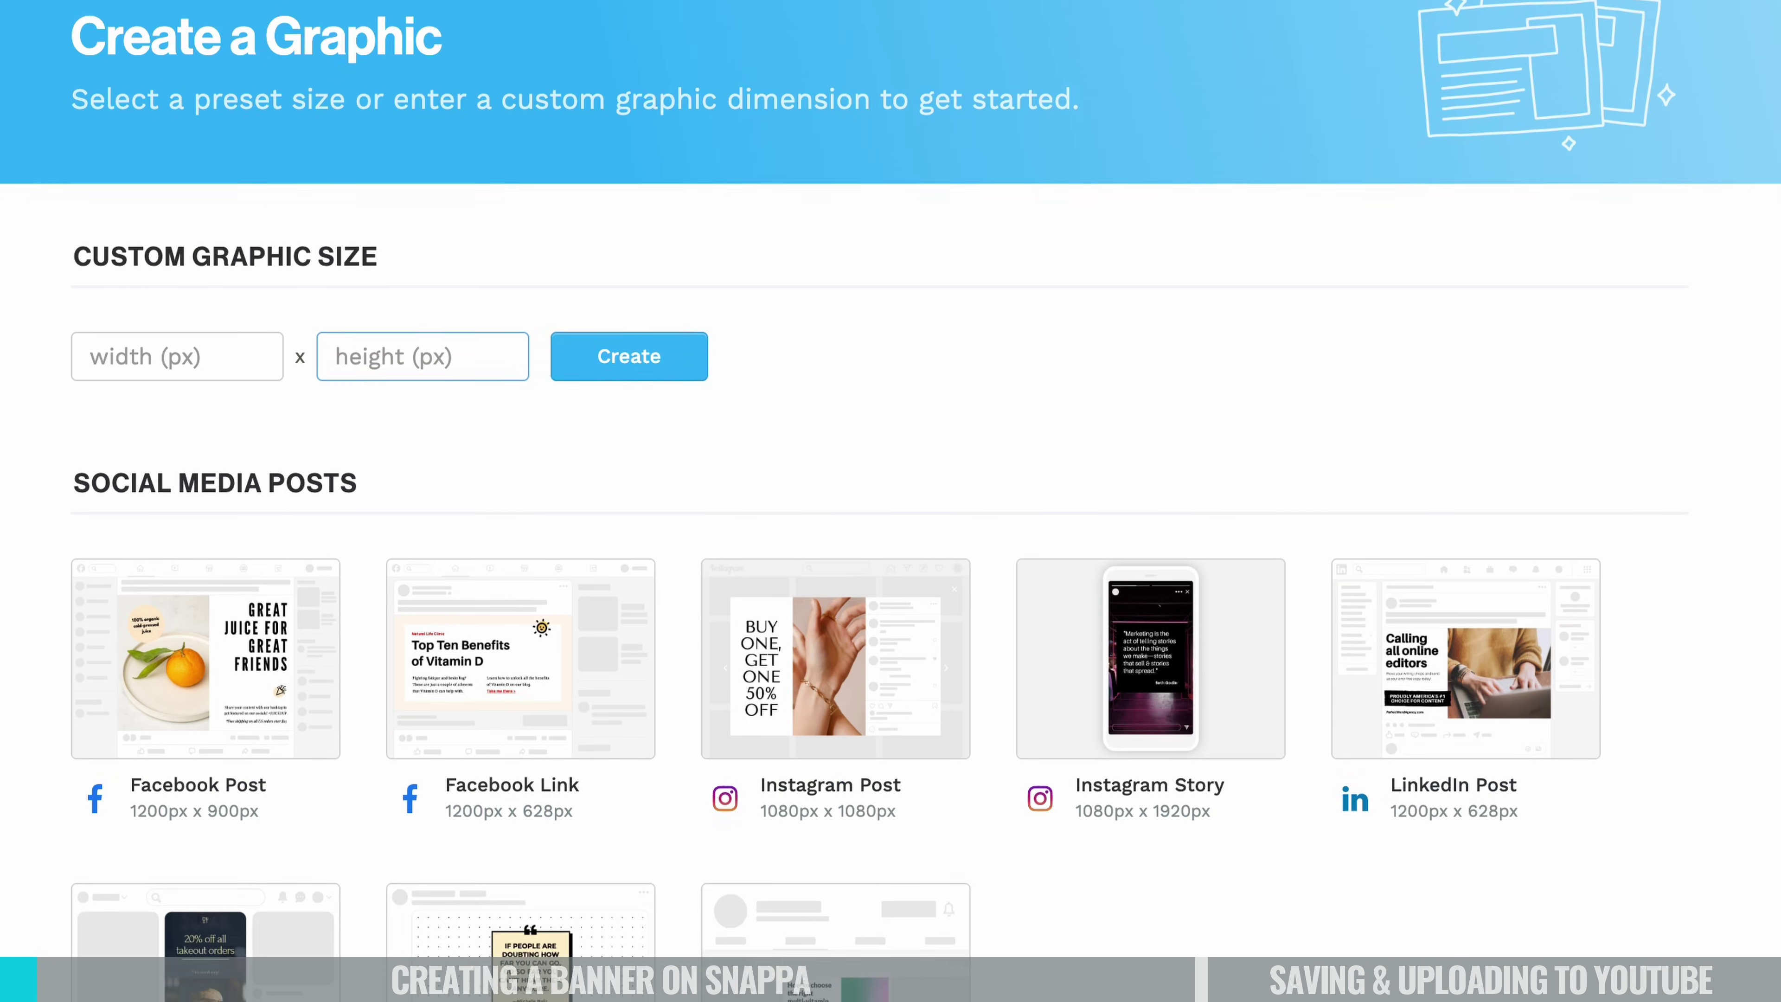
pyautogui.scroll(-10, 890, 501)
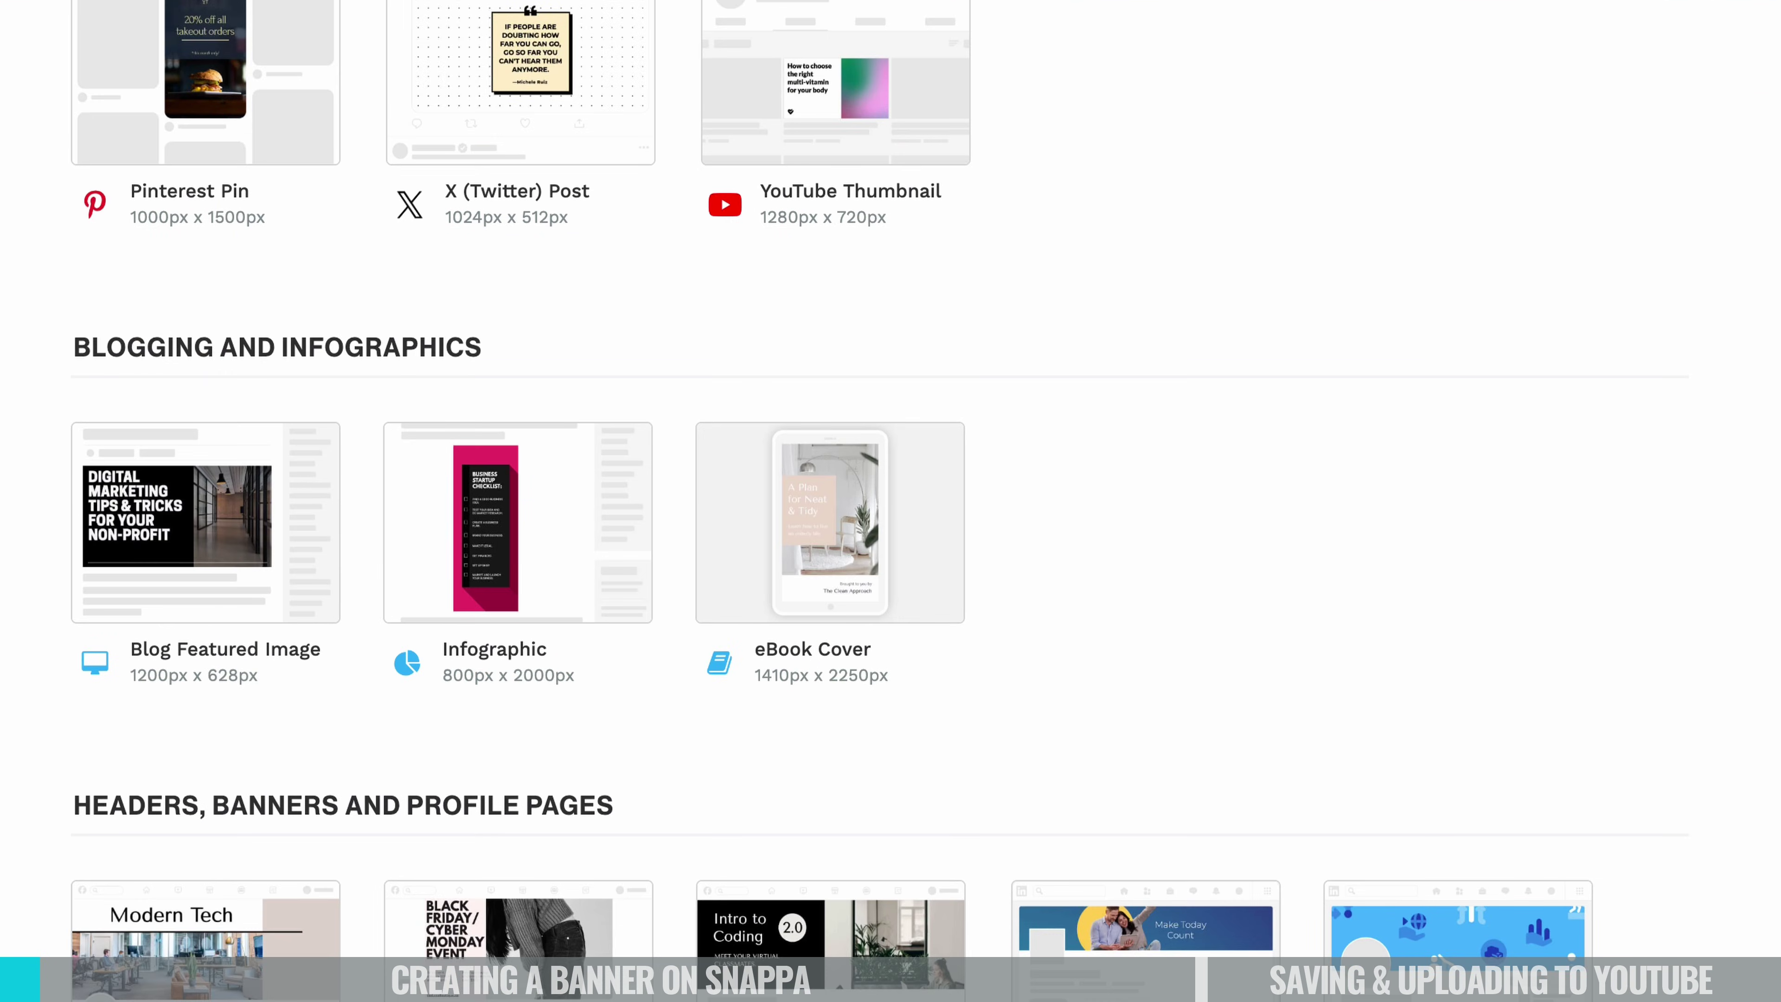
pyautogui.scroll(-9, 832, 491)
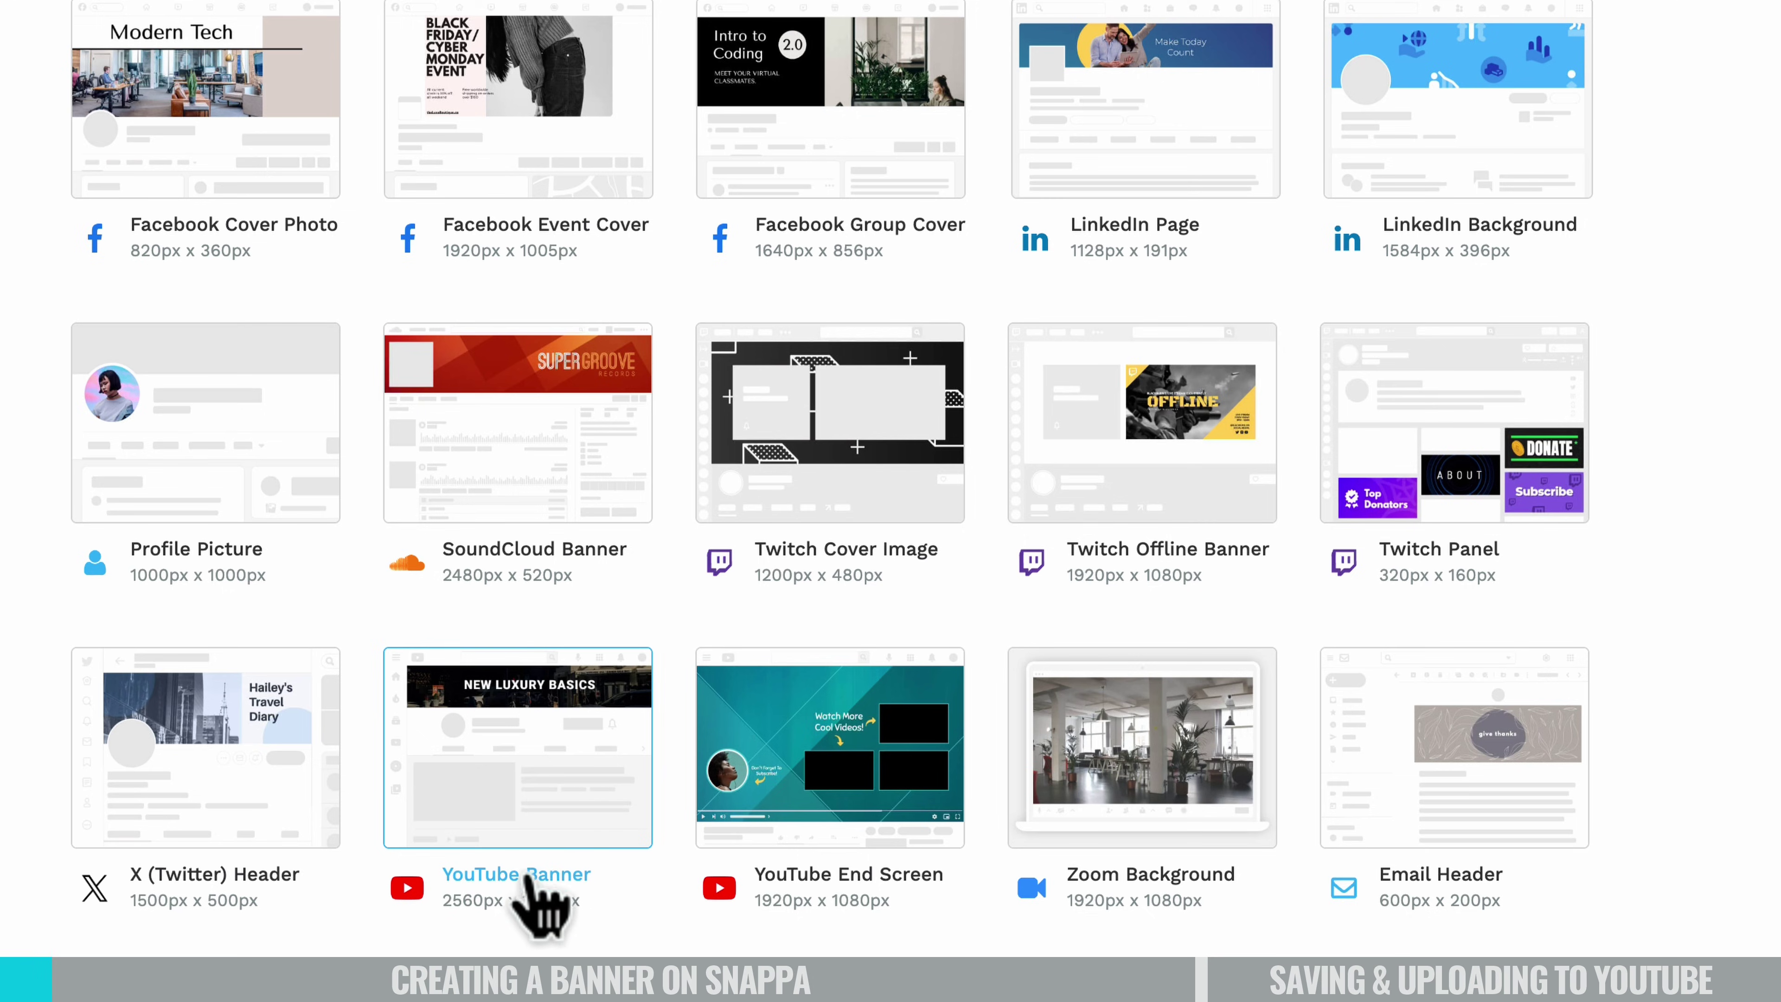
pyautogui.click(577, 760)
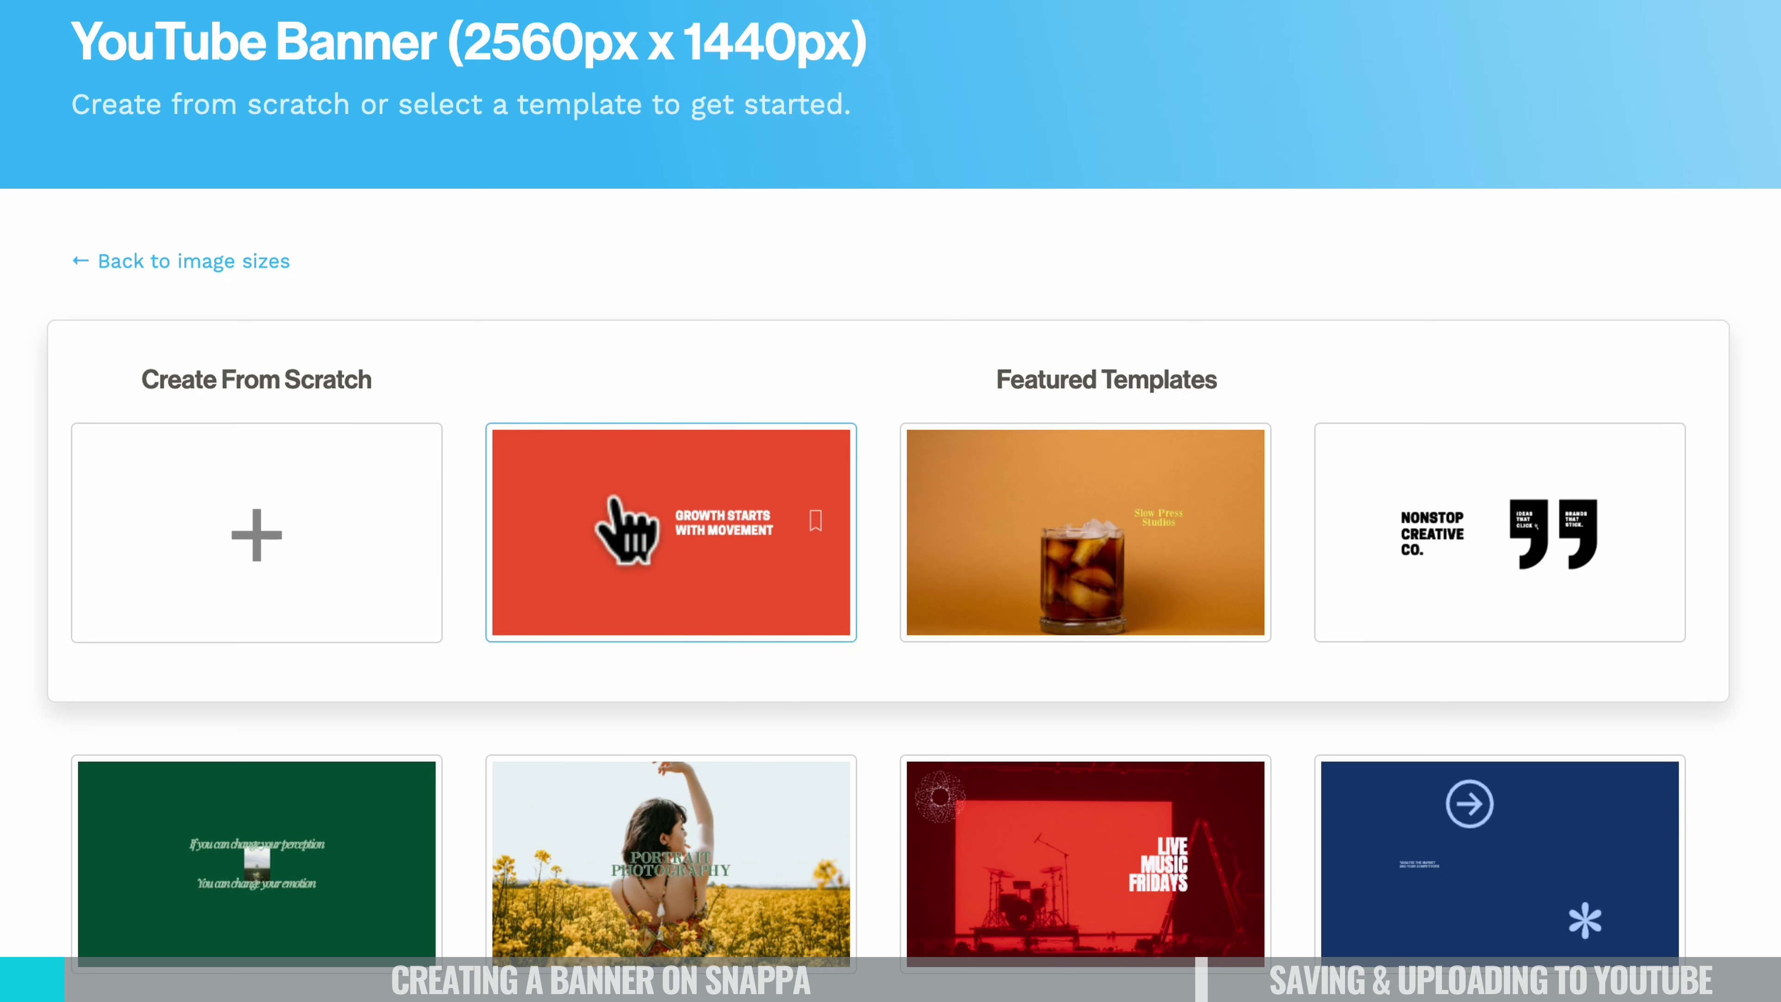
# Browse the YouTube banner templates and start a blank design from scratch instead.
pyautogui.scroll(-15, 950, 679)
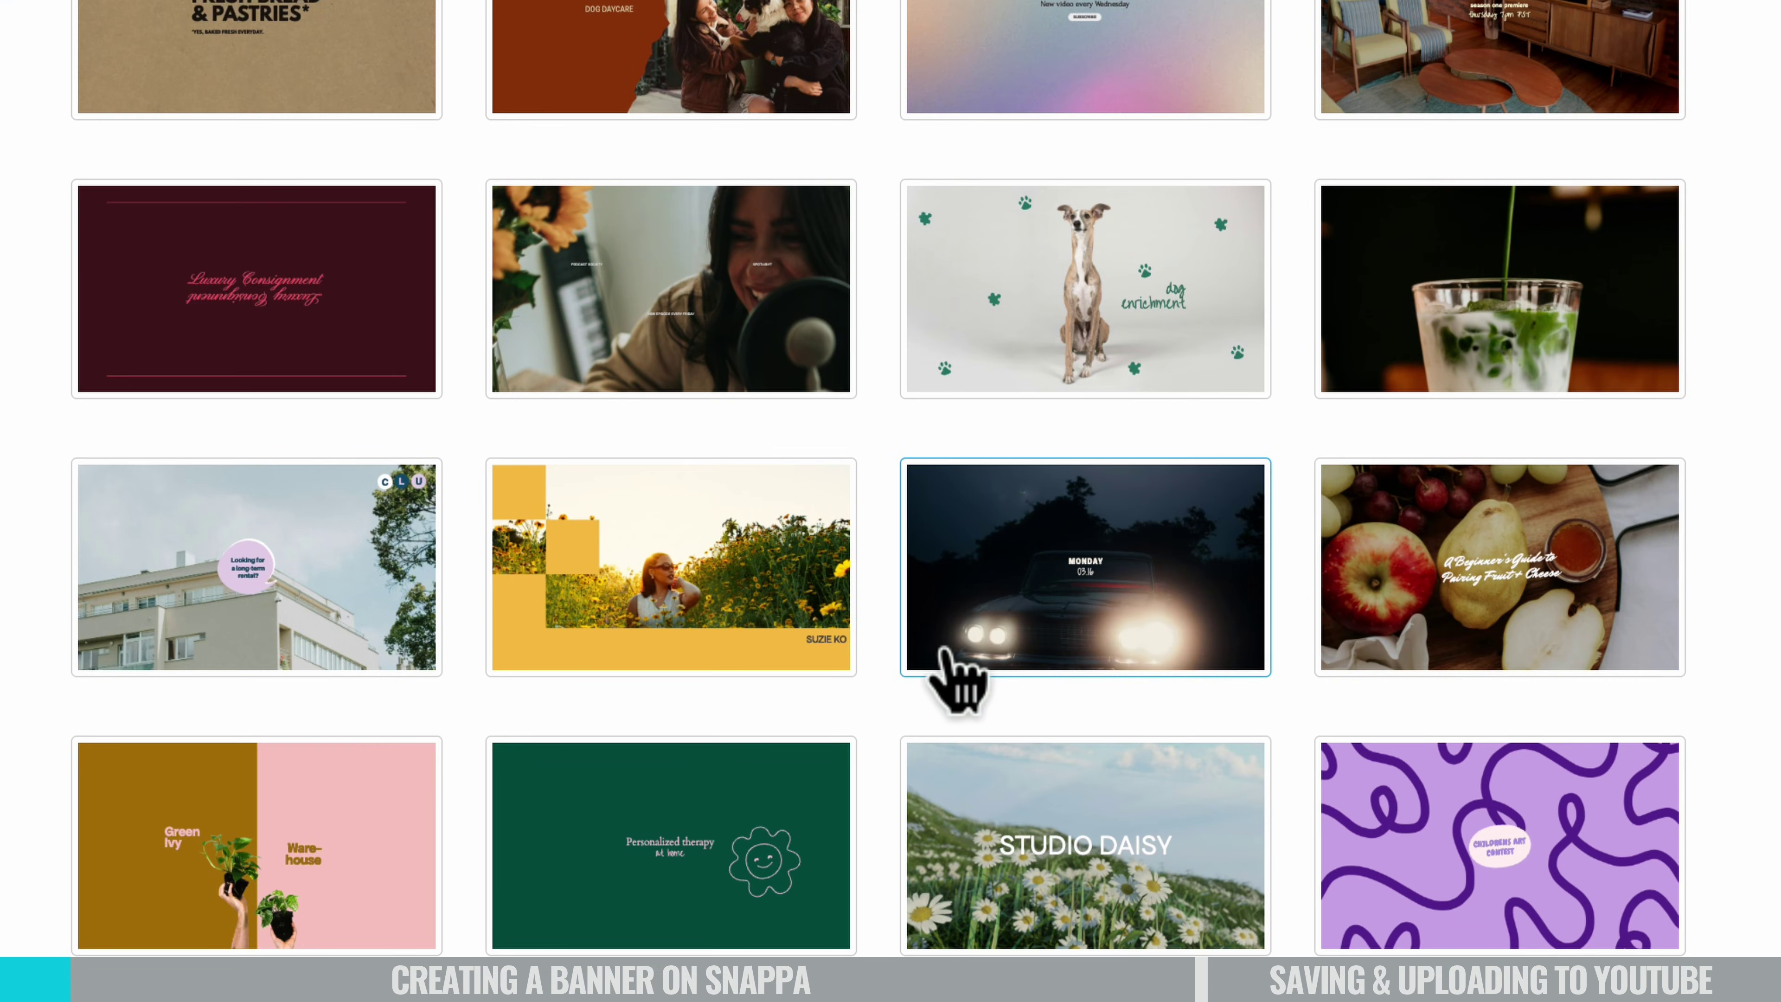
pyautogui.scroll(-10, 943, 679)
pyautogui.scroll(-5, 937, 698)
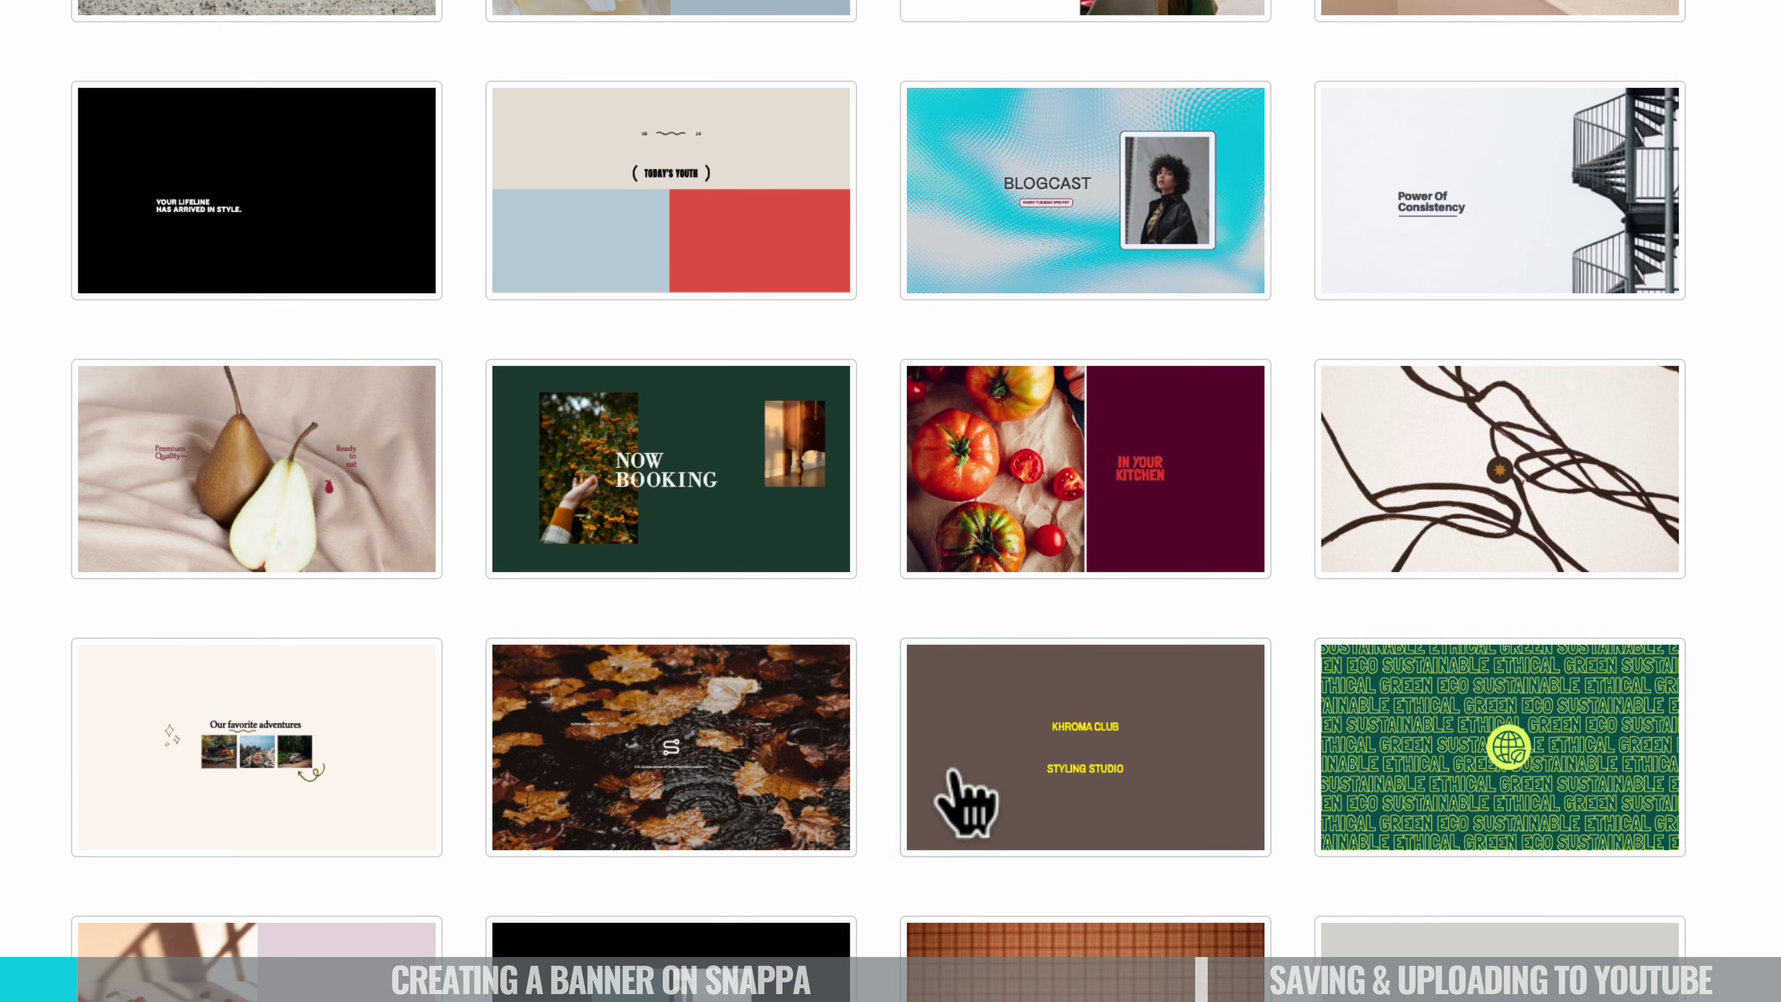
pyautogui.scroll(-10, 957, 810)
pyautogui.scroll(-10, 953, 814)
pyautogui.press('Home')
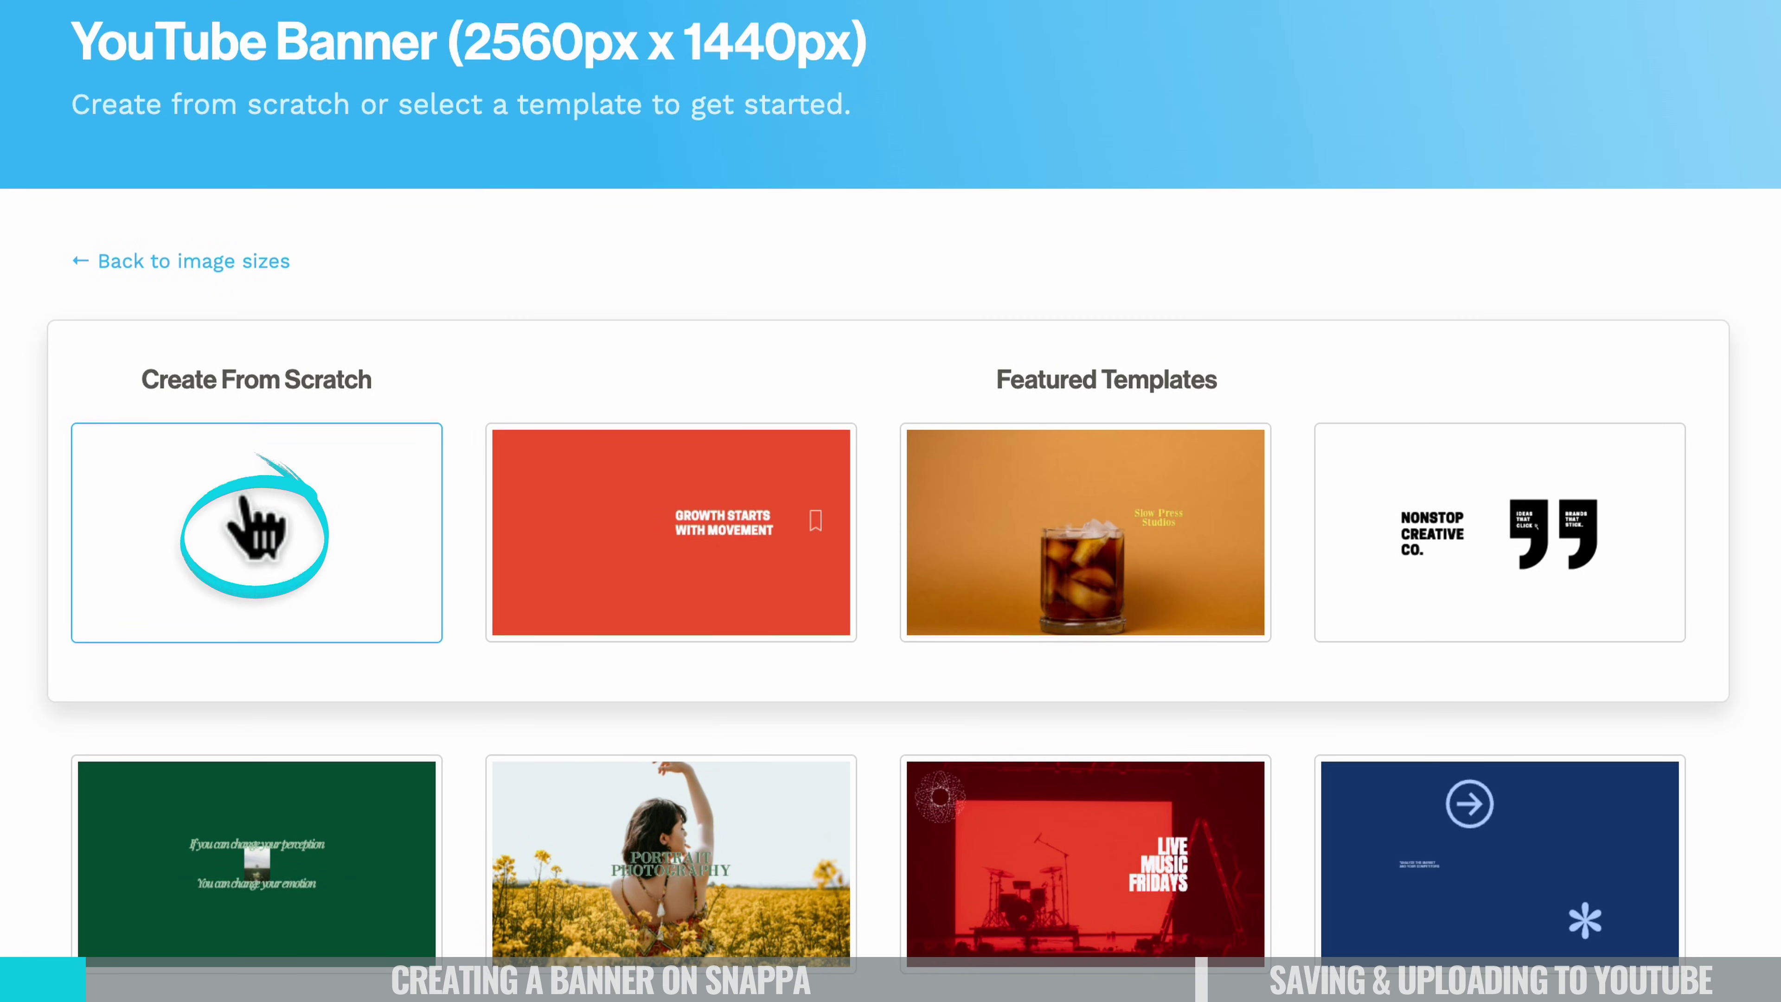
pyautogui.click(256, 547)
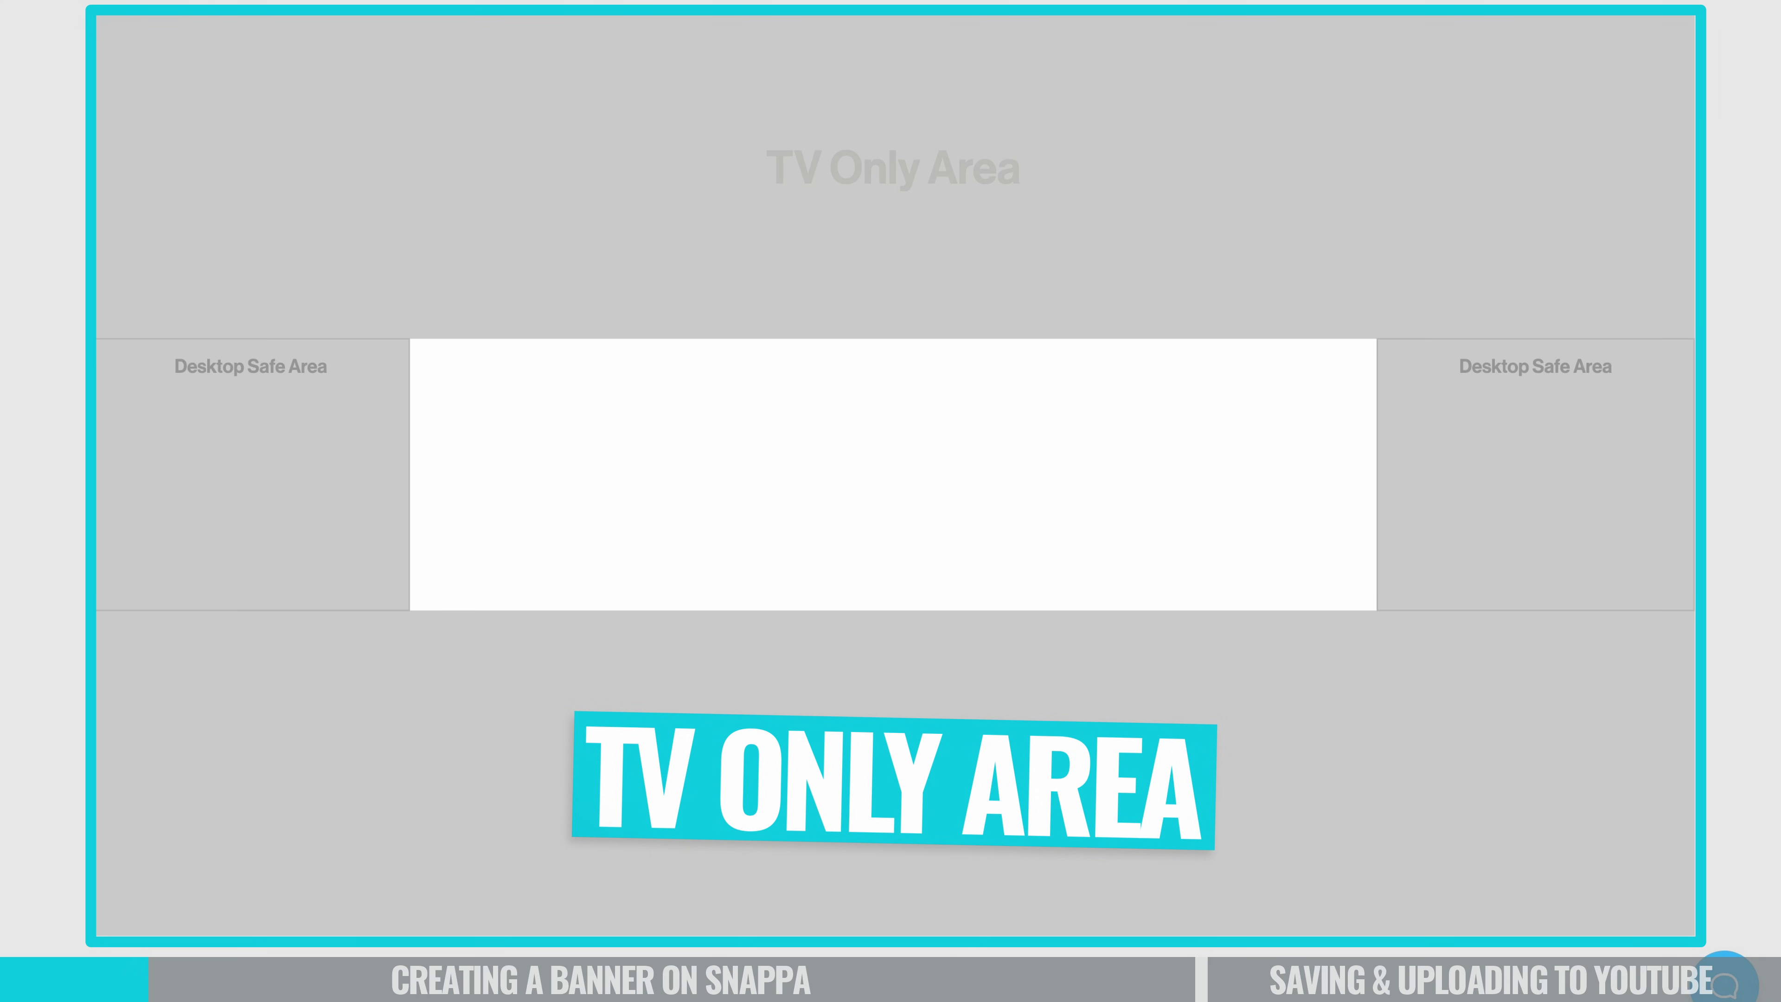
# Toggle the YouTube safe zone overlay off and back on to compare the canvas with and without it.
pyautogui.click(794, 56)
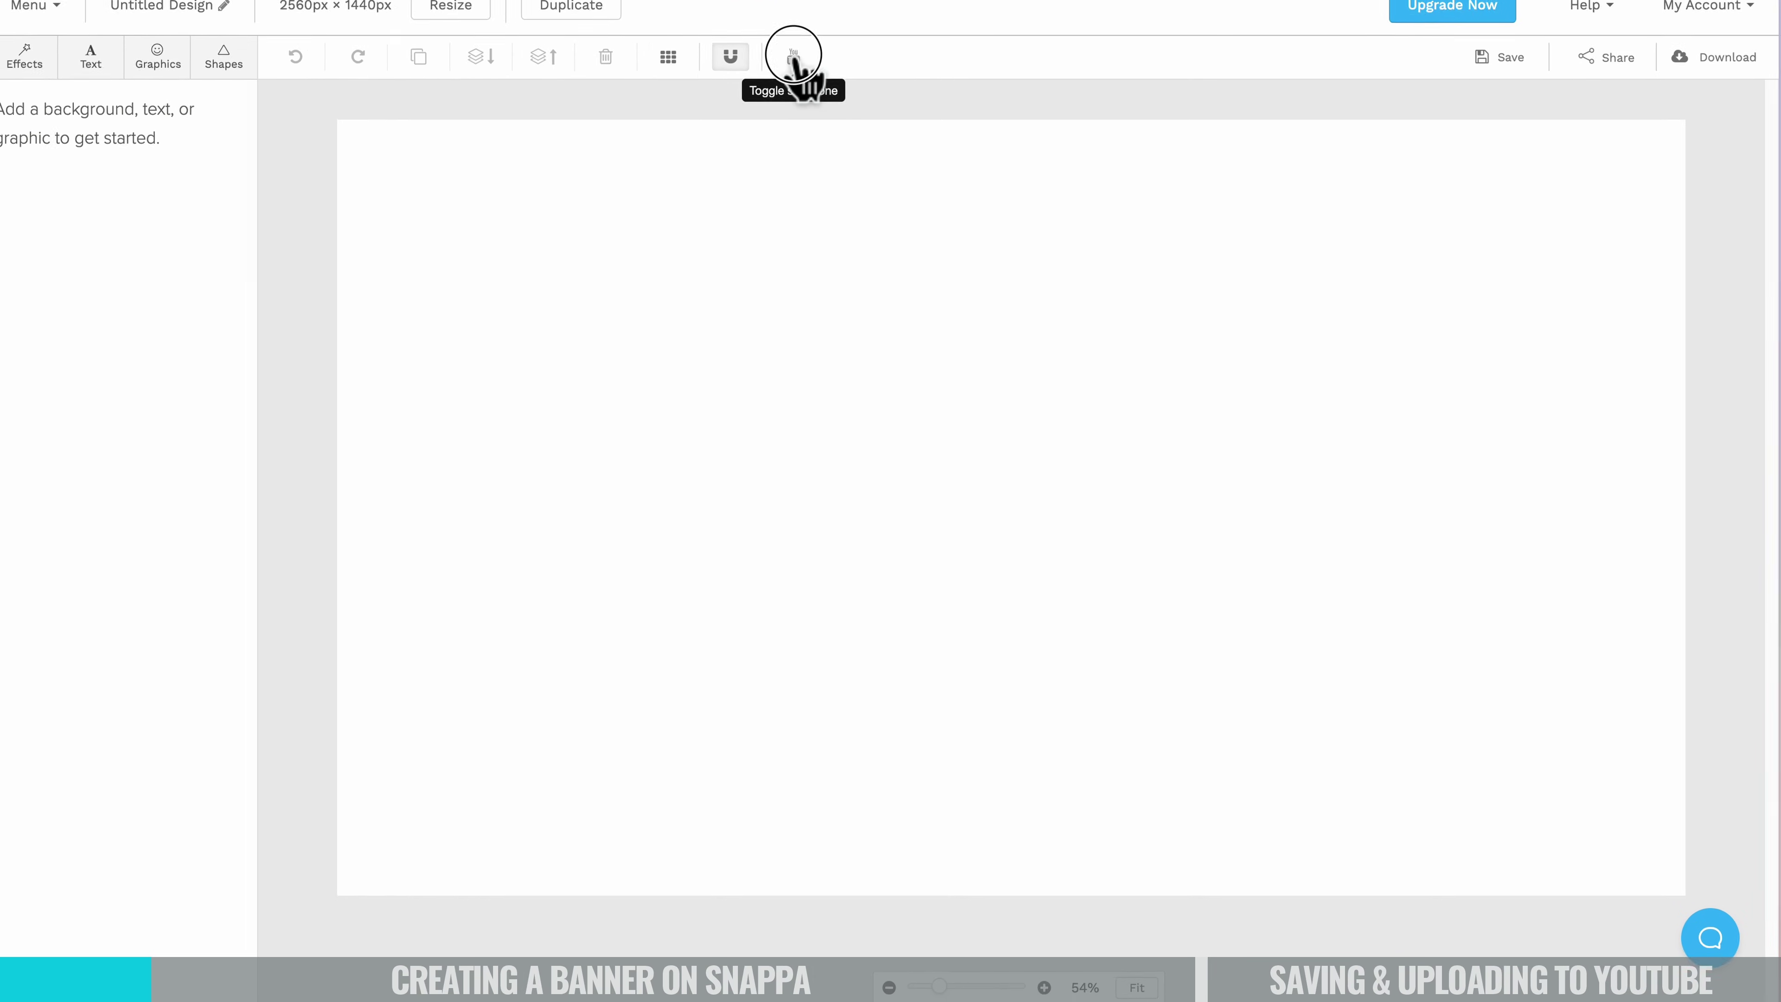
pyautogui.click(795, 56)
pyautogui.click(795, 57)
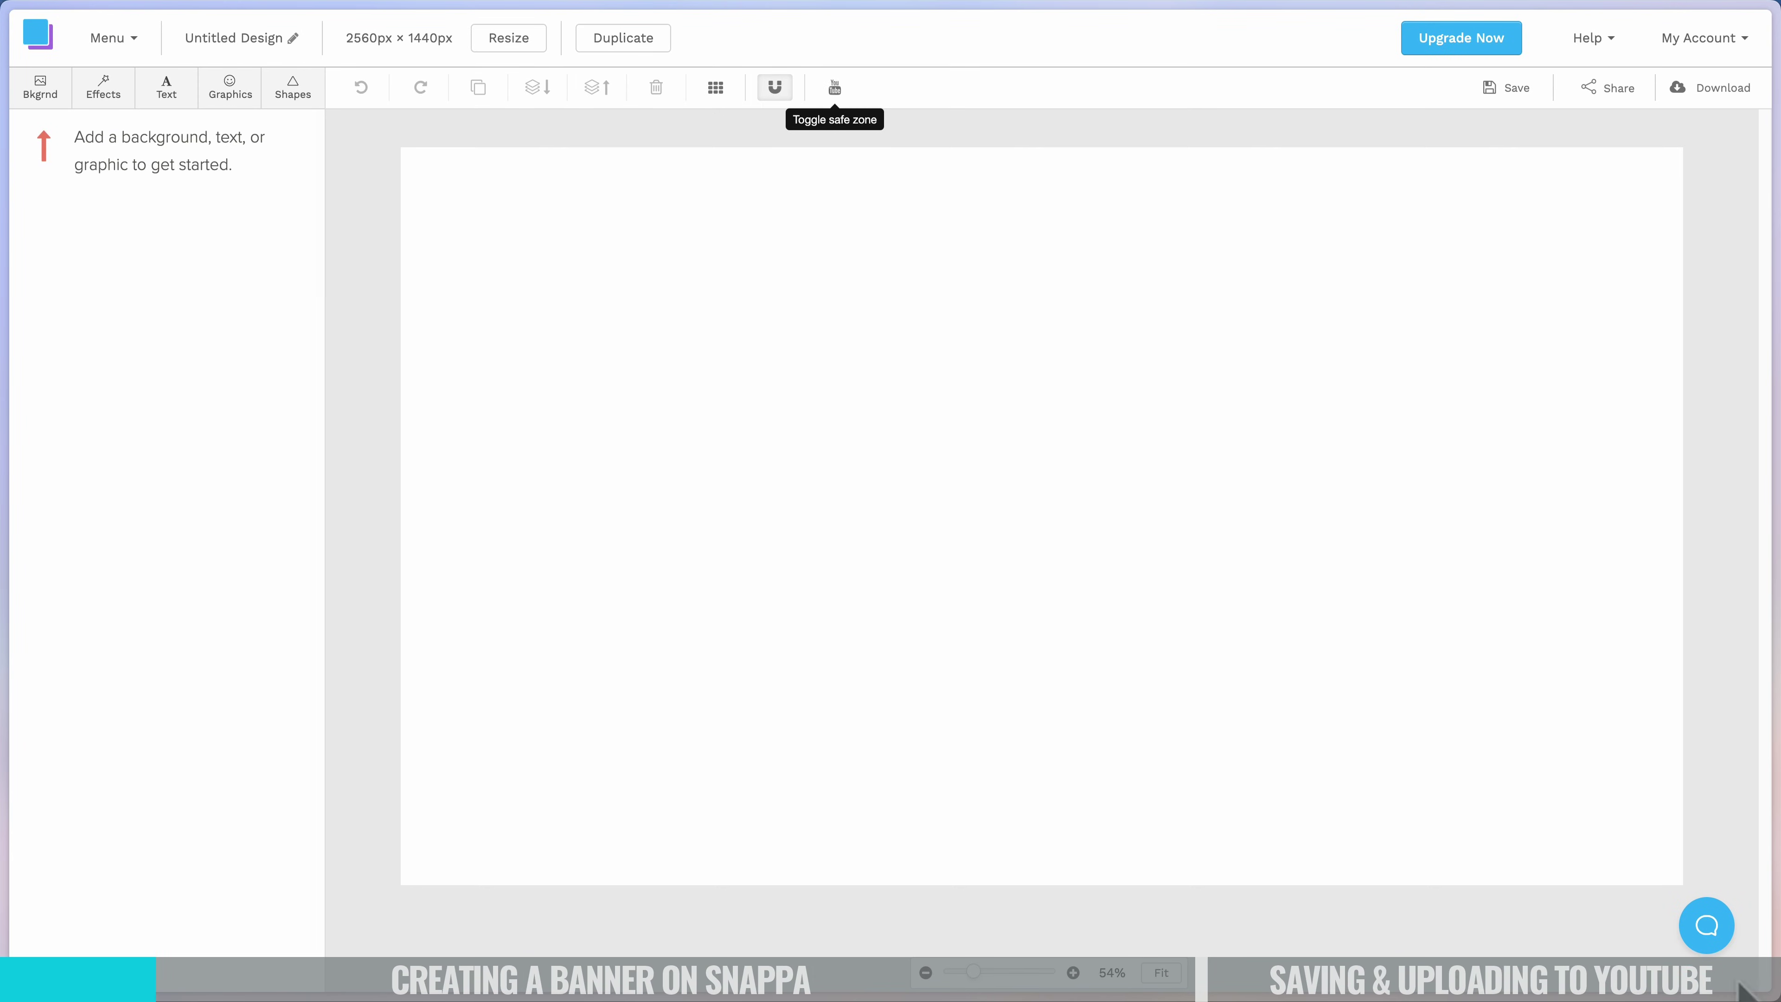
pyautogui.click(836, 89)
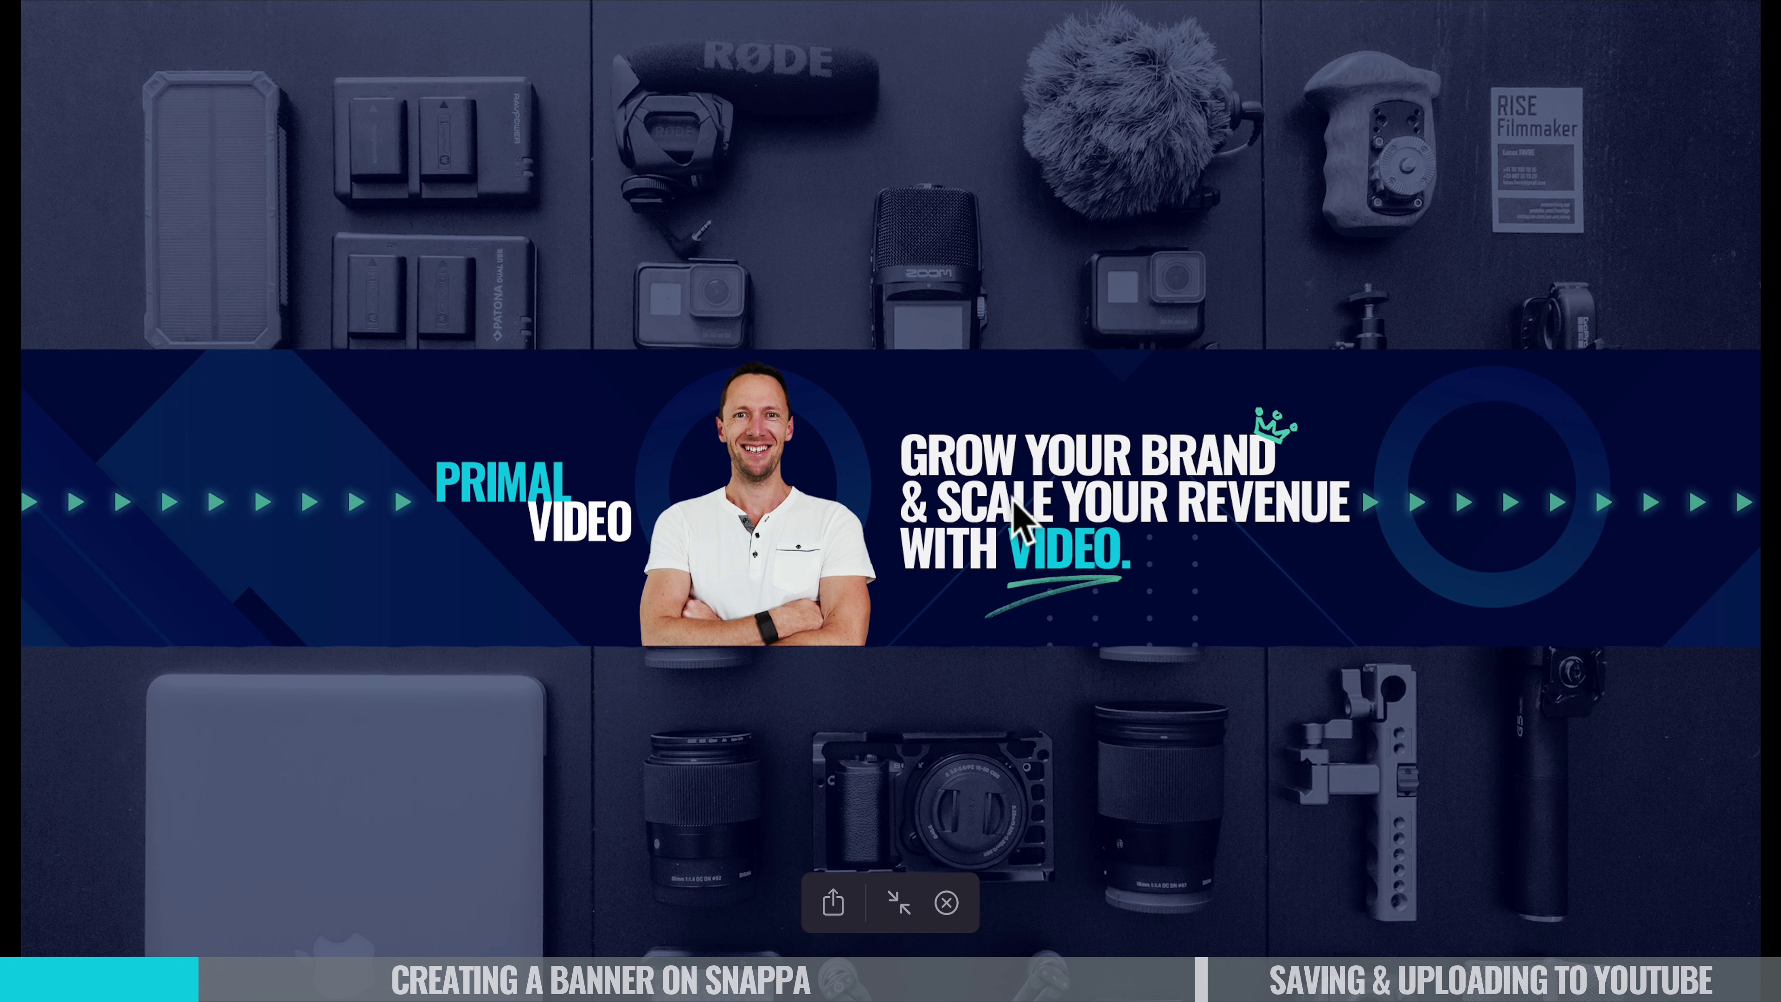
# Close the full-screen preview of the existing channel banner and return to the blank design.
pyautogui.press('Escape')
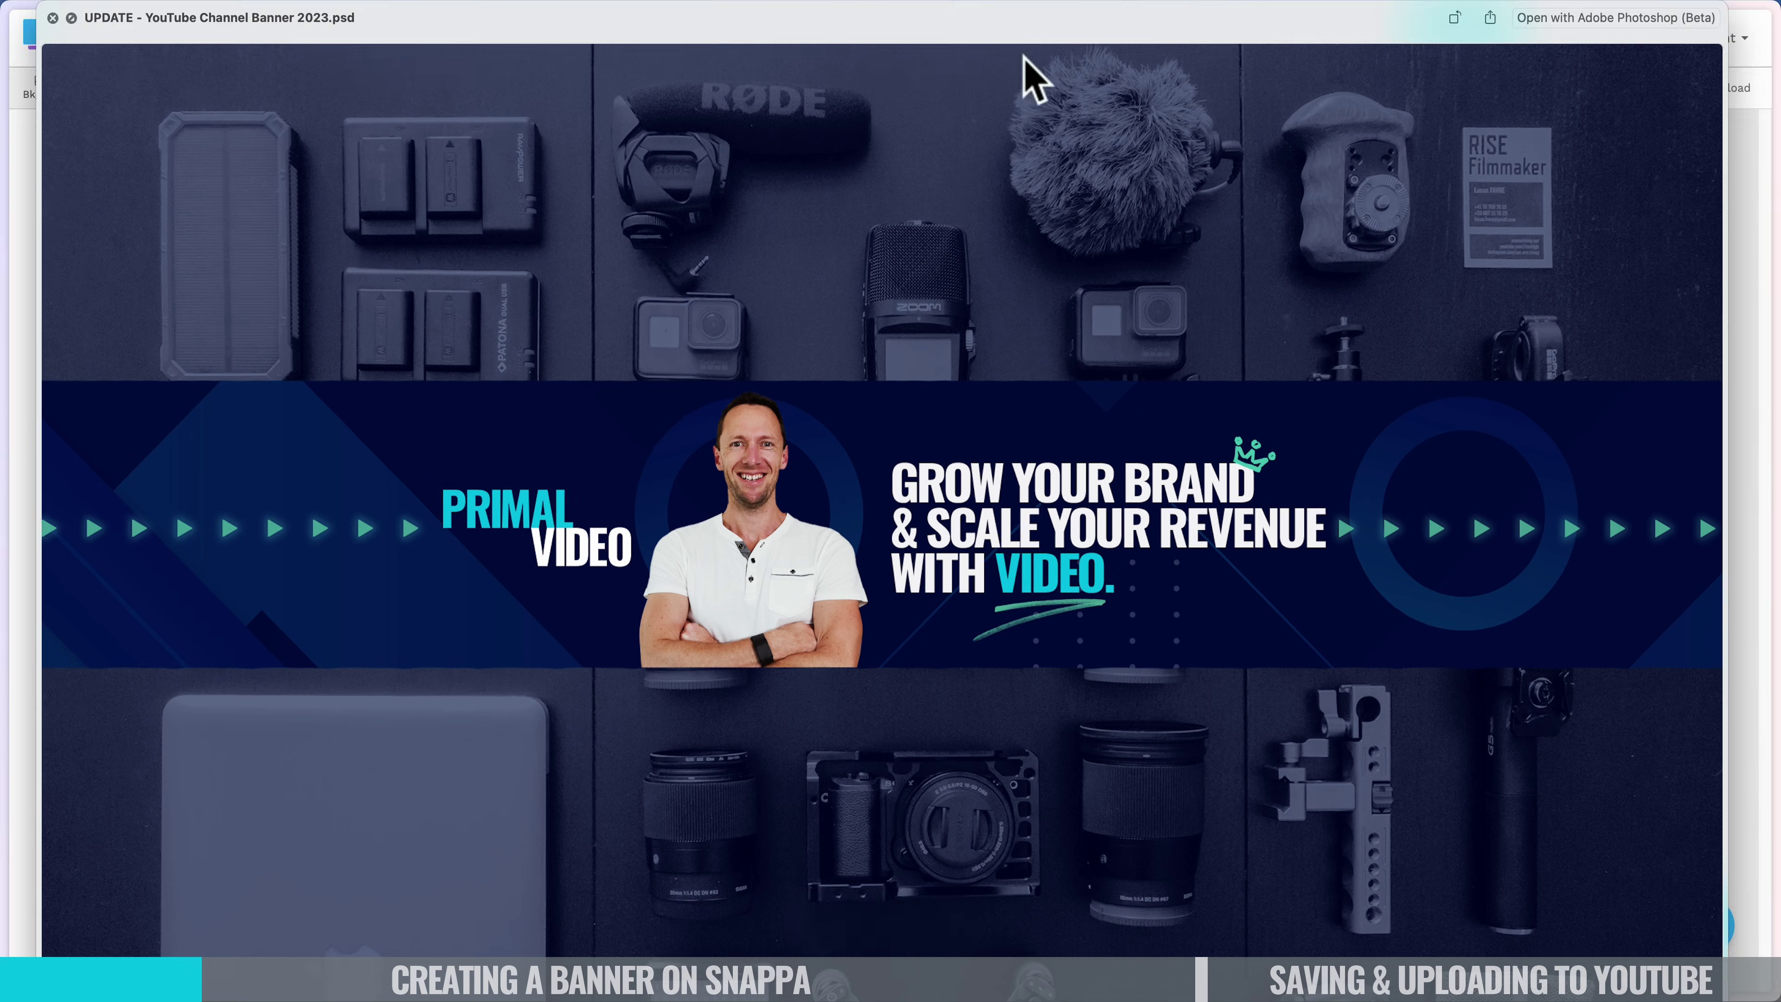
pyautogui.press('Escape')
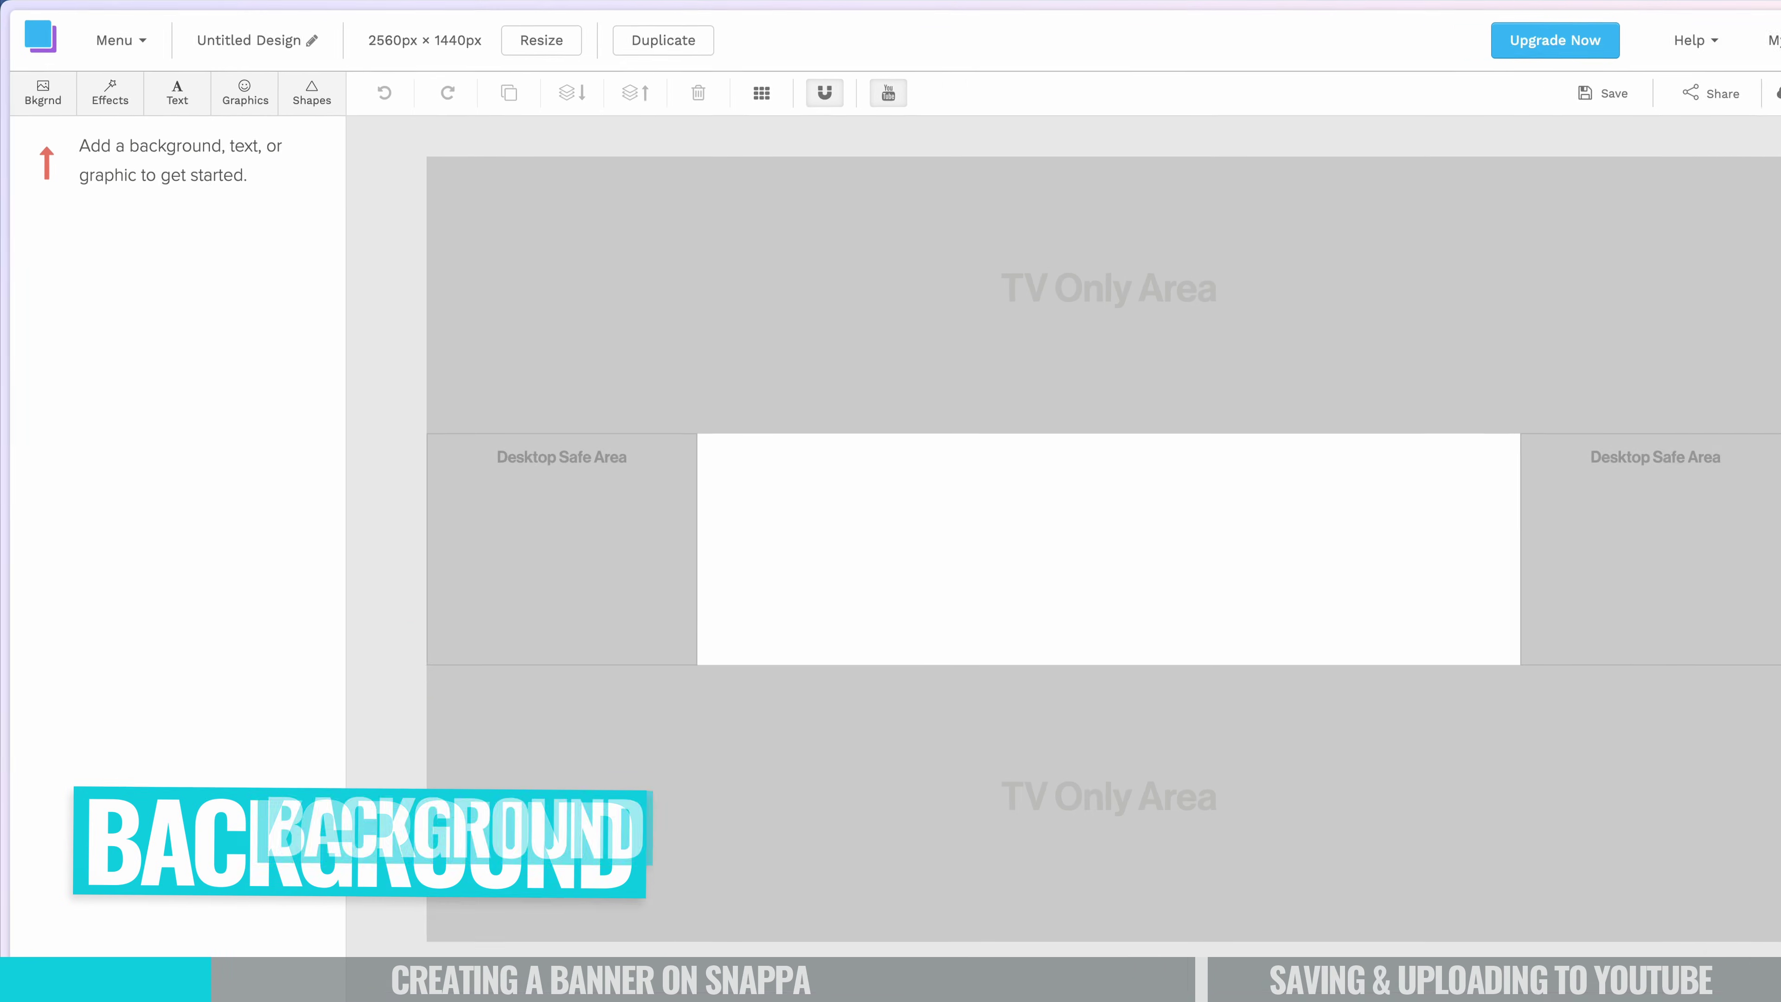
# Look through the pattern and solid color options for the background and return to the stock photos.
pyautogui.click(62, 130)
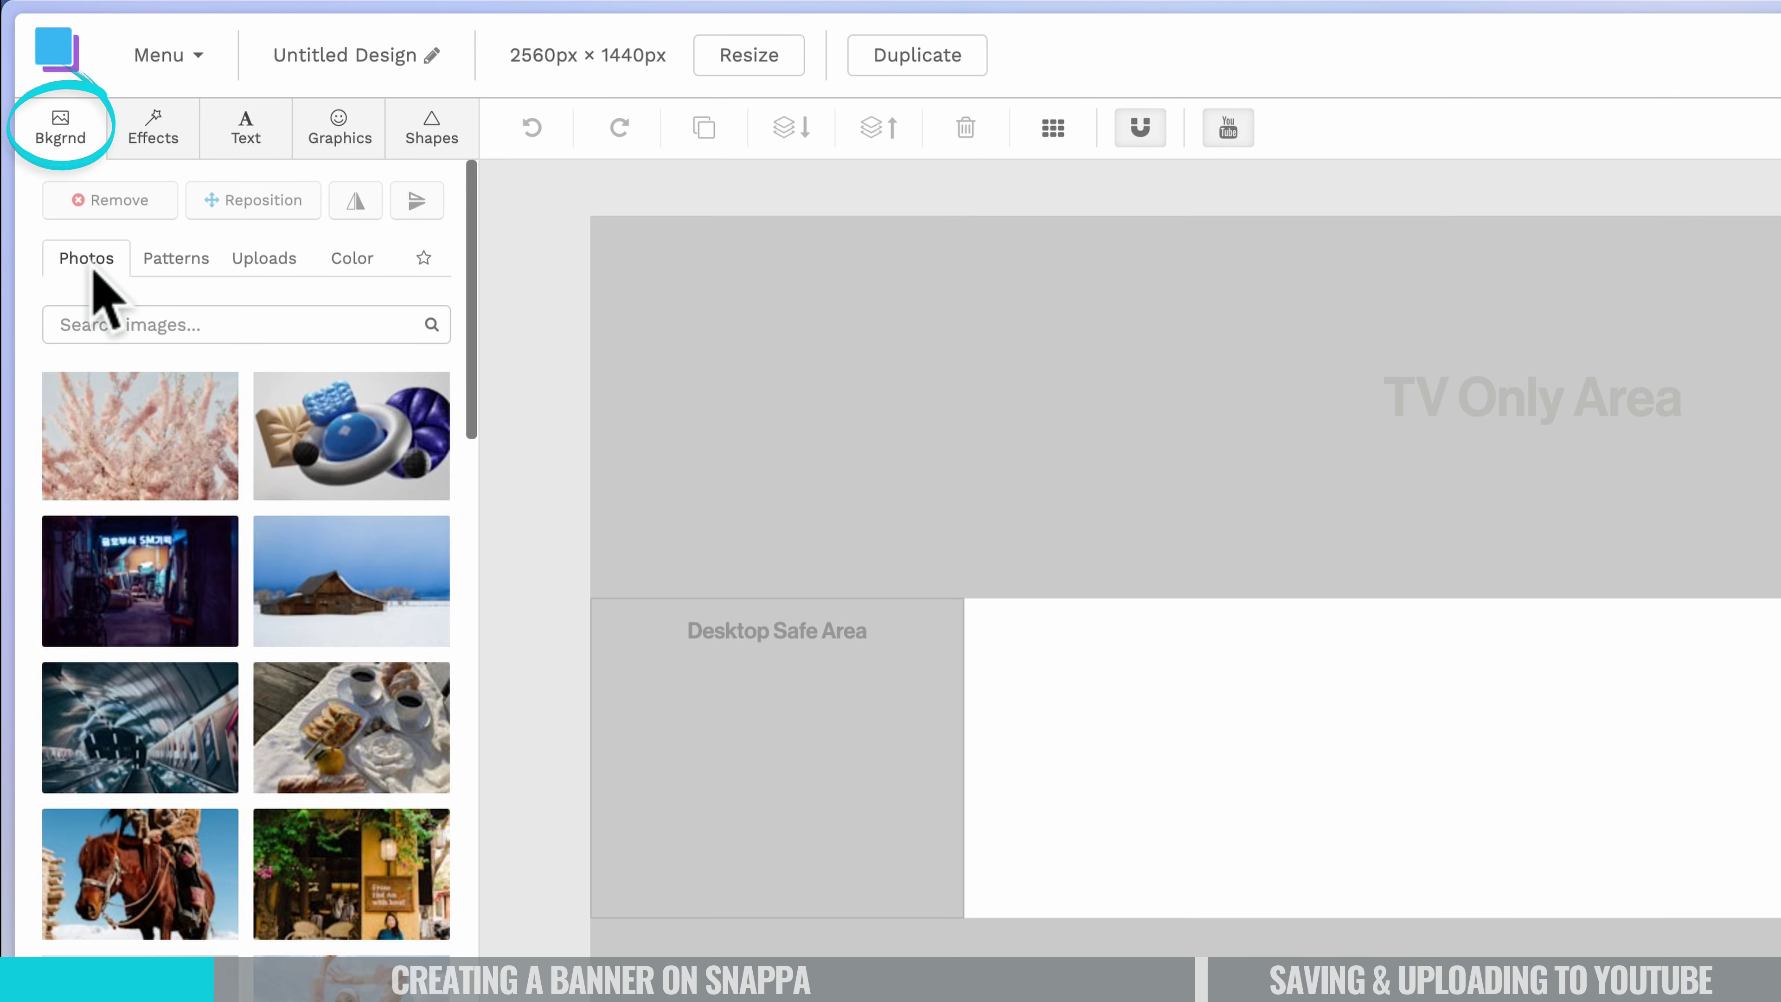
pyautogui.click(179, 267)
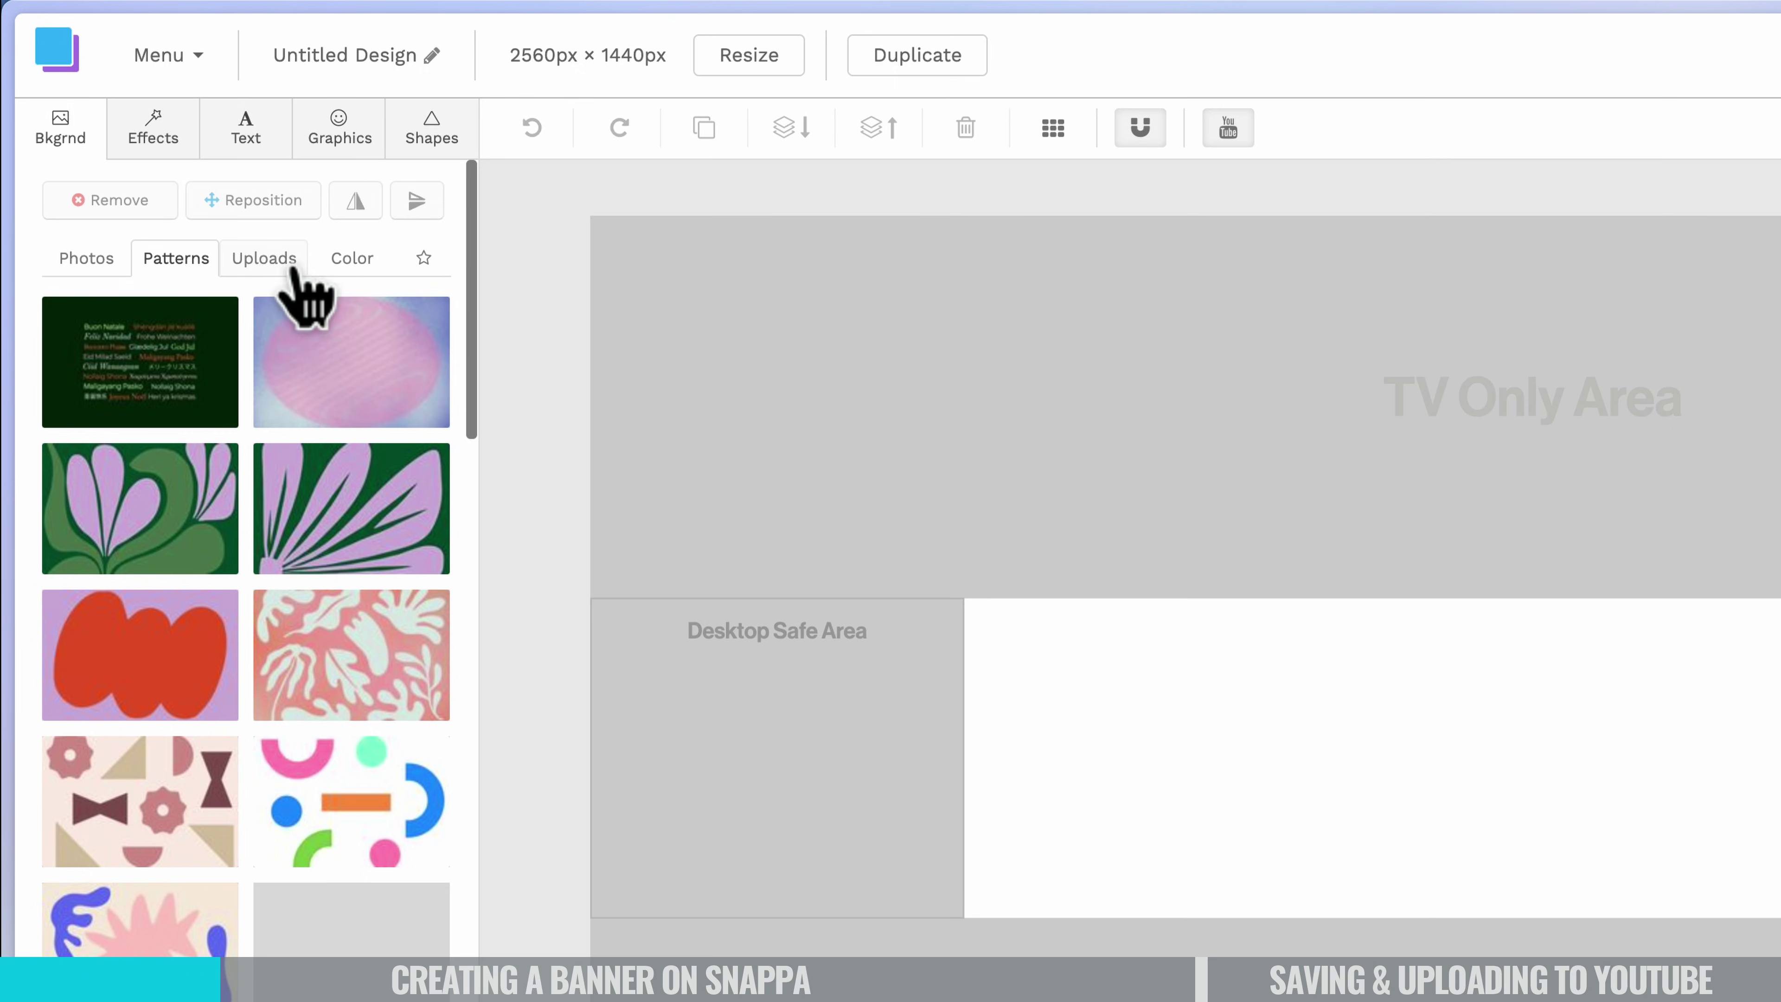
pyautogui.click(350, 262)
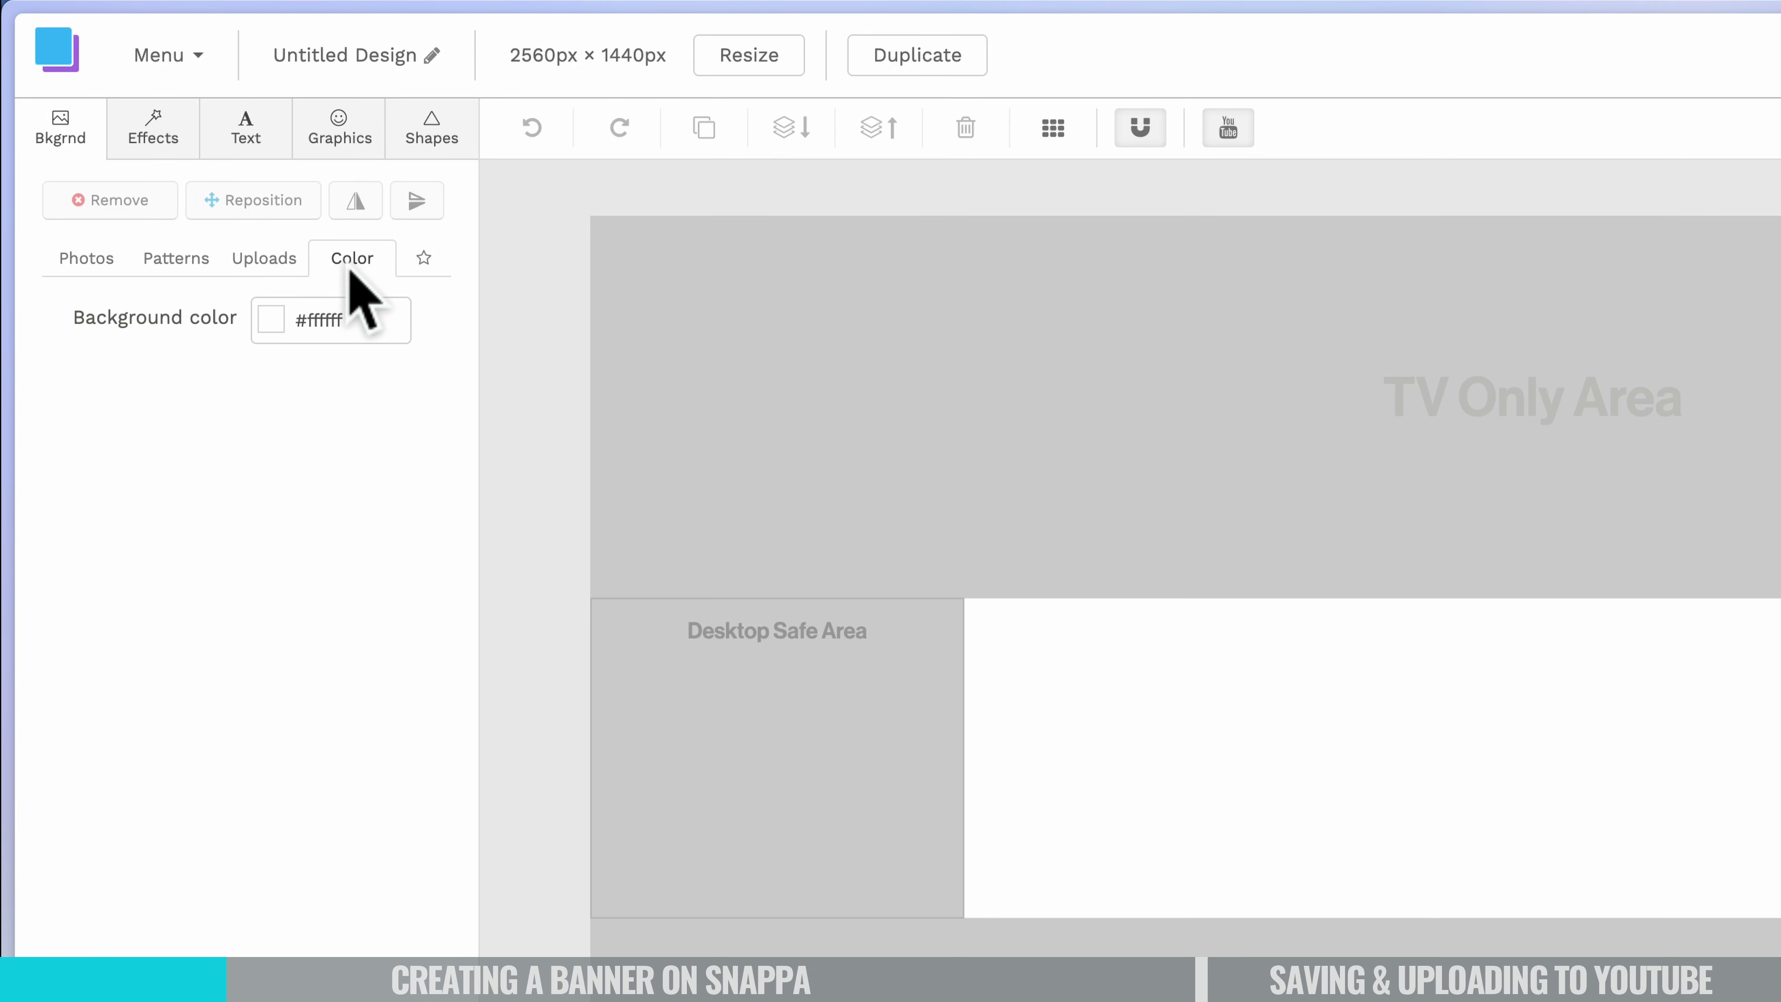
pyautogui.click(81, 268)
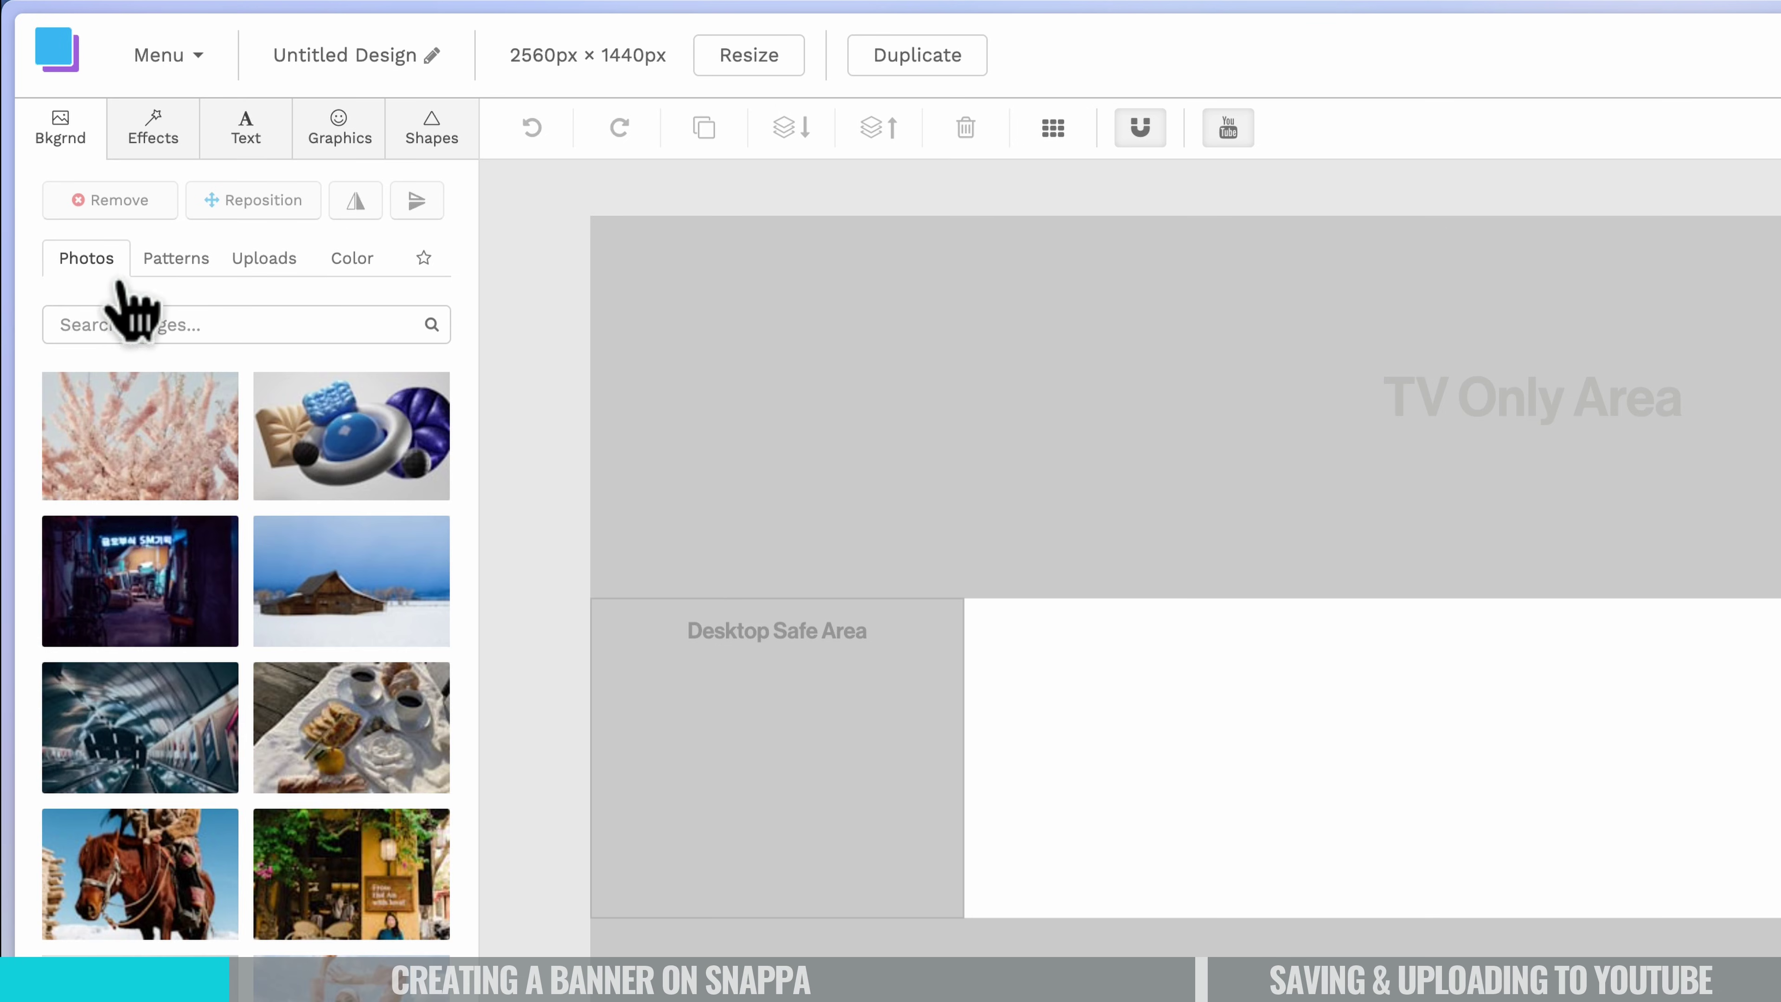
# Search the background photos for "camera gear" and apply the dark flat-lay of cameras, lenses and a laptop.
pyautogui.click(343, 329)
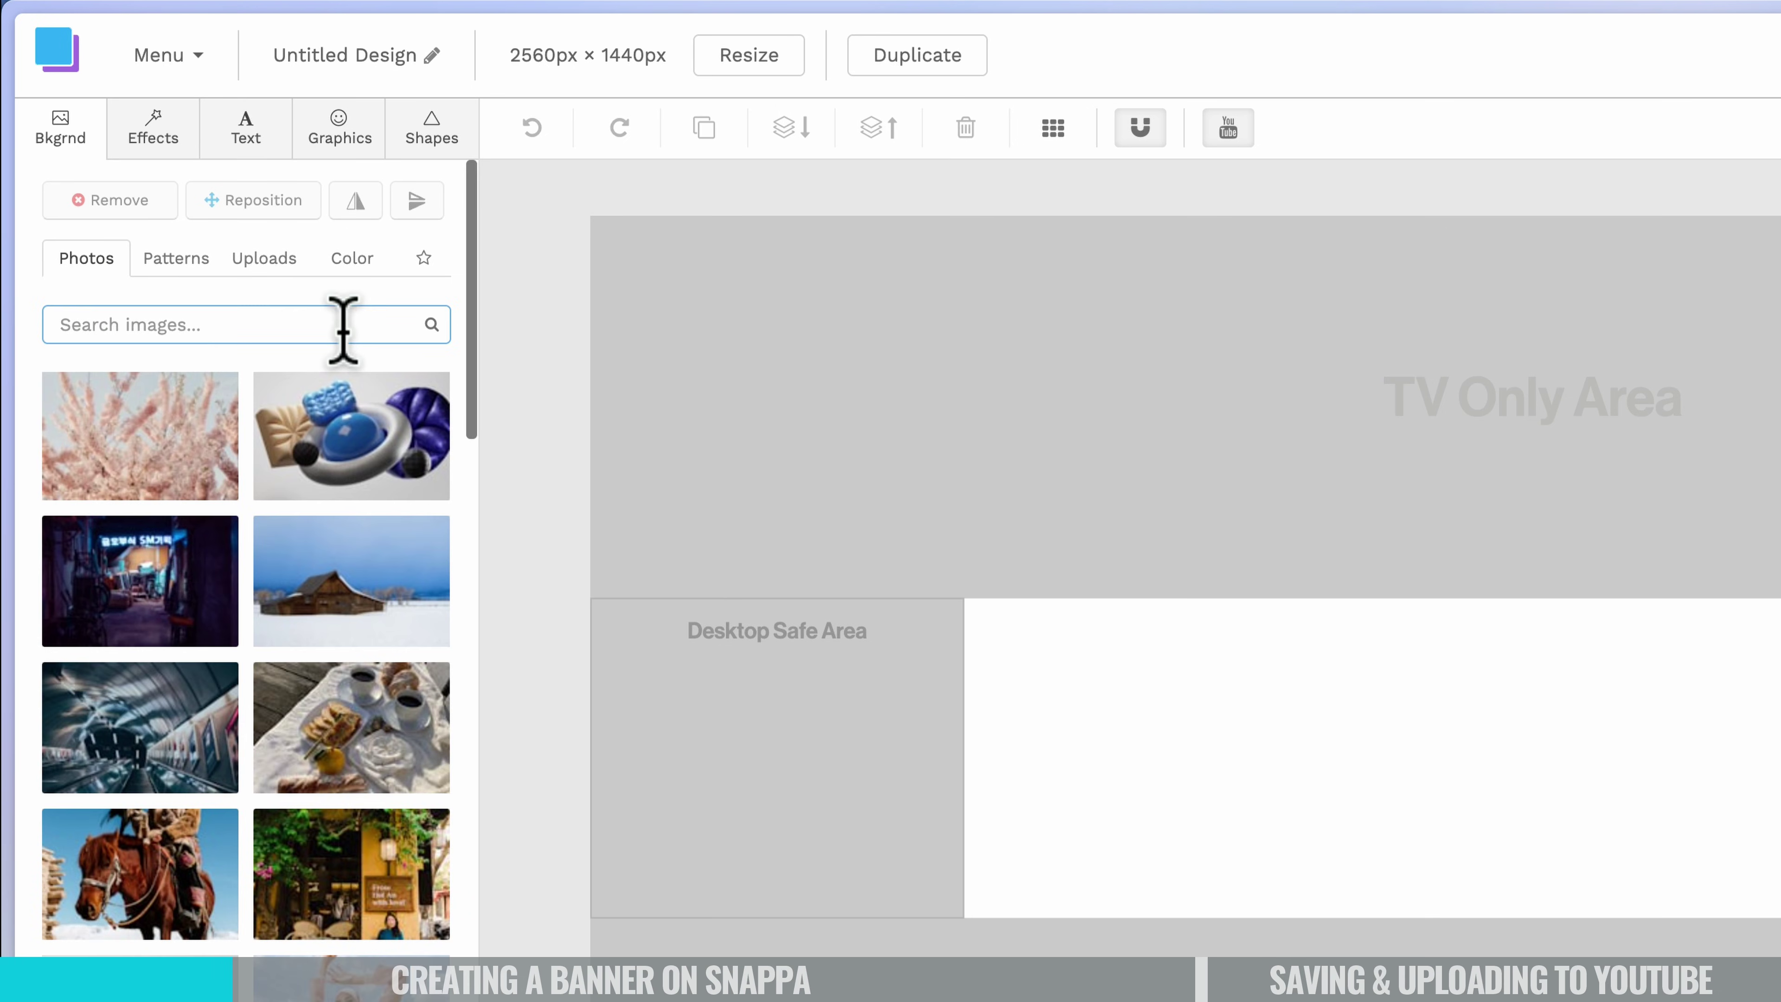
pyautogui.write('camera gear')
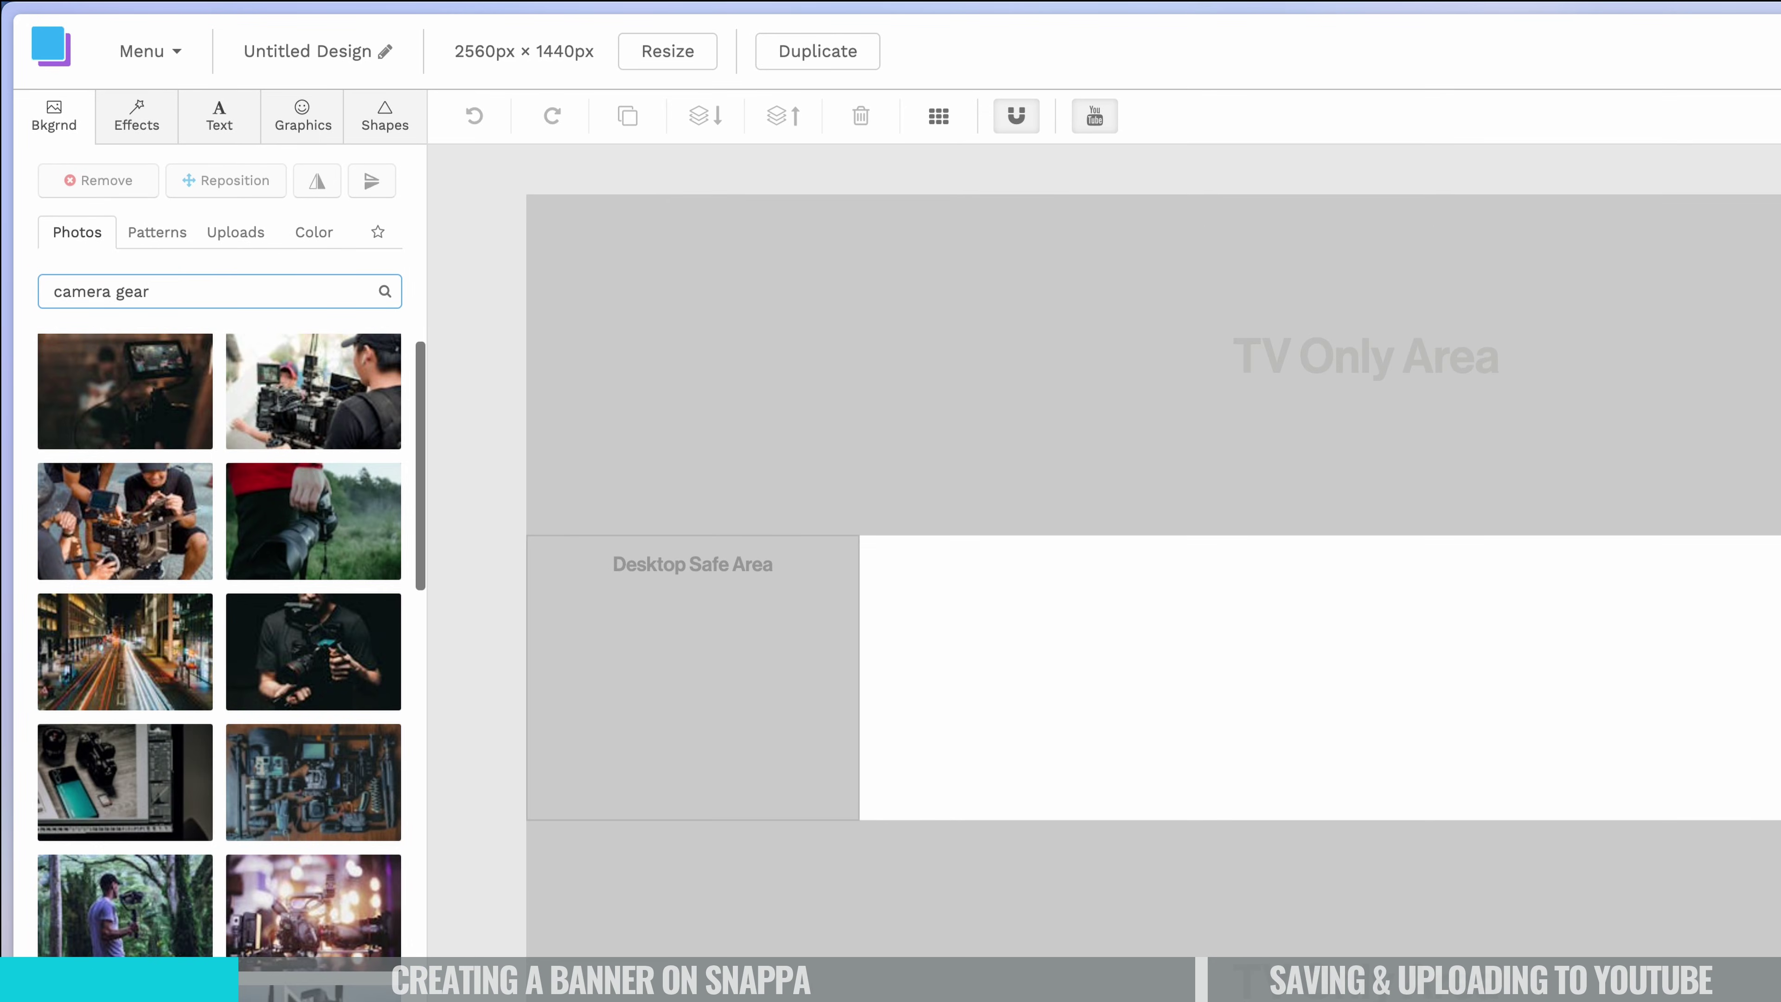
pyautogui.scroll(-5, 310, 358)
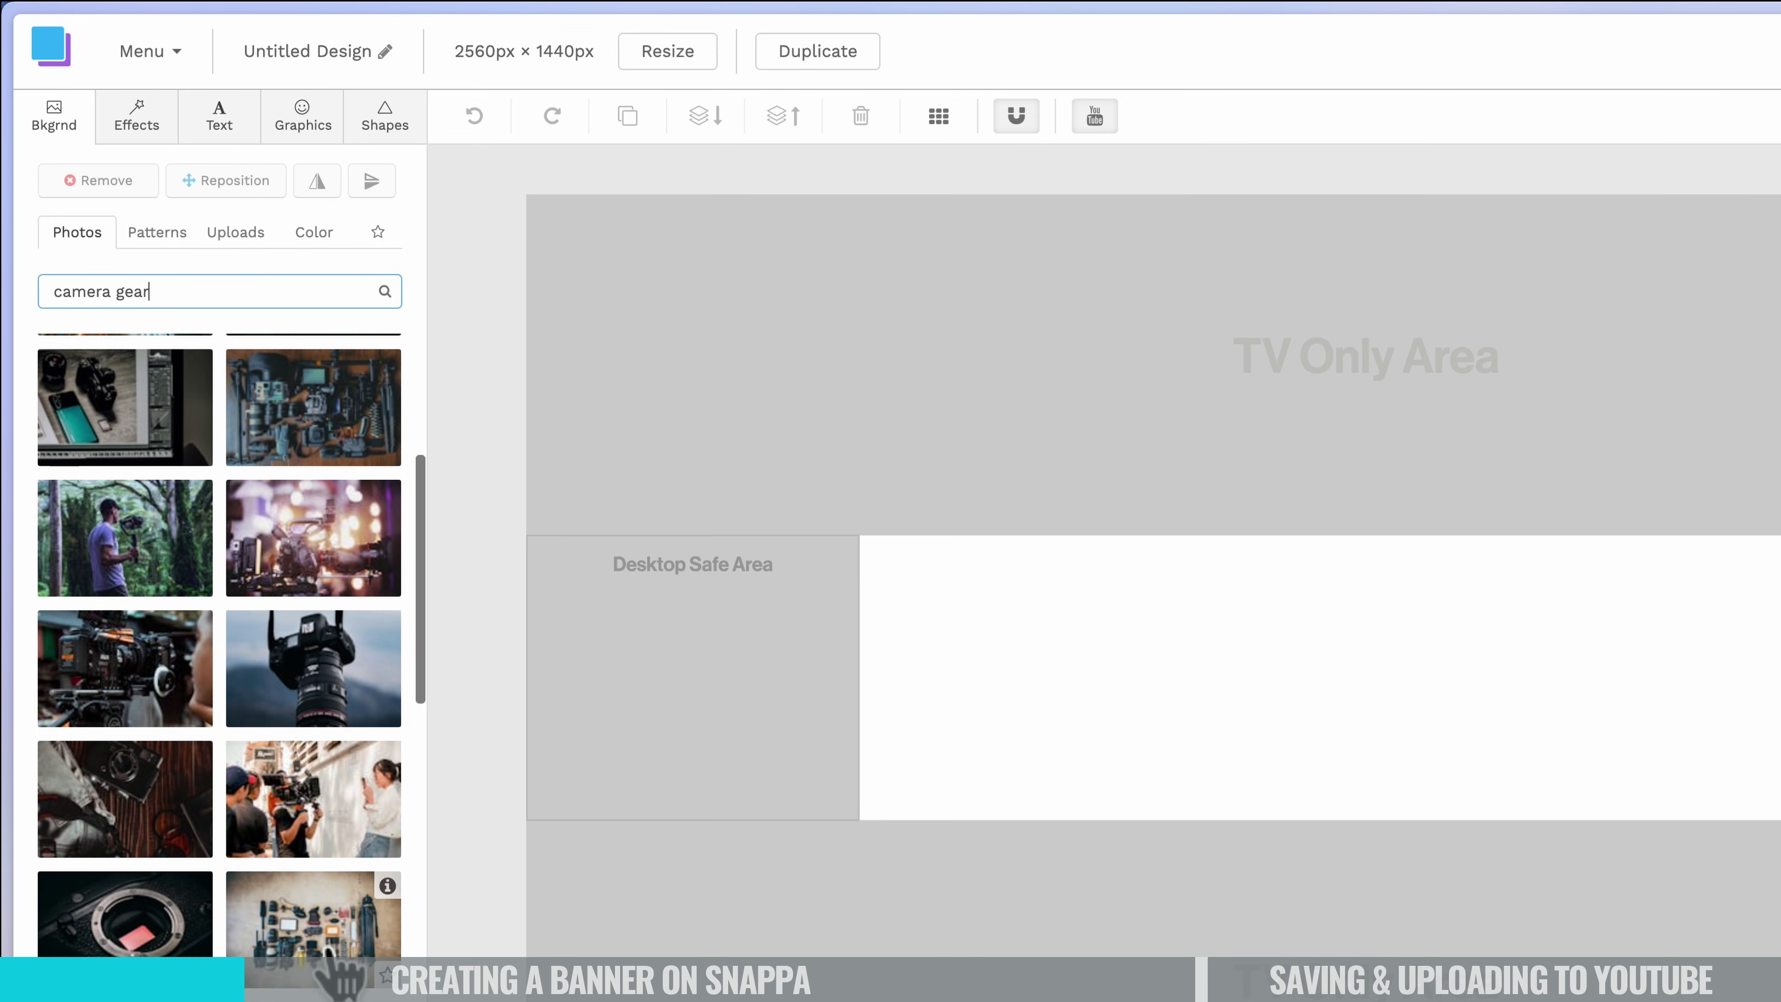
pyautogui.scroll(-10, 343, 979)
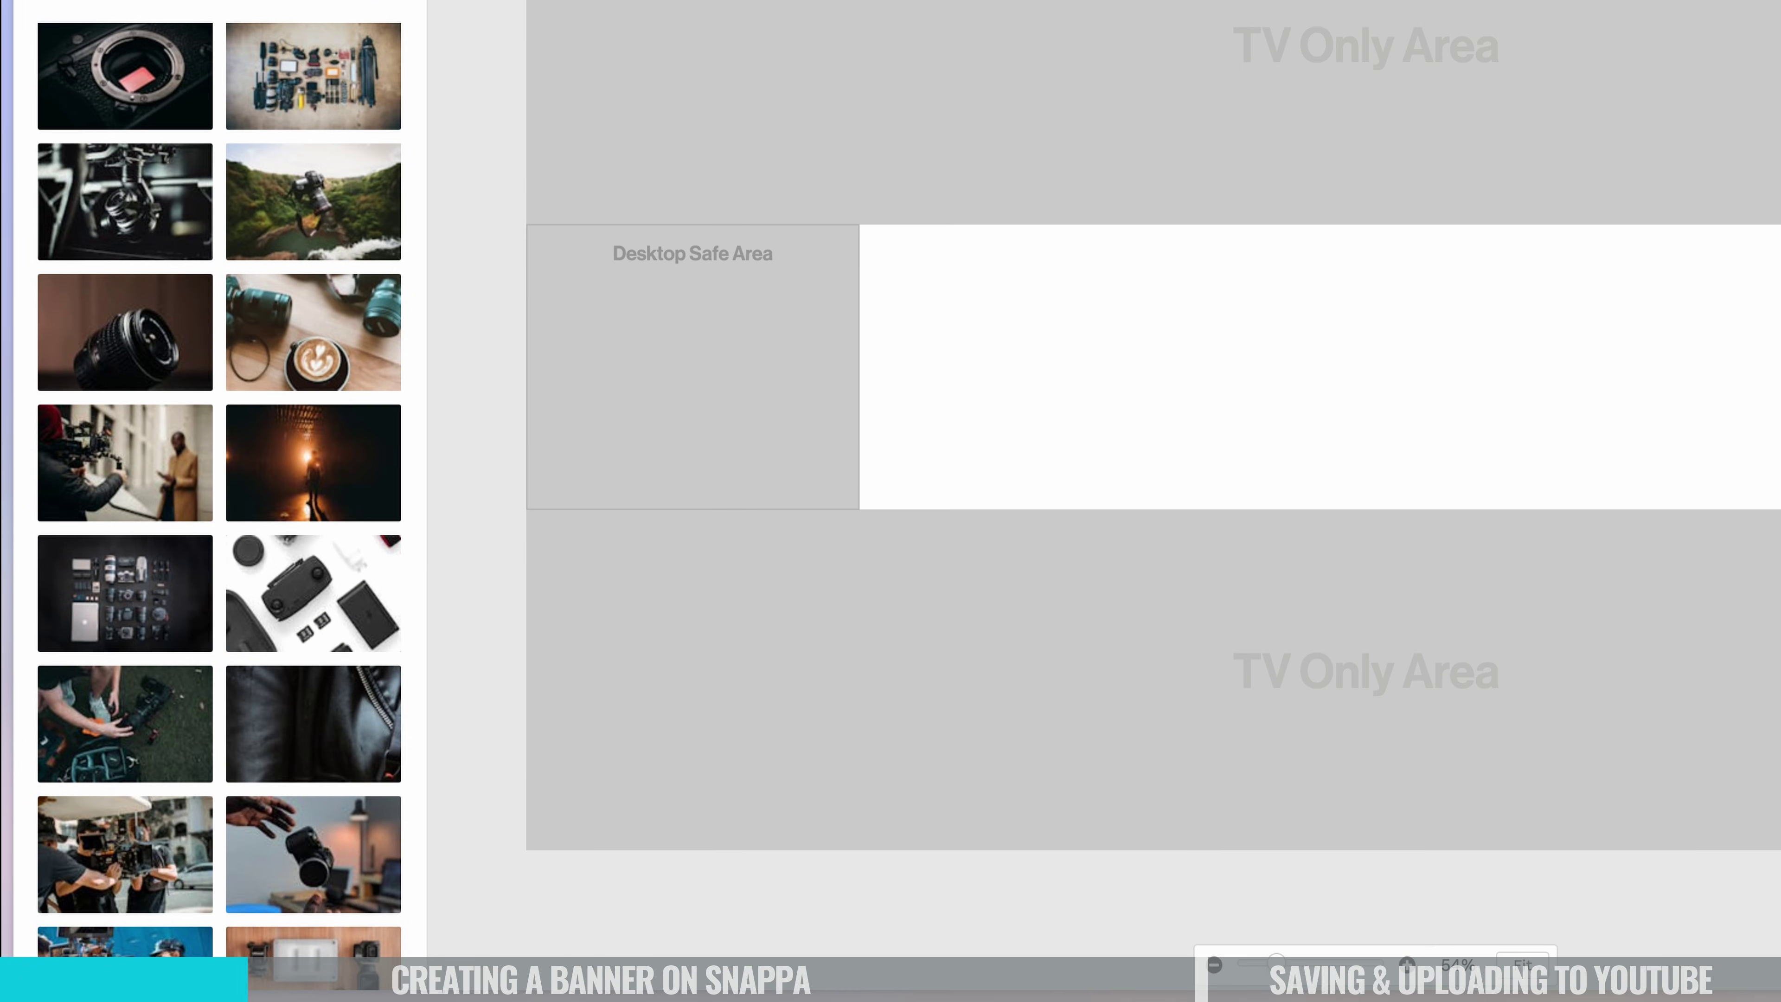
pyautogui.scroll(-8, 286, 795)
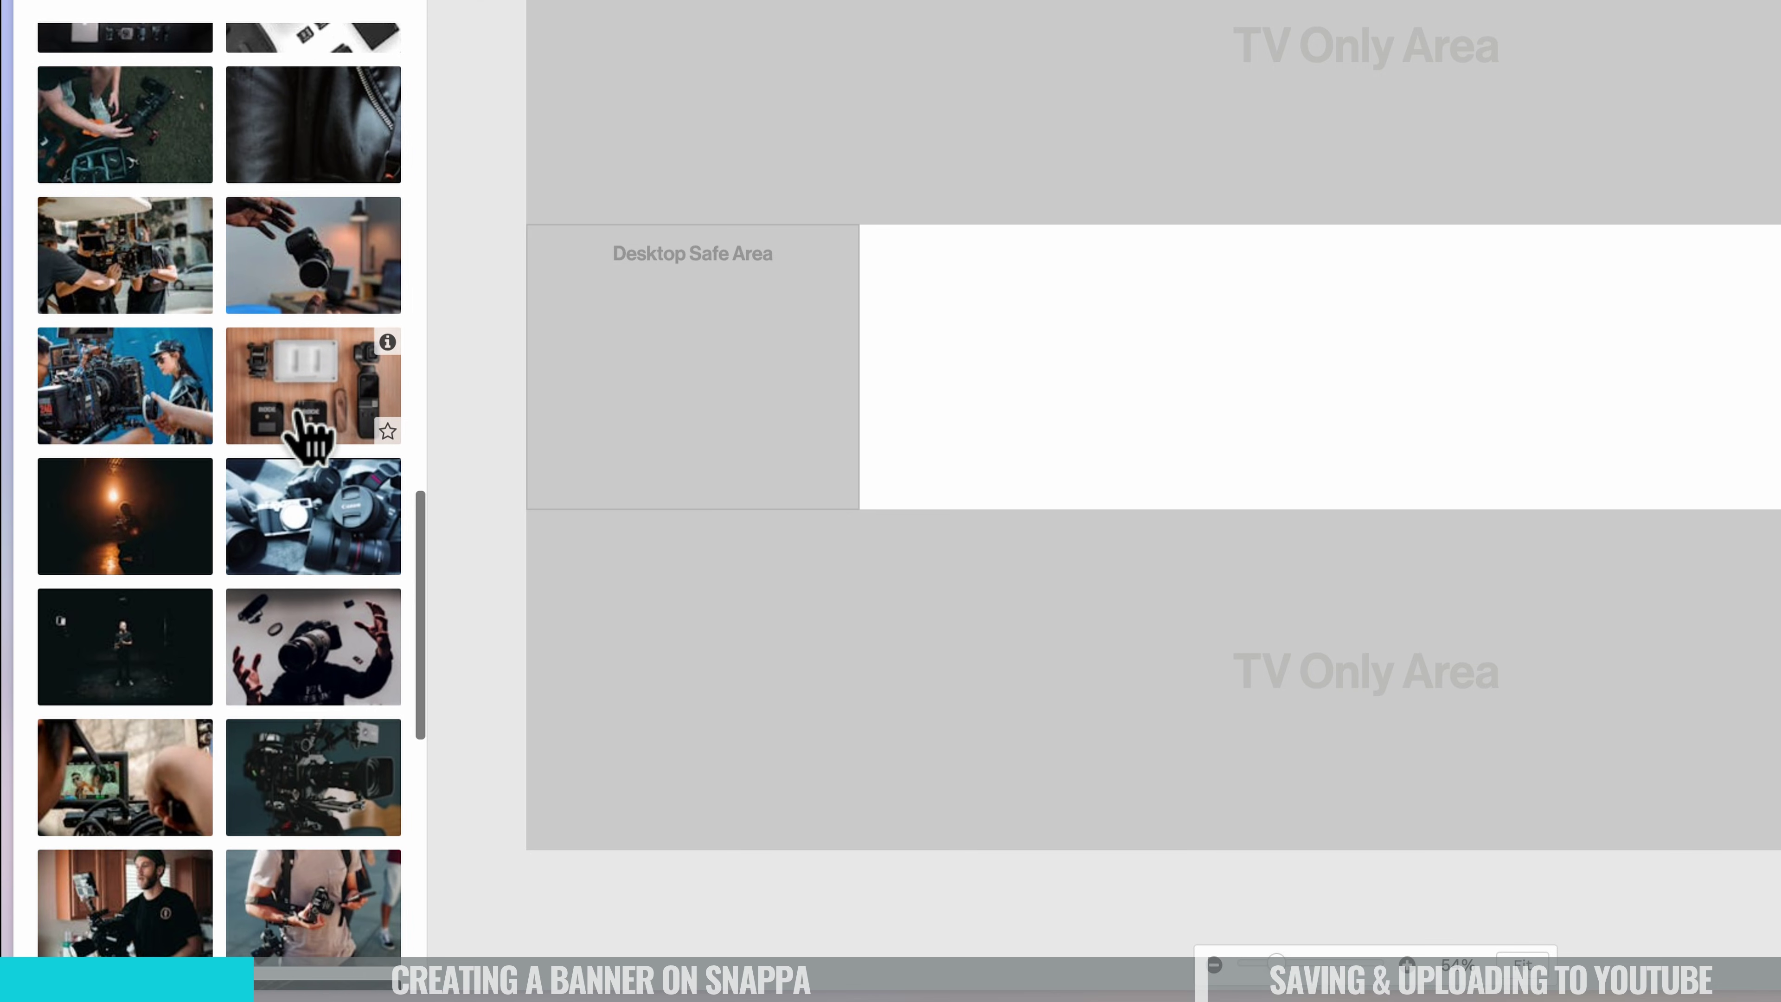
pyautogui.scroll(-9, 309, 435)
pyautogui.scroll(-1, 210, 421)
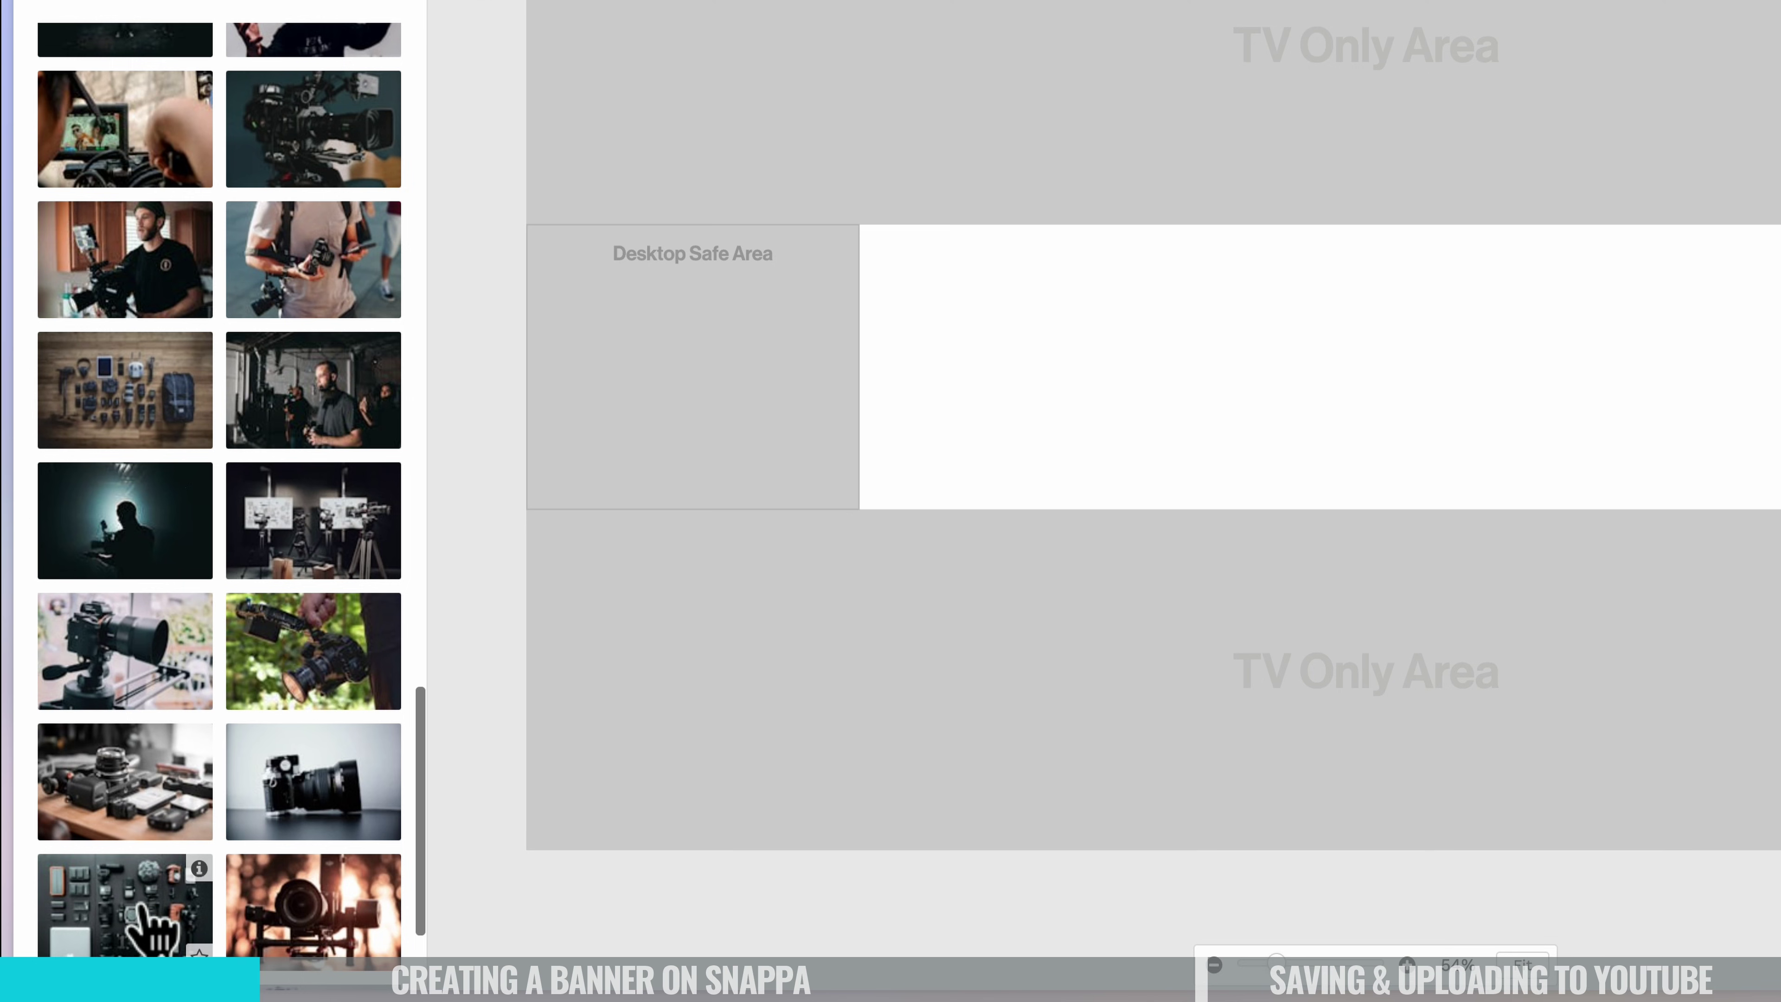
pyautogui.click(139, 905)
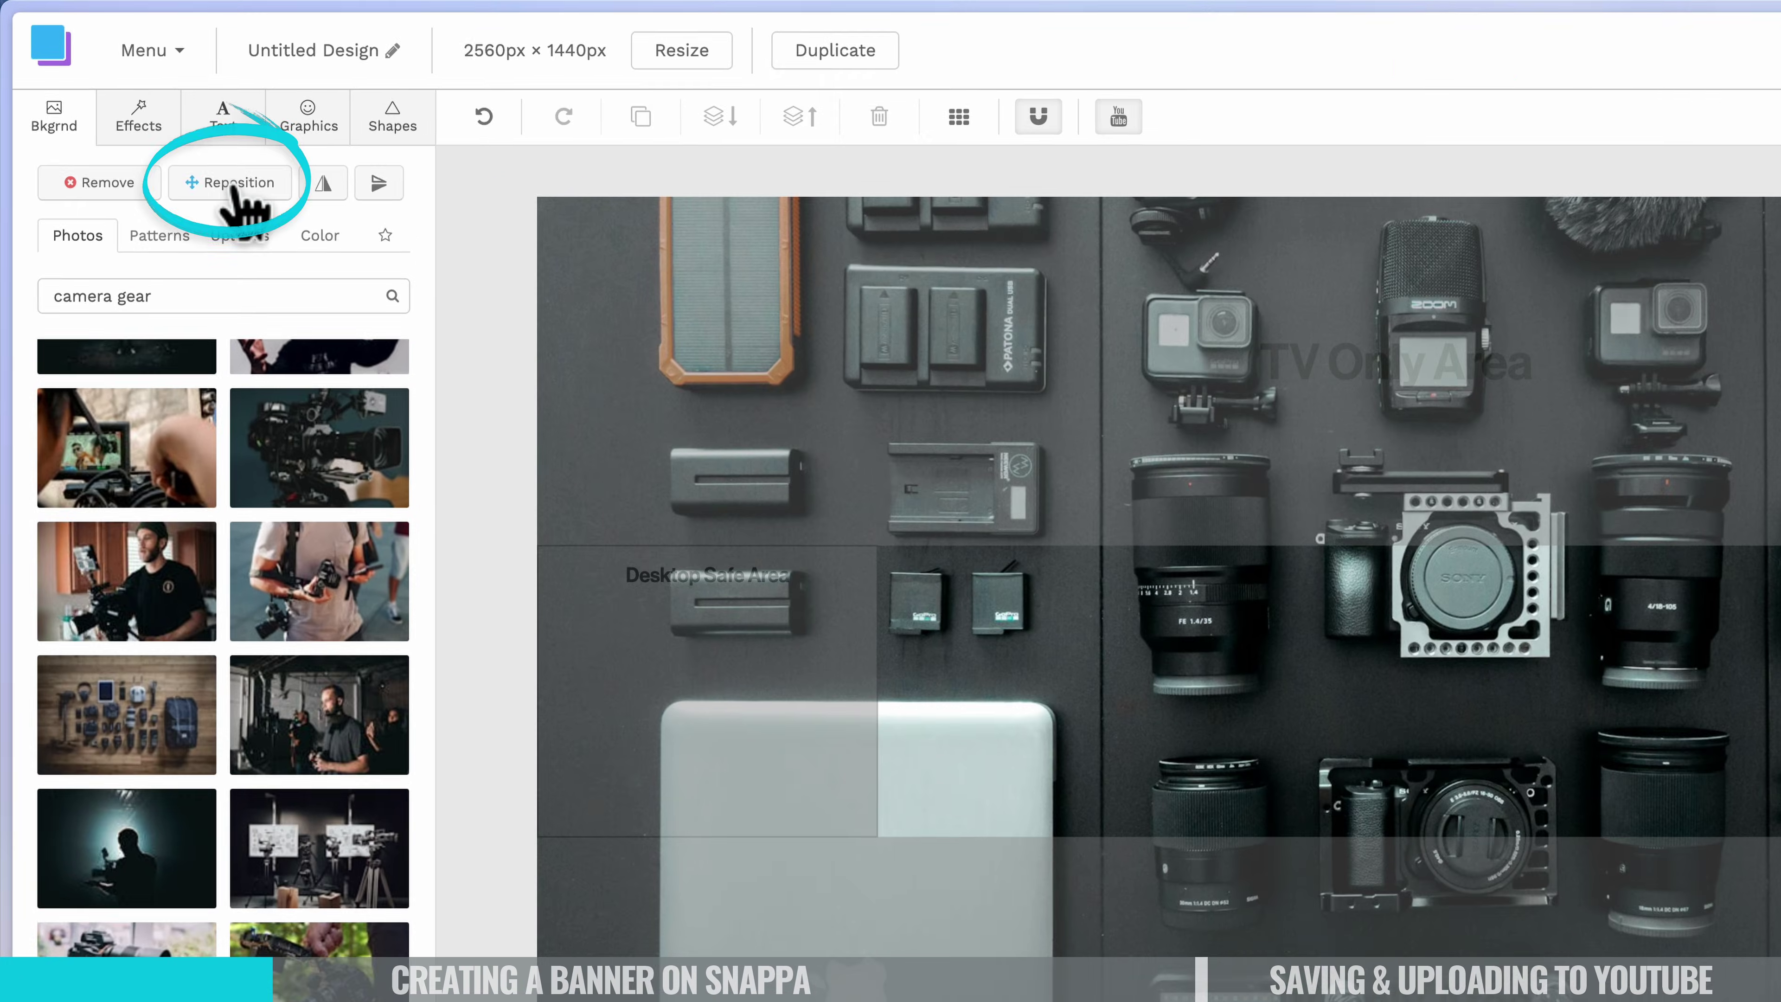
# Reposition the background photo downward so the row with the camera body and two lenses fills the central safe area, and apply it.
pyautogui.click(234, 187)
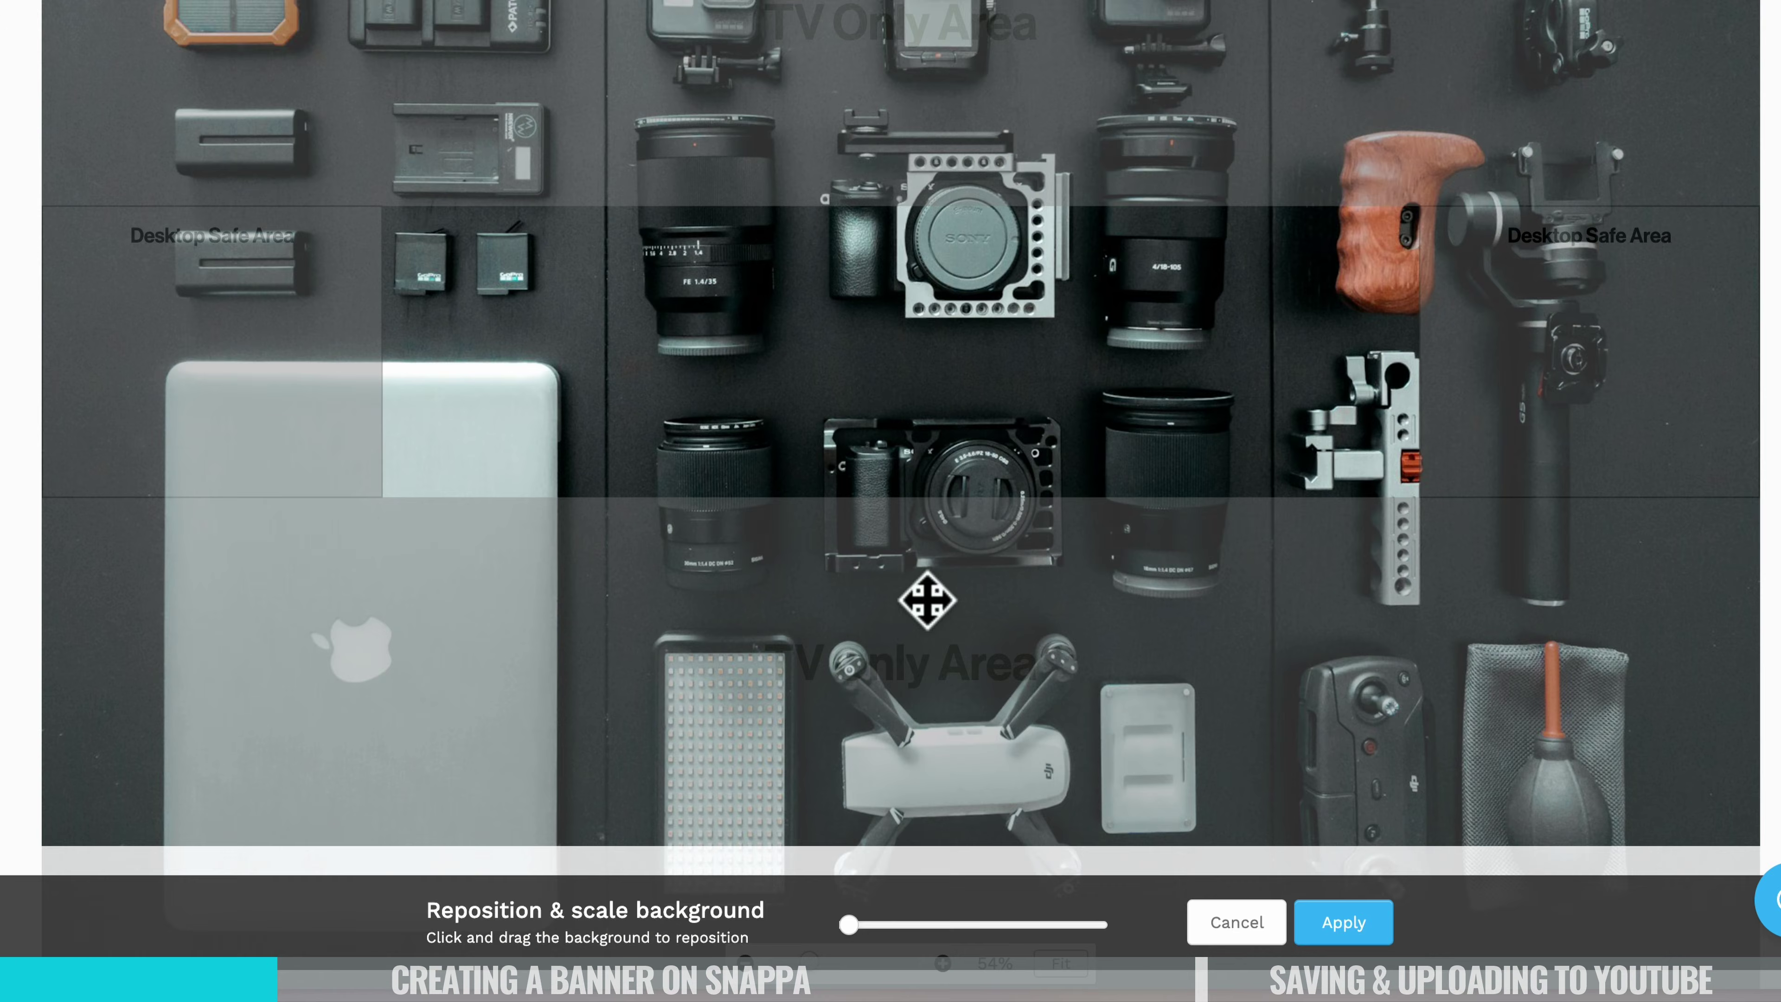
pyautogui.moveTo(926, 601); pyautogui.dragTo(850, 605)
pyautogui.moveTo(849, 925)
pyautogui.mouseDown()
pyautogui.moveTo(873, 926)
pyautogui.moveTo(849, 928)
pyautogui.mouseUp()
pyautogui.moveTo(784, 334); pyautogui.dragTo(349, 513)
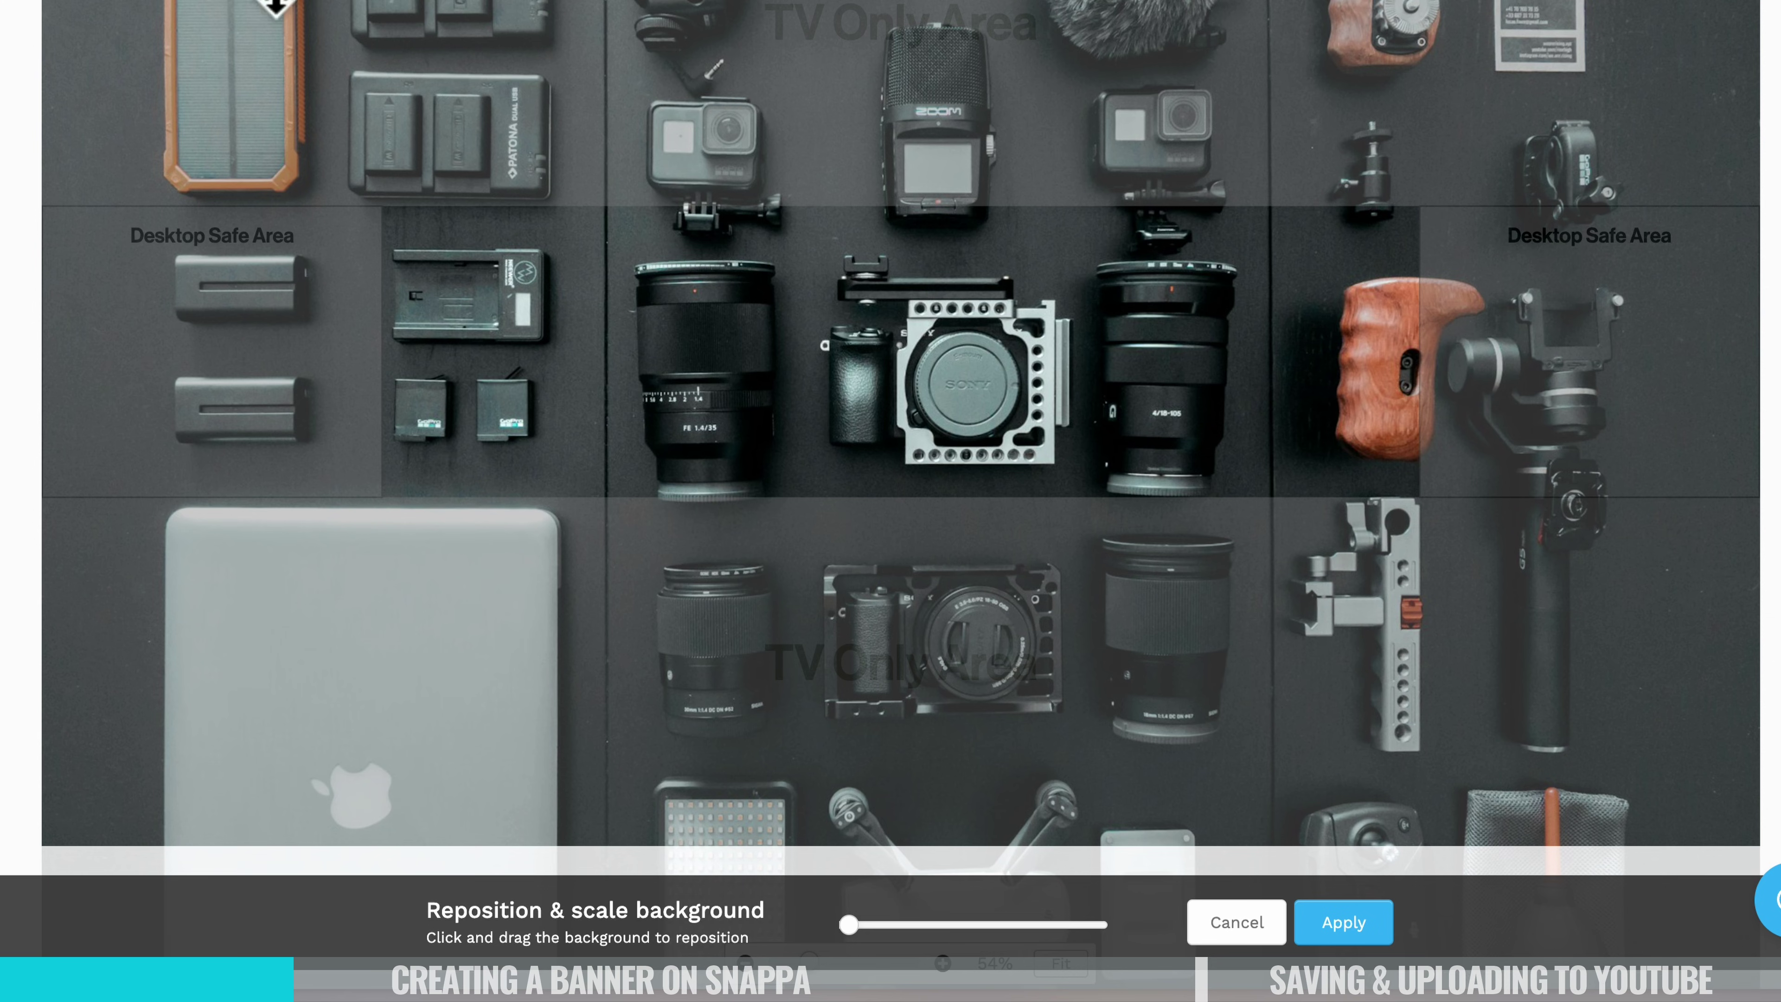
pyautogui.click(1366, 926)
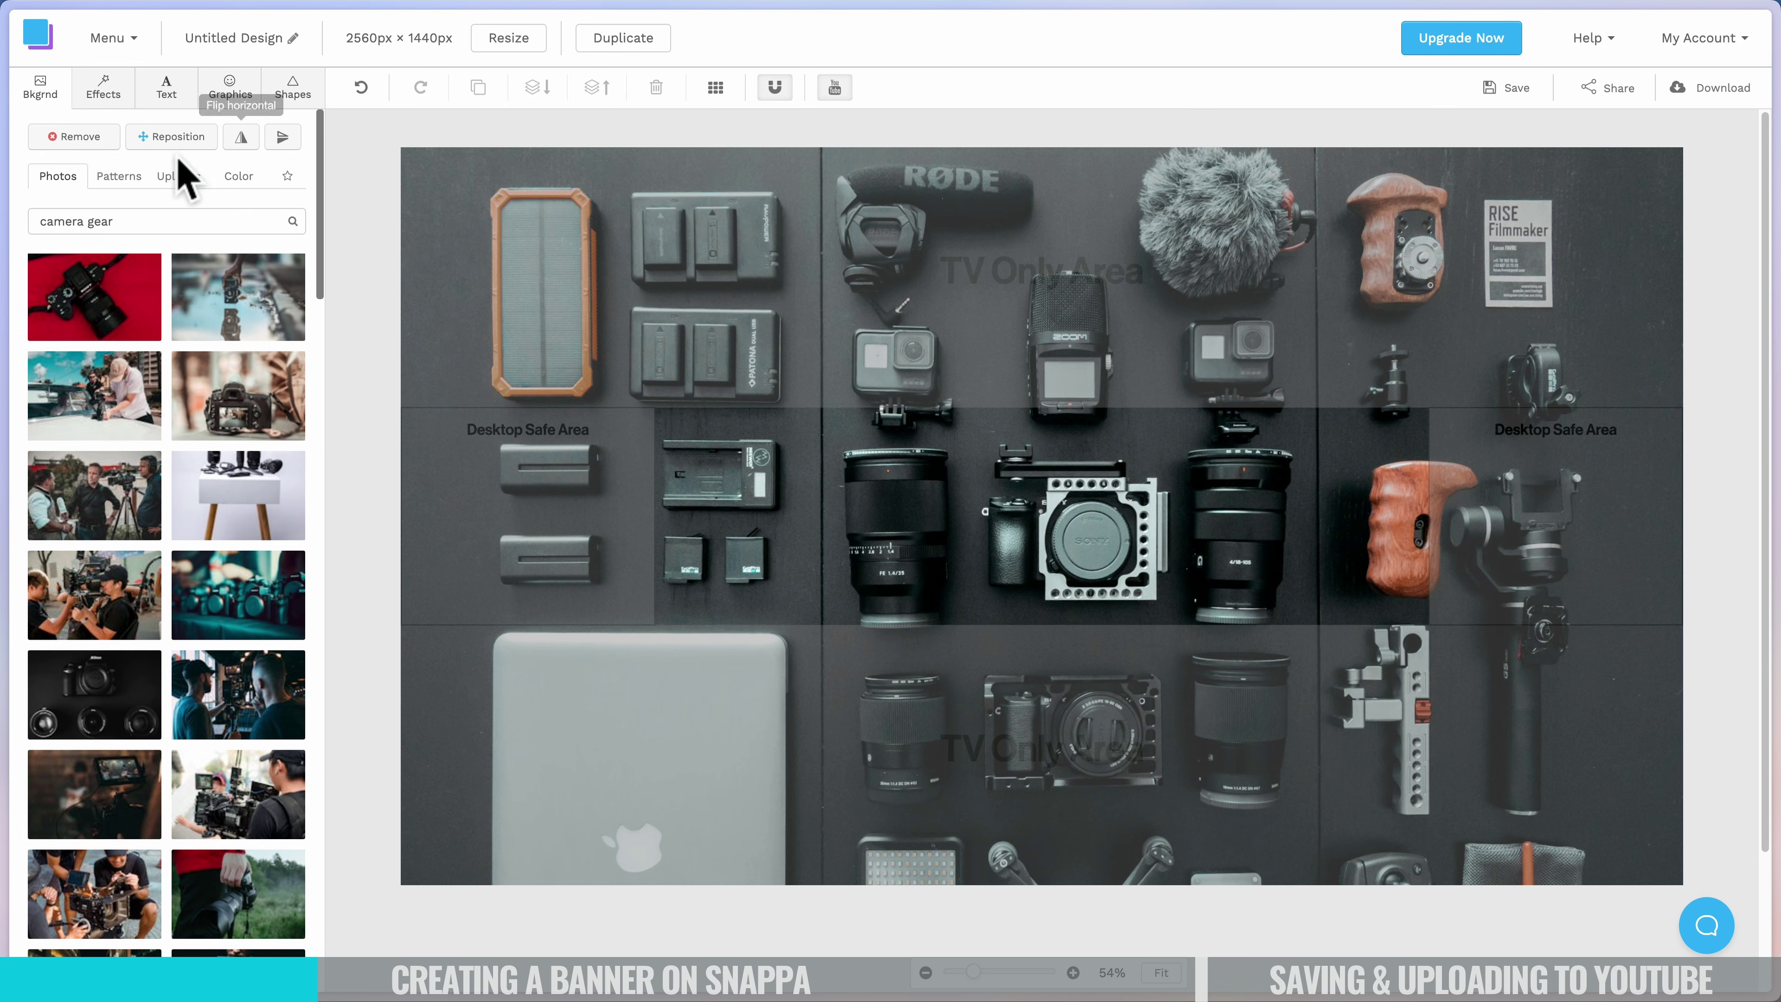
# Add a solid rectangle, align it with the canvas's upper-left corner and stretch it to cover the whole banner.
pyautogui.click(304, 81)
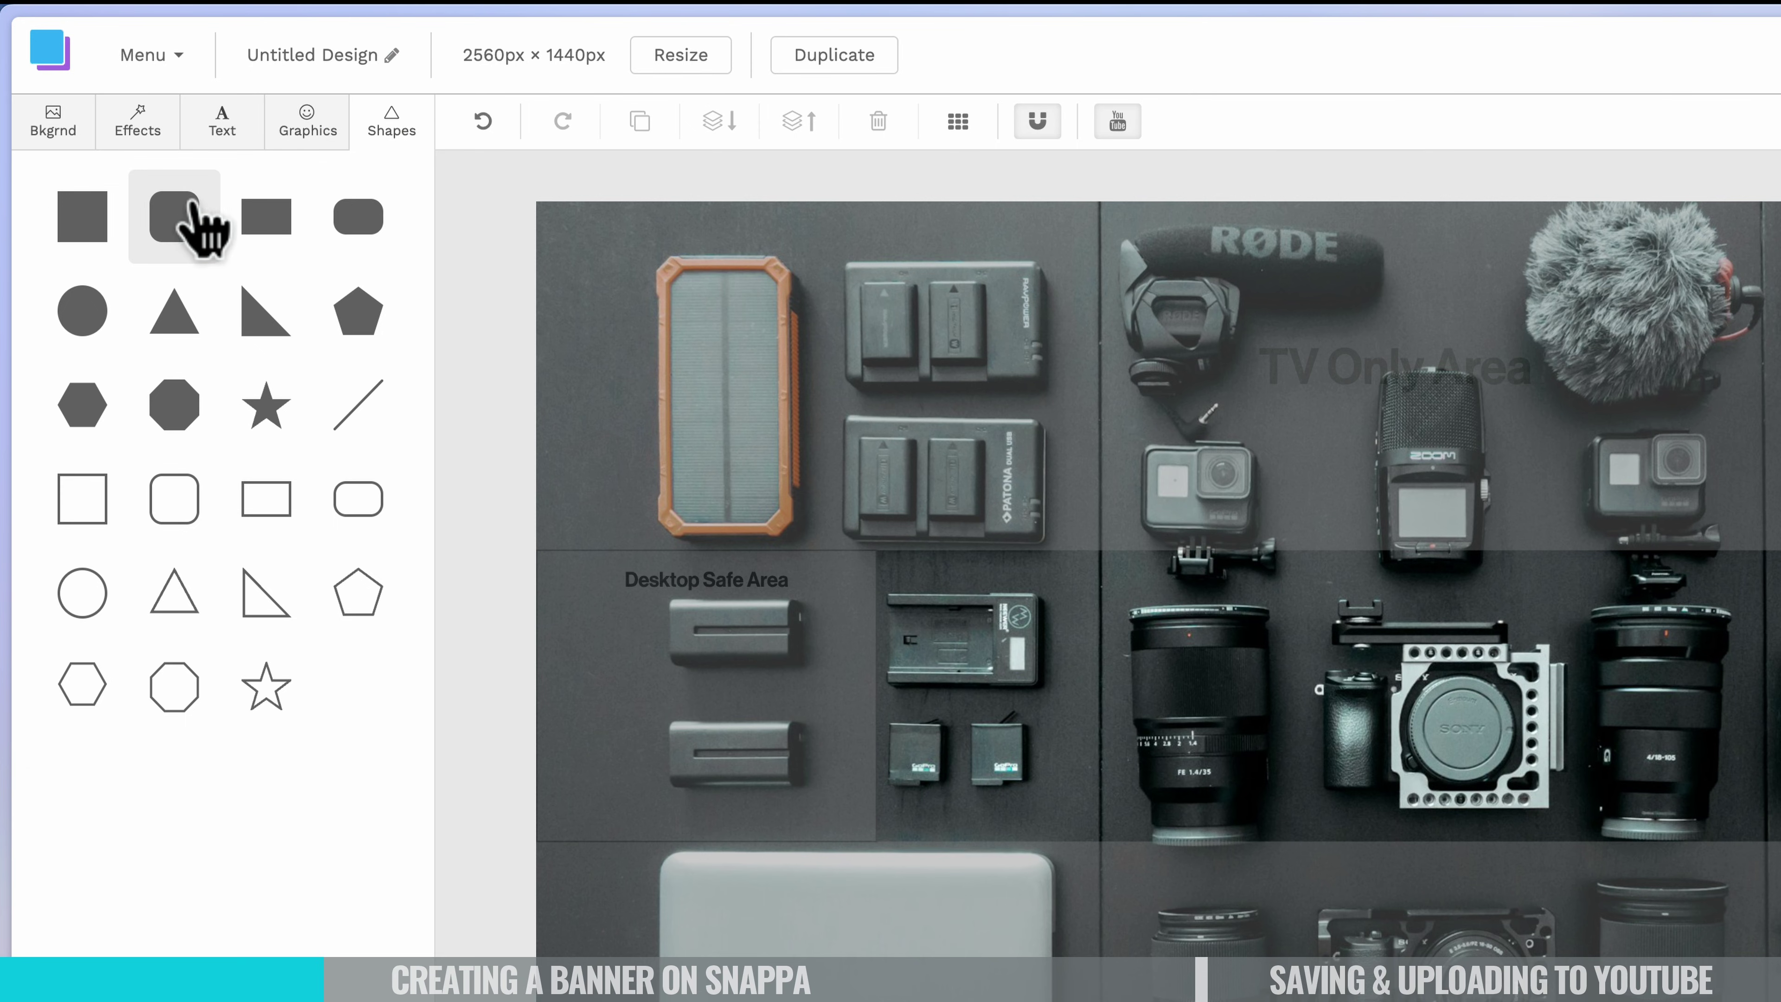
pyautogui.click(242, 214)
pyautogui.moveTo(905, 596); pyautogui.dragTo(1536, 702)
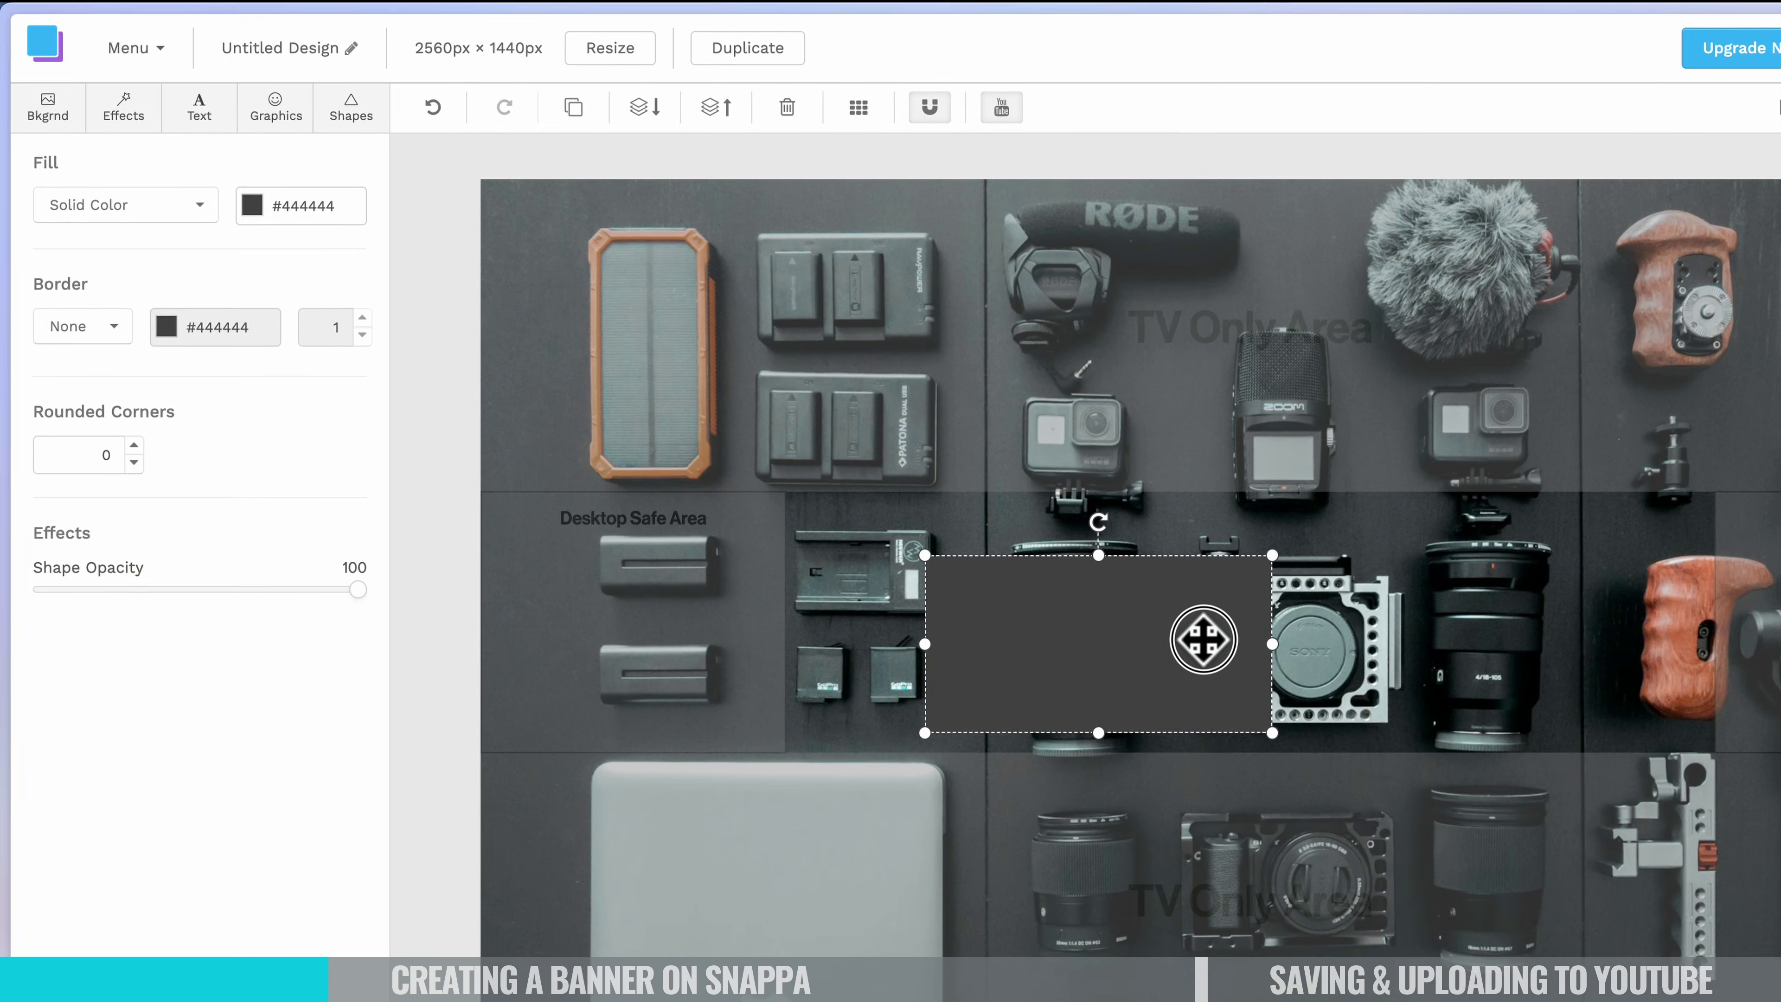
pyautogui.moveTo(1203, 639); pyautogui.dragTo(760, 257)
pyautogui.moveTo(633, 212); pyautogui.dragTo(630, 214)
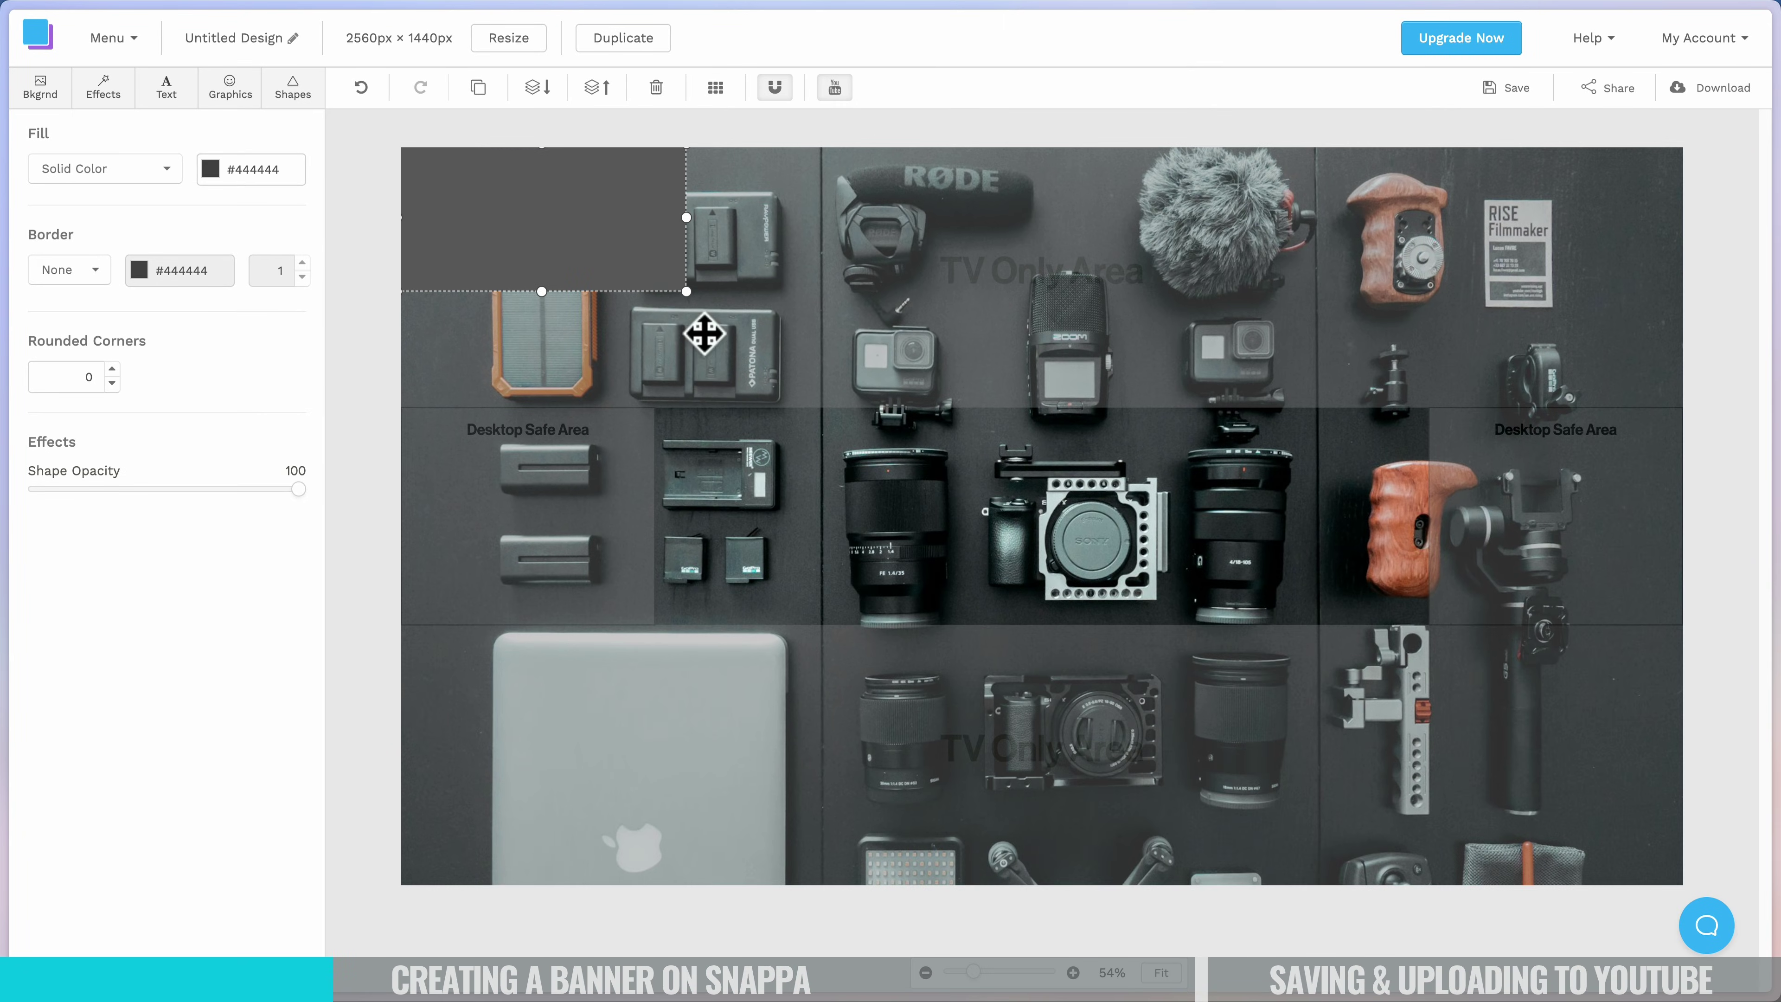
pyautogui.moveTo(682, 292); pyautogui.dragTo(1753, 947)
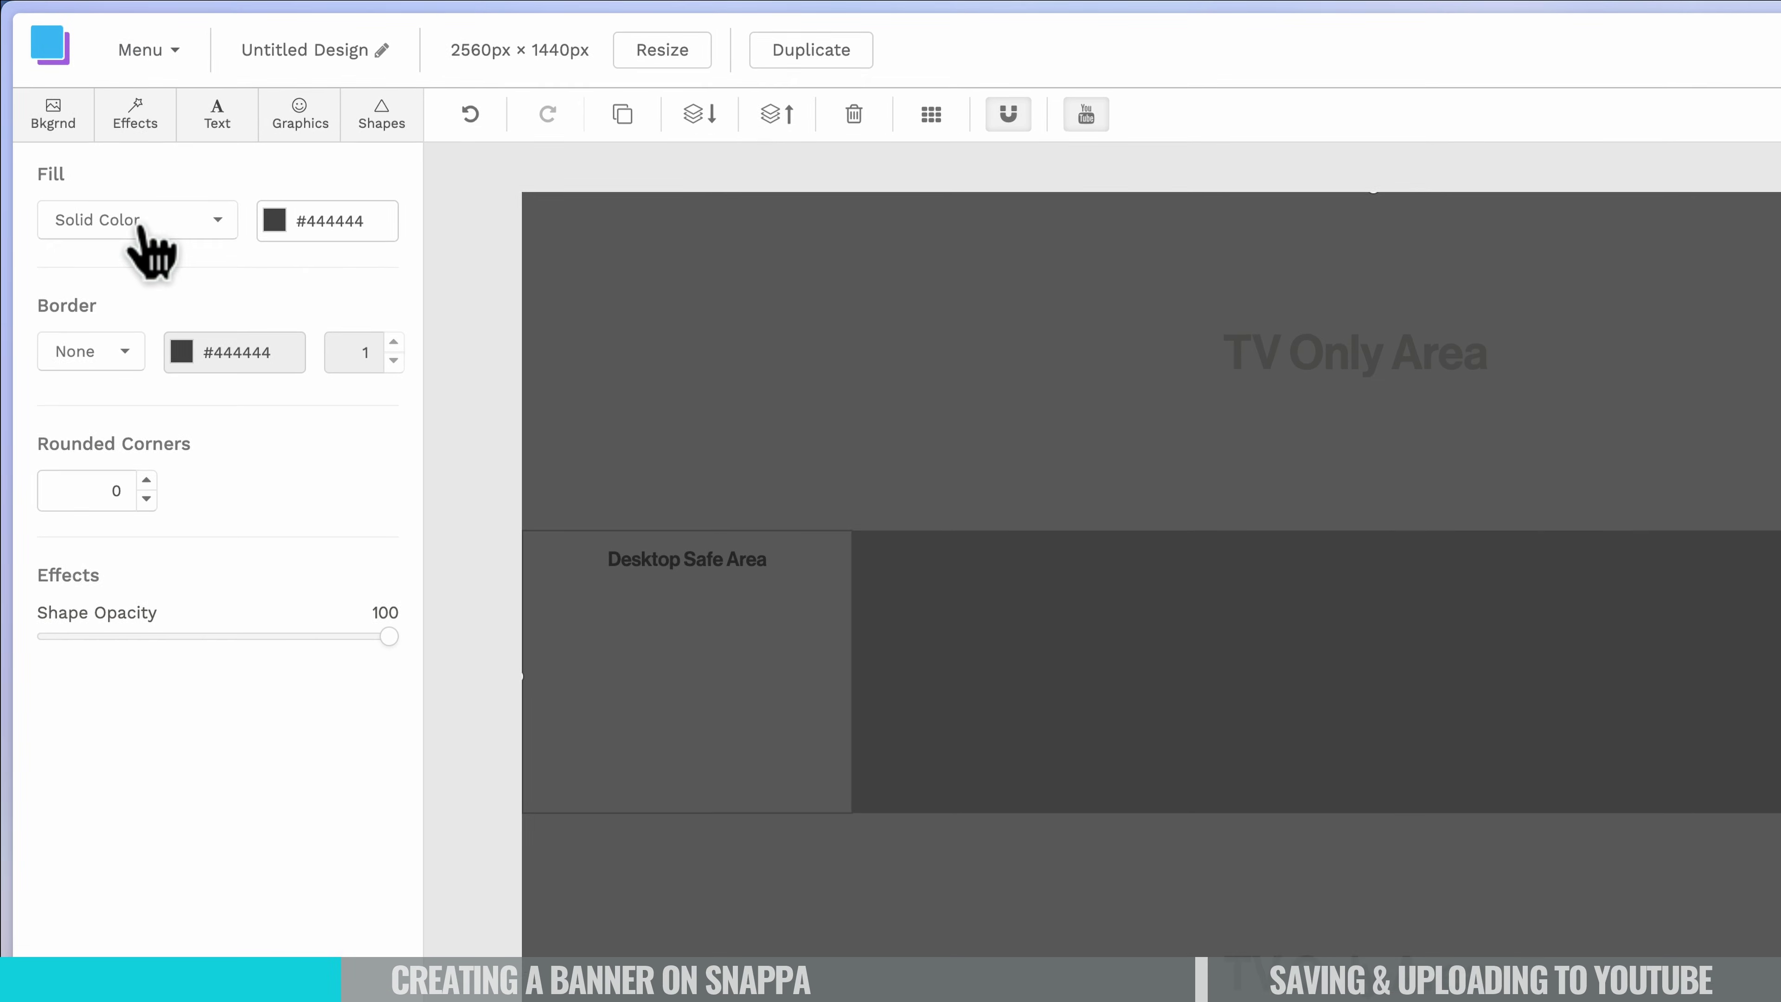
# Set the rectangle's fill to the custom dark navy color #00032b.
pyautogui.click(278, 223)
pyautogui.click(496, 401)
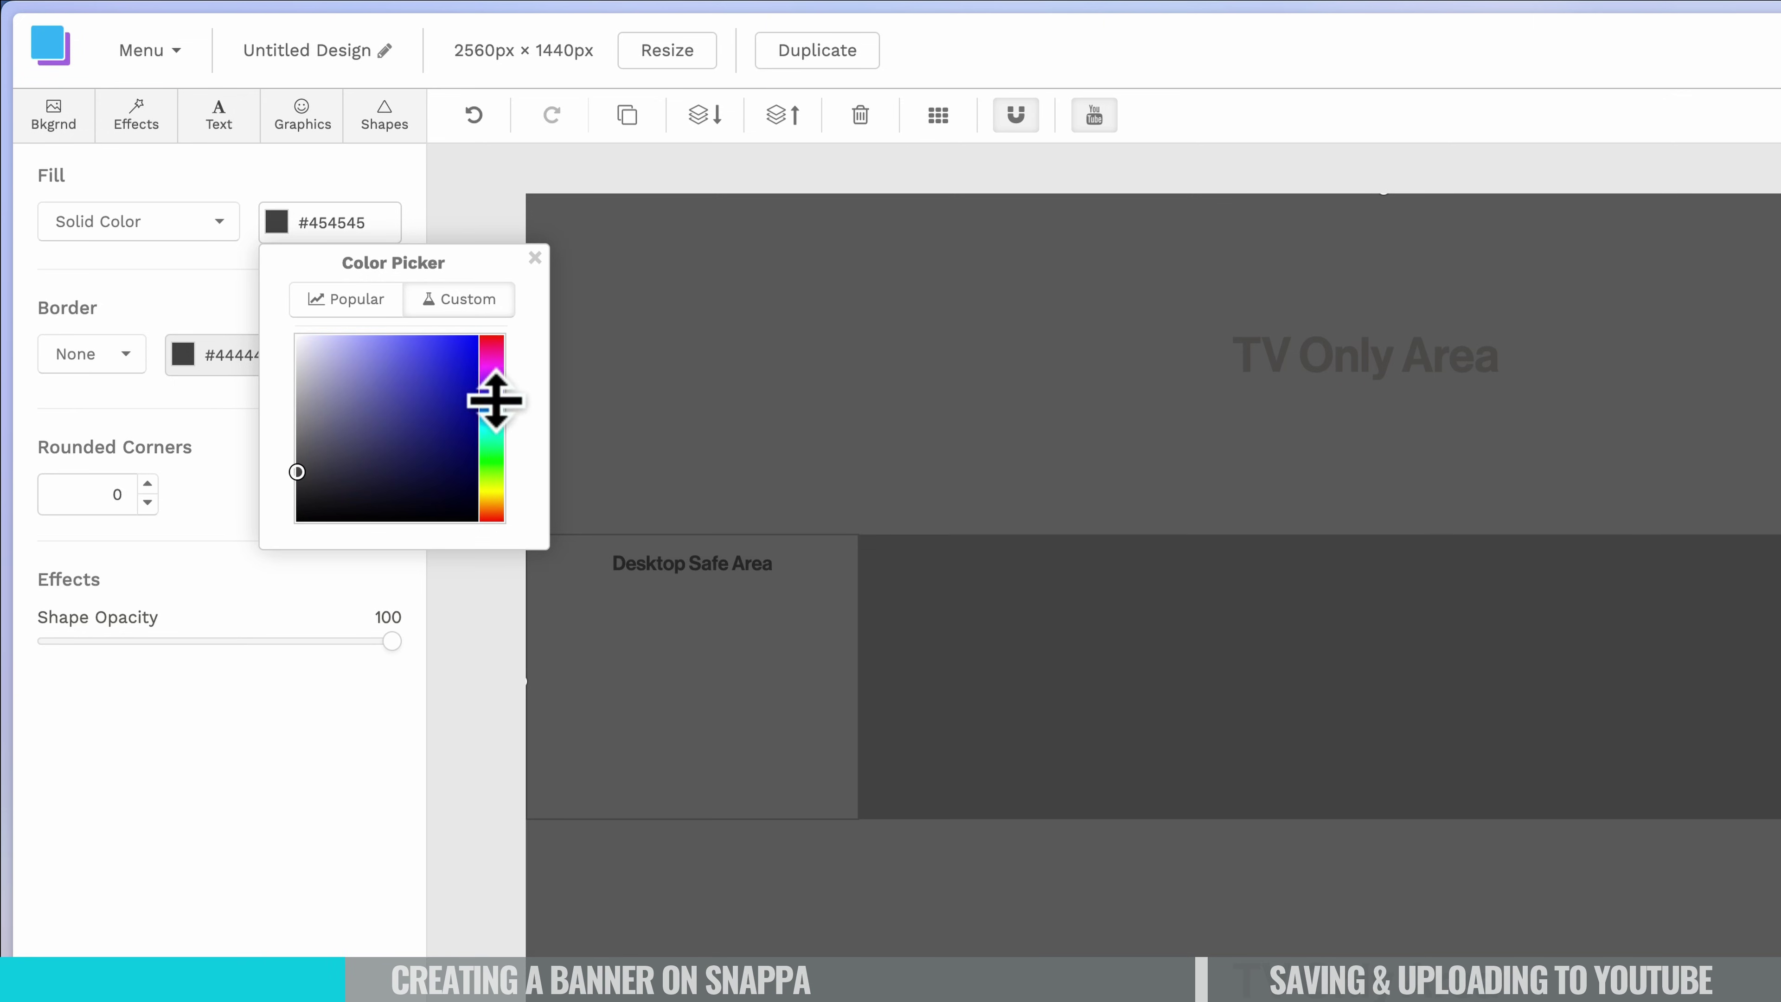
pyautogui.moveTo(450, 398); pyautogui.dragTo(496, 490)
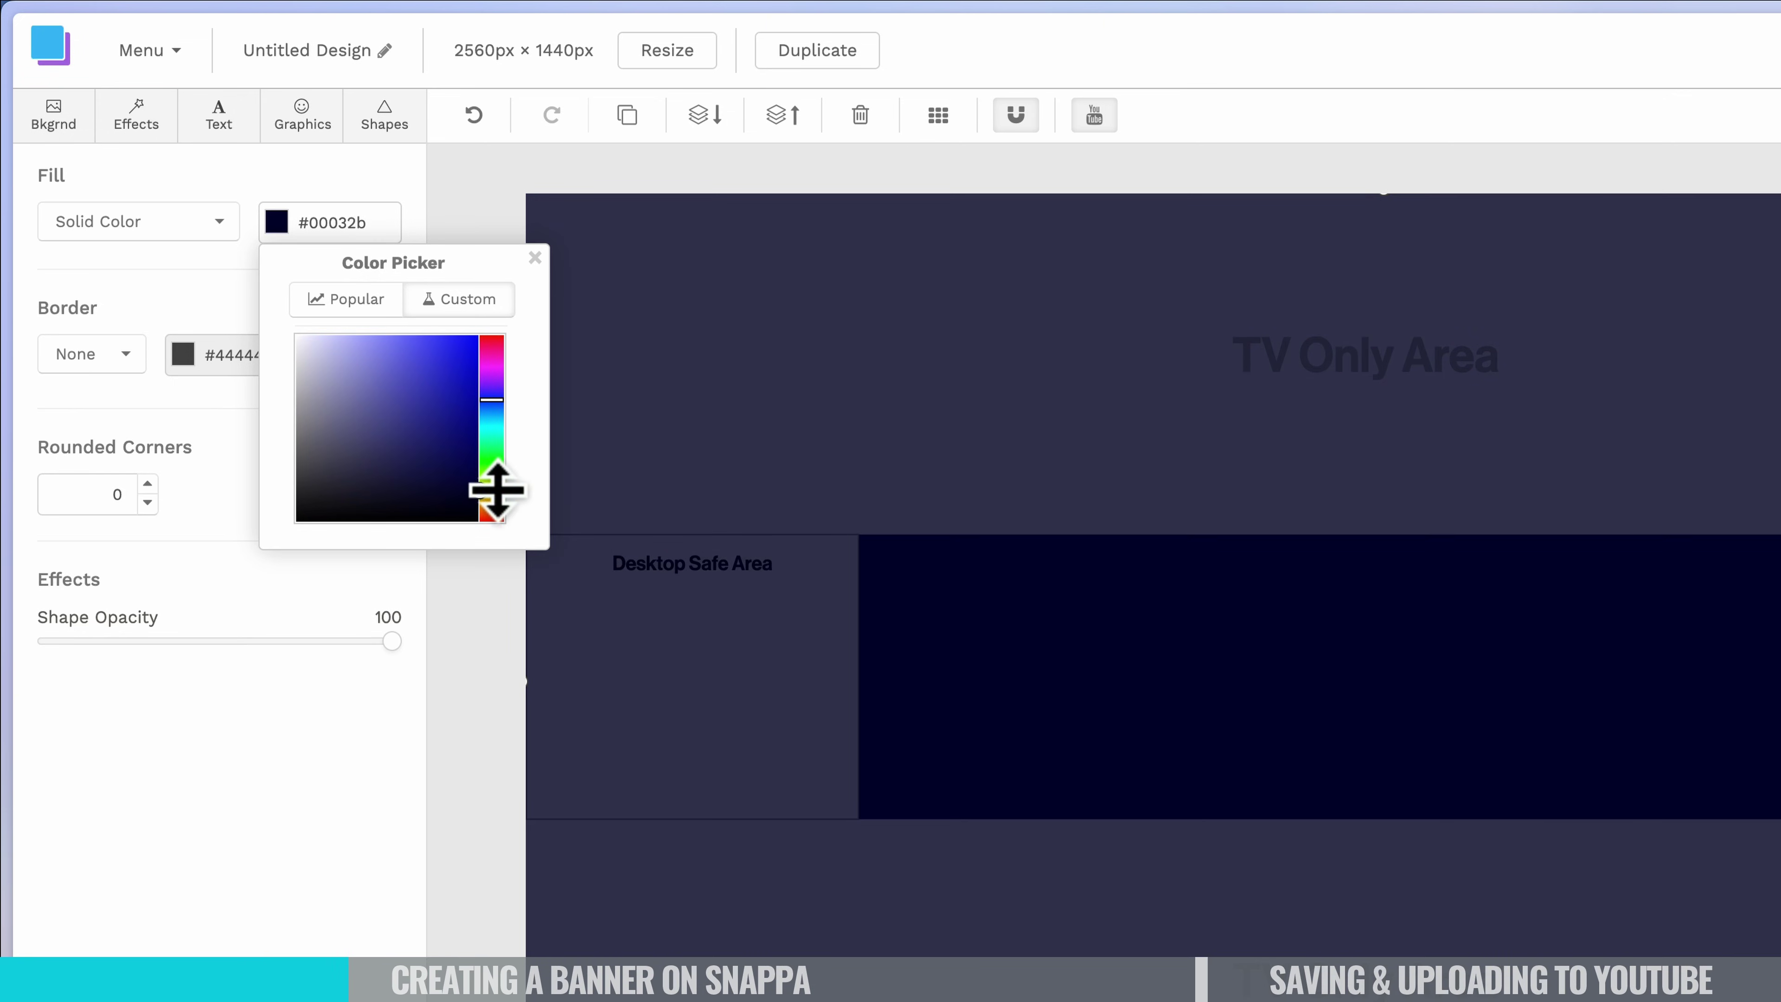
pyautogui.click(536, 258)
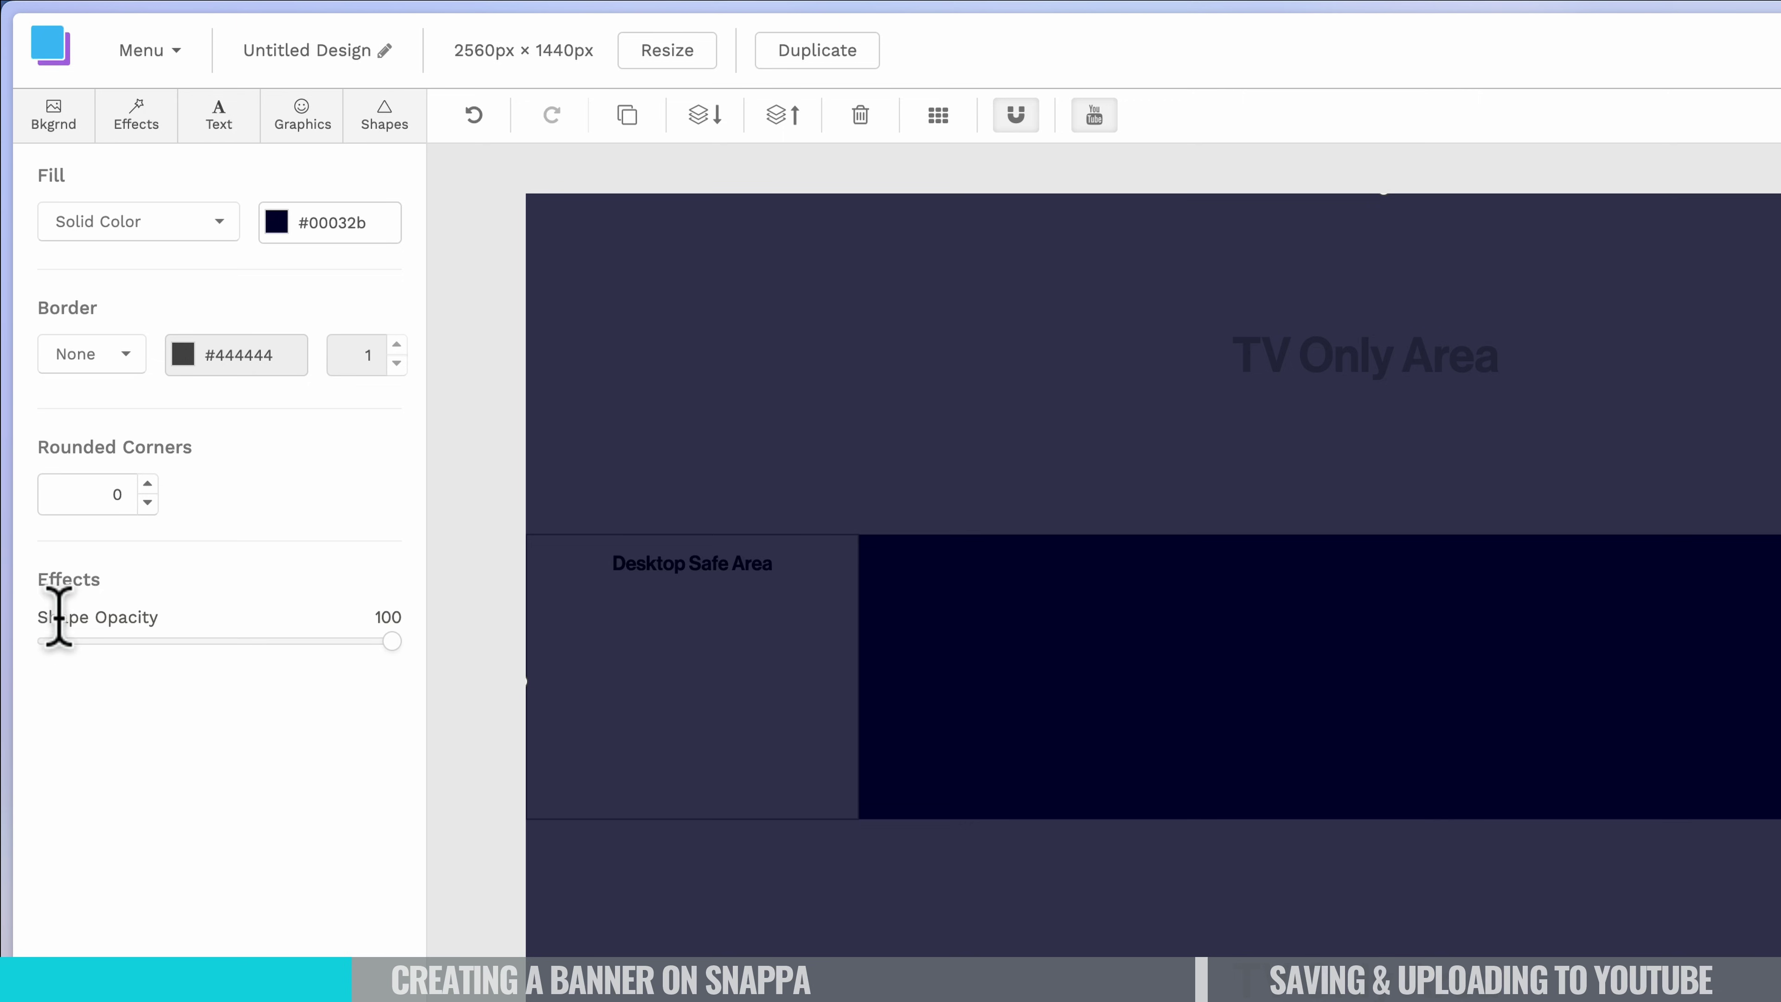
# Lower the navy rectangle's opacity to 83, judging it with the safe zone overlay hidden, and show the overlay again.
pyautogui.moveTo(390, 641); pyautogui.dragTo(340, 641)
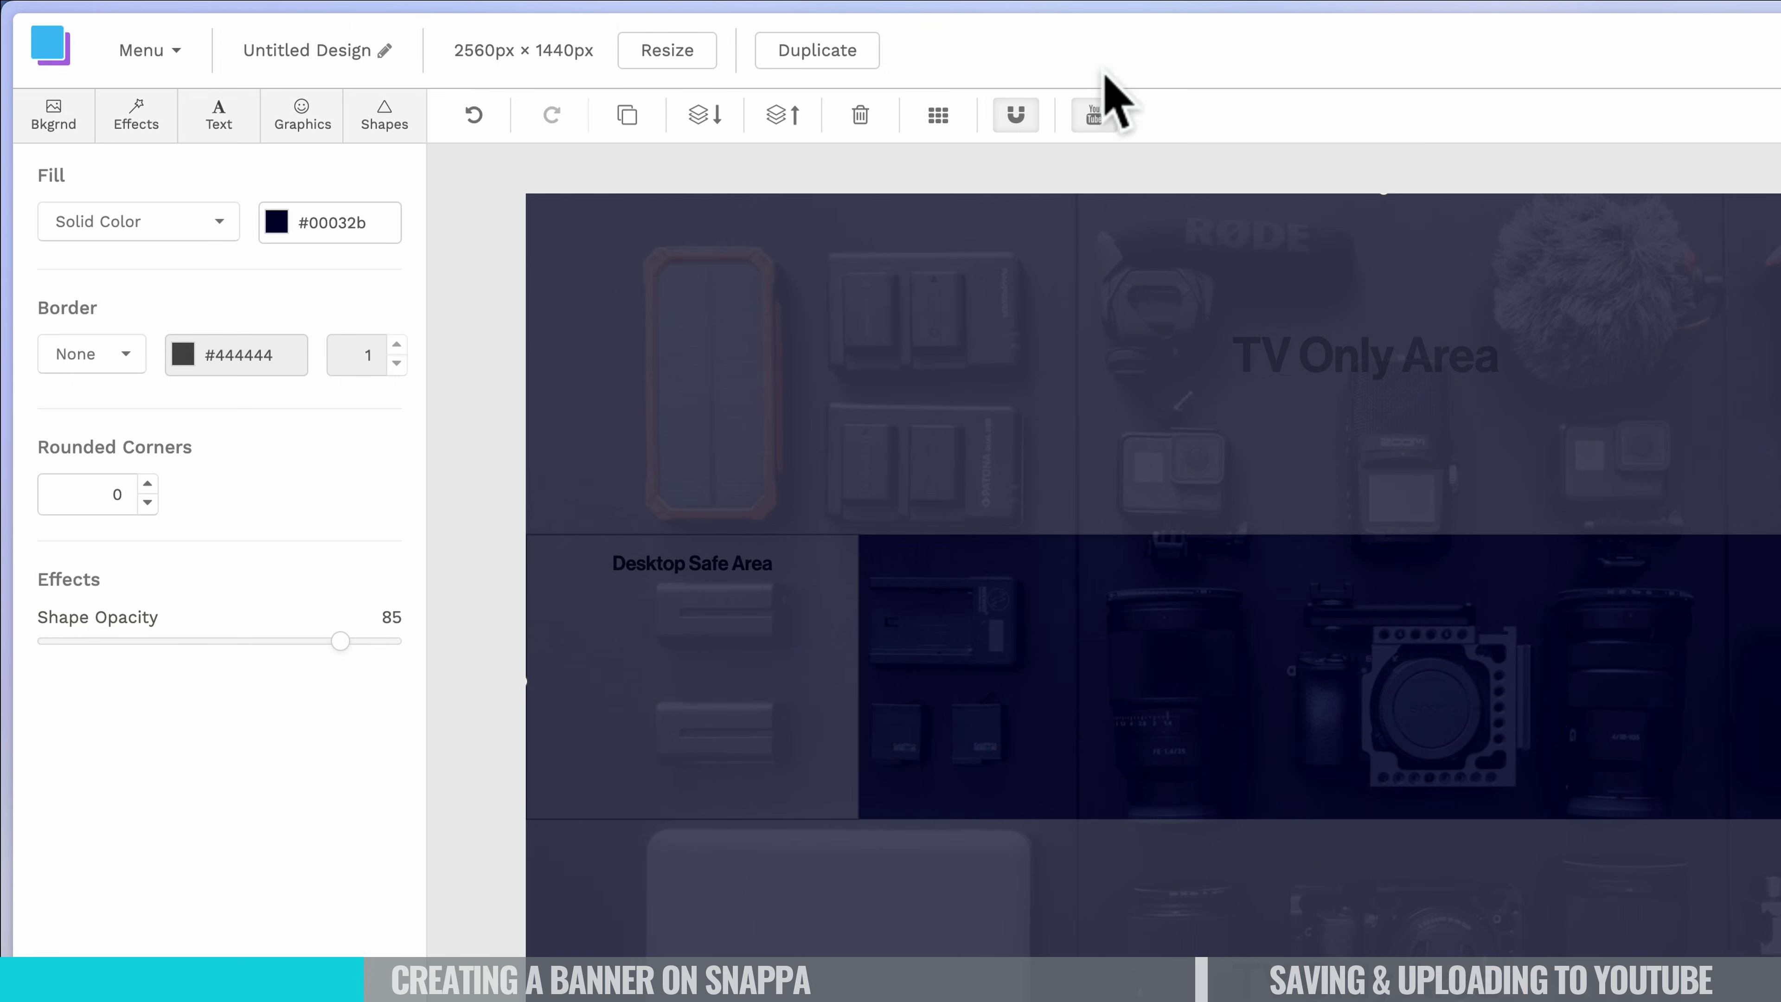
pyautogui.click(1095, 116)
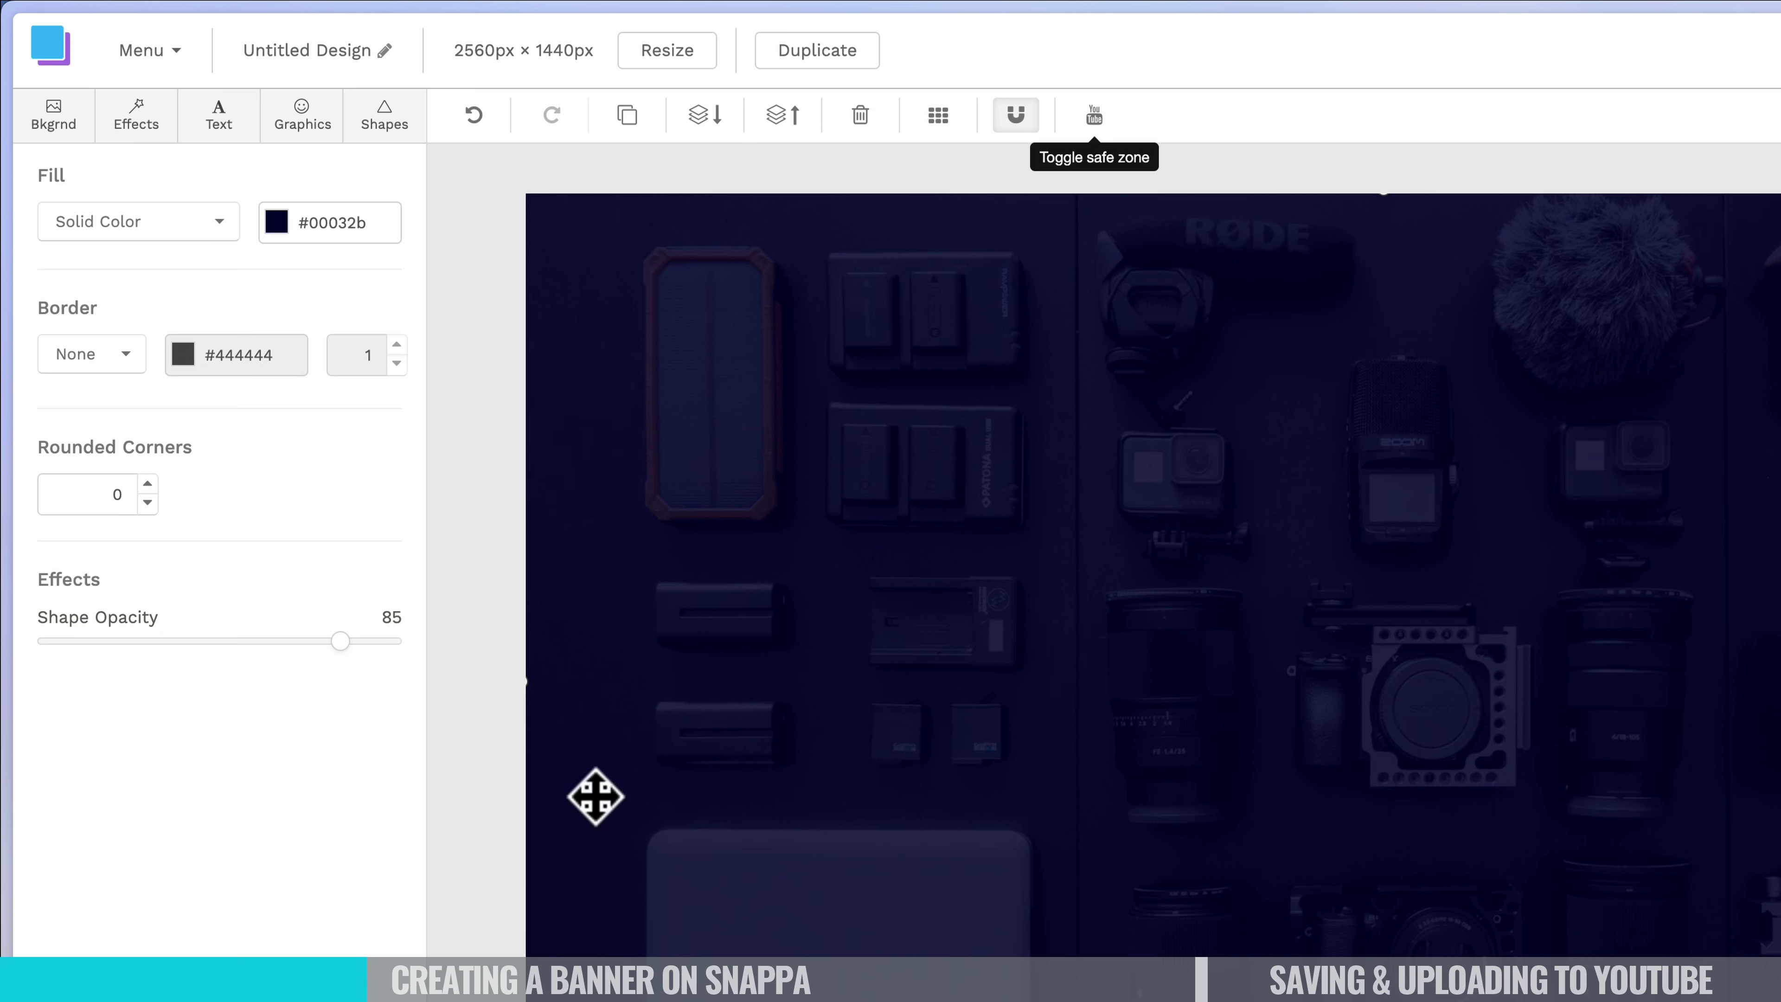
pyautogui.moveTo(344, 642)
pyautogui.mouseDown()
pyautogui.moveTo(17, 656)
pyautogui.moveTo(334, 656)
pyautogui.mouseUp()
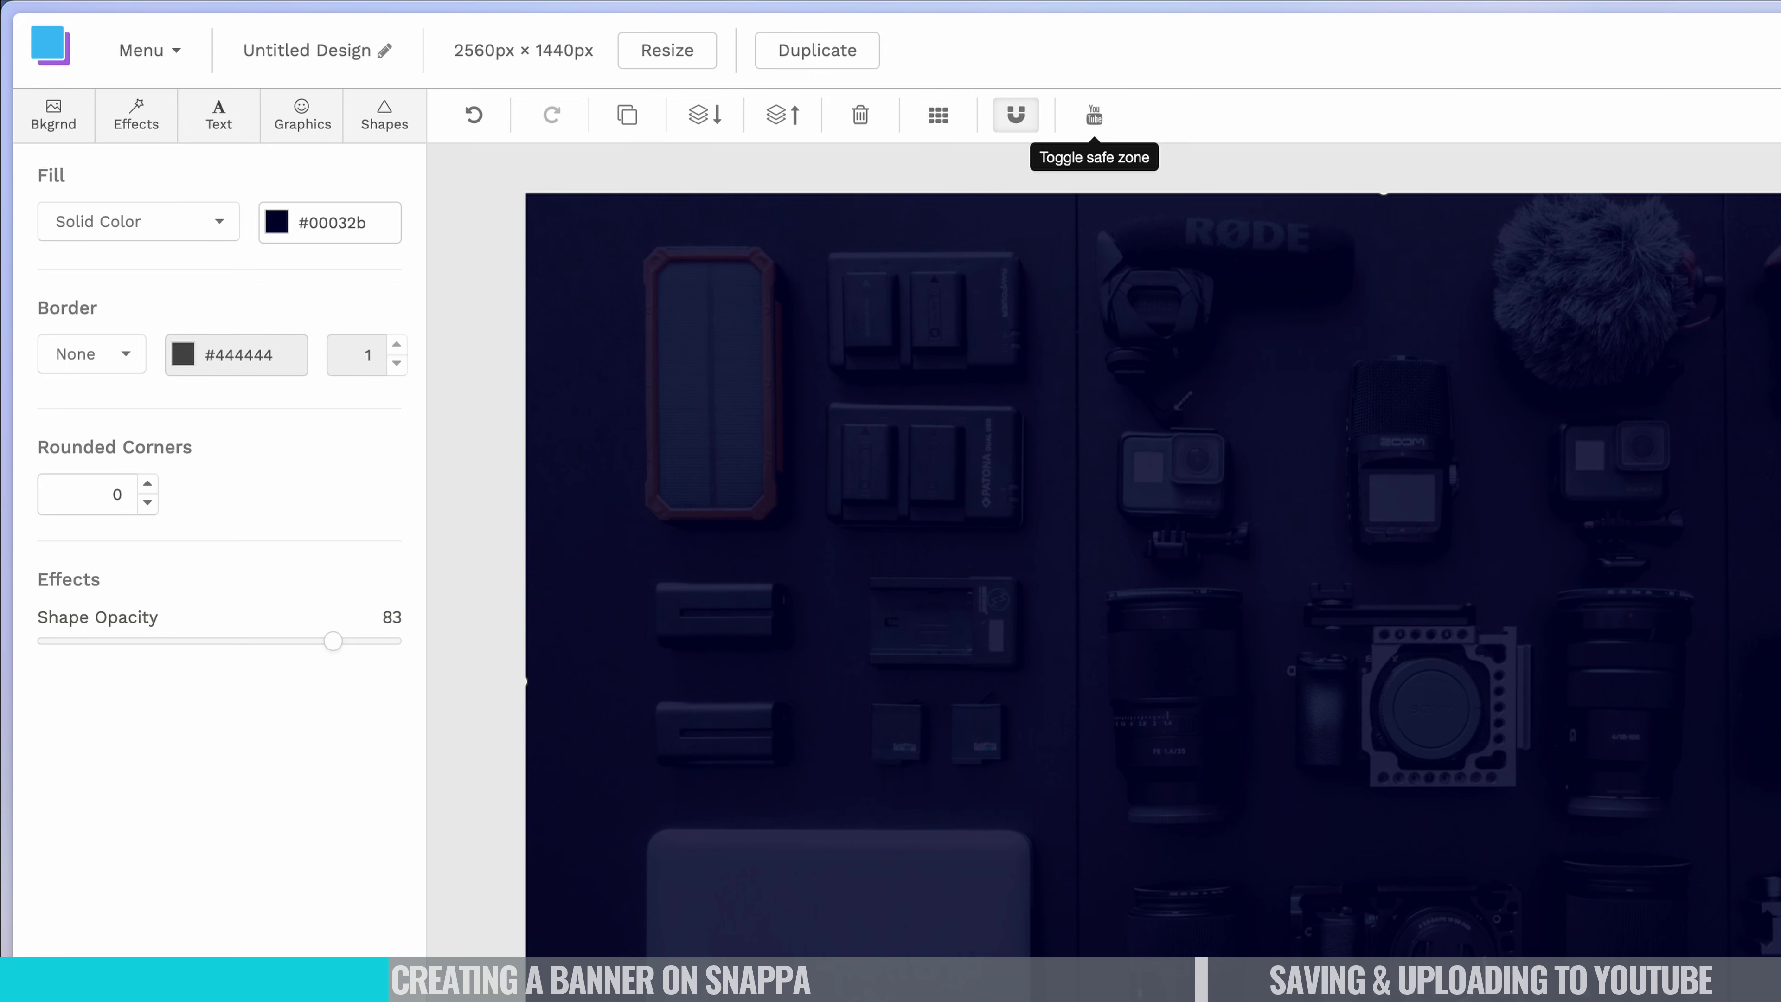
pyautogui.click(1095, 116)
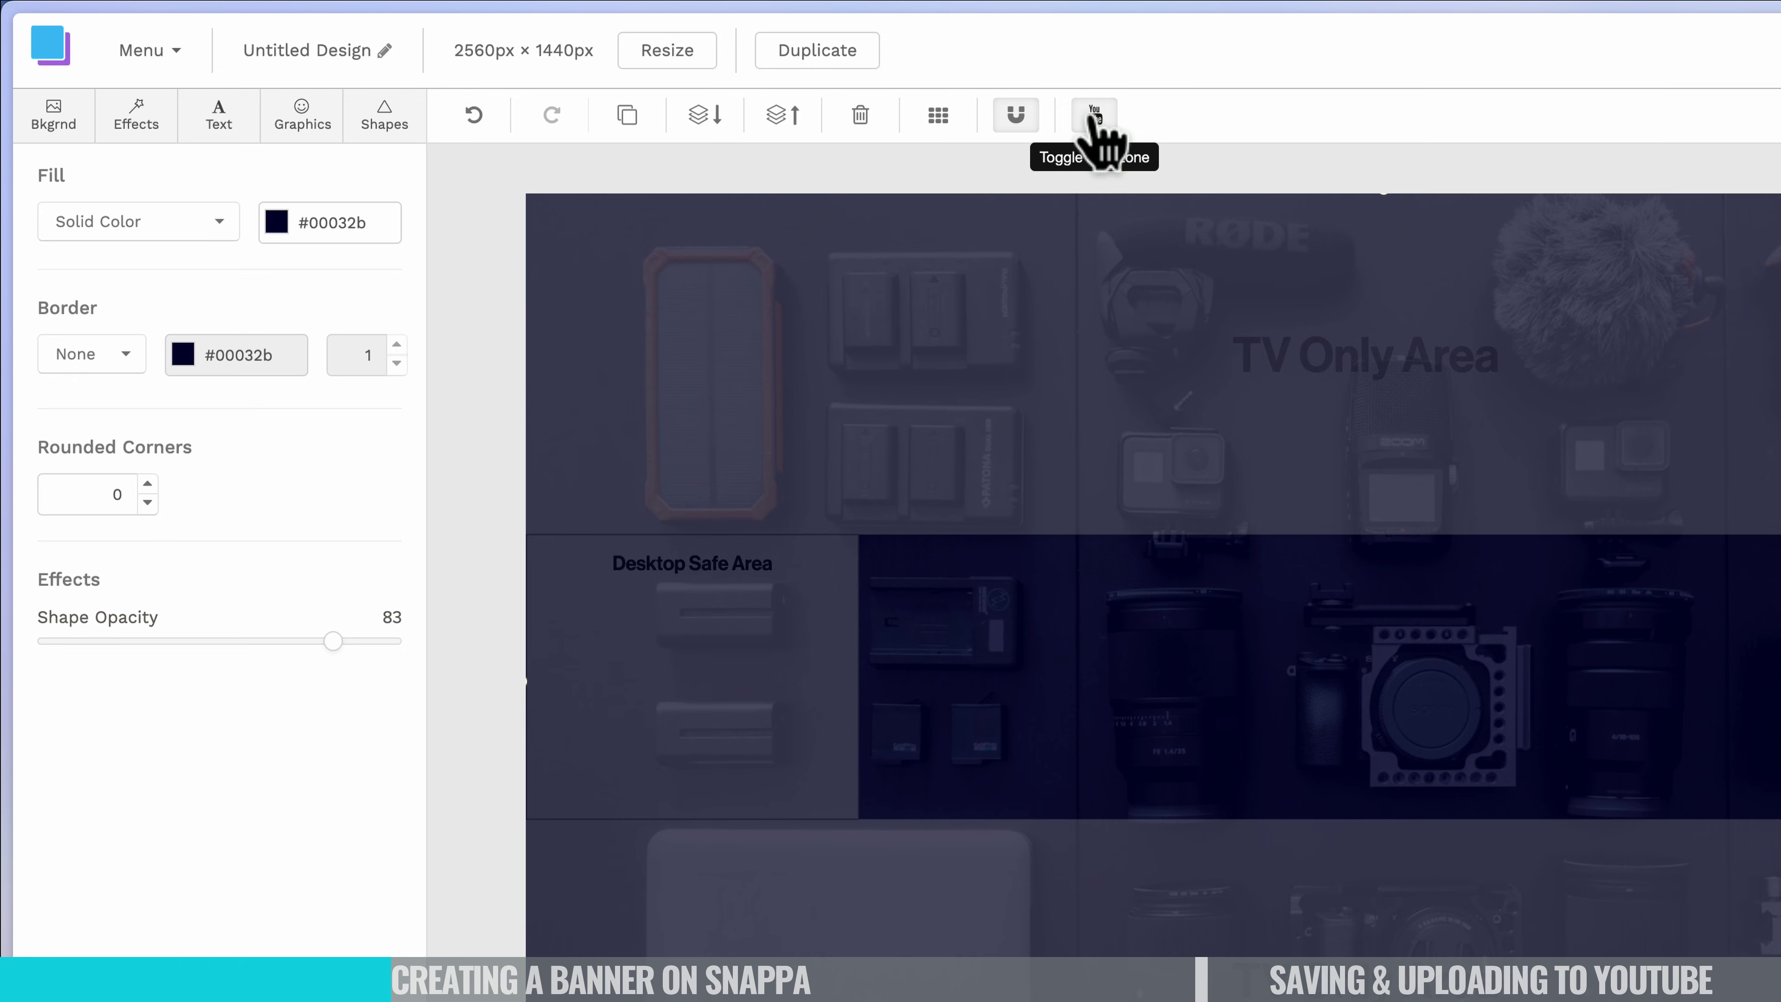
# Add a second solid rectangle and stretch it to fill the full-width desktop safe area band across the banner's middle.
pyautogui.click(382, 118)
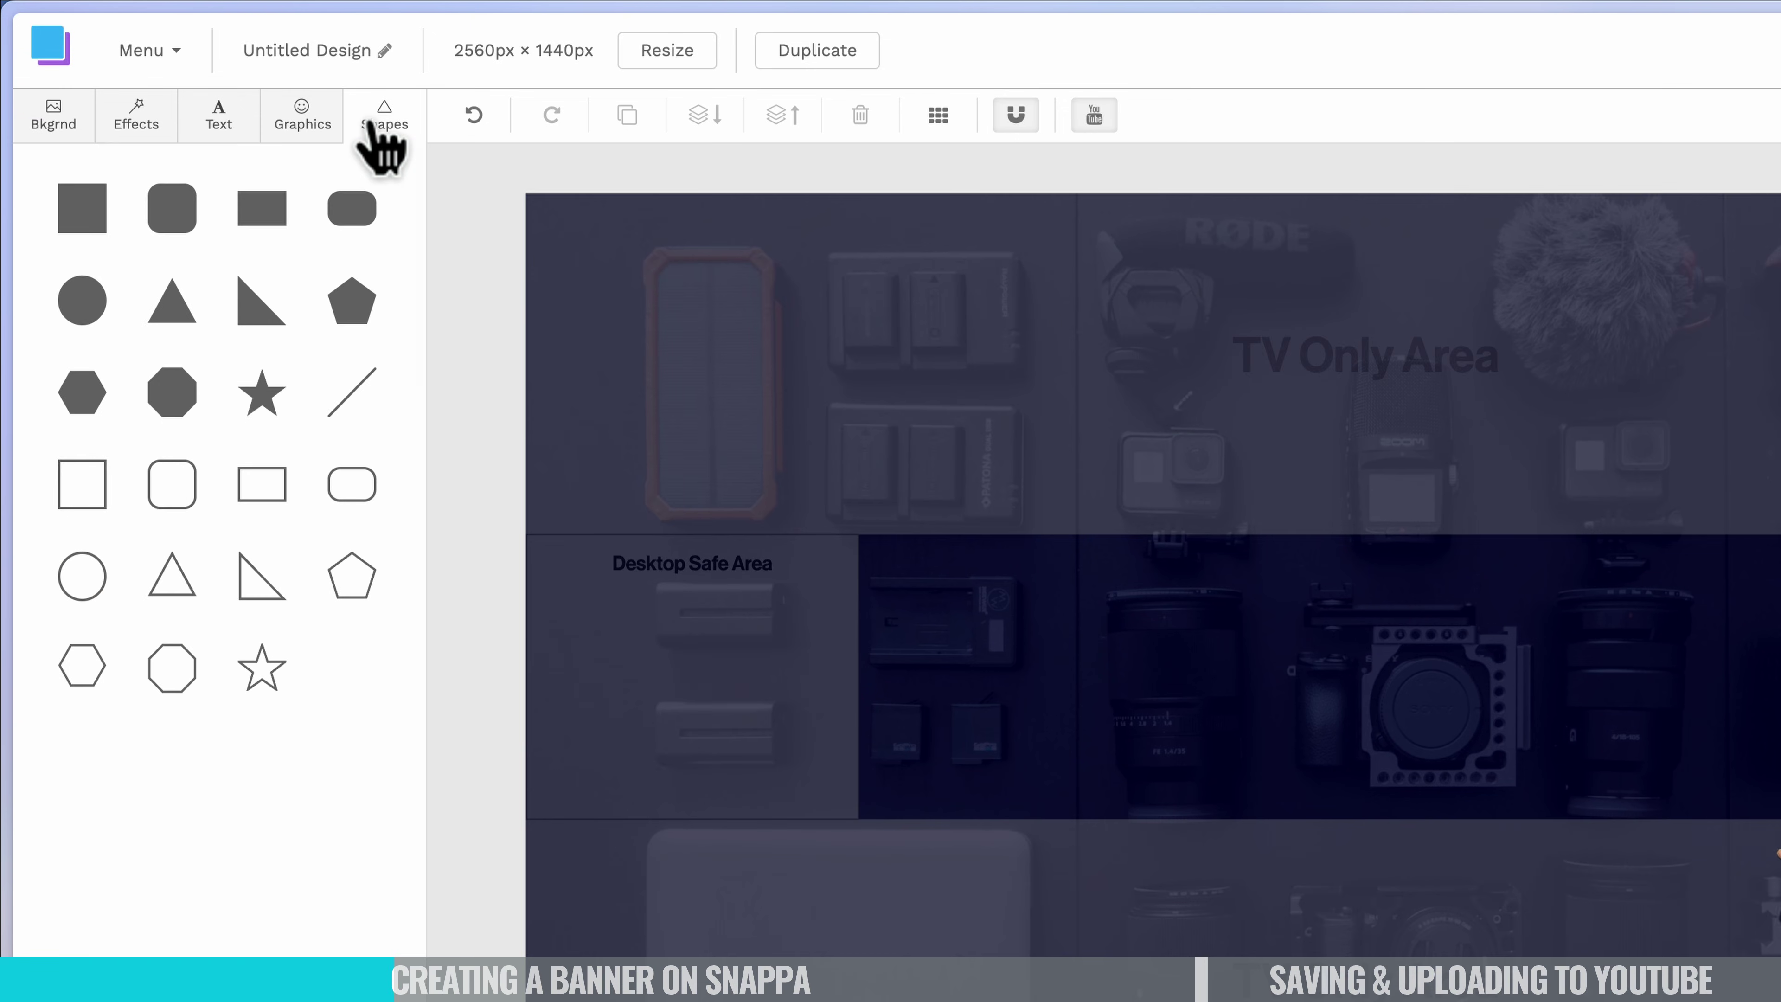
pyautogui.click(249, 219)
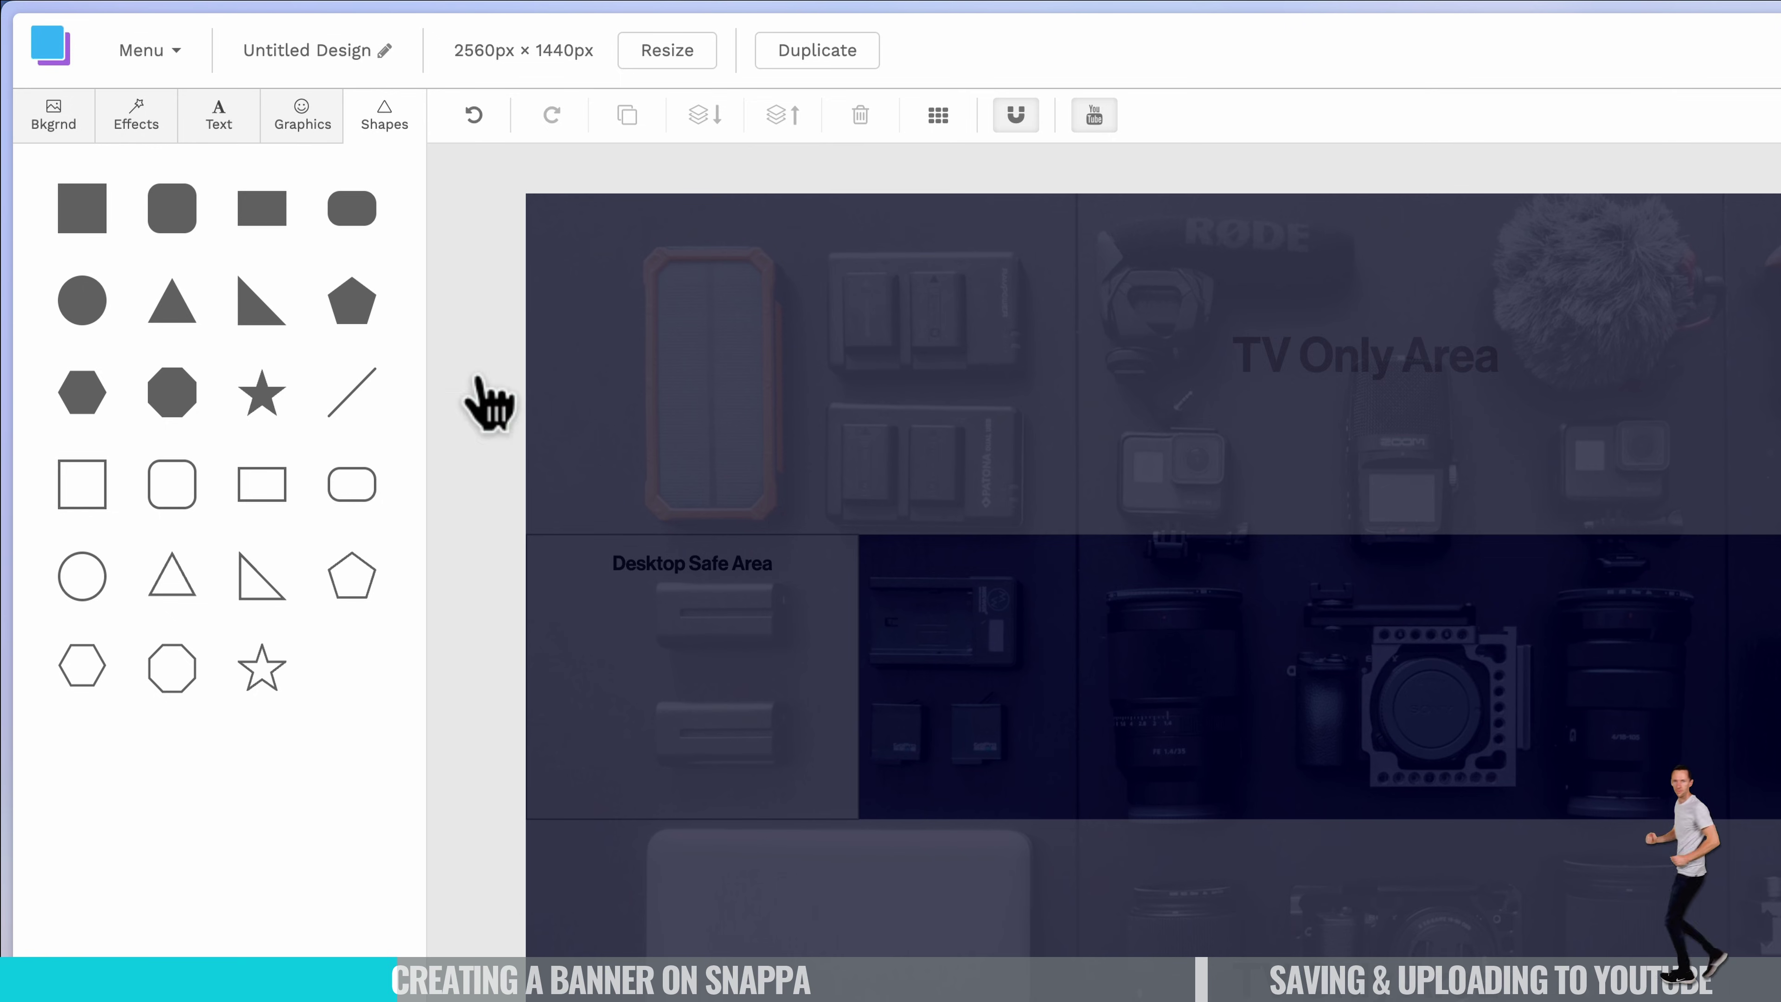
pyautogui.moveTo(1439, 671); pyautogui.dragTo(790, 653)
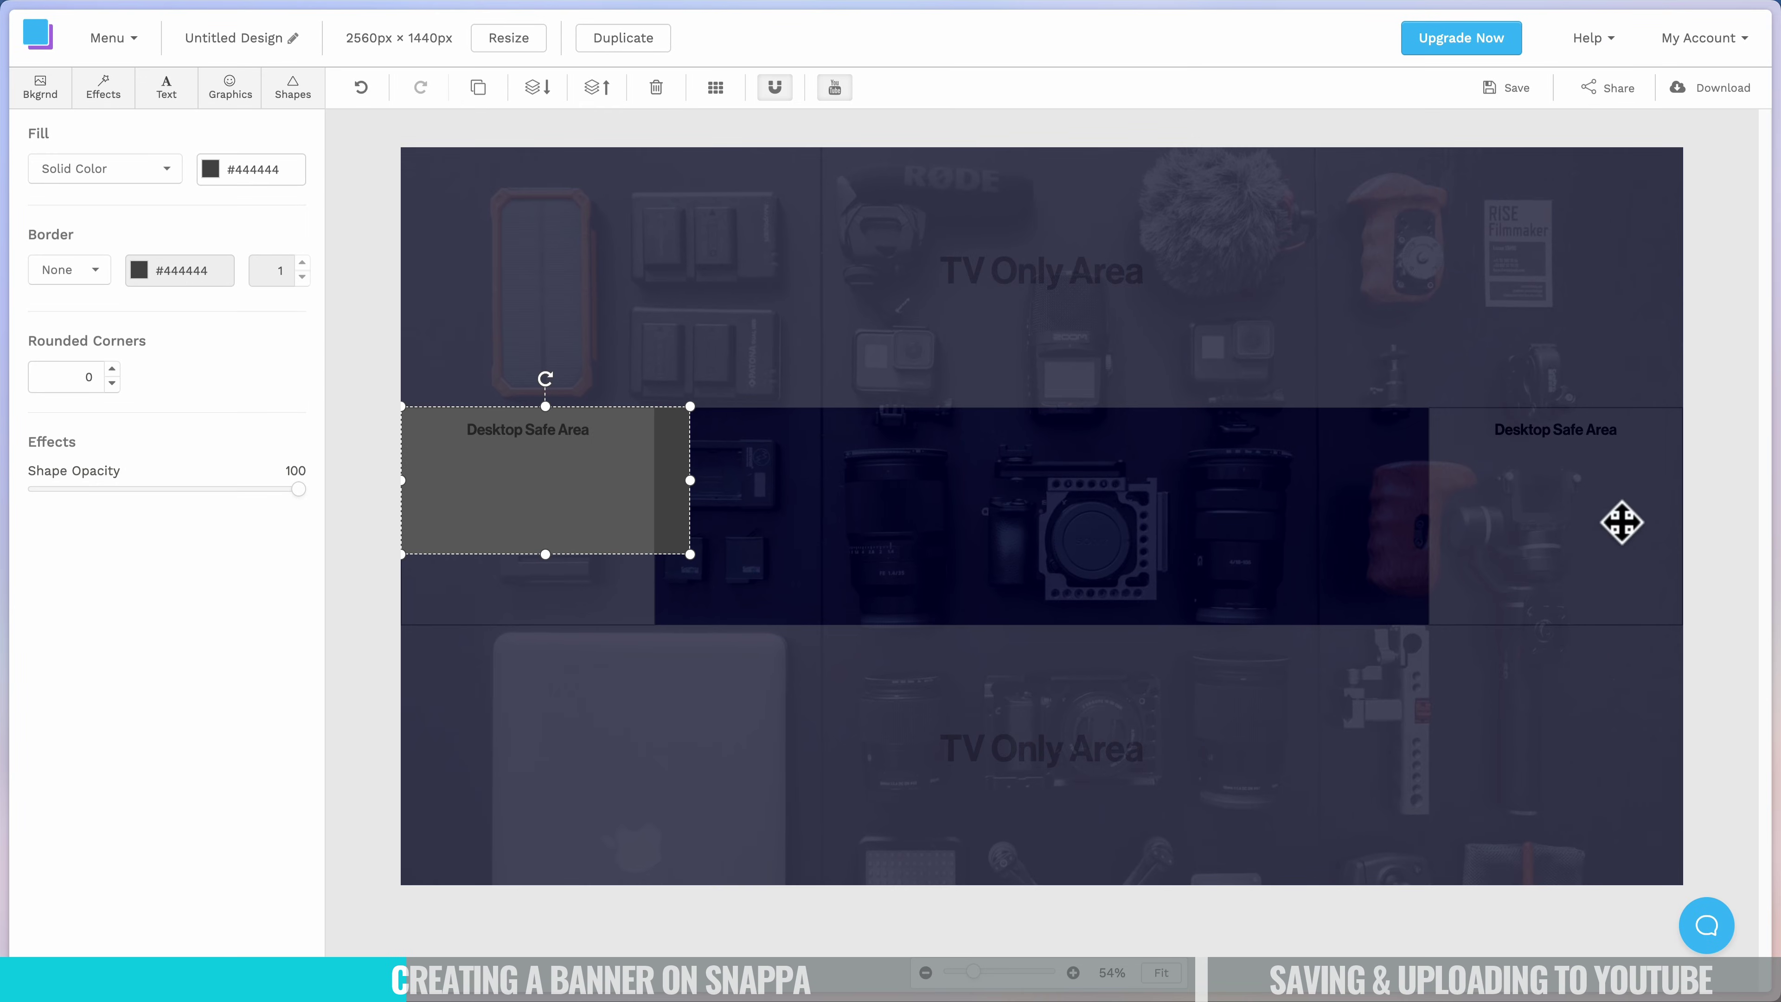
pyautogui.moveTo(692, 483); pyautogui.dragTo(1682, 484)
pyautogui.moveTo(1044, 555); pyautogui.dragTo(1052, 620)
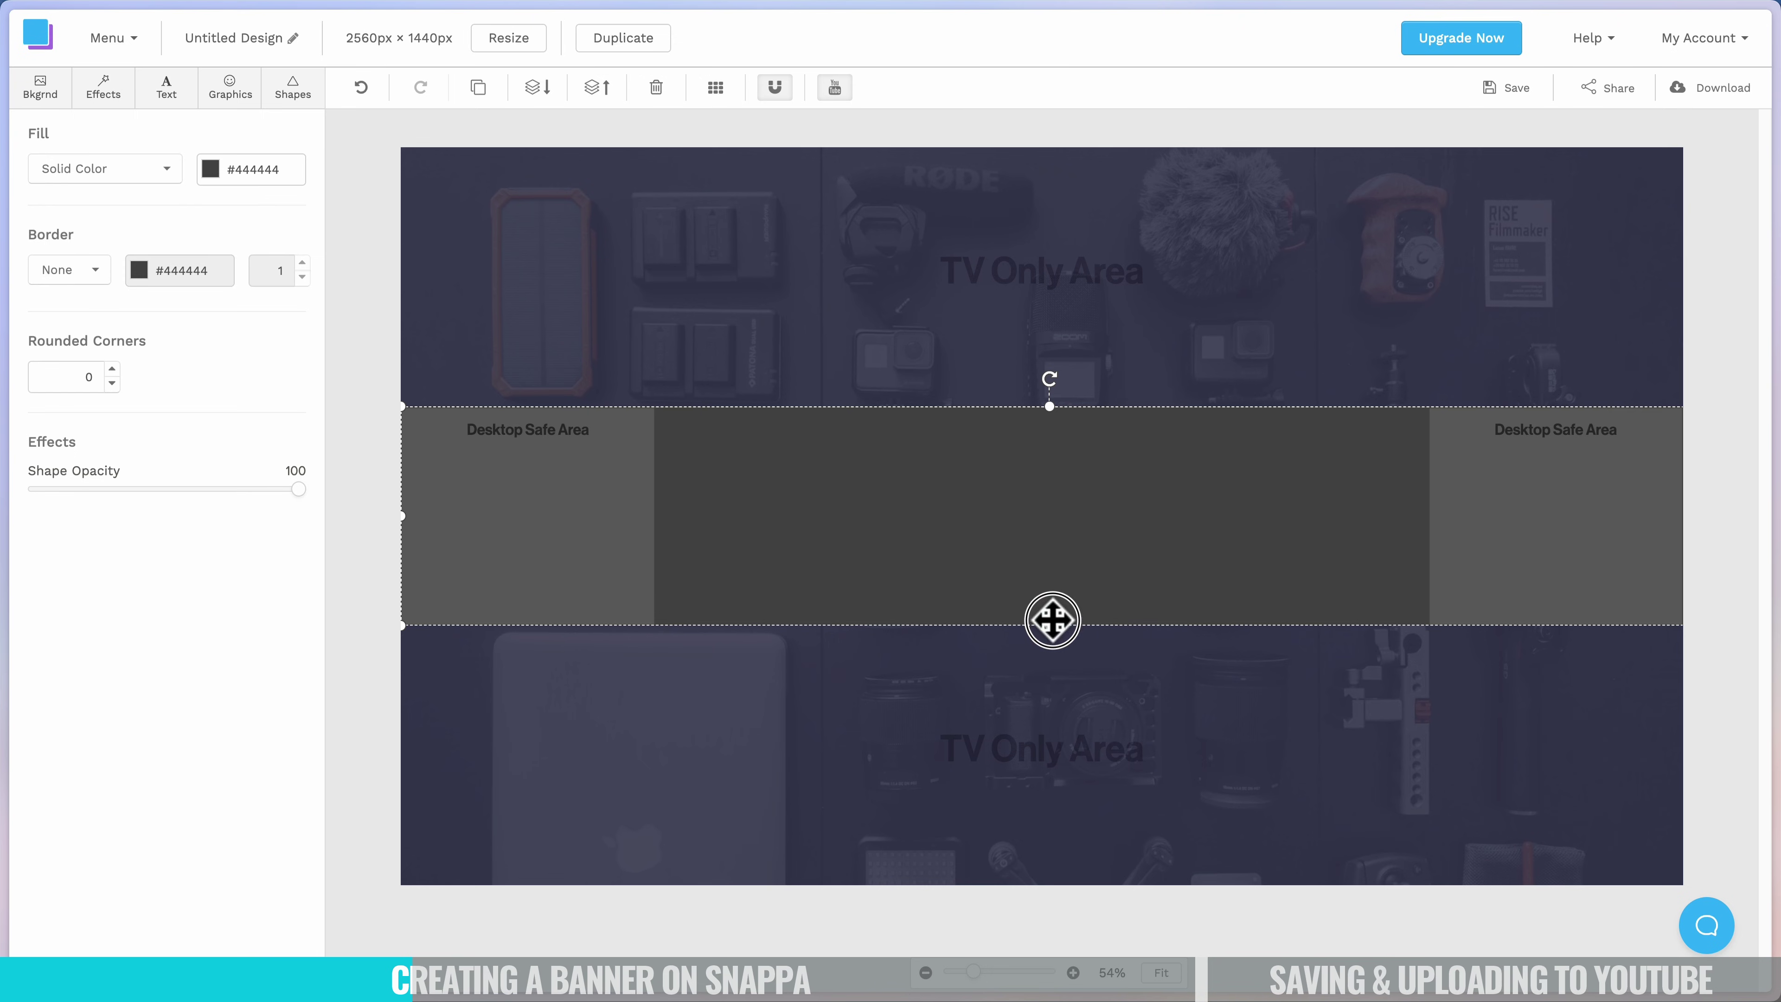
# Set the band rectangle's fill to the custom dark navy #000629 and hide the safe zone overlay.
pyautogui.click(211, 171)
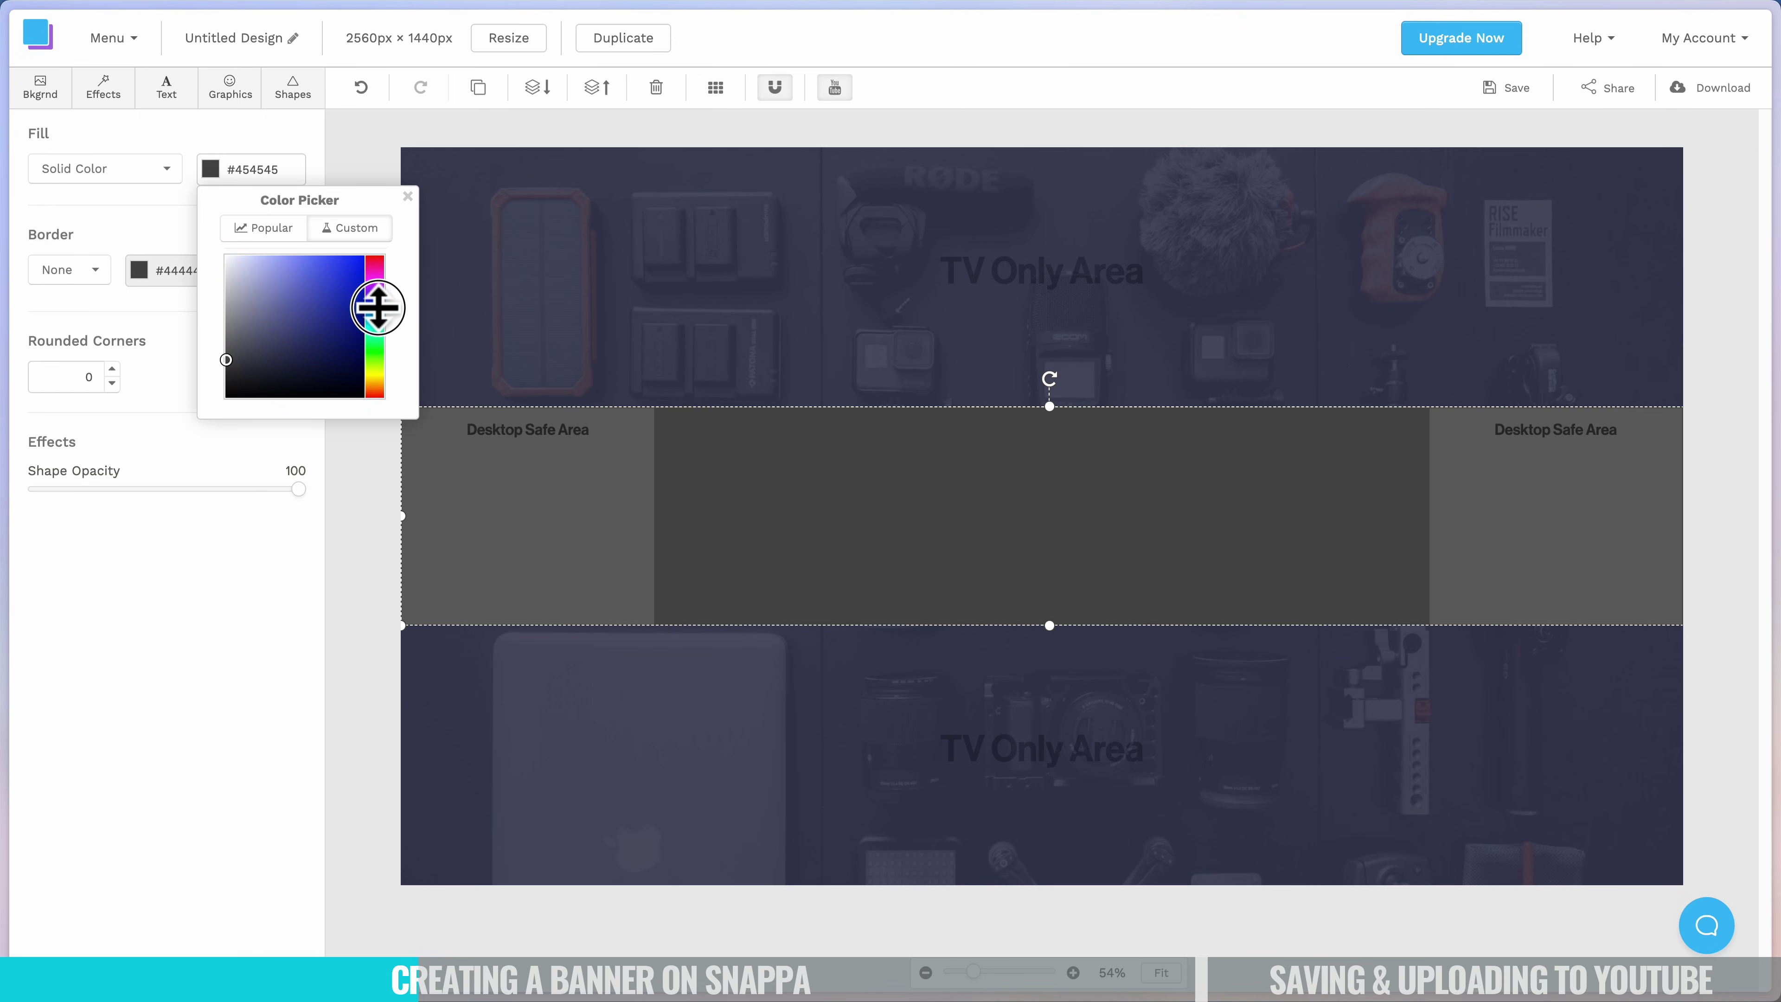
pyautogui.moveTo(358, 292); pyautogui.dragTo(393, 374)
pyautogui.click(408, 197)
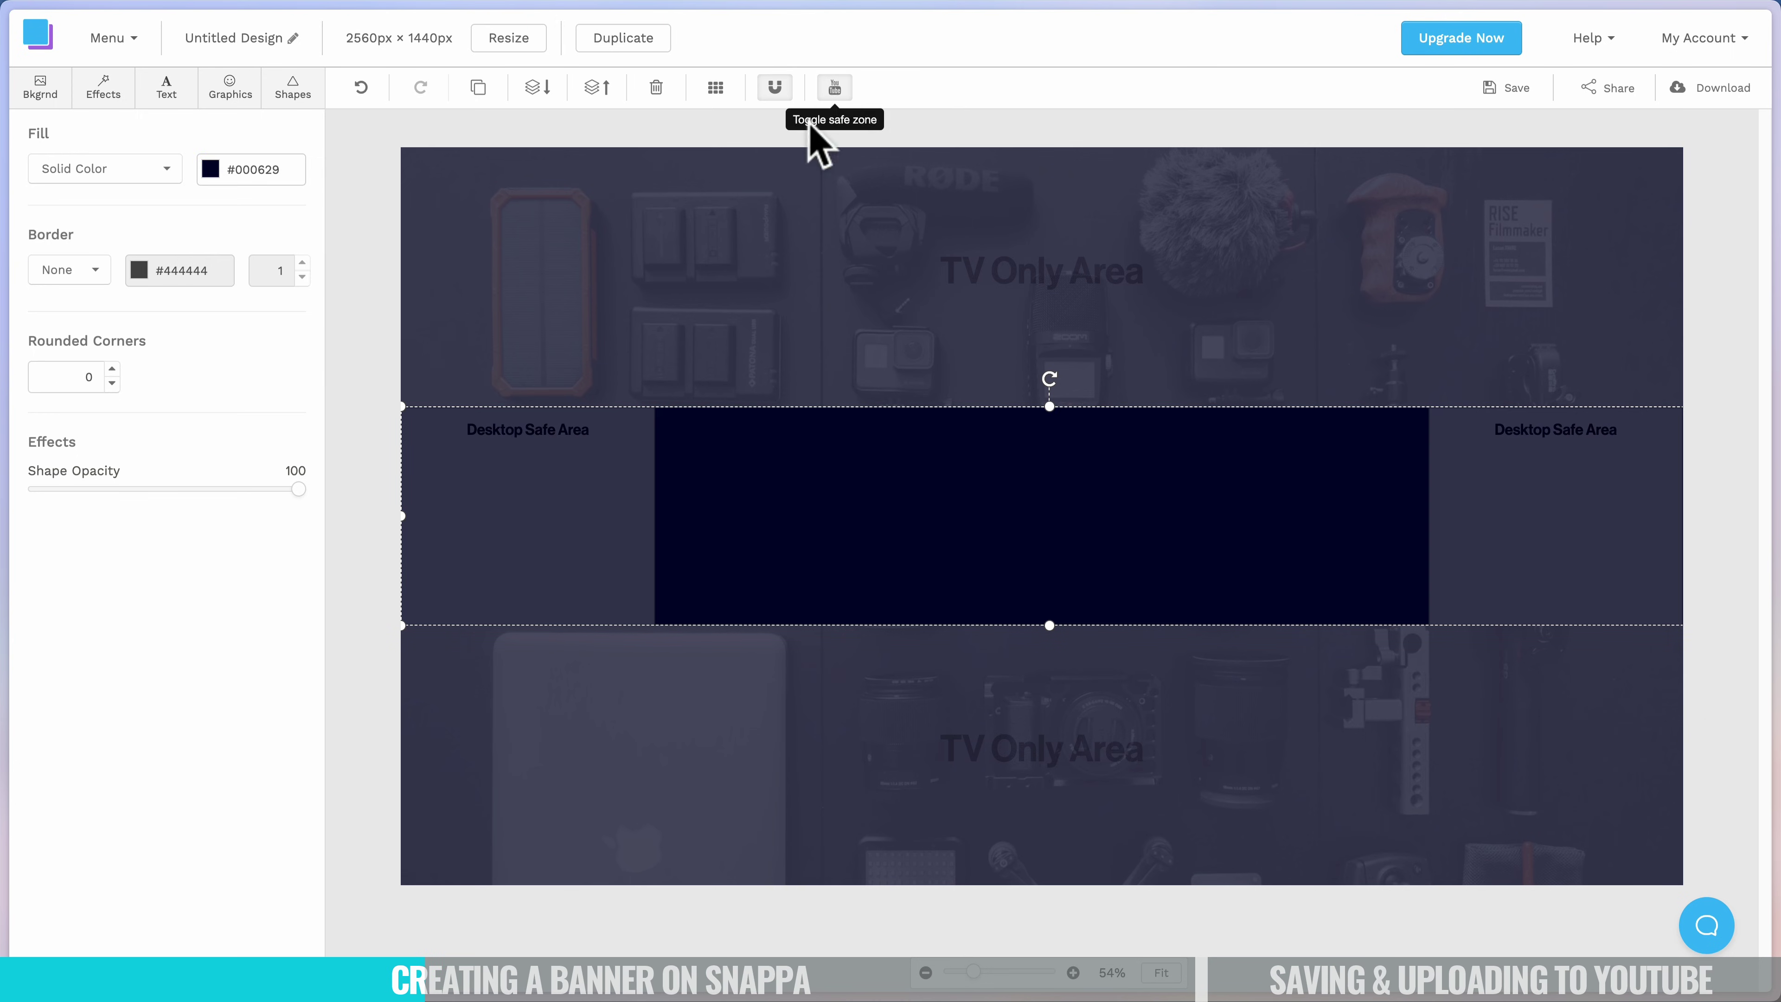
pyautogui.click(833, 93)
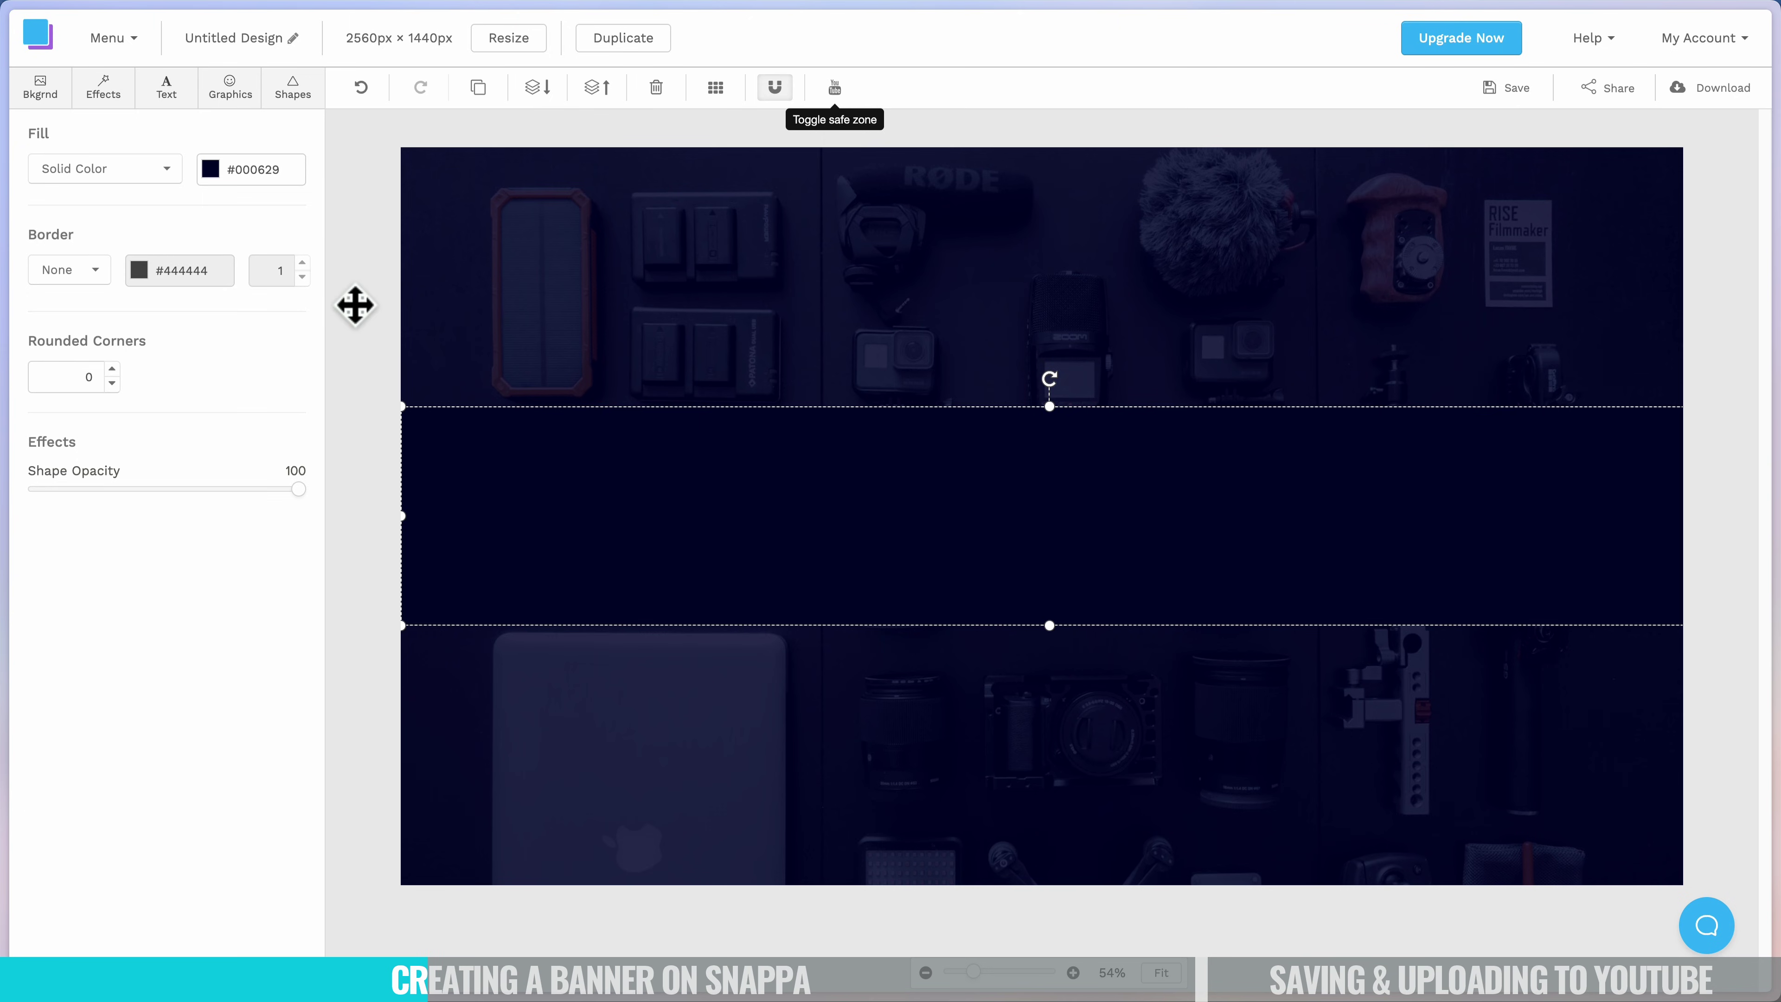
pyautogui.click(358, 312)
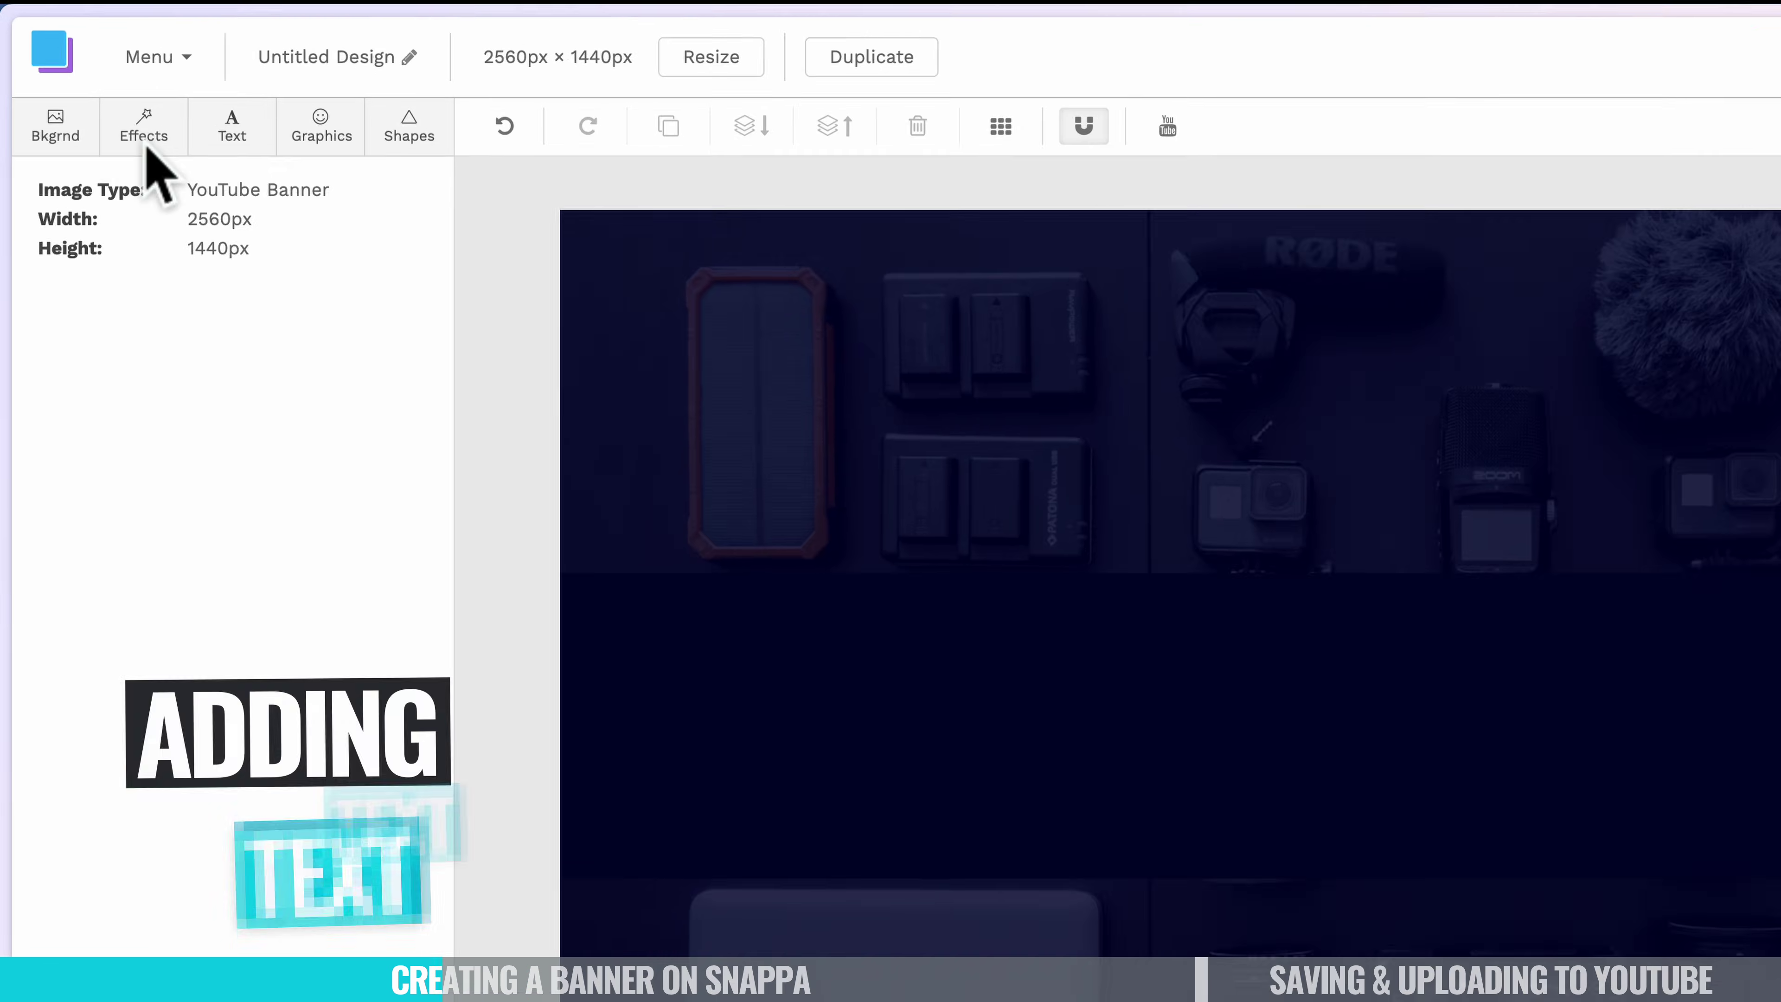
# Add a heading reading "GROW YOUR BRAND & SCALE YOUR REVENUE WITH VIDEO.", move it into the central band and widen its text box.
pyautogui.click(235, 130)
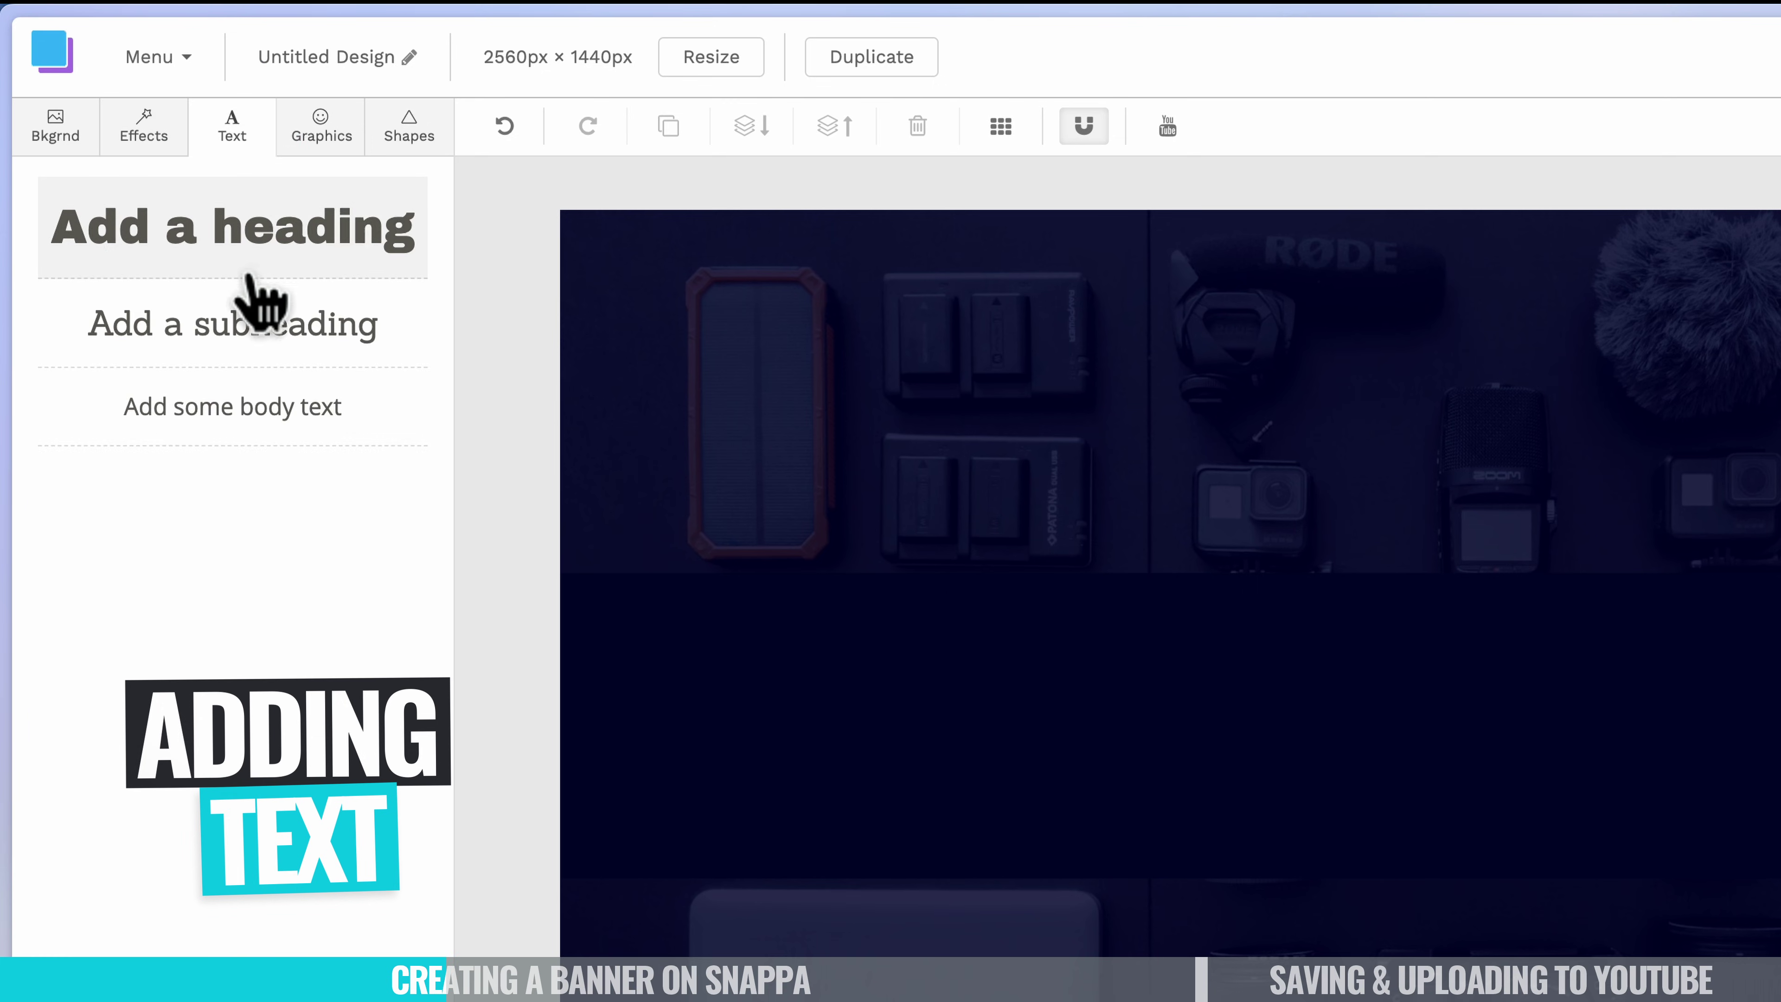
pyautogui.click(270, 231)
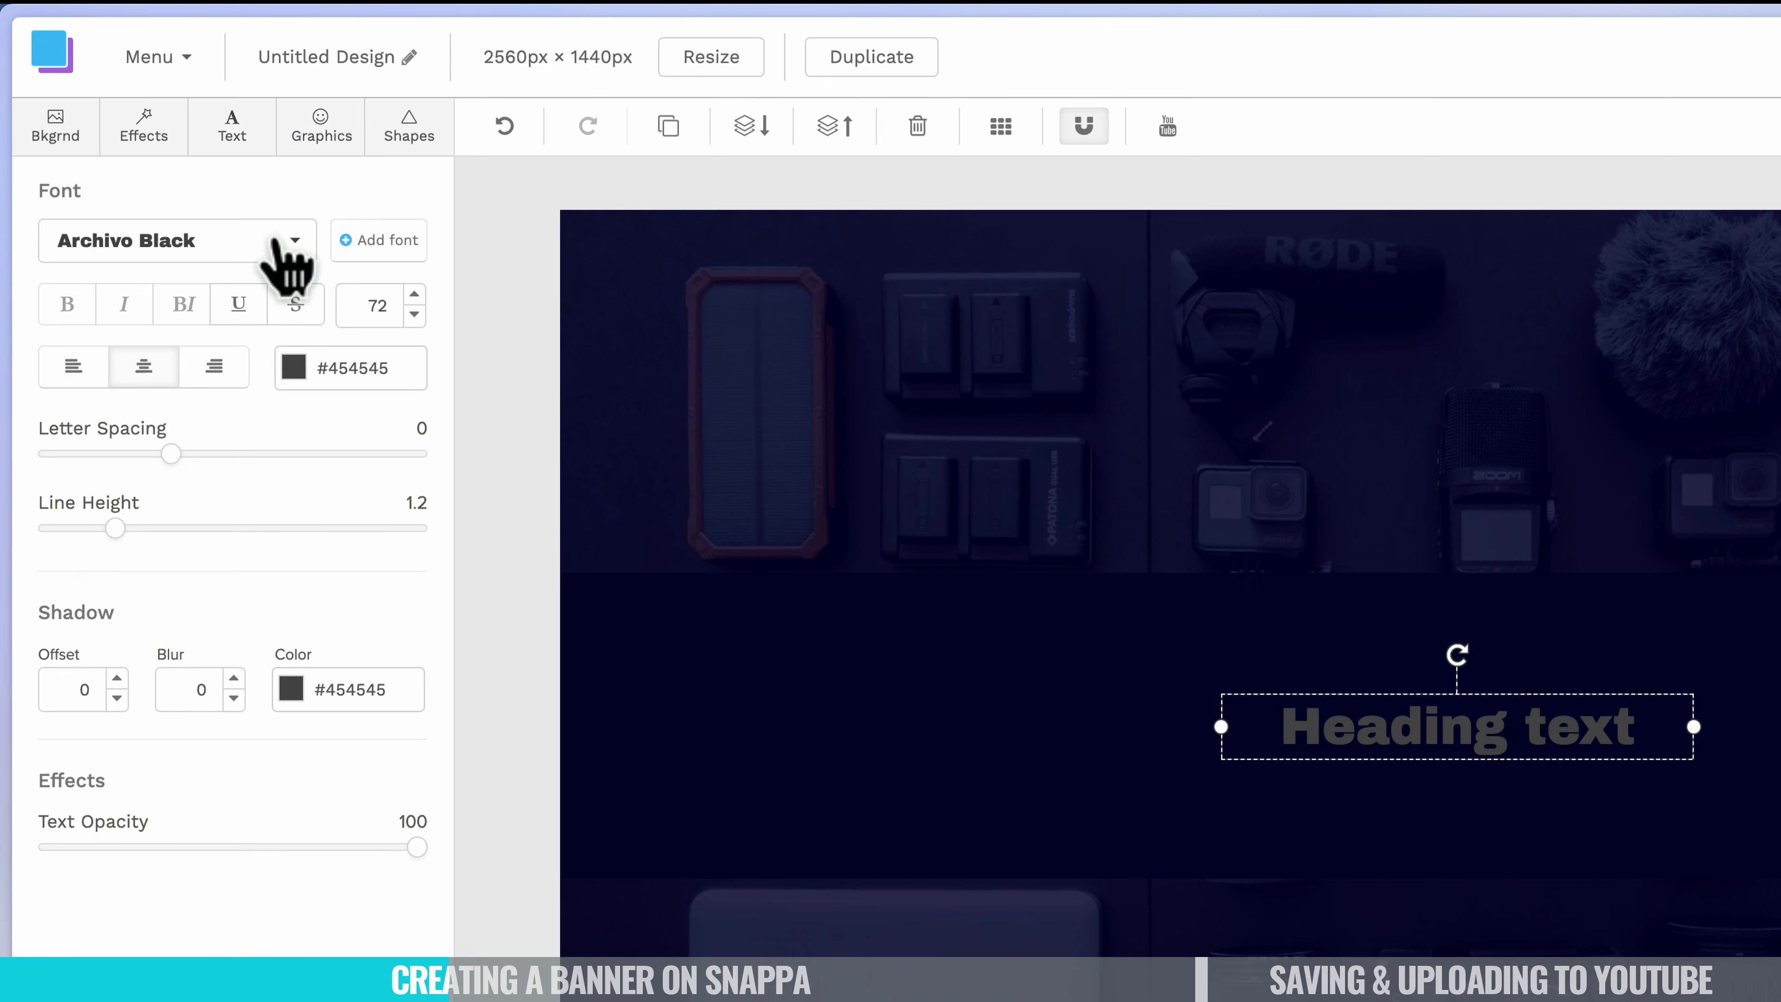
pyautogui.doubleClick(1523, 732)
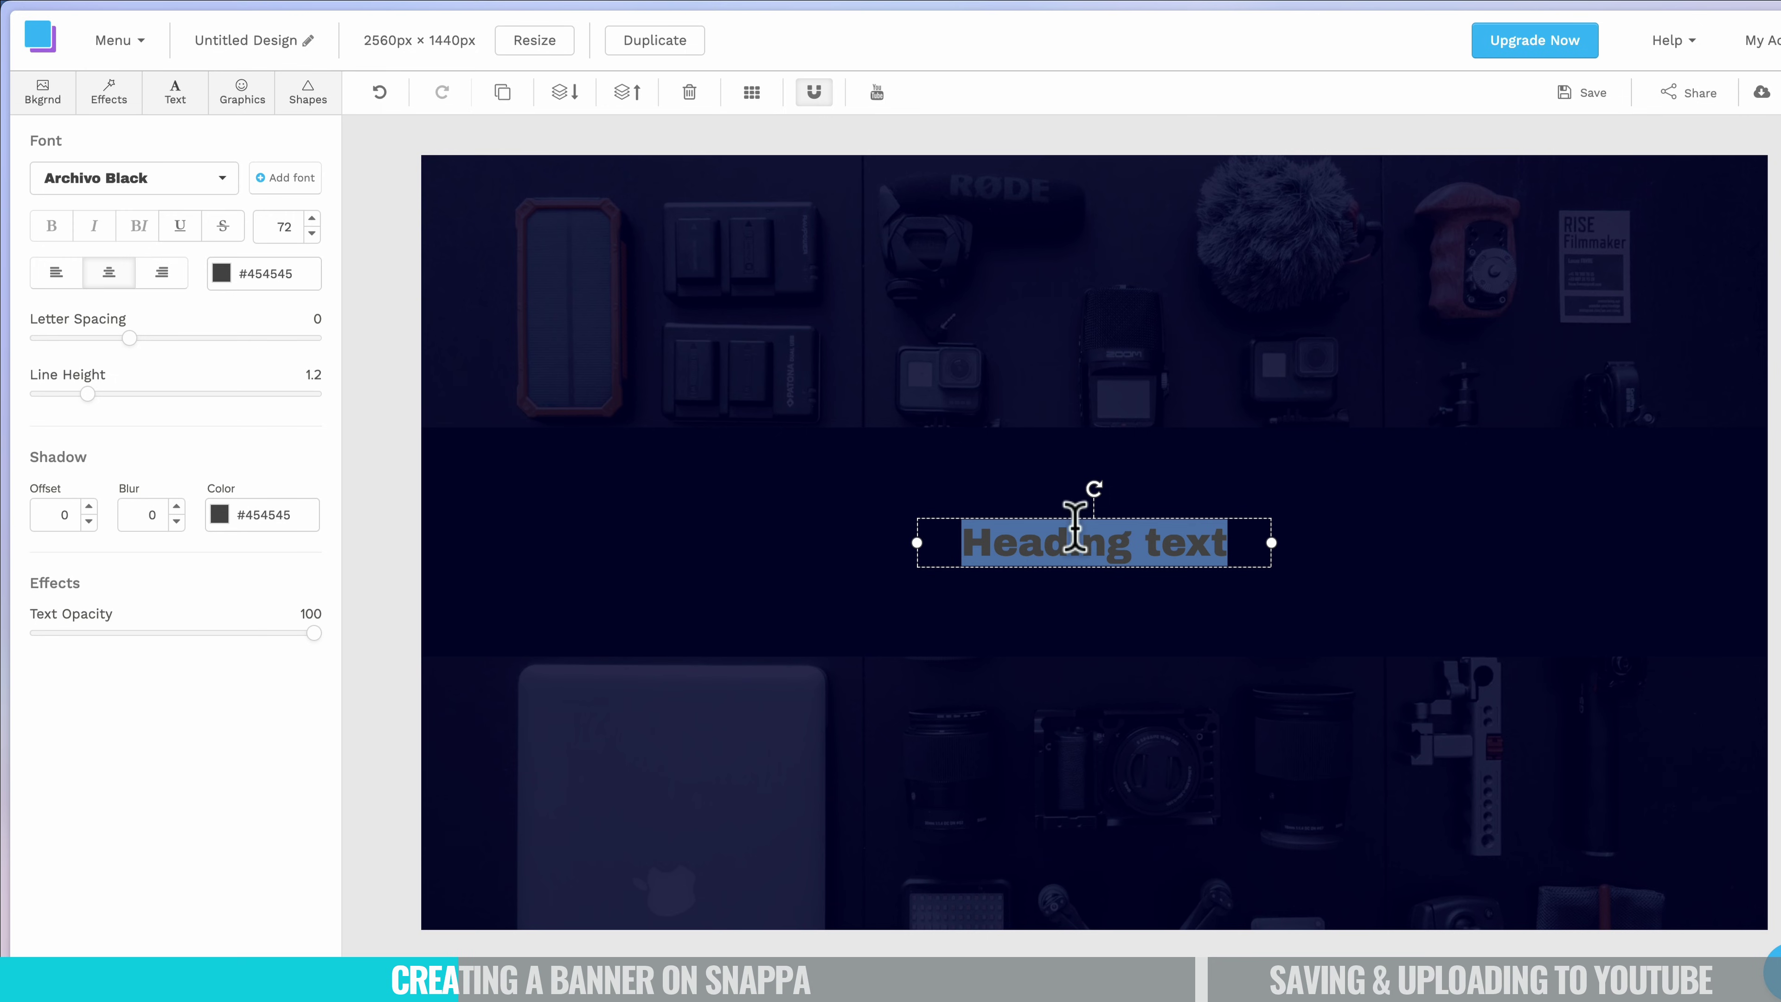
pyautogui.write('GROW YOUR BRAND & SCALE YOUR REVENUE WITH VIDEO.')
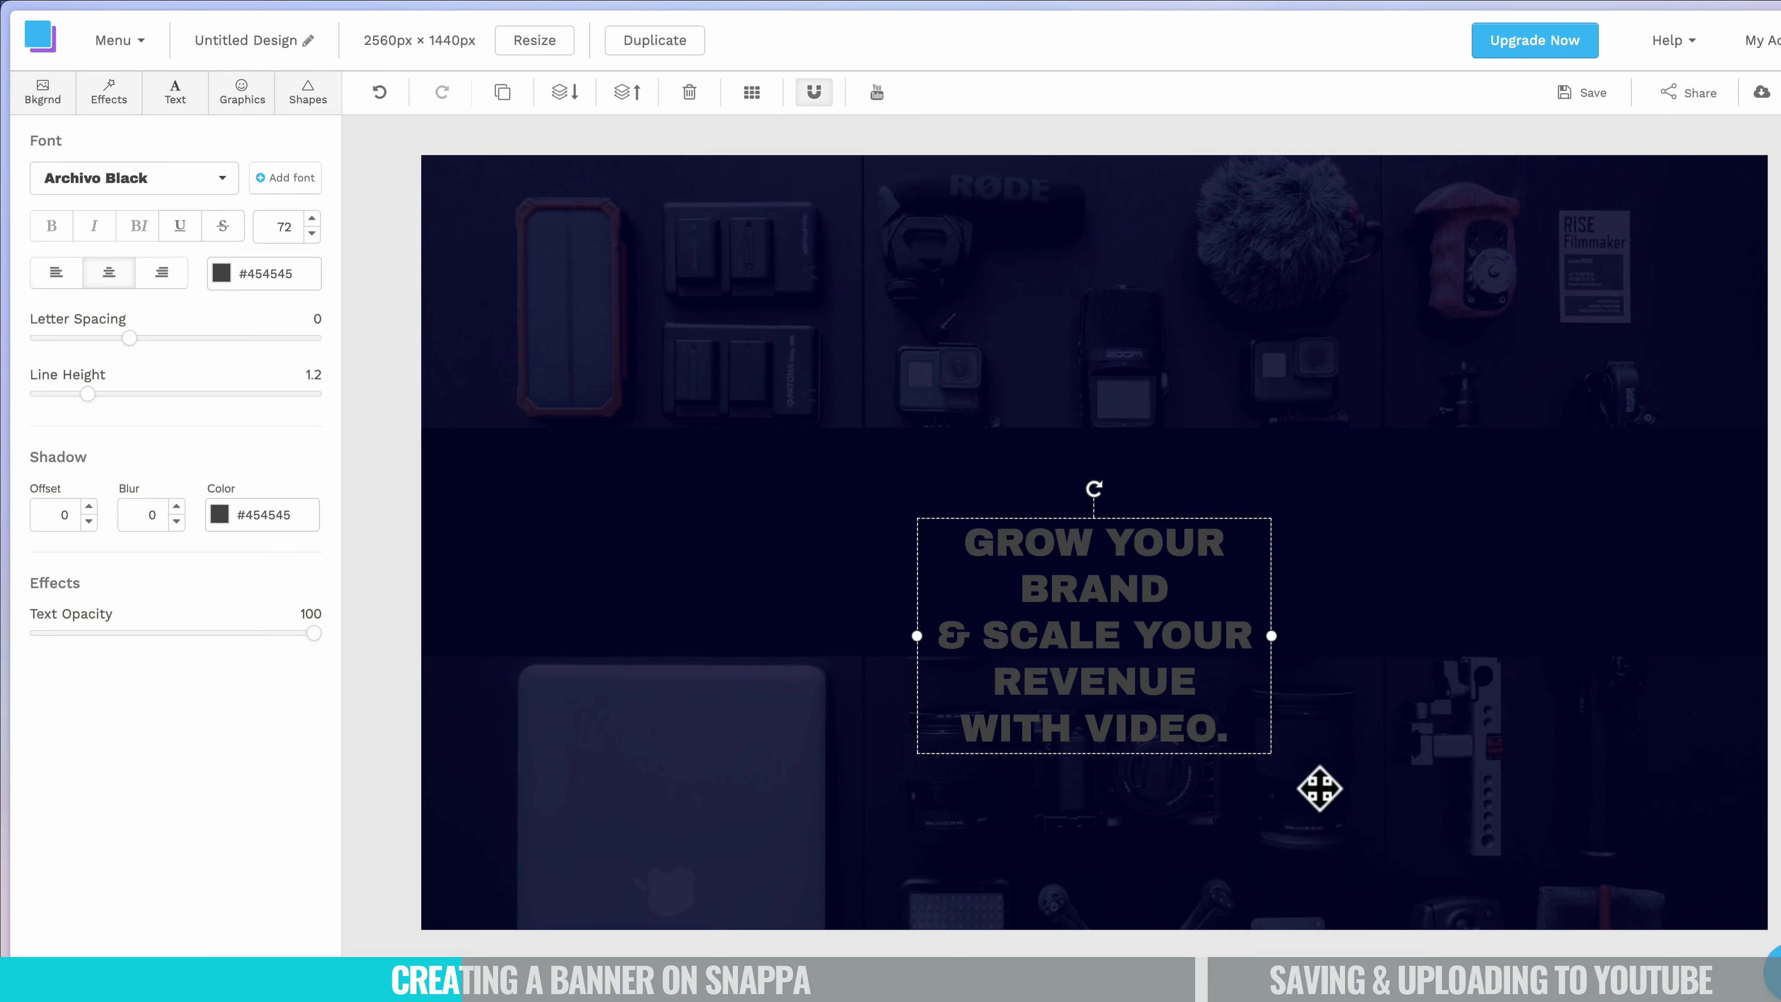
pyautogui.moveTo(1053, 620); pyautogui.dragTo(1097, 545)
pyautogui.moveTo(1312, 548); pyautogui.dragTo(1434, 548)
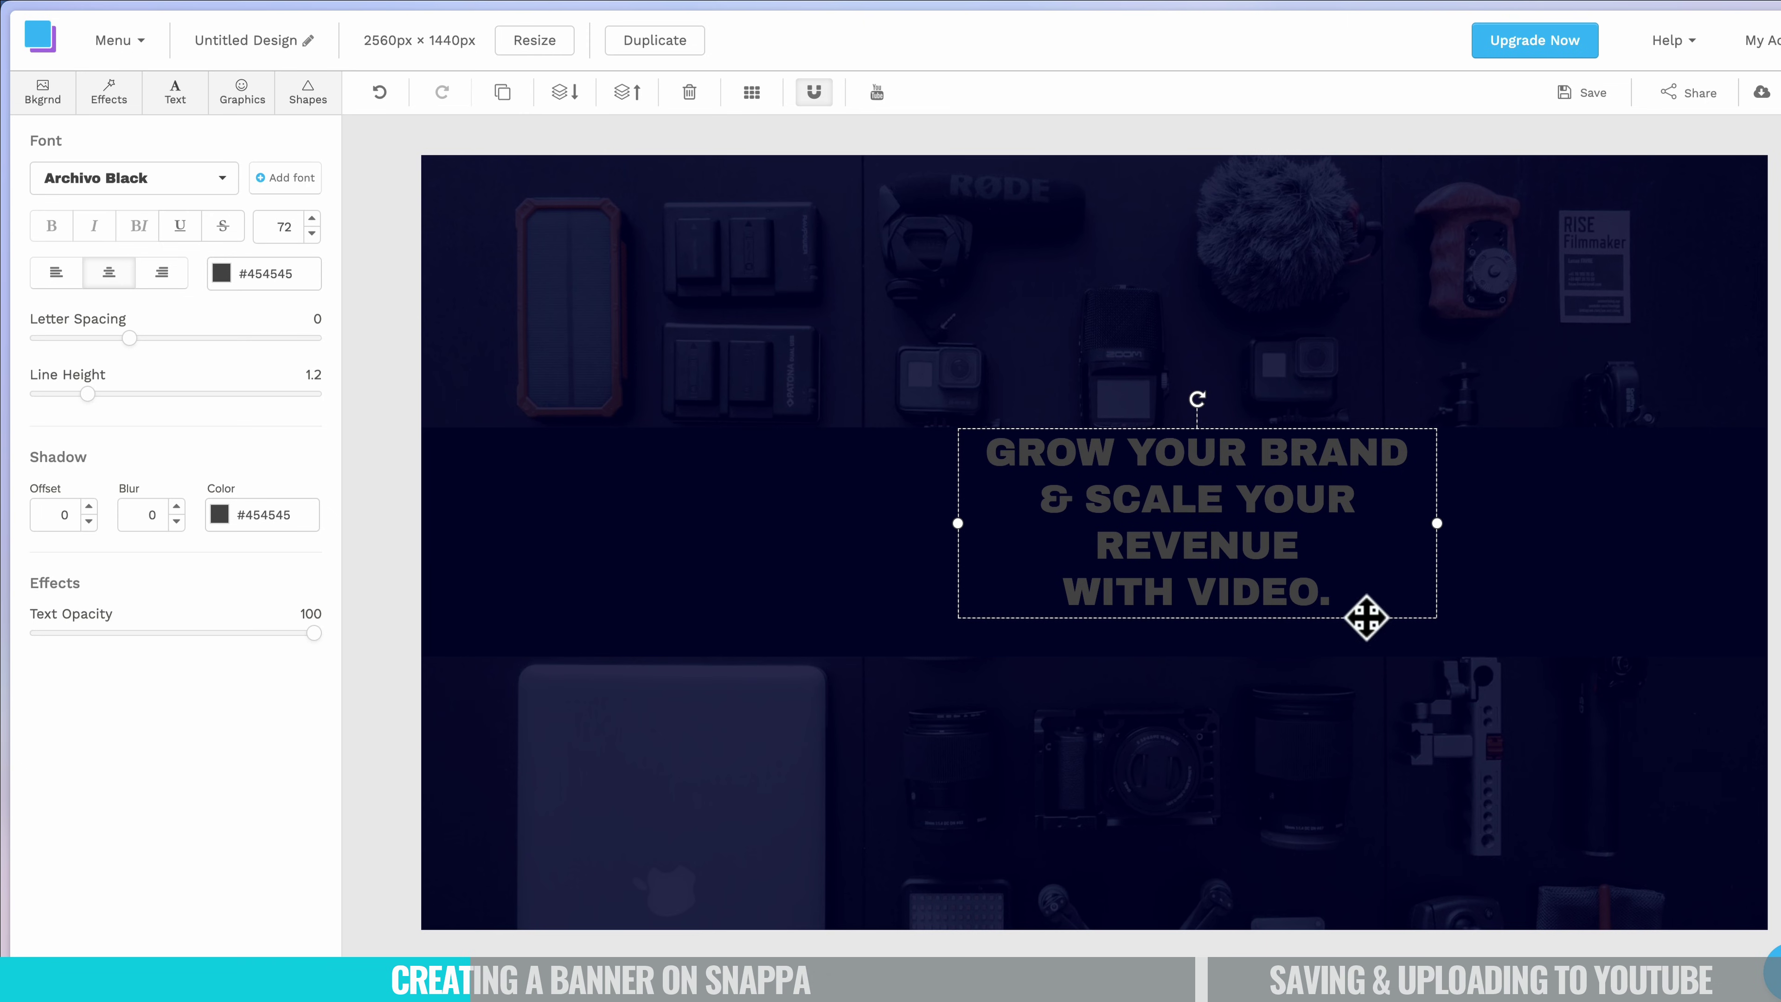
# Set the heading's text color to white, #ffffff.
pyautogui.doubleClick(1319, 584)
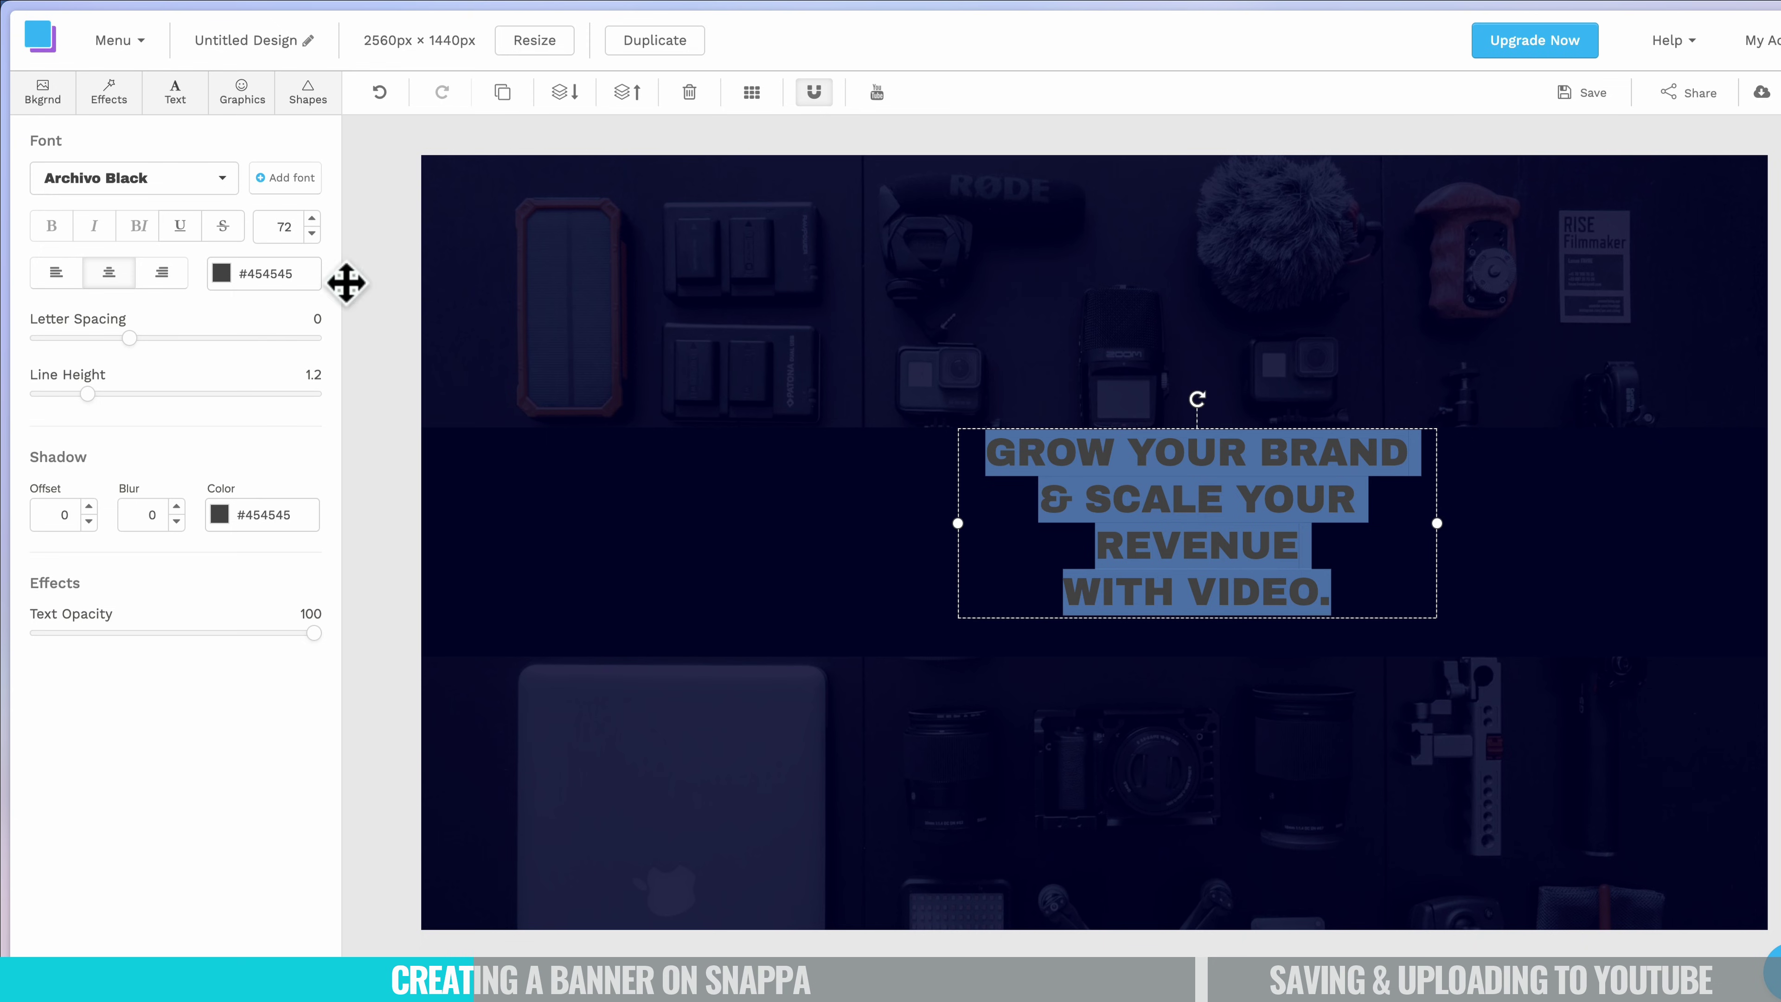
pyautogui.click(231, 272)
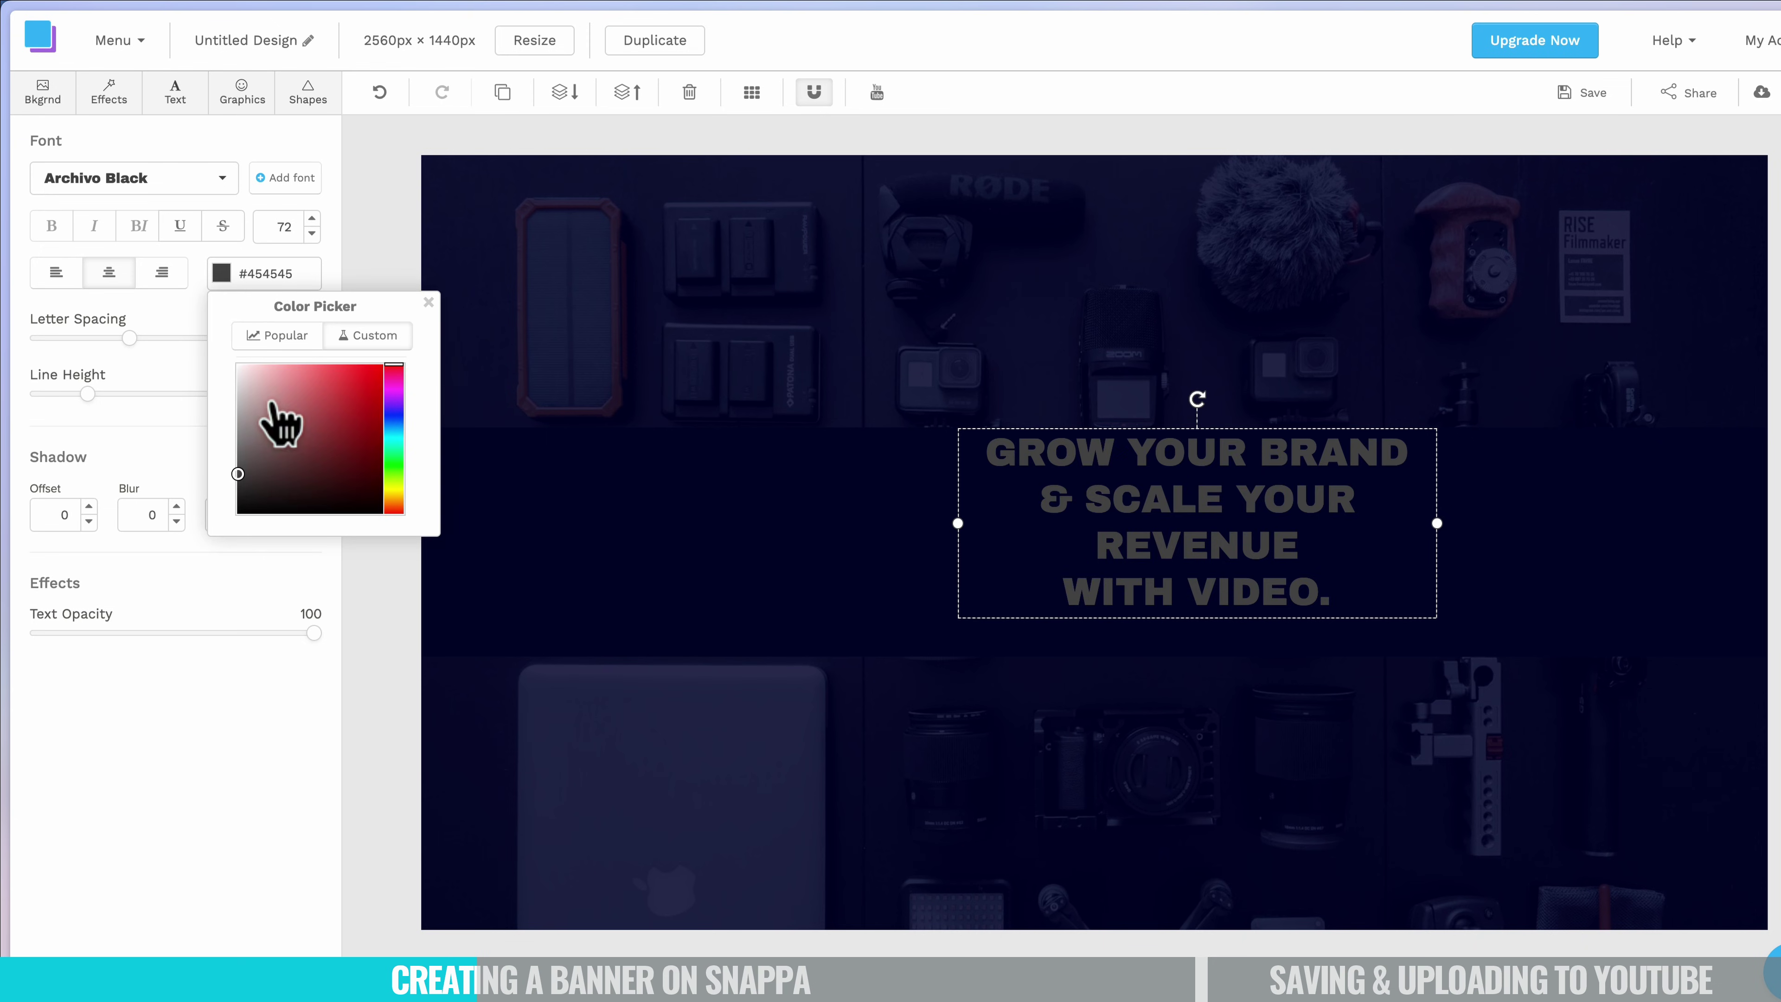
pyautogui.moveTo(270, 417); pyautogui.dragTo(119, 286)
# Style the heading in bold Oswald with letter spacing -3, line height 0.9 and left alignment.
pyautogui.click(179, 179)
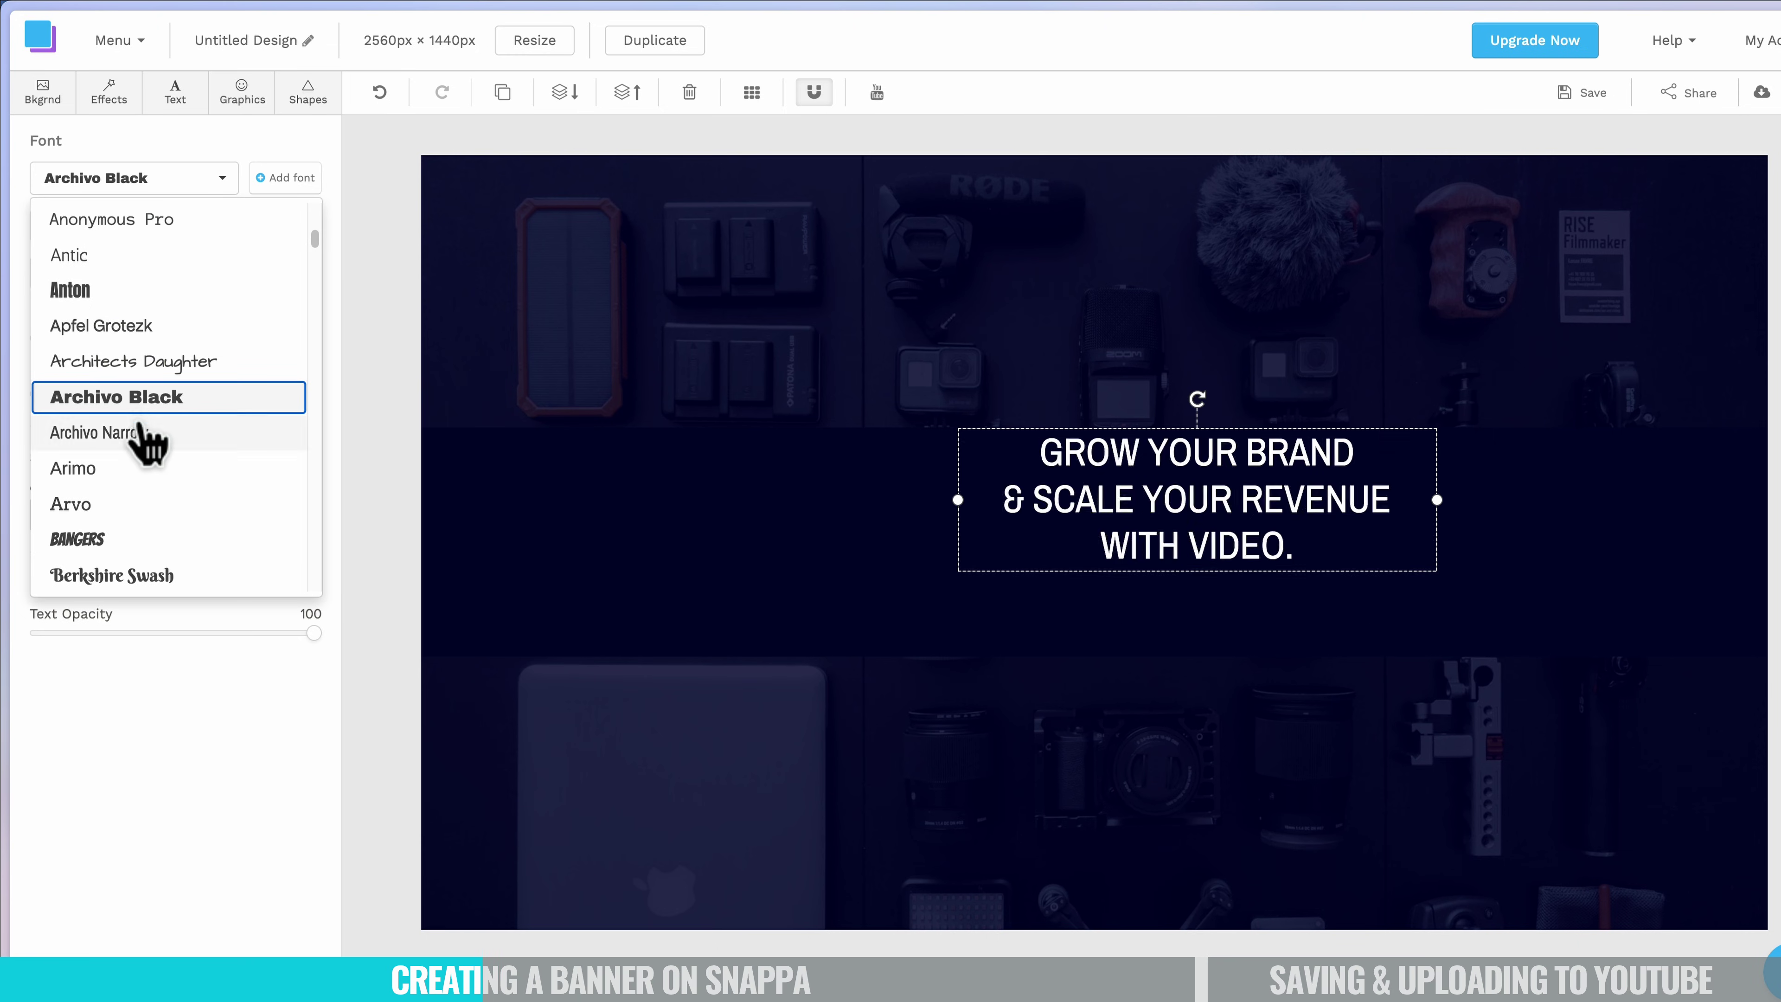
pyautogui.scroll(-5, 155, 393)
pyautogui.scroll(-15, 140, 421)
pyautogui.click(106, 476)
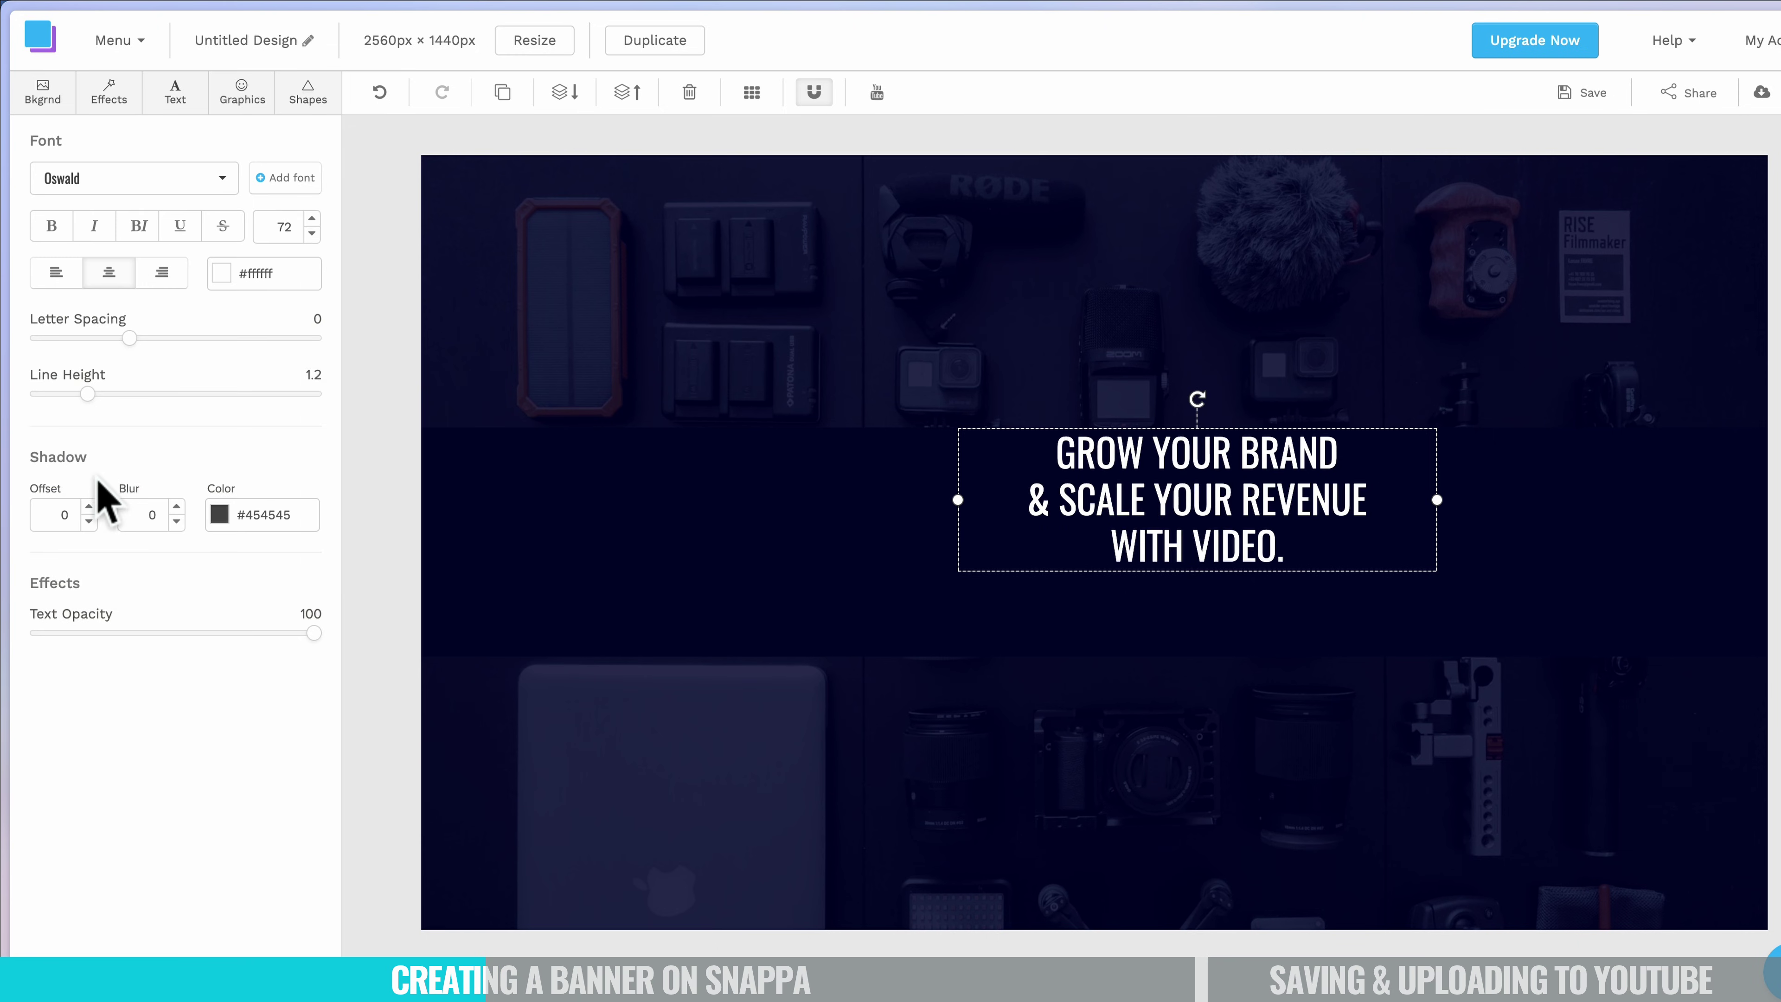
pyautogui.click(52, 225)
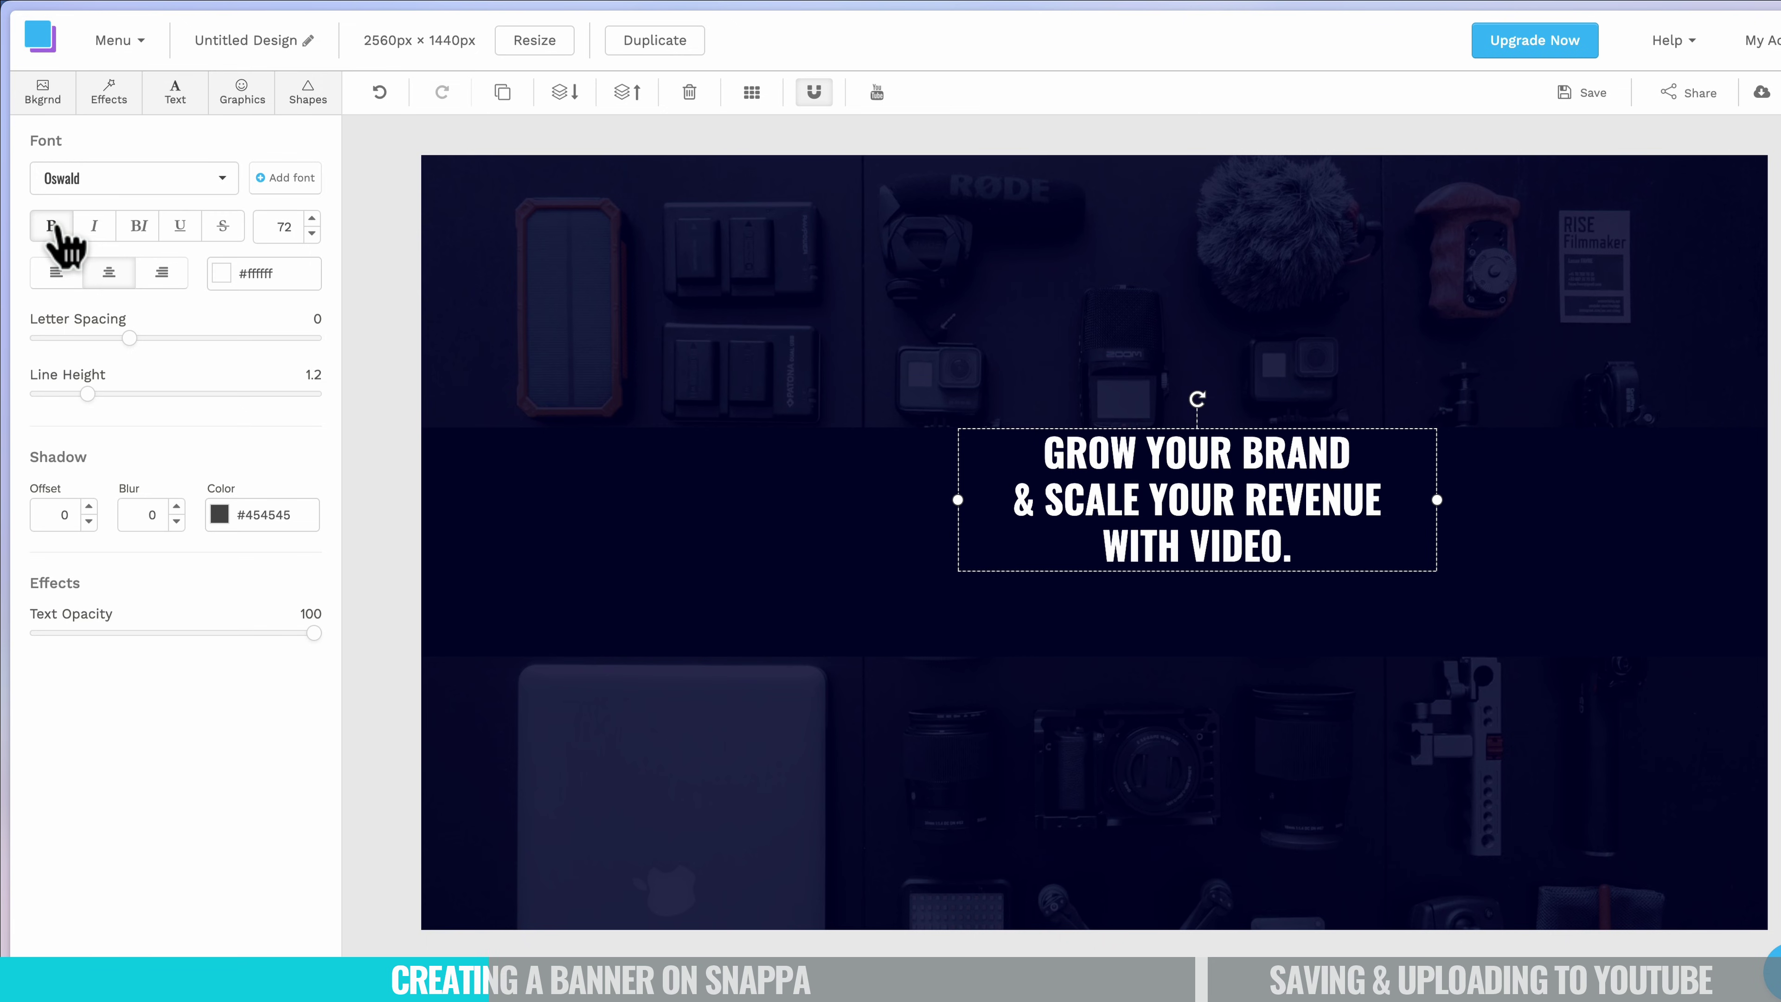
pyautogui.moveTo(129, 339); pyautogui.dragTo(50, 395)
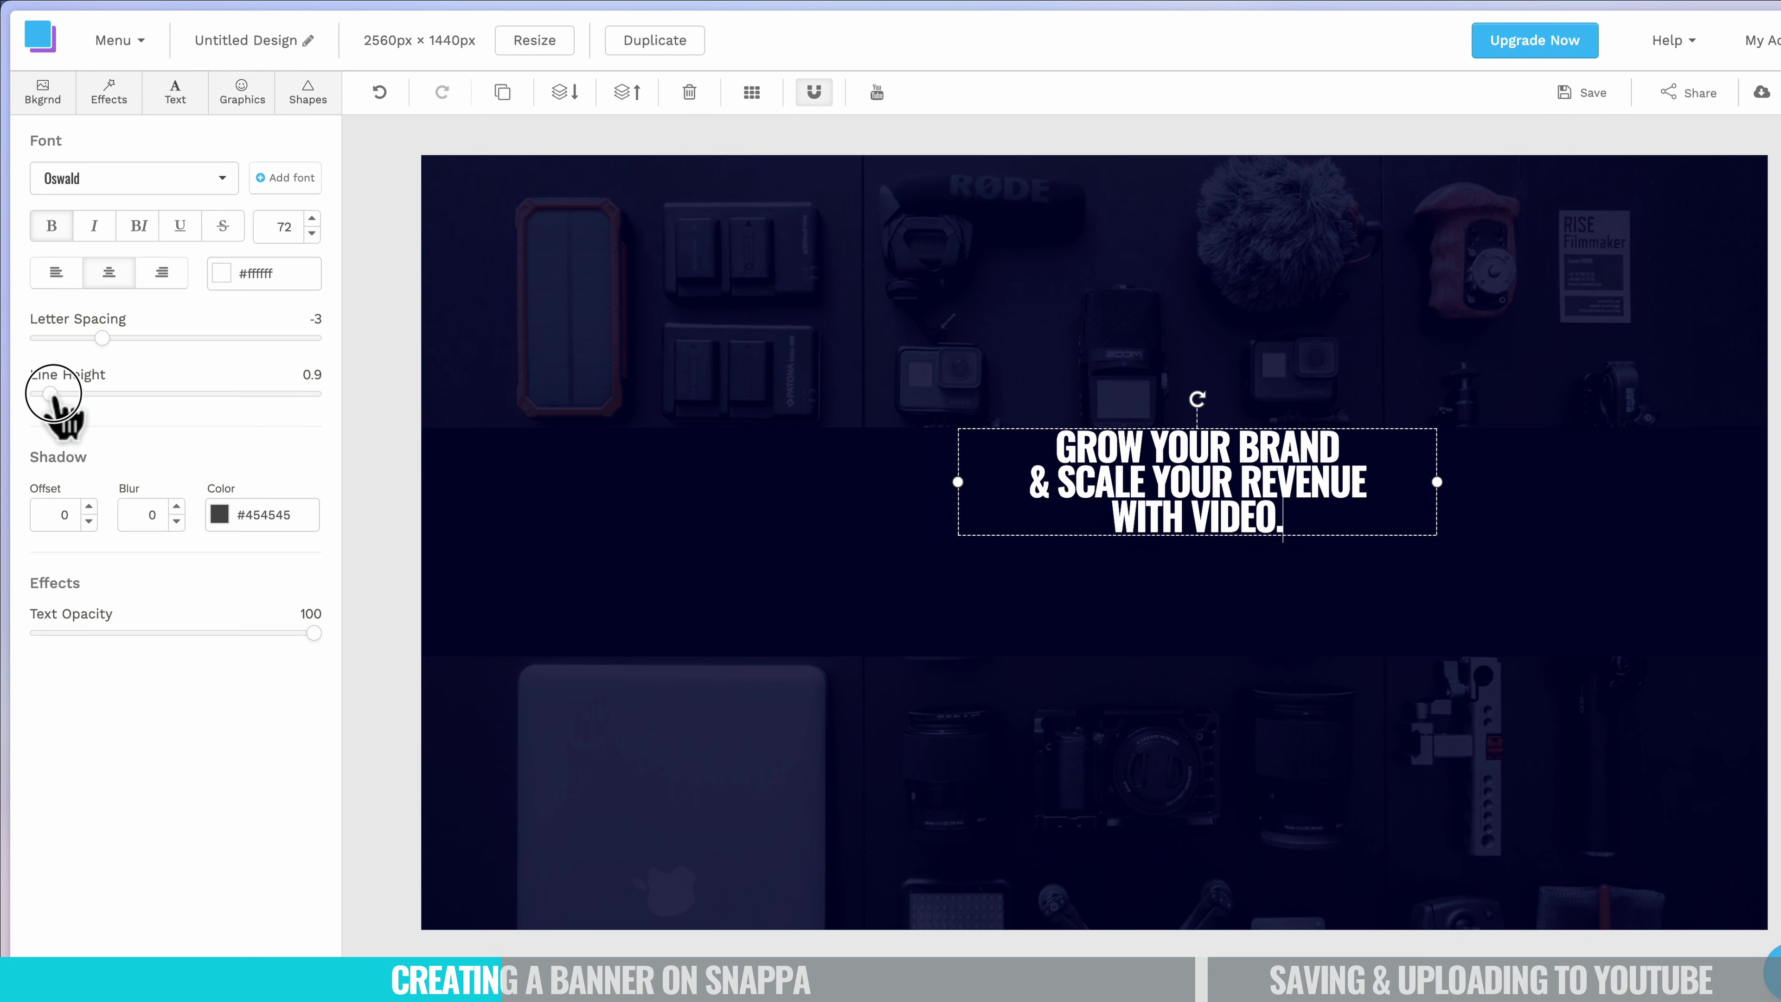
pyautogui.click(56, 272)
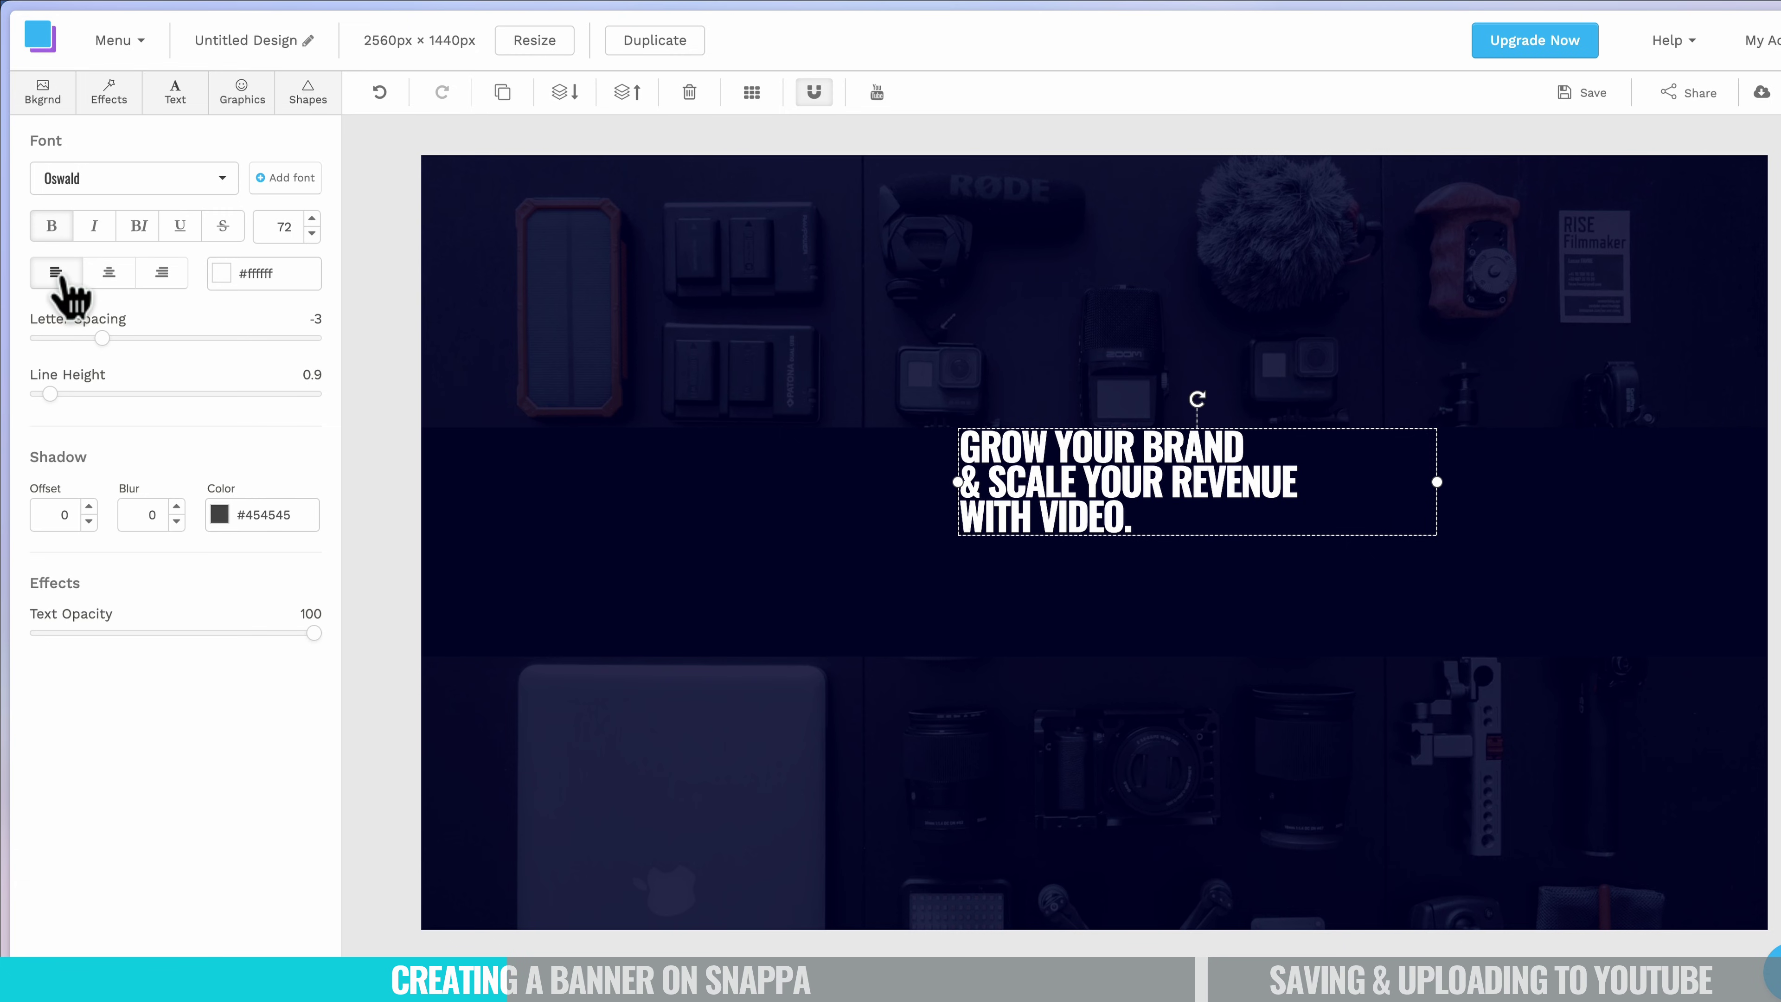
# With the safe zone overlay shown, place the heading in the right half of the central safe area and enlarge it to size 82.
pyautogui.click(877, 95)
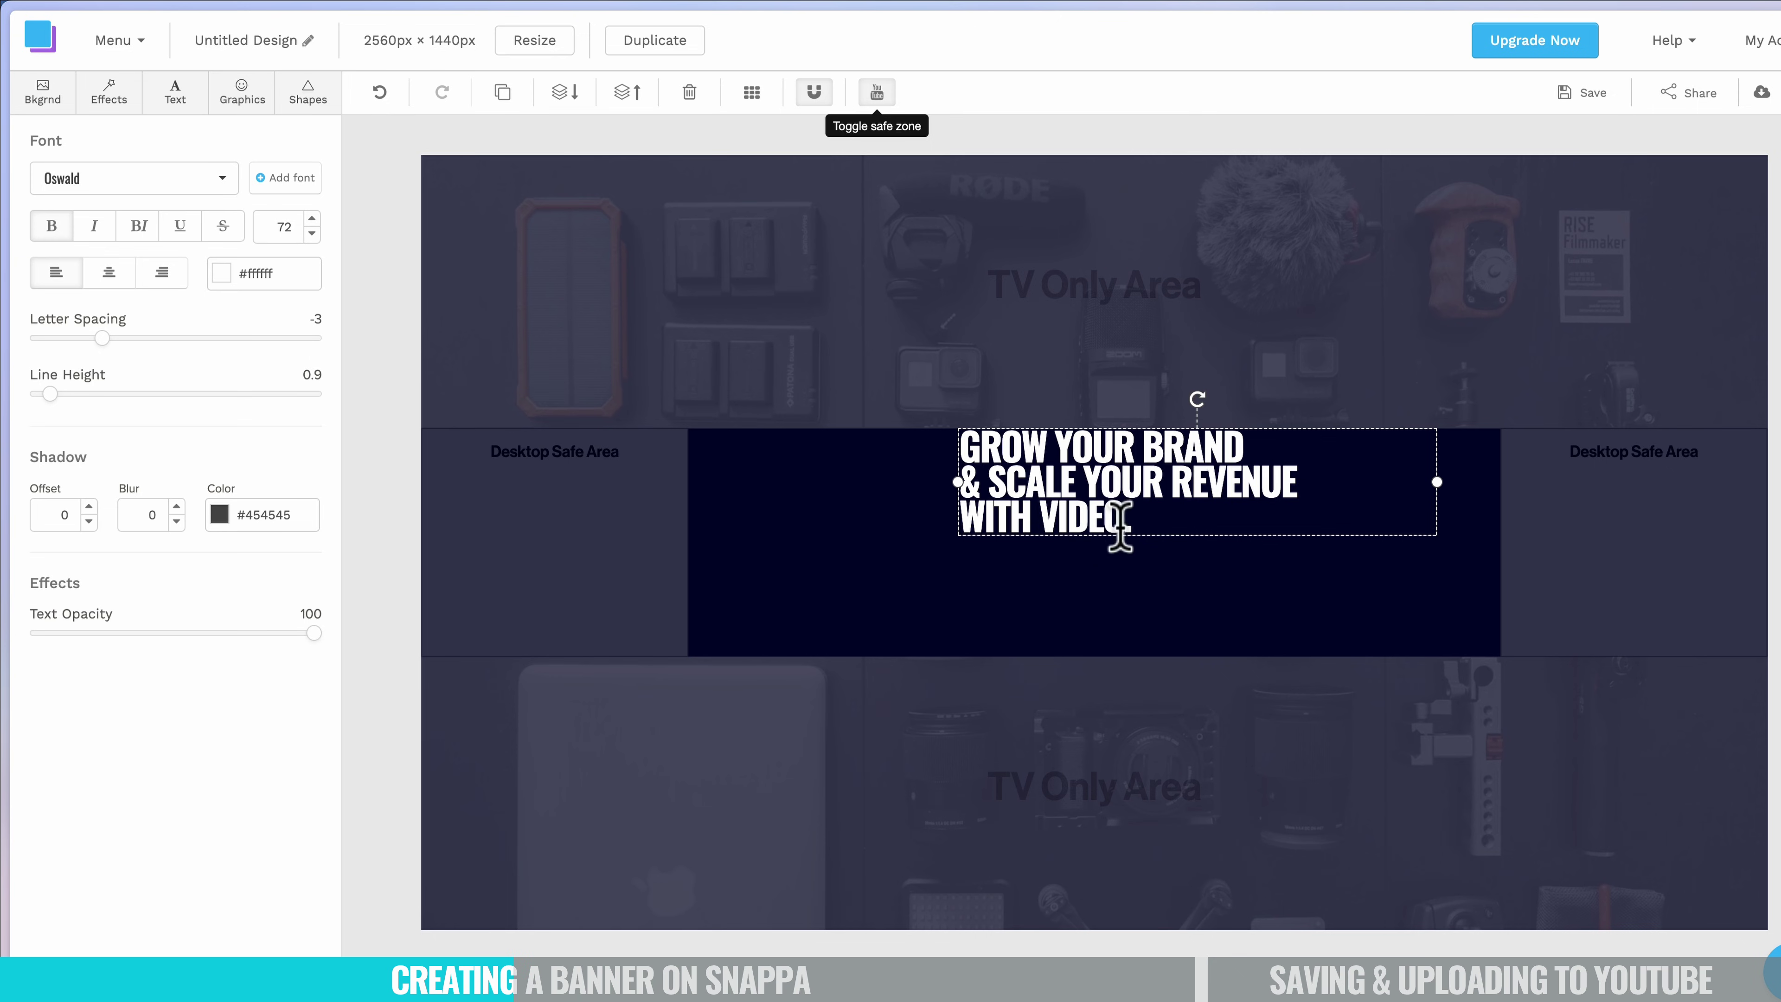
pyautogui.moveTo(1225, 429); pyautogui.dragTo(1362, 493)
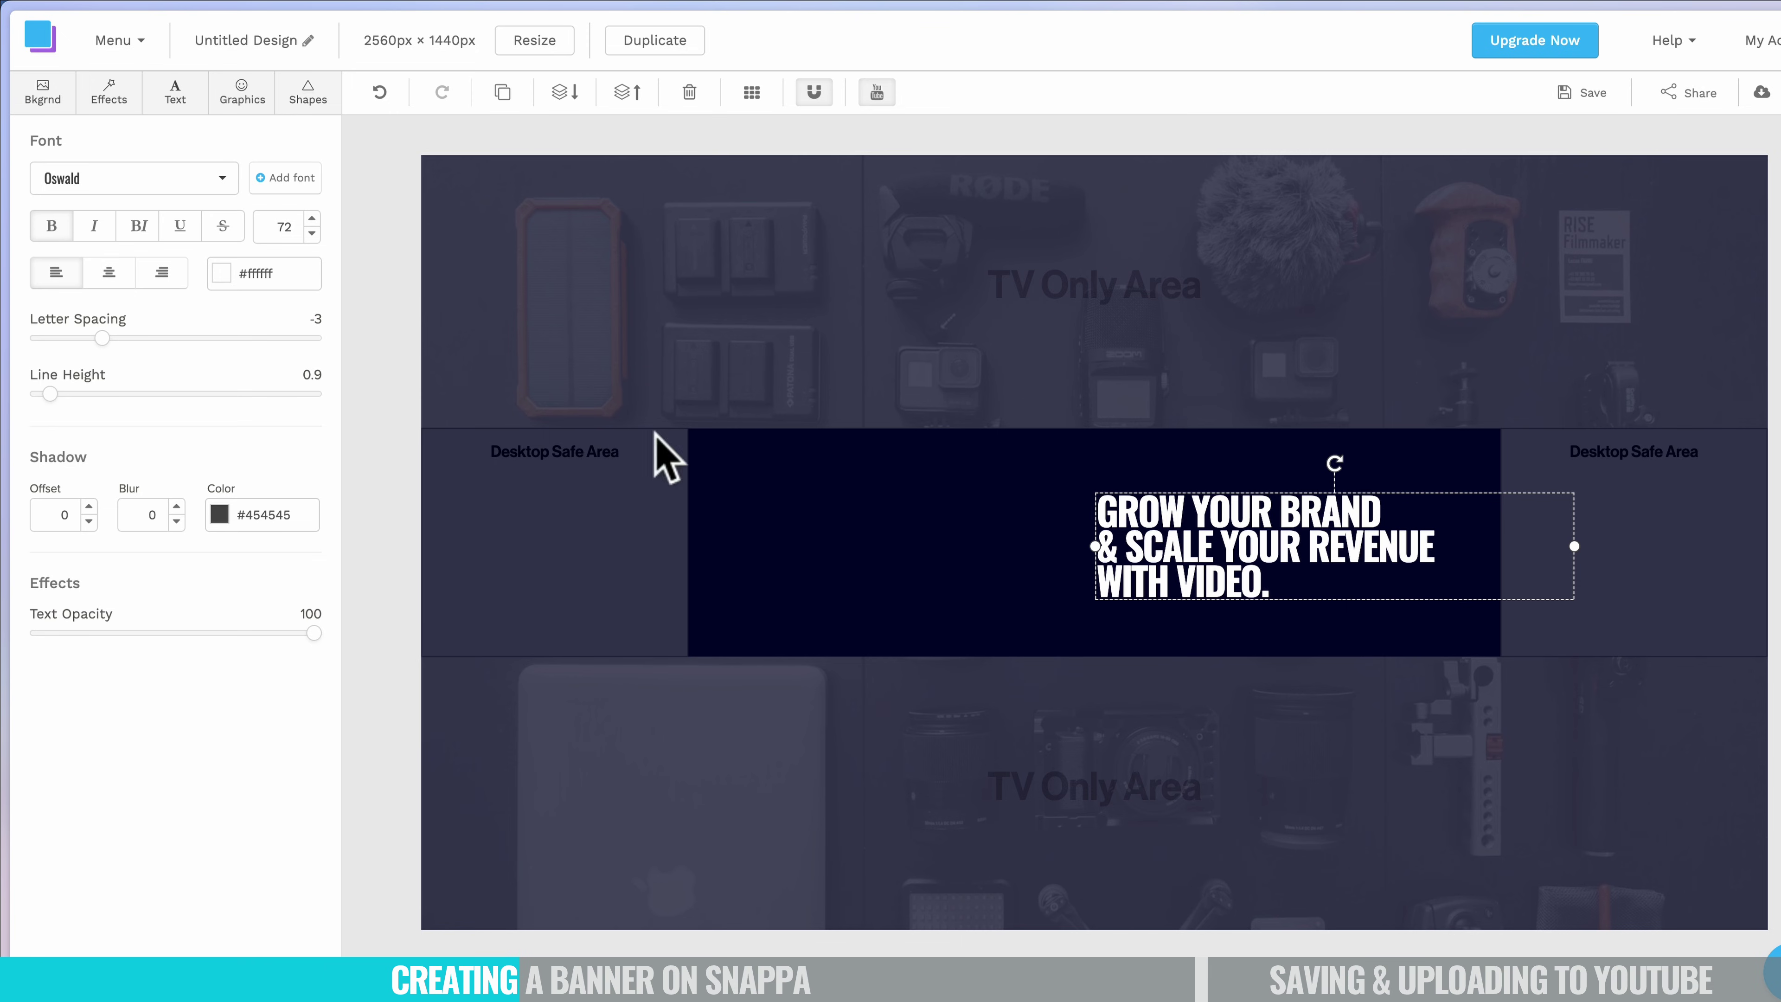
pyautogui.click(312, 218)
pyautogui.click(312, 218)
pyautogui.click(312, 218)
pyautogui.click(312, 218)
pyautogui.click(312, 218)
pyautogui.click(312, 218)
pyautogui.click(312, 219)
pyautogui.click(312, 218)
pyautogui.click(312, 219)
pyautogui.click(312, 219)
pyautogui.moveTo(1234, 530); pyautogui.dragTo(1229, 542)
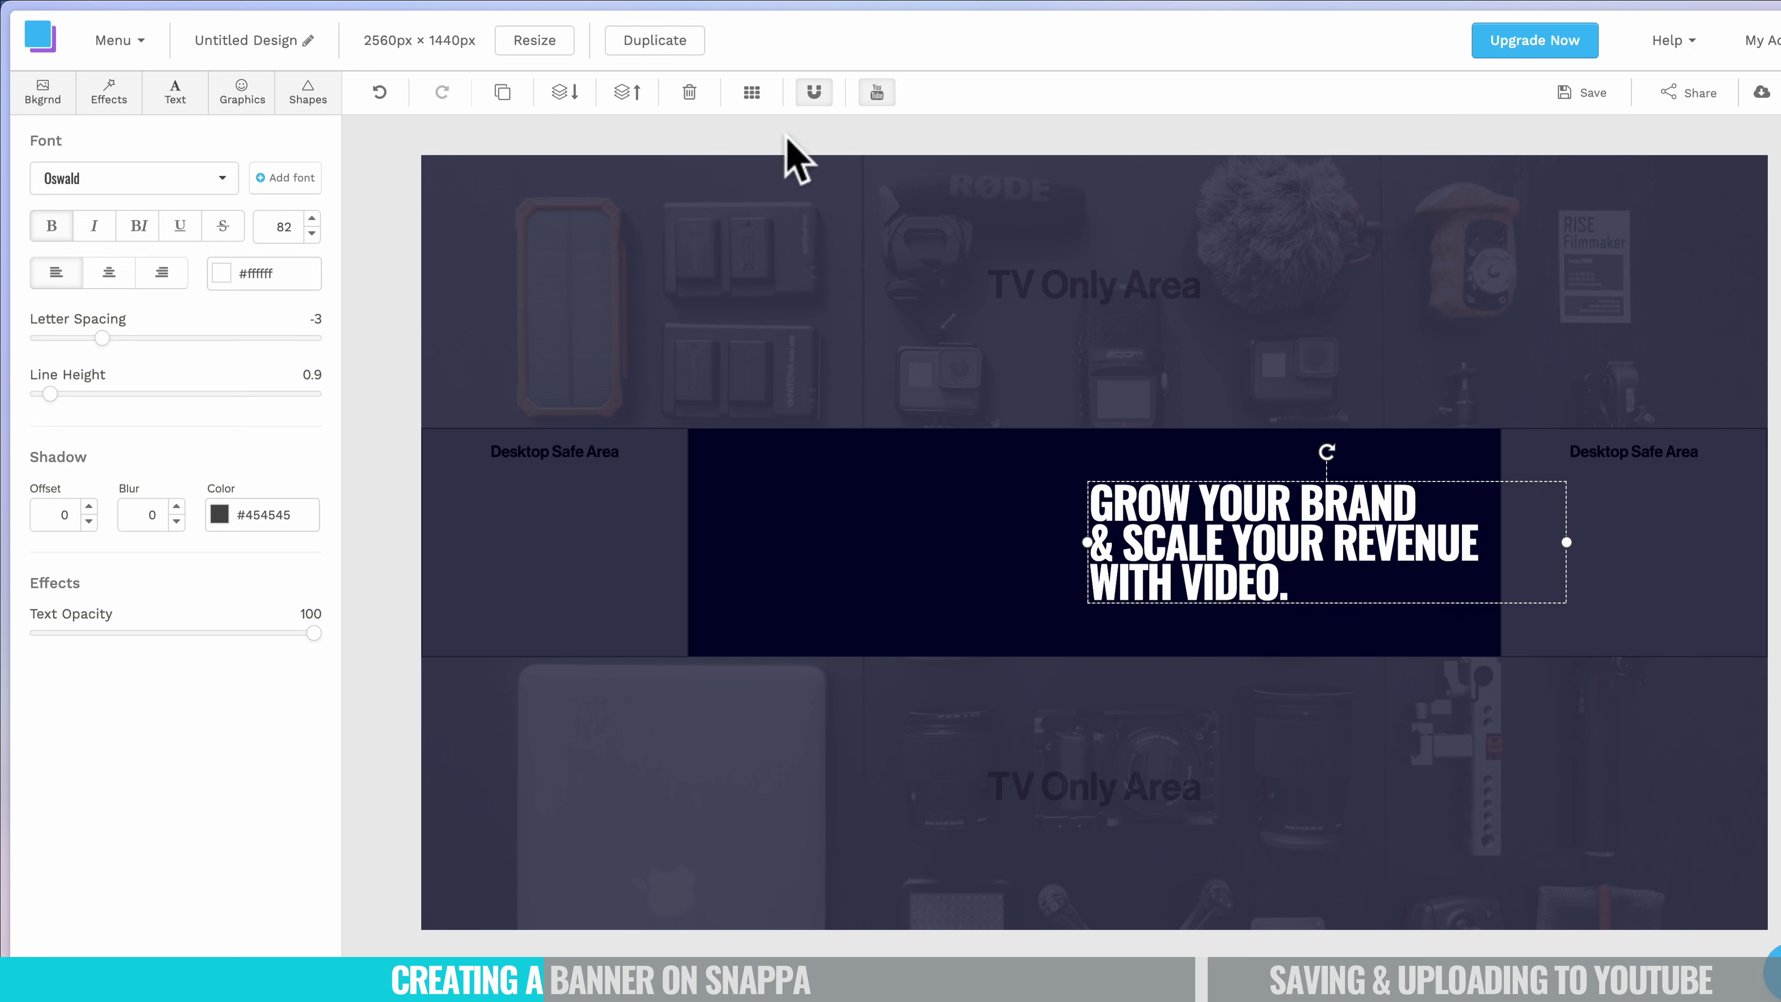
# Duplicate the heading, place the copy in the left half of the safe area and change its text to "PRIMAL".
pyautogui.click(507, 93)
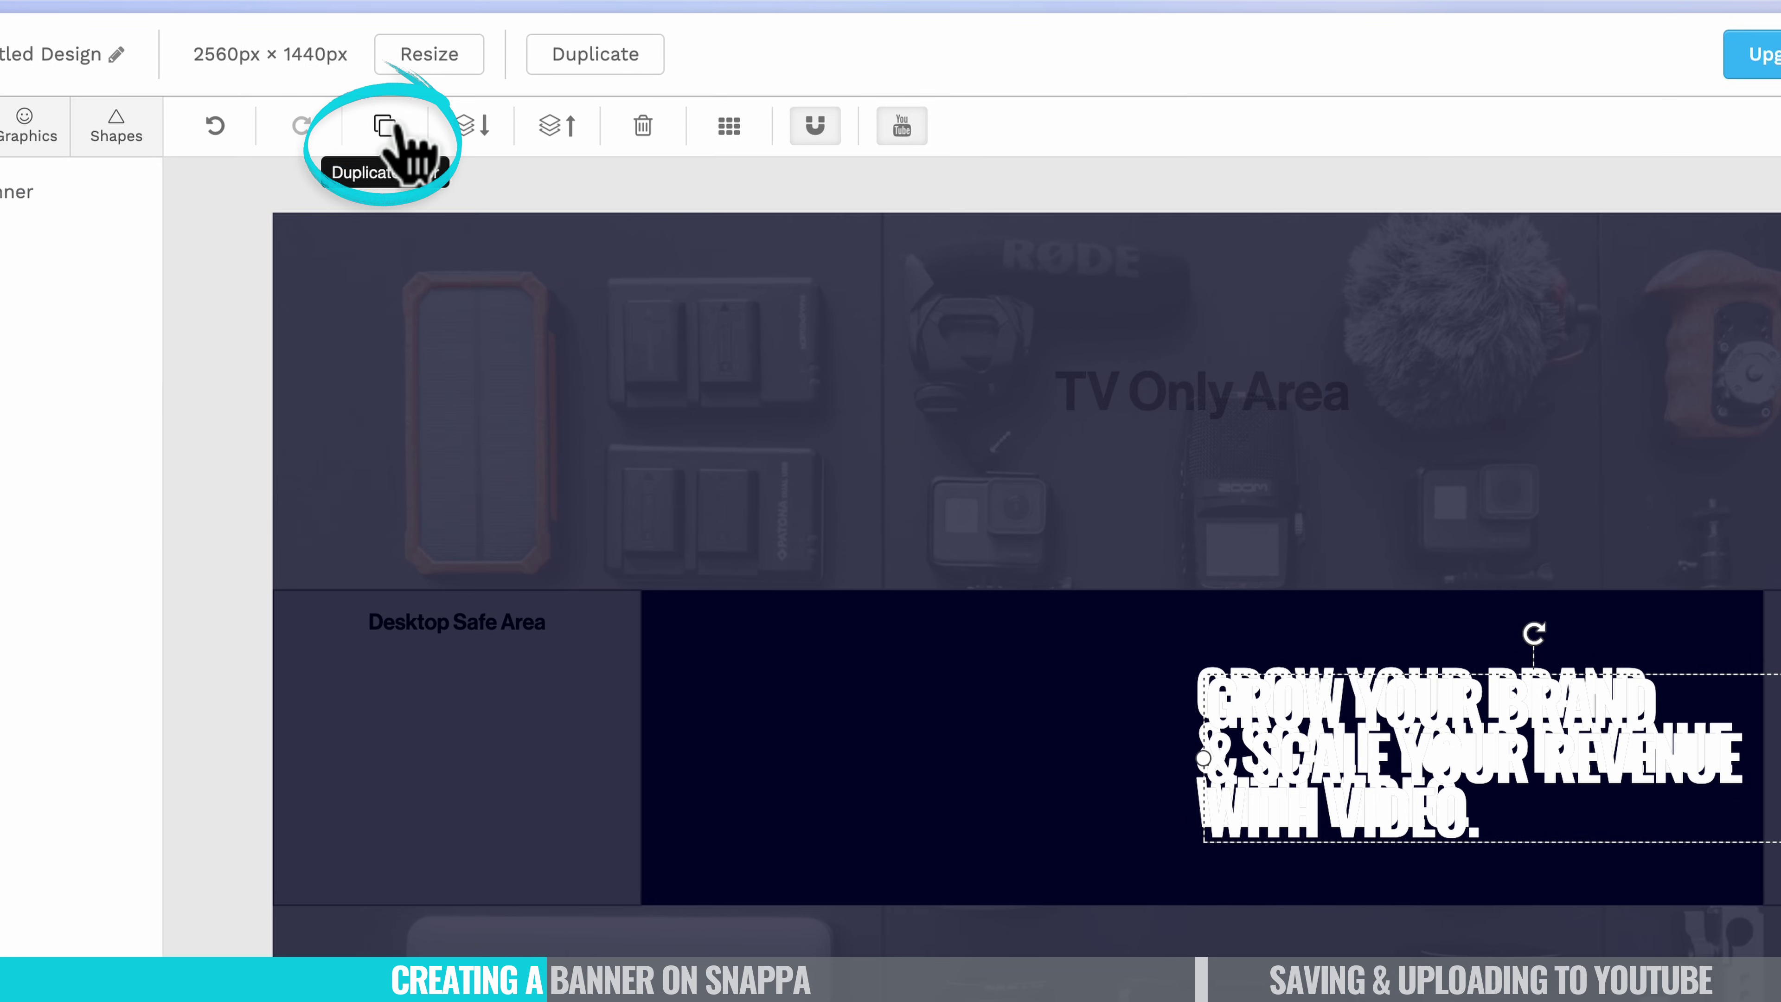
pyautogui.moveTo(1324, 807); pyautogui.dragTo(845, 827)
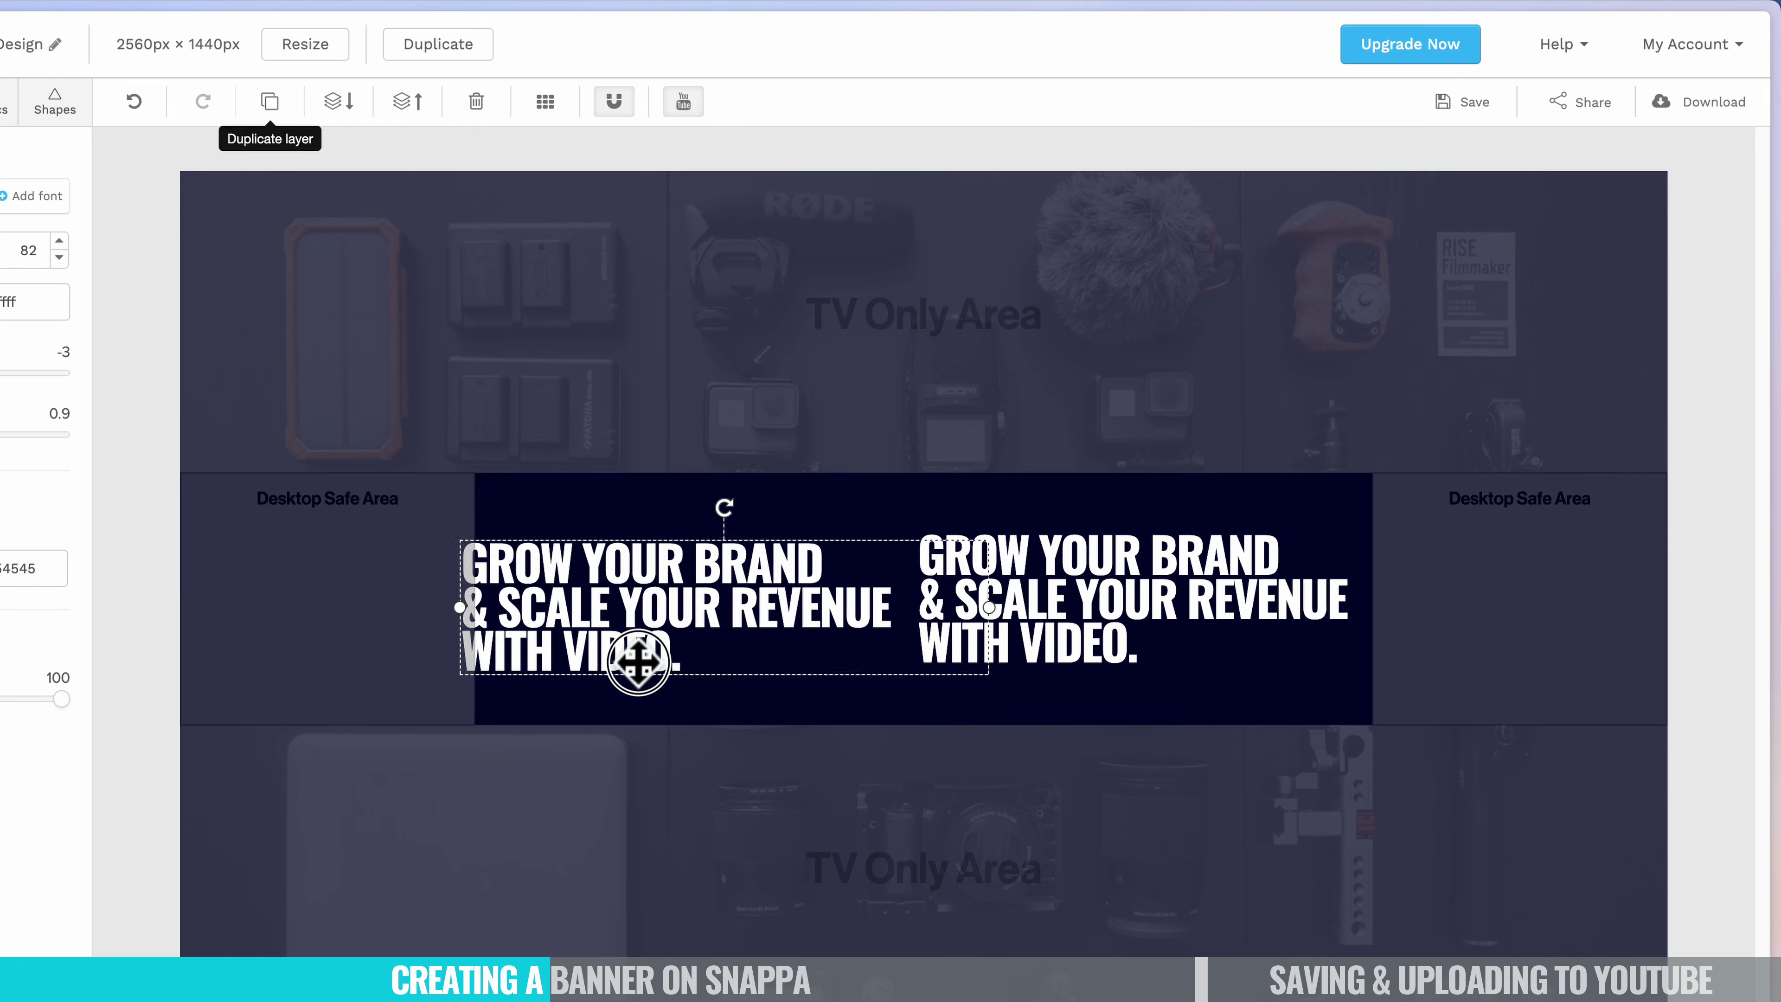
pyautogui.moveTo(637, 661); pyautogui.dragTo(688, 652)
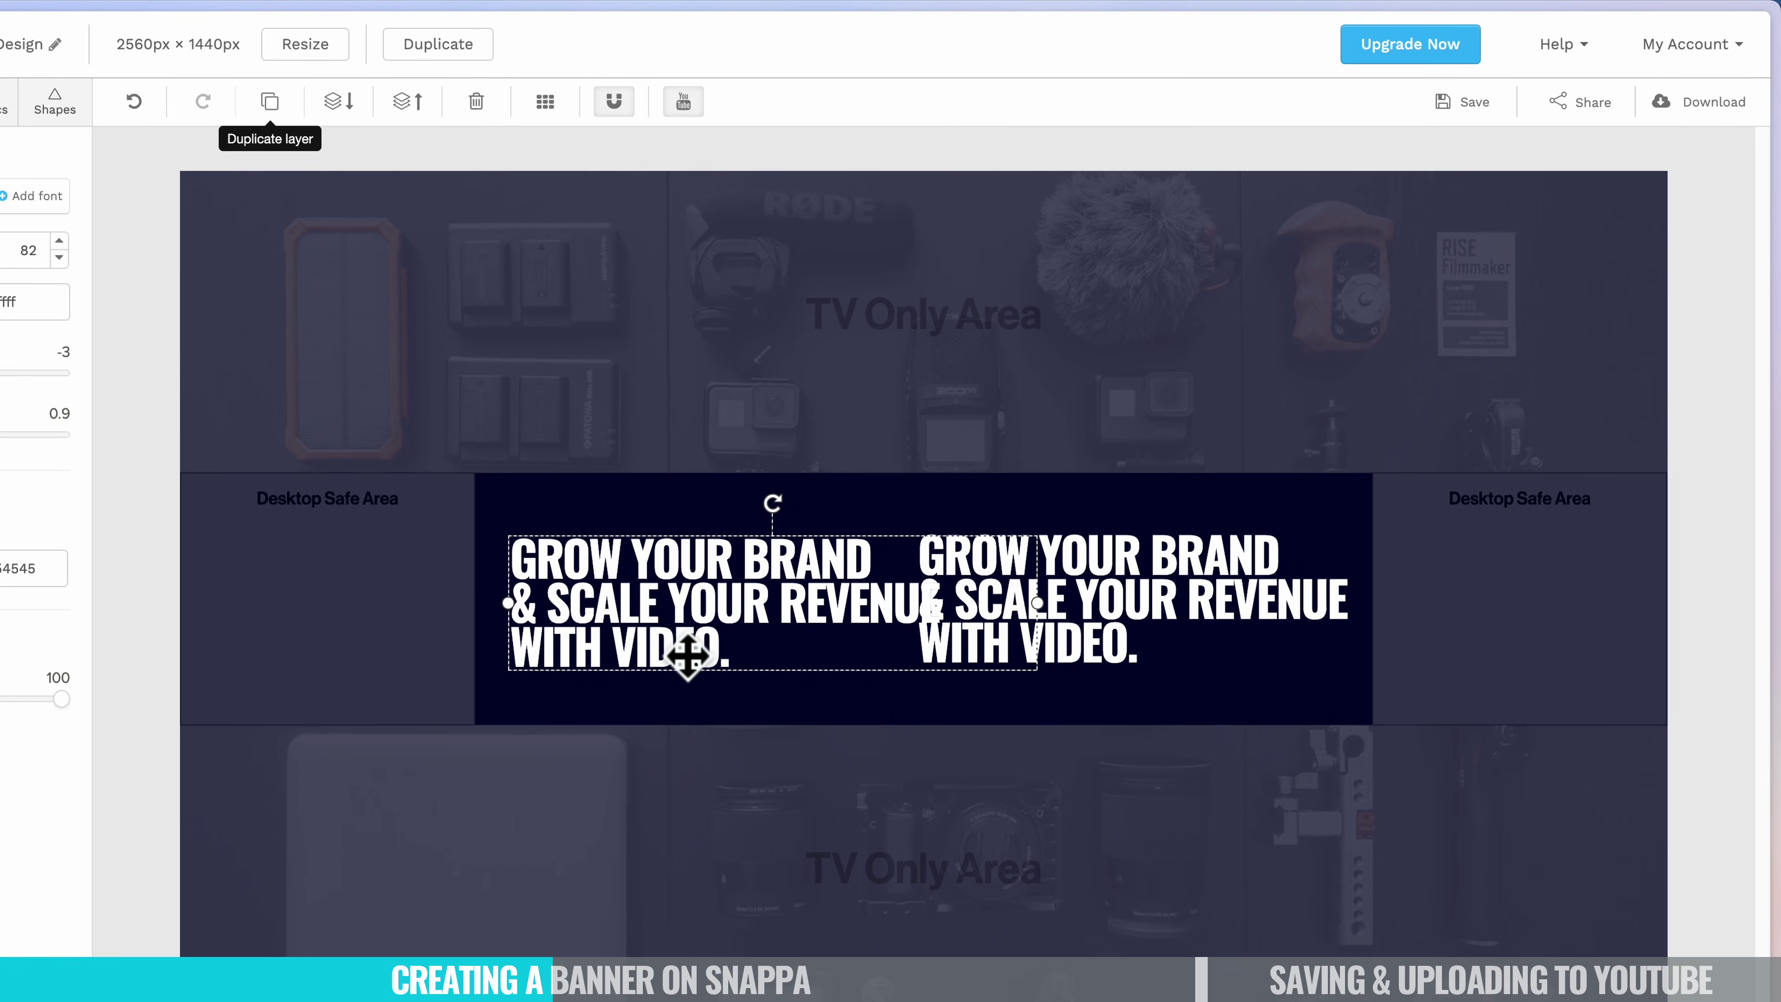
pyautogui.doubleClick(687, 652)
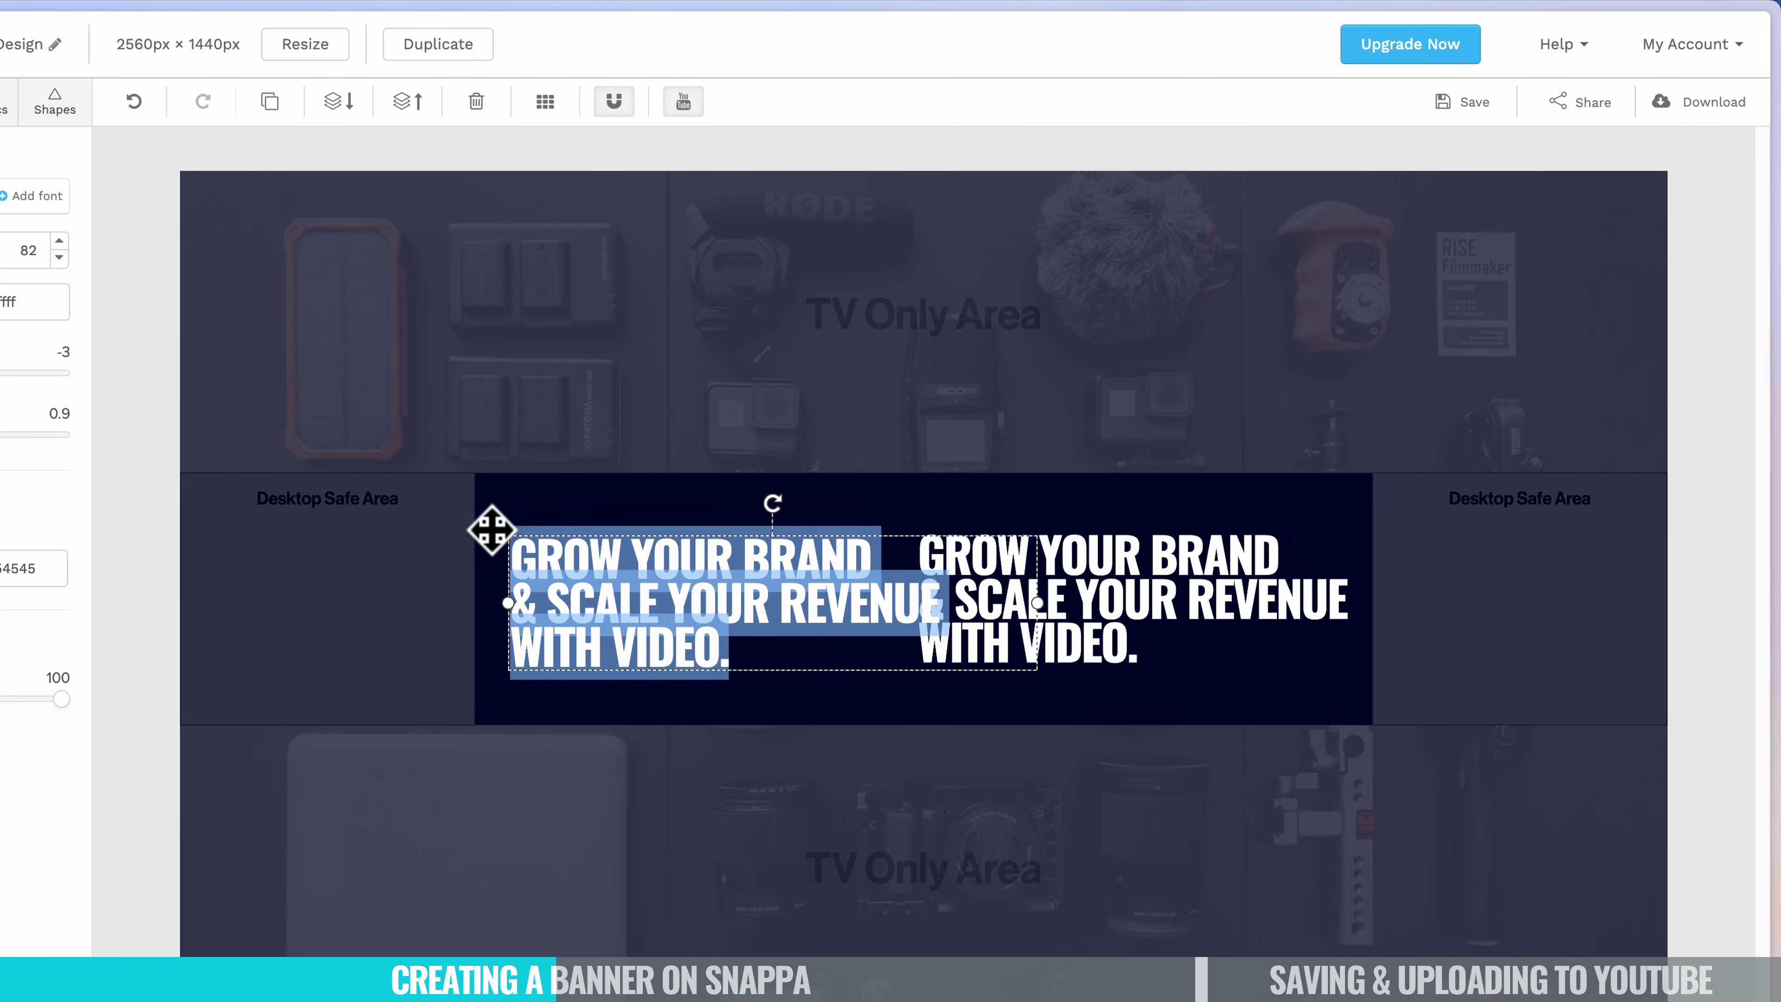
pyautogui.write('PR')
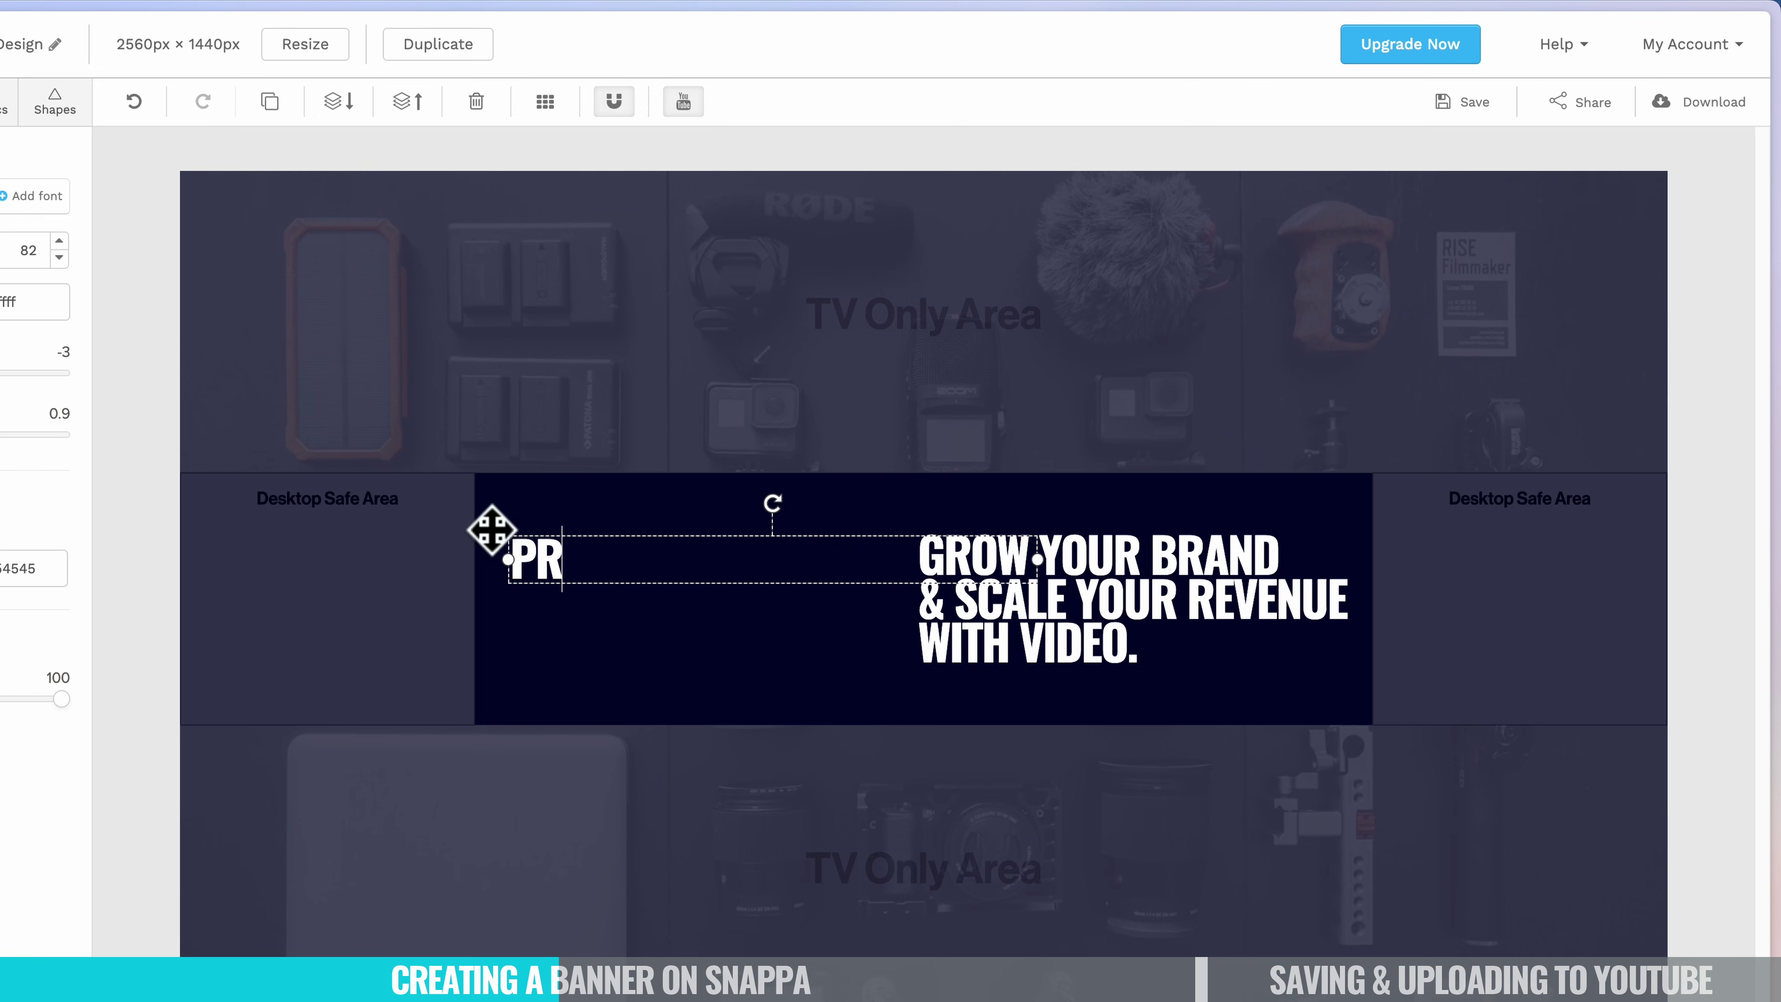
pyautogui.write('IMAL')
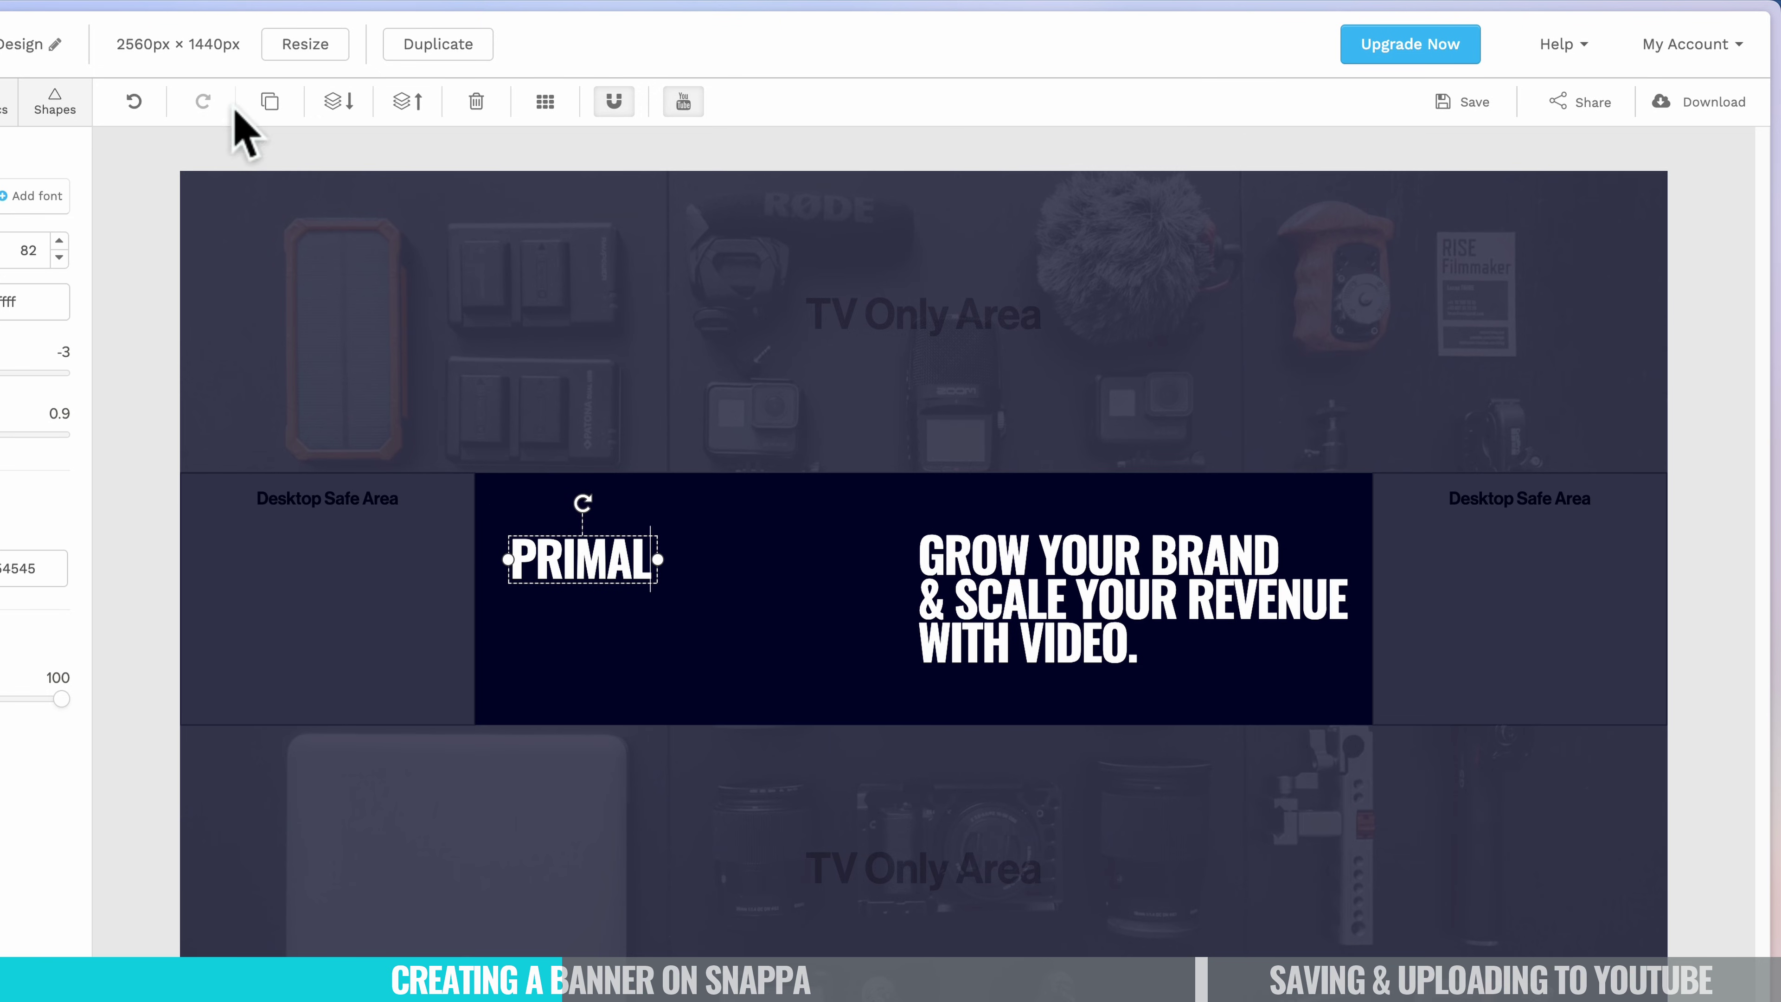
# Duplicate the "PRIMAL" text, set the copy just below and to the right of it and change its text to "VIDEO".
pyautogui.click(270, 102)
pyautogui.doubleClick(640, 617)
pyautogui.moveTo(636, 588); pyautogui.dragTo(714, 605)
pyautogui.write('VIDEO')
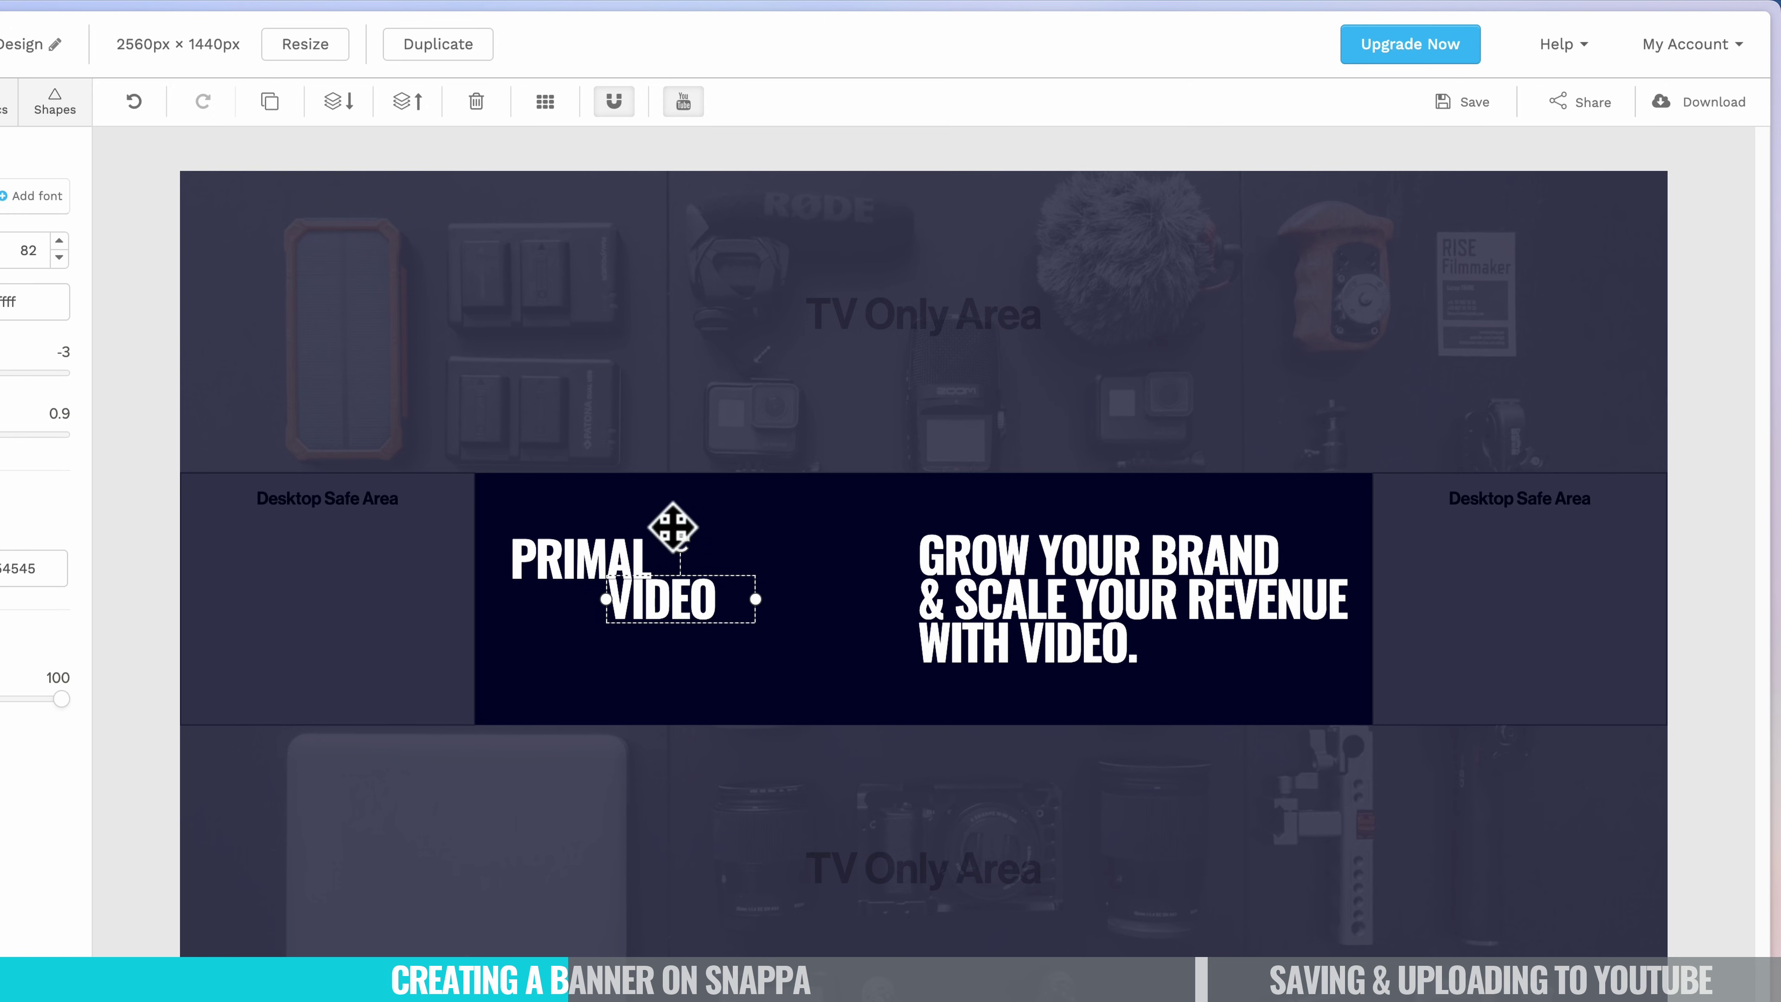
pyautogui.click(737, 552)
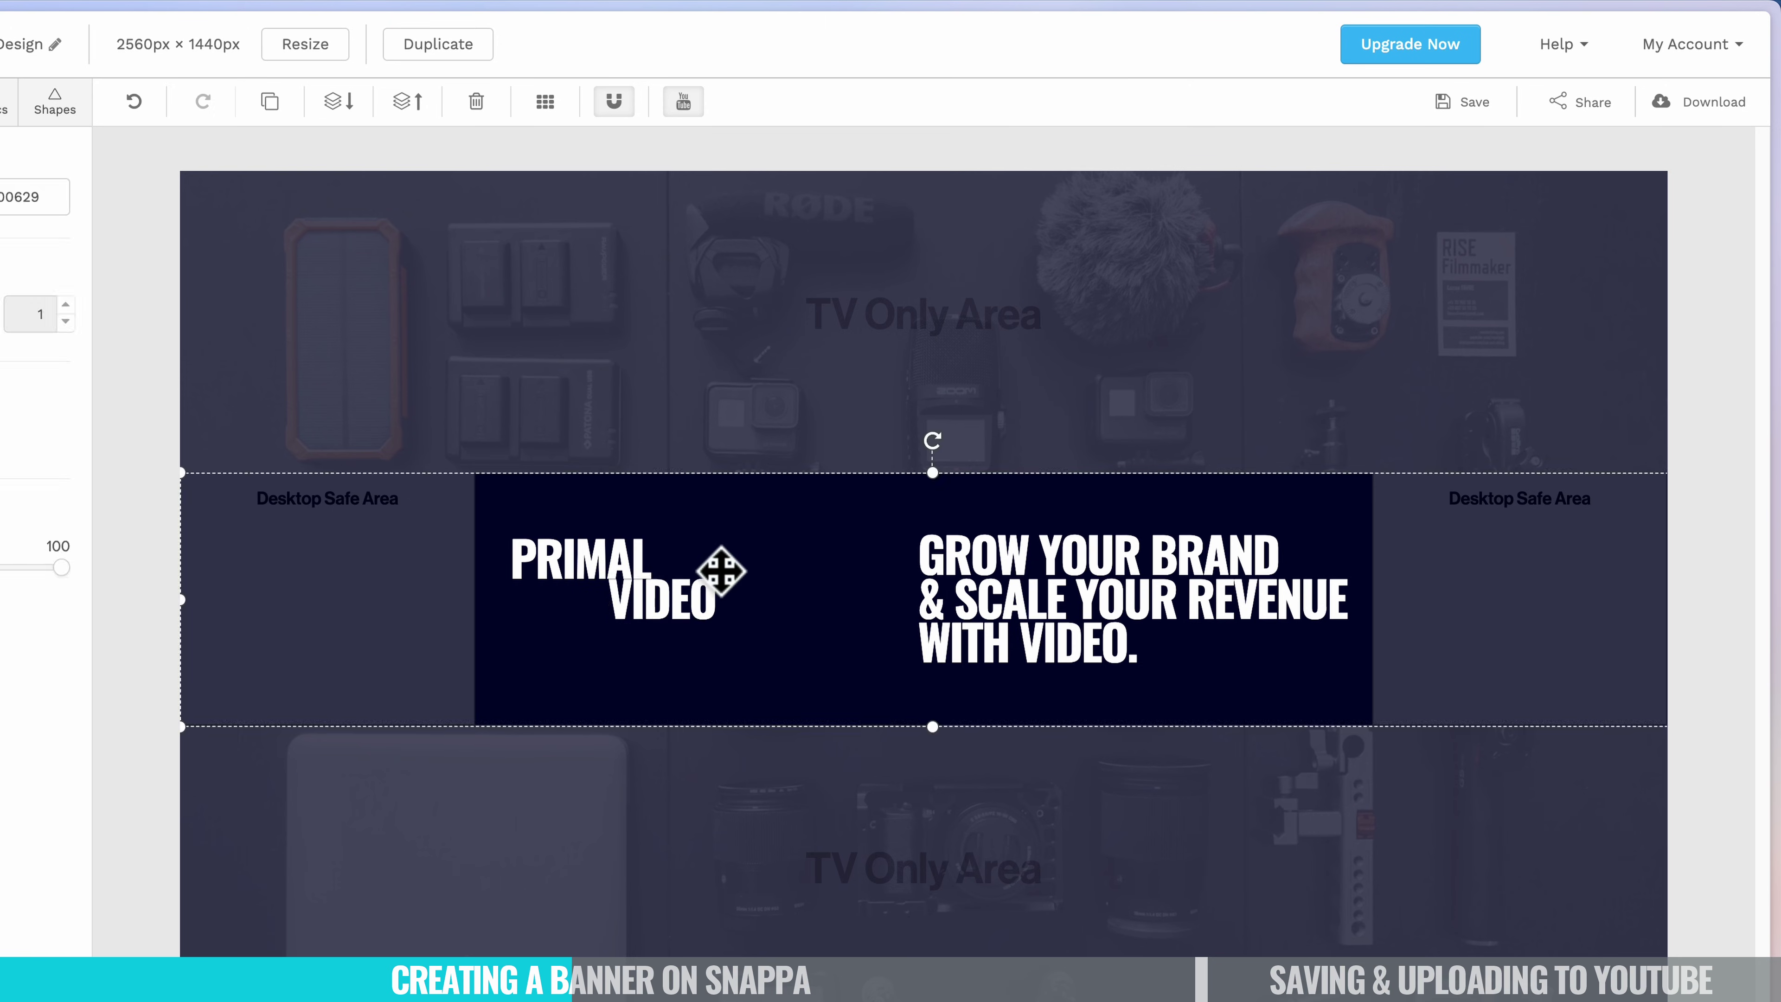
# Using the "PRIMAL" text's color picker, change the white saved color swatch to turquoise #02bfe0 and save the colors.
pyautogui.click(571, 568)
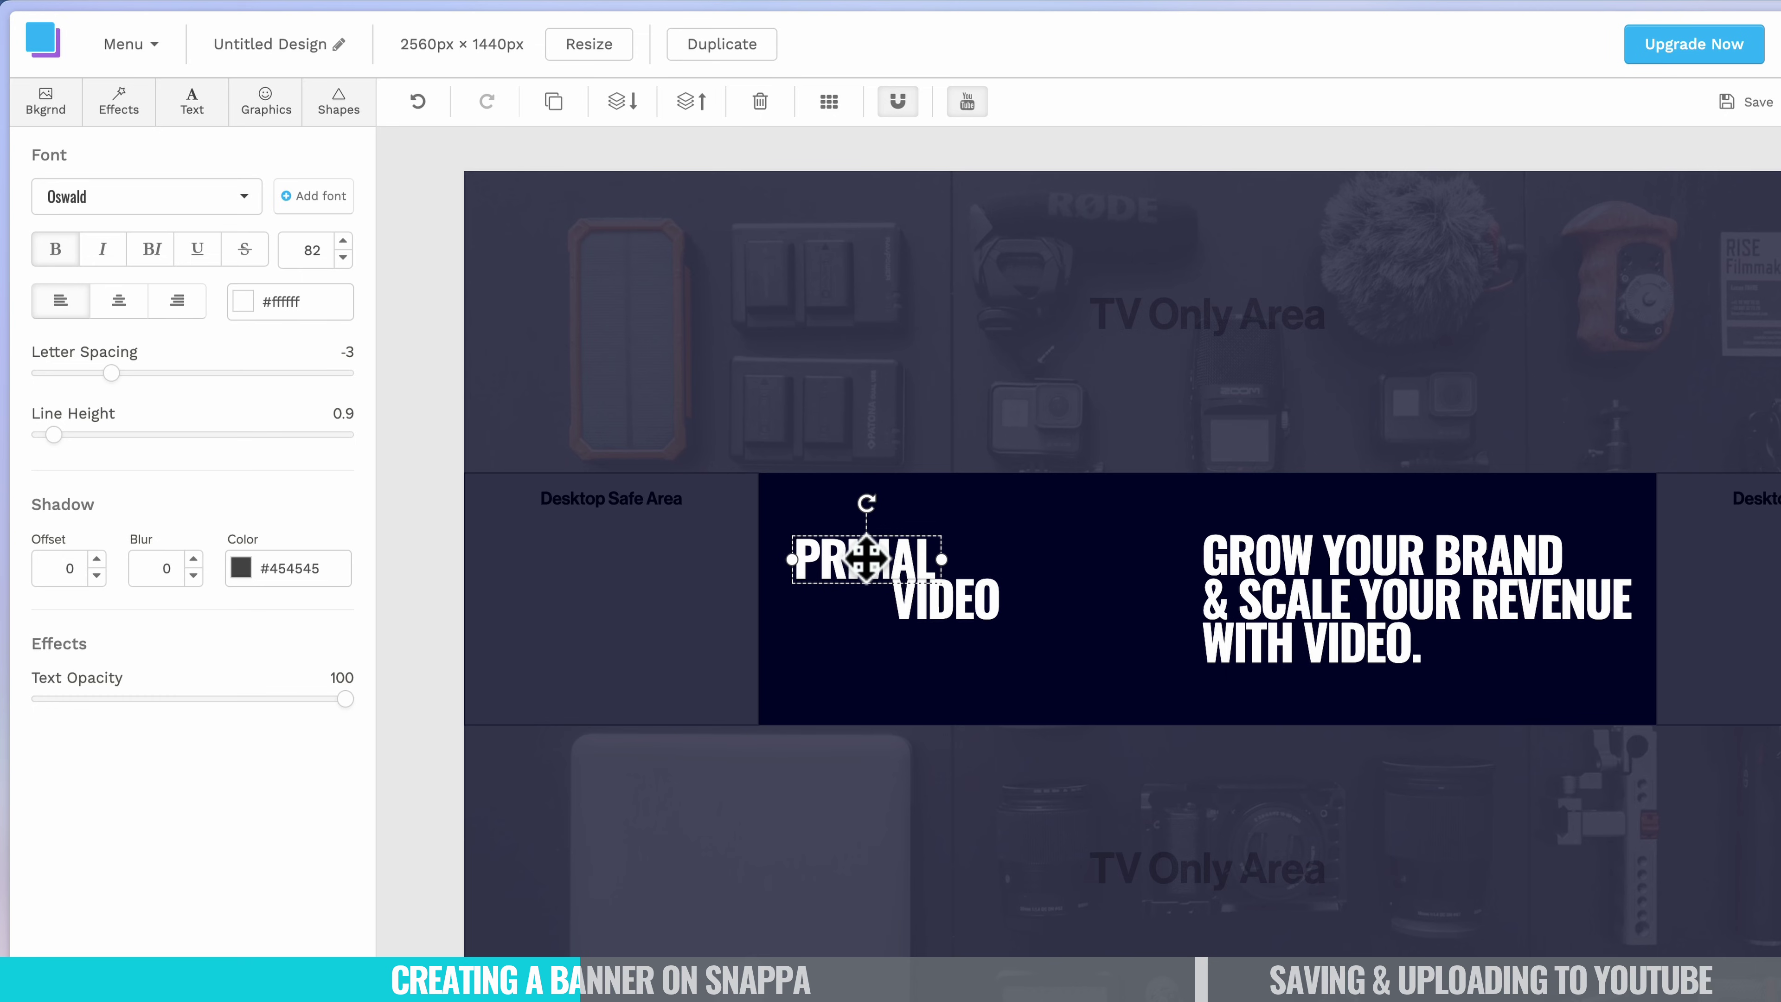
pyautogui.click(246, 302)
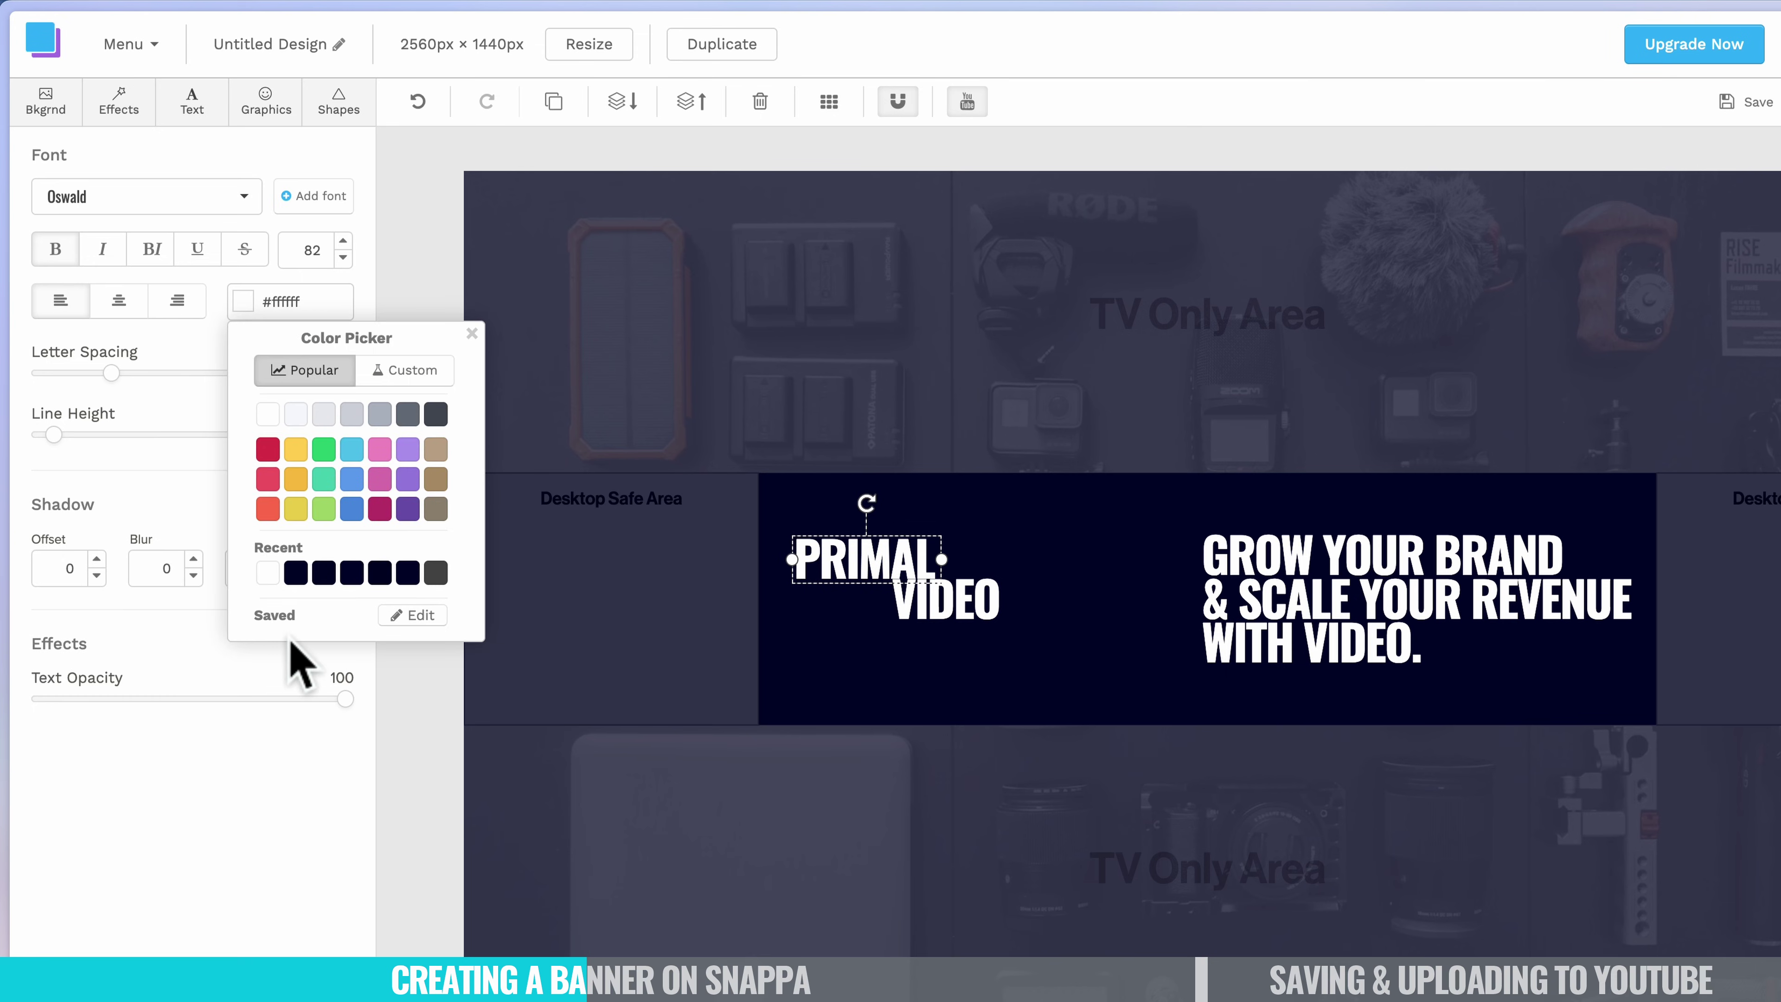
pyautogui.click(425, 617)
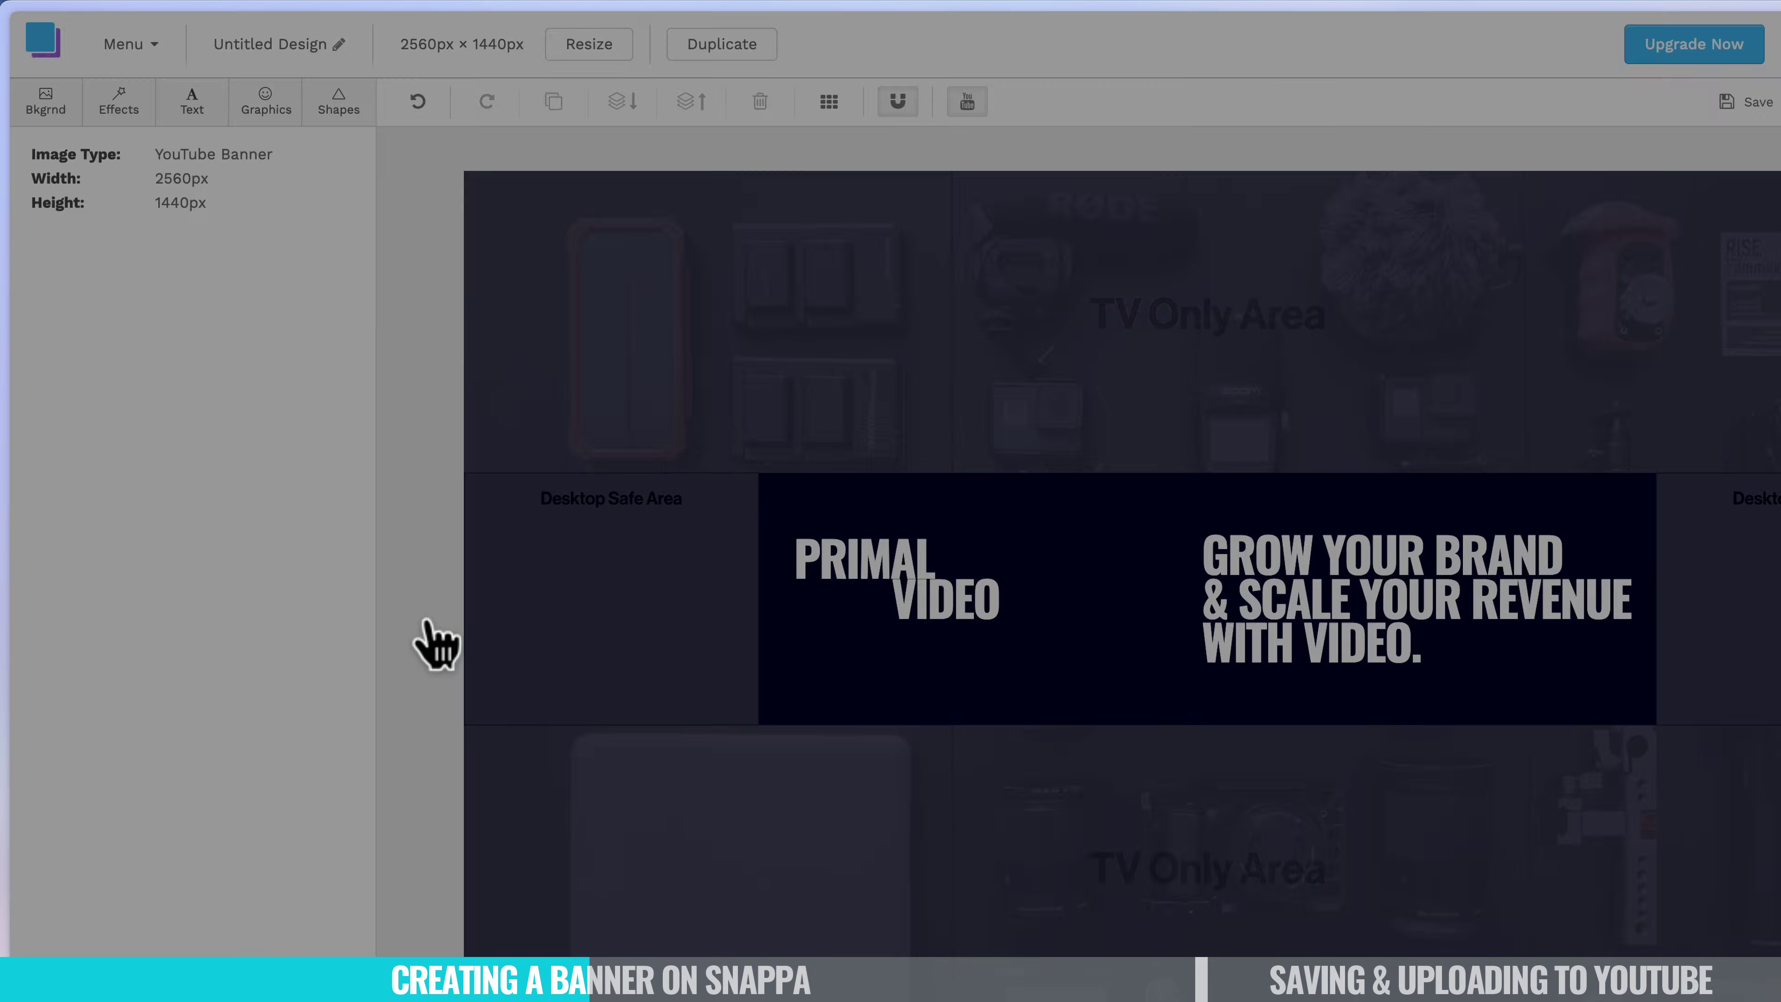
pyautogui.click(870, 230)
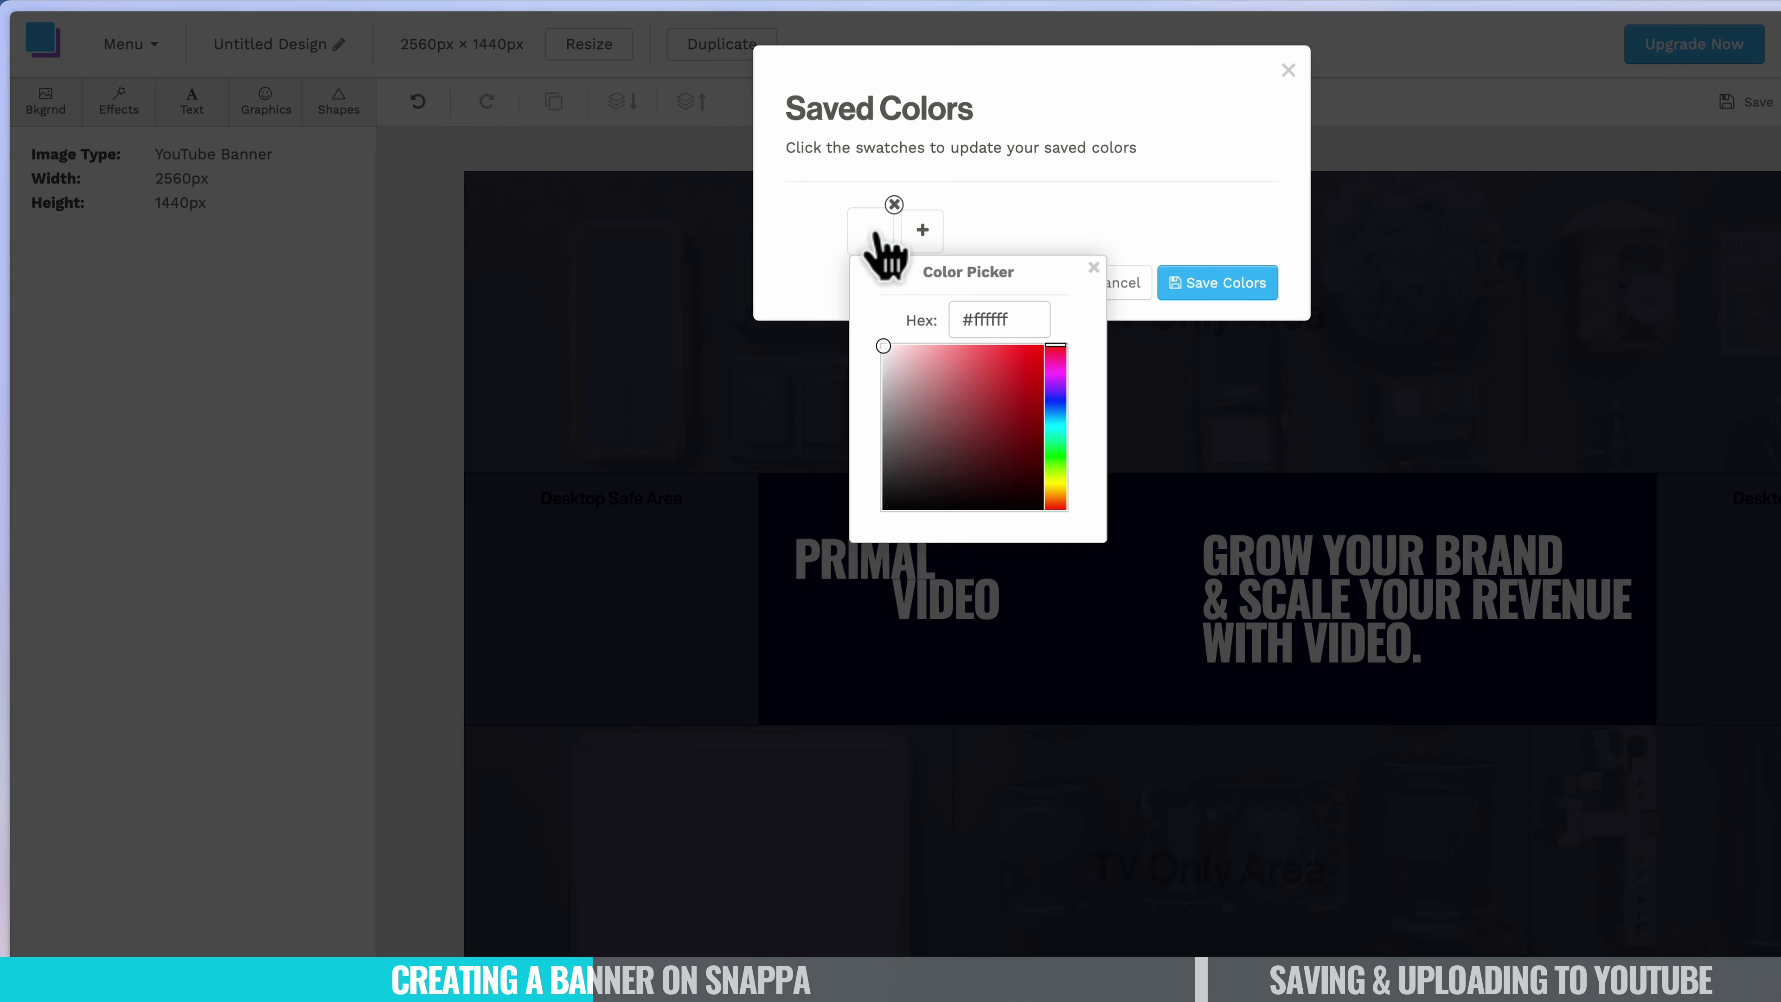
pyautogui.moveTo(1024, 317); pyautogui.dragTo(975, 321)
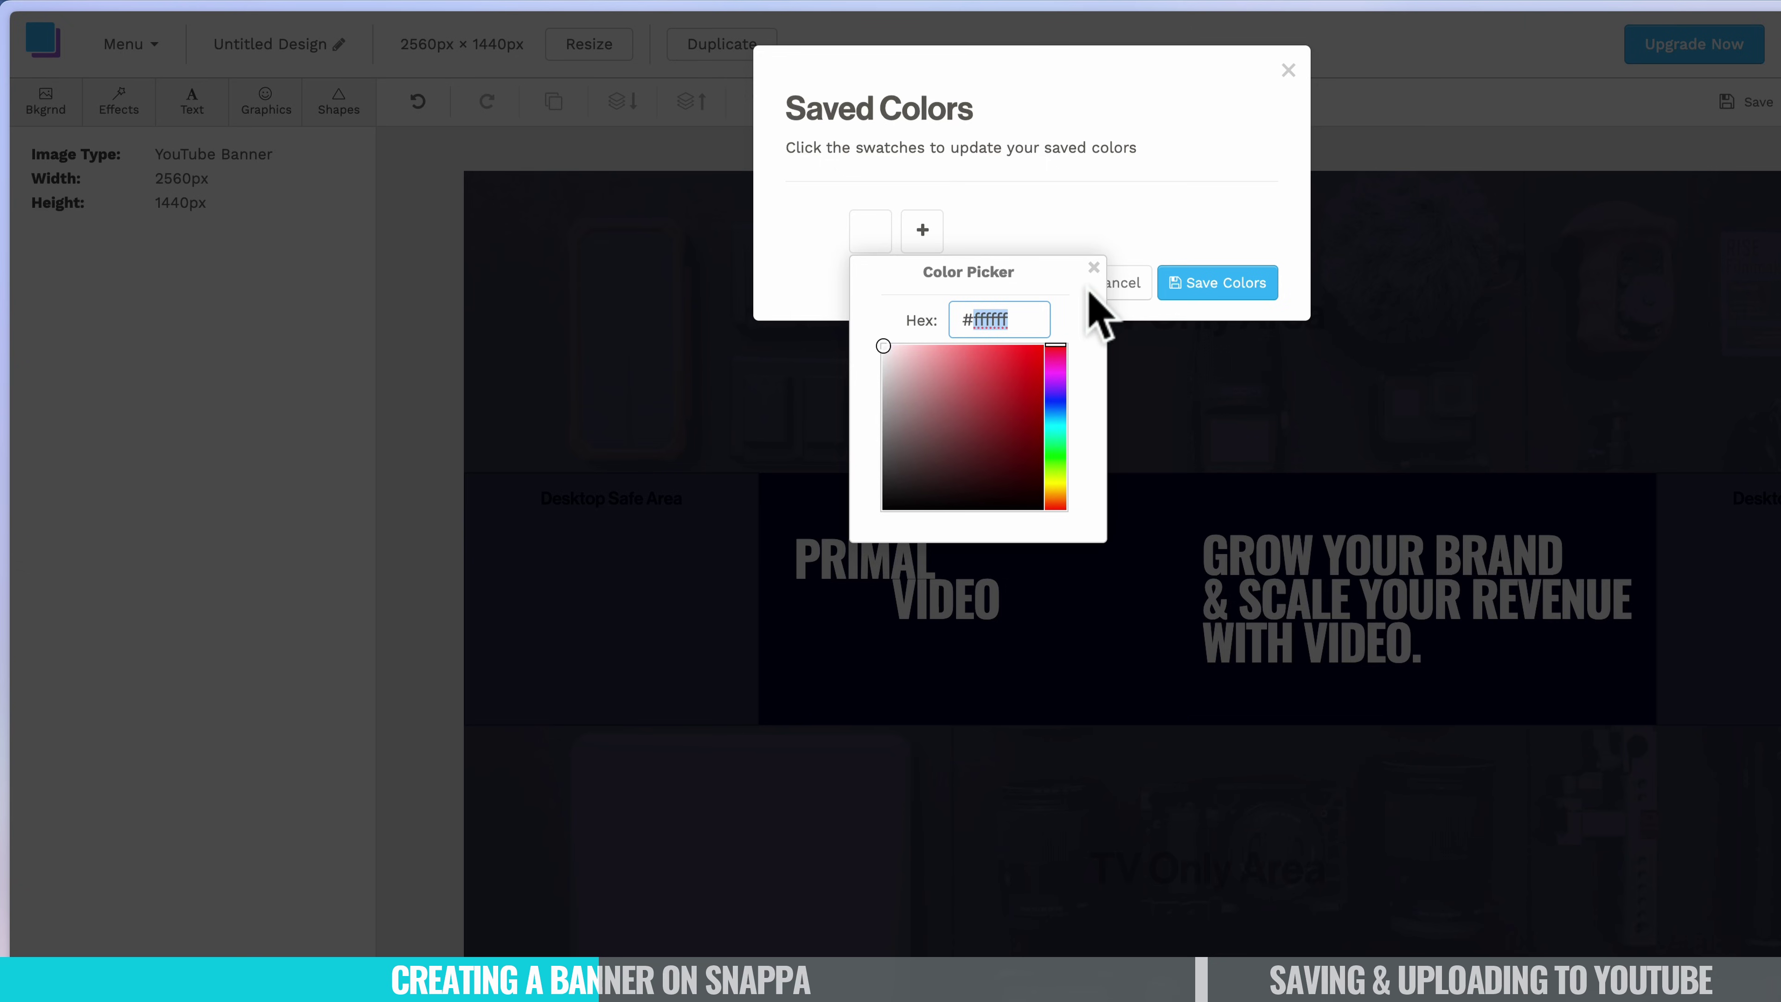
pyautogui.press('super+v')
pyautogui.press('Return')
pyautogui.click(1264, 283)
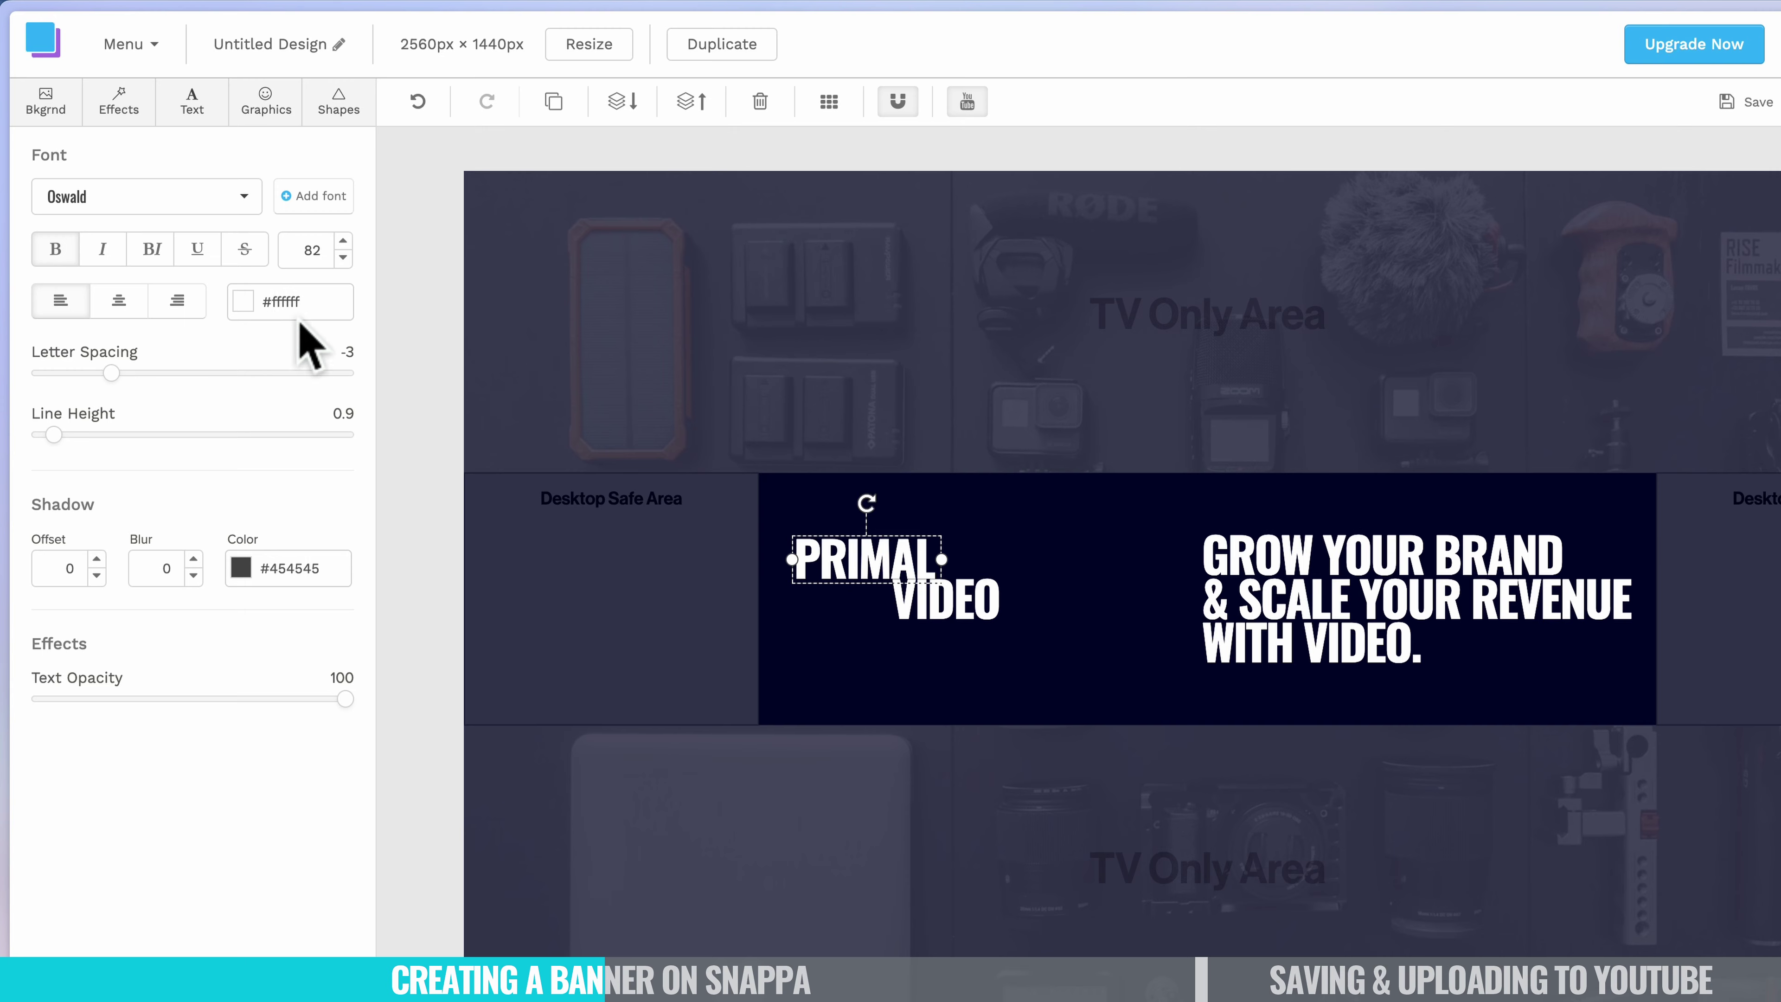
# Color the "PRIMAL" text with the saved turquoise #02bfe0.
pyautogui.click(249, 300)
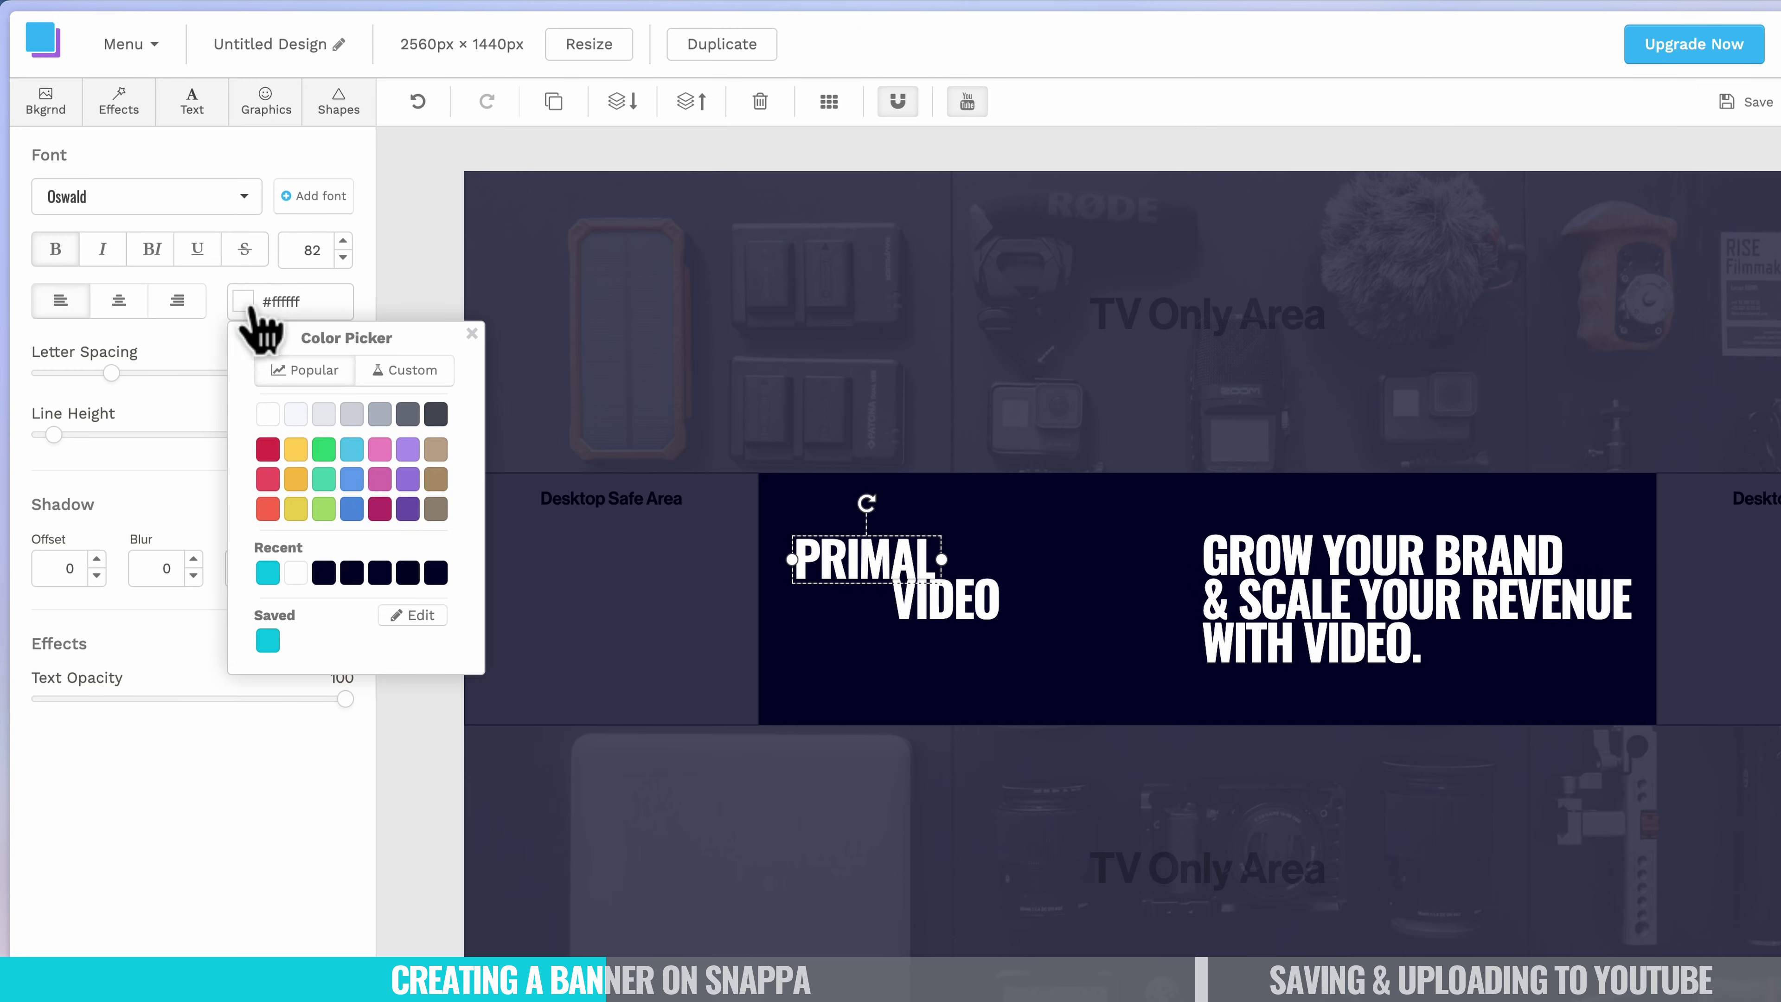
pyautogui.click(270, 642)
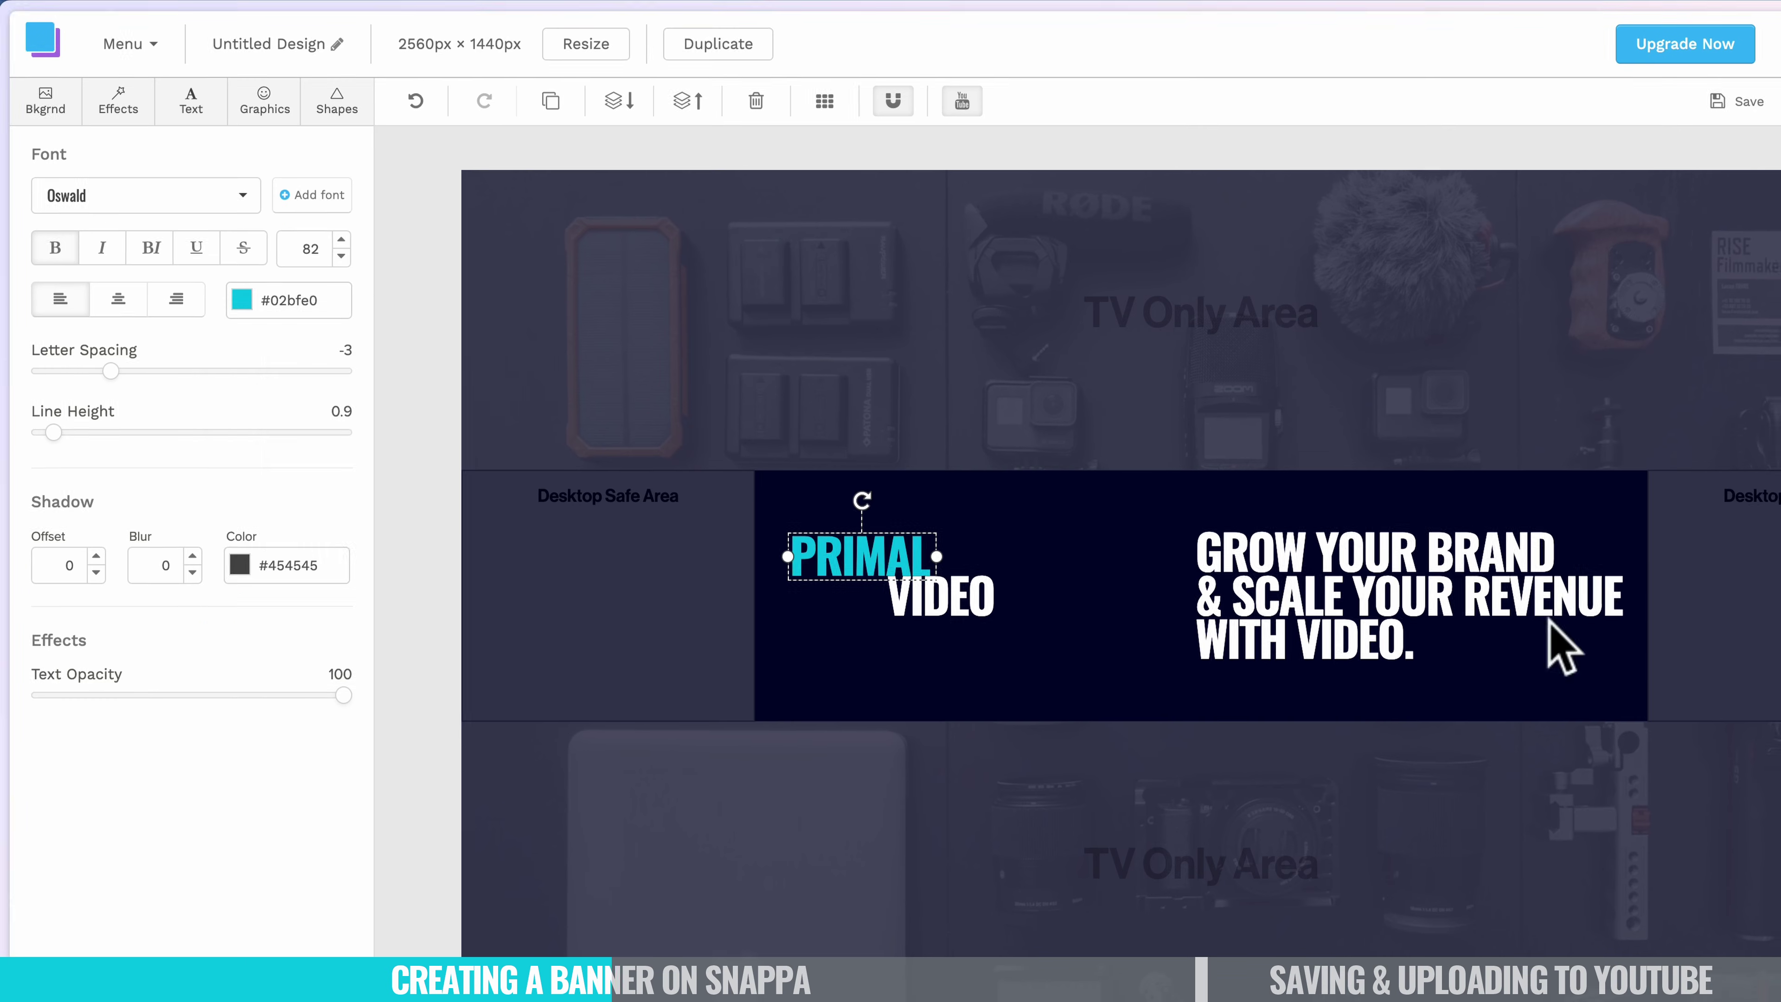
pyautogui.click(883, 565)
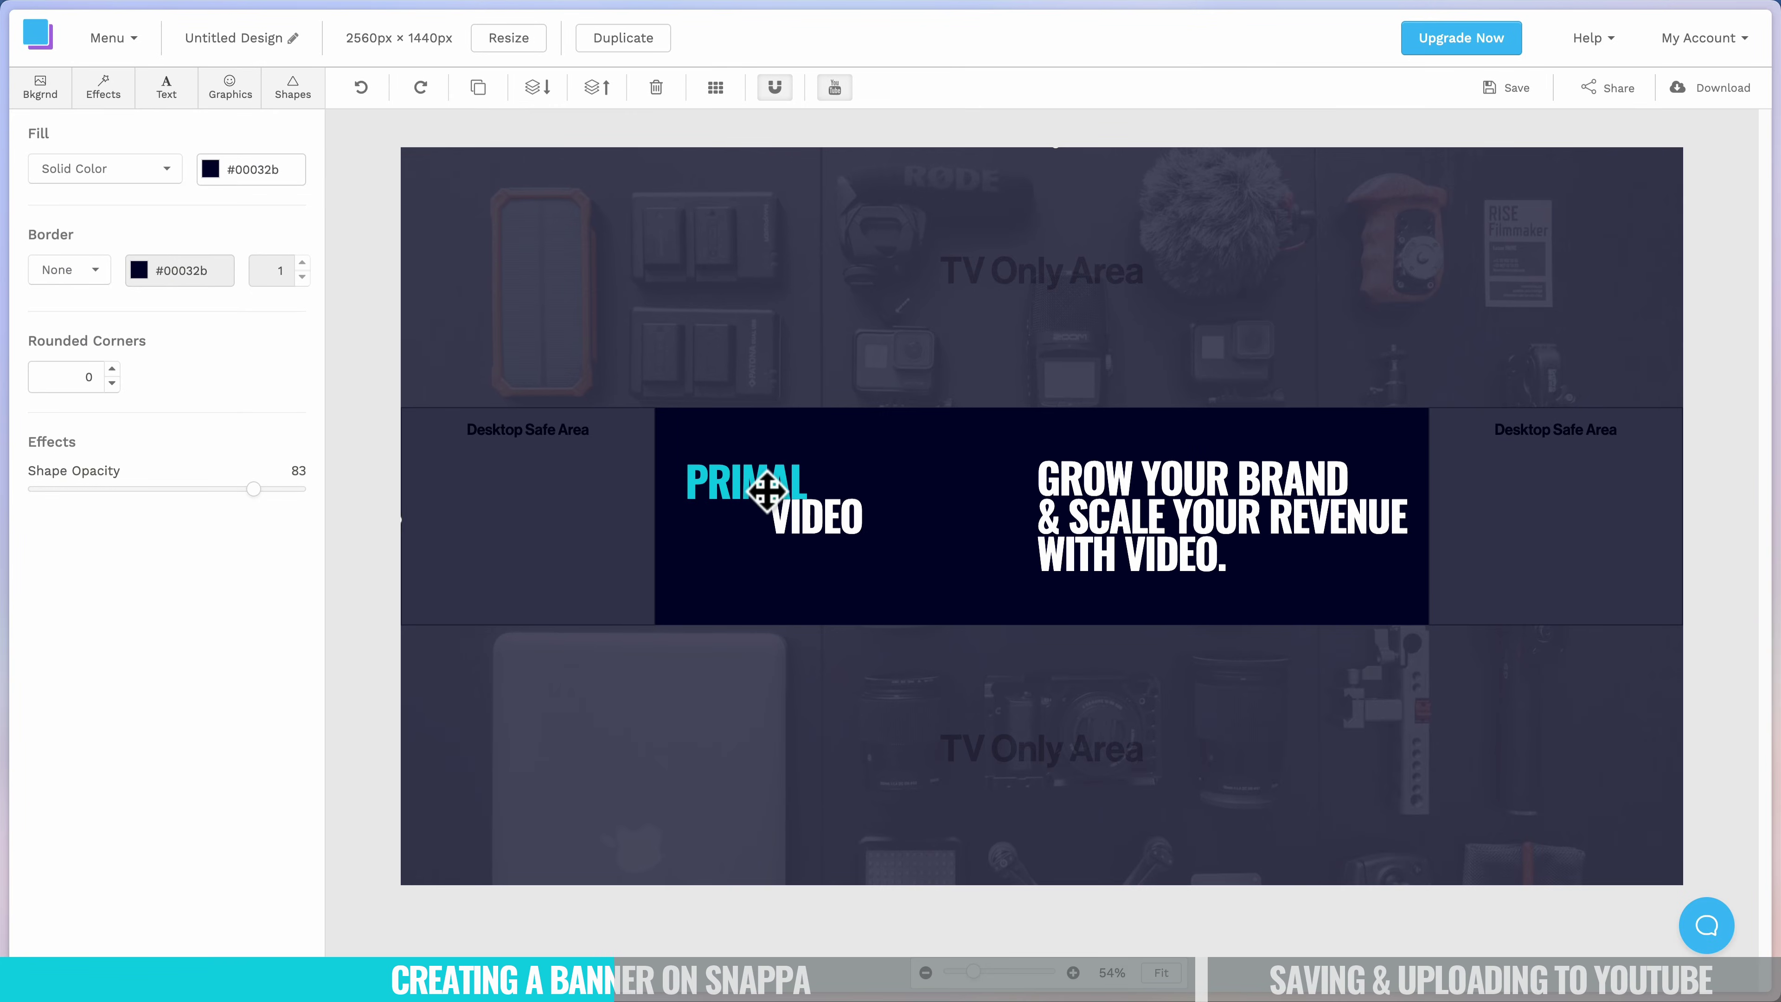
# Select the "PRIMAL" and "VIDEO" texts together and move them slightly down, centering them vertically in the safe area.
pyautogui.click(763, 488)
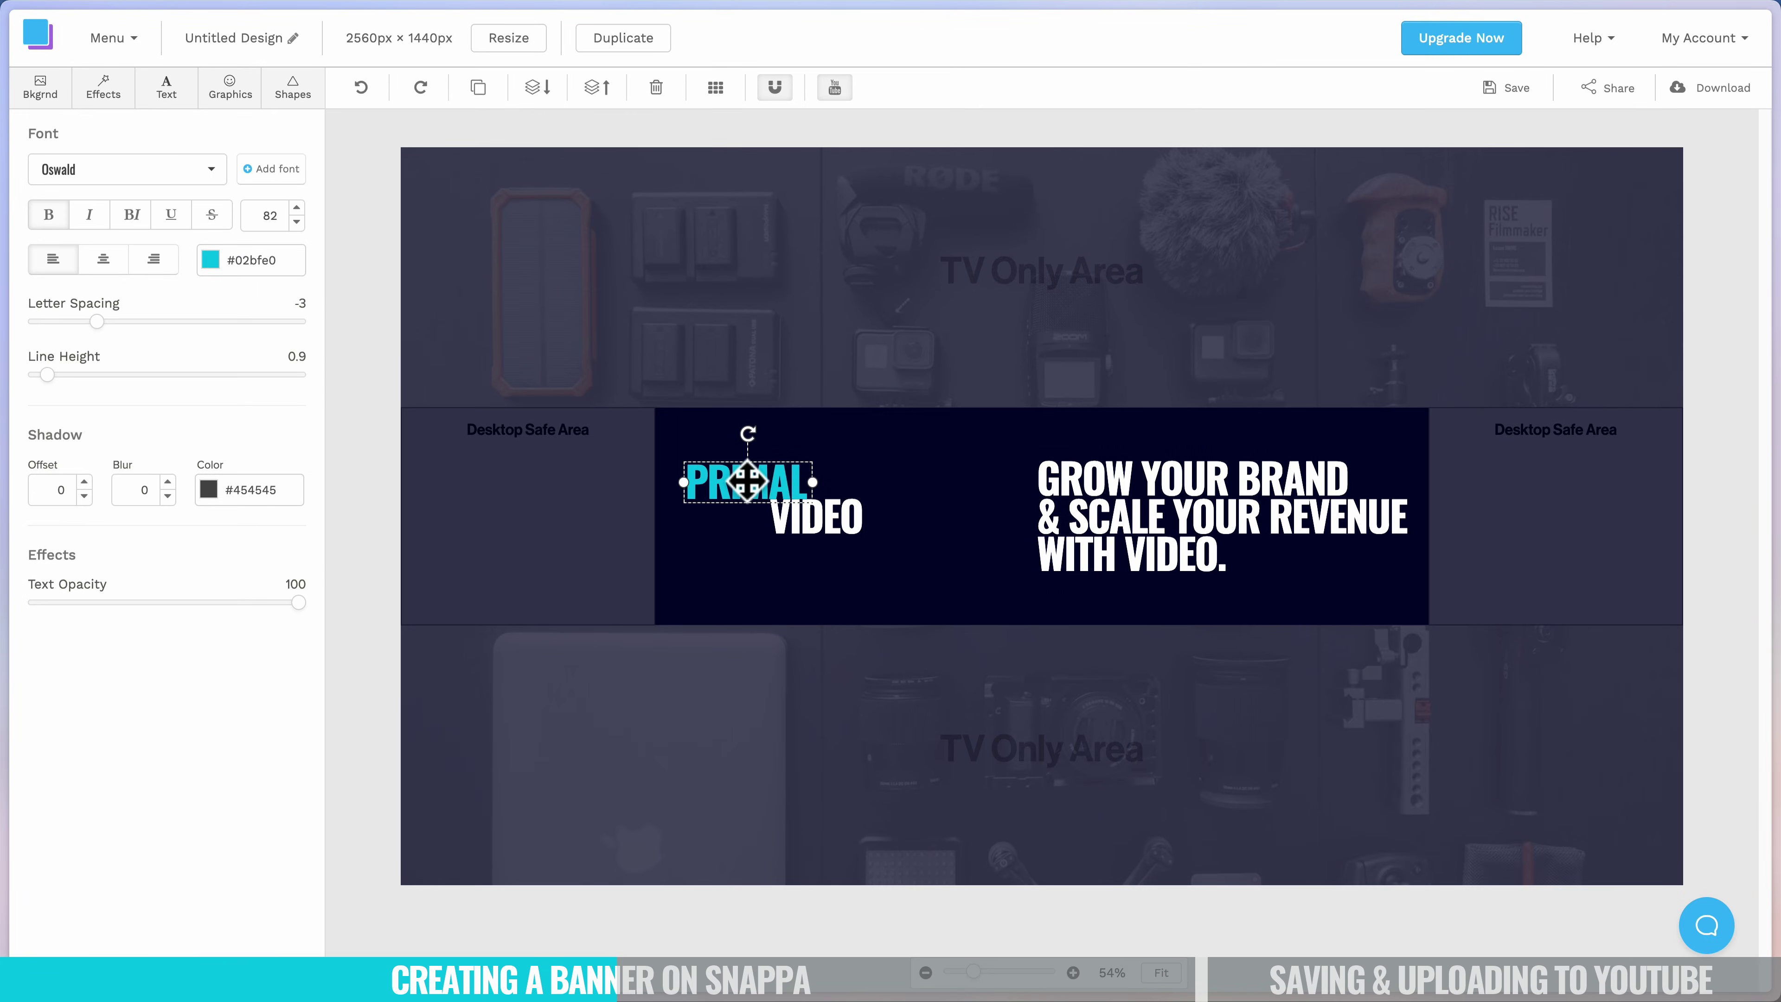
pyautogui.keyDown('shift'); pyautogui.click(822, 523); pyautogui.keyUp('shift')
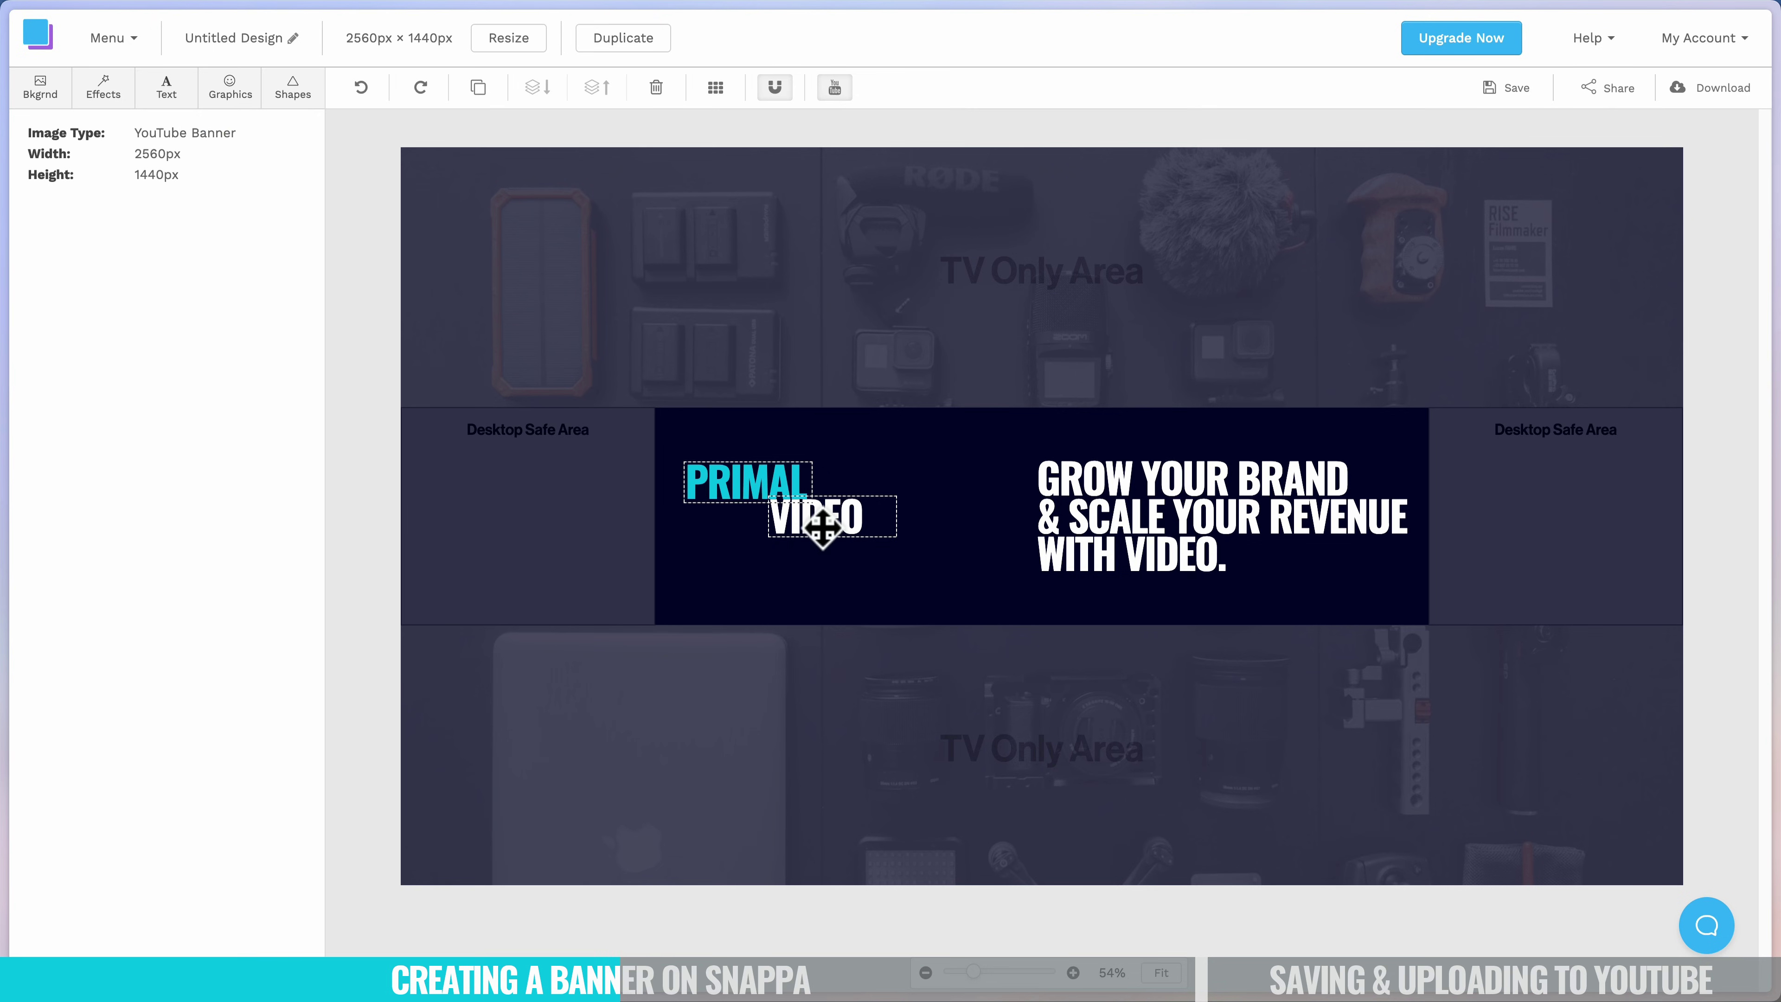
pyautogui.moveTo(815, 529); pyautogui.dragTo(817, 547)
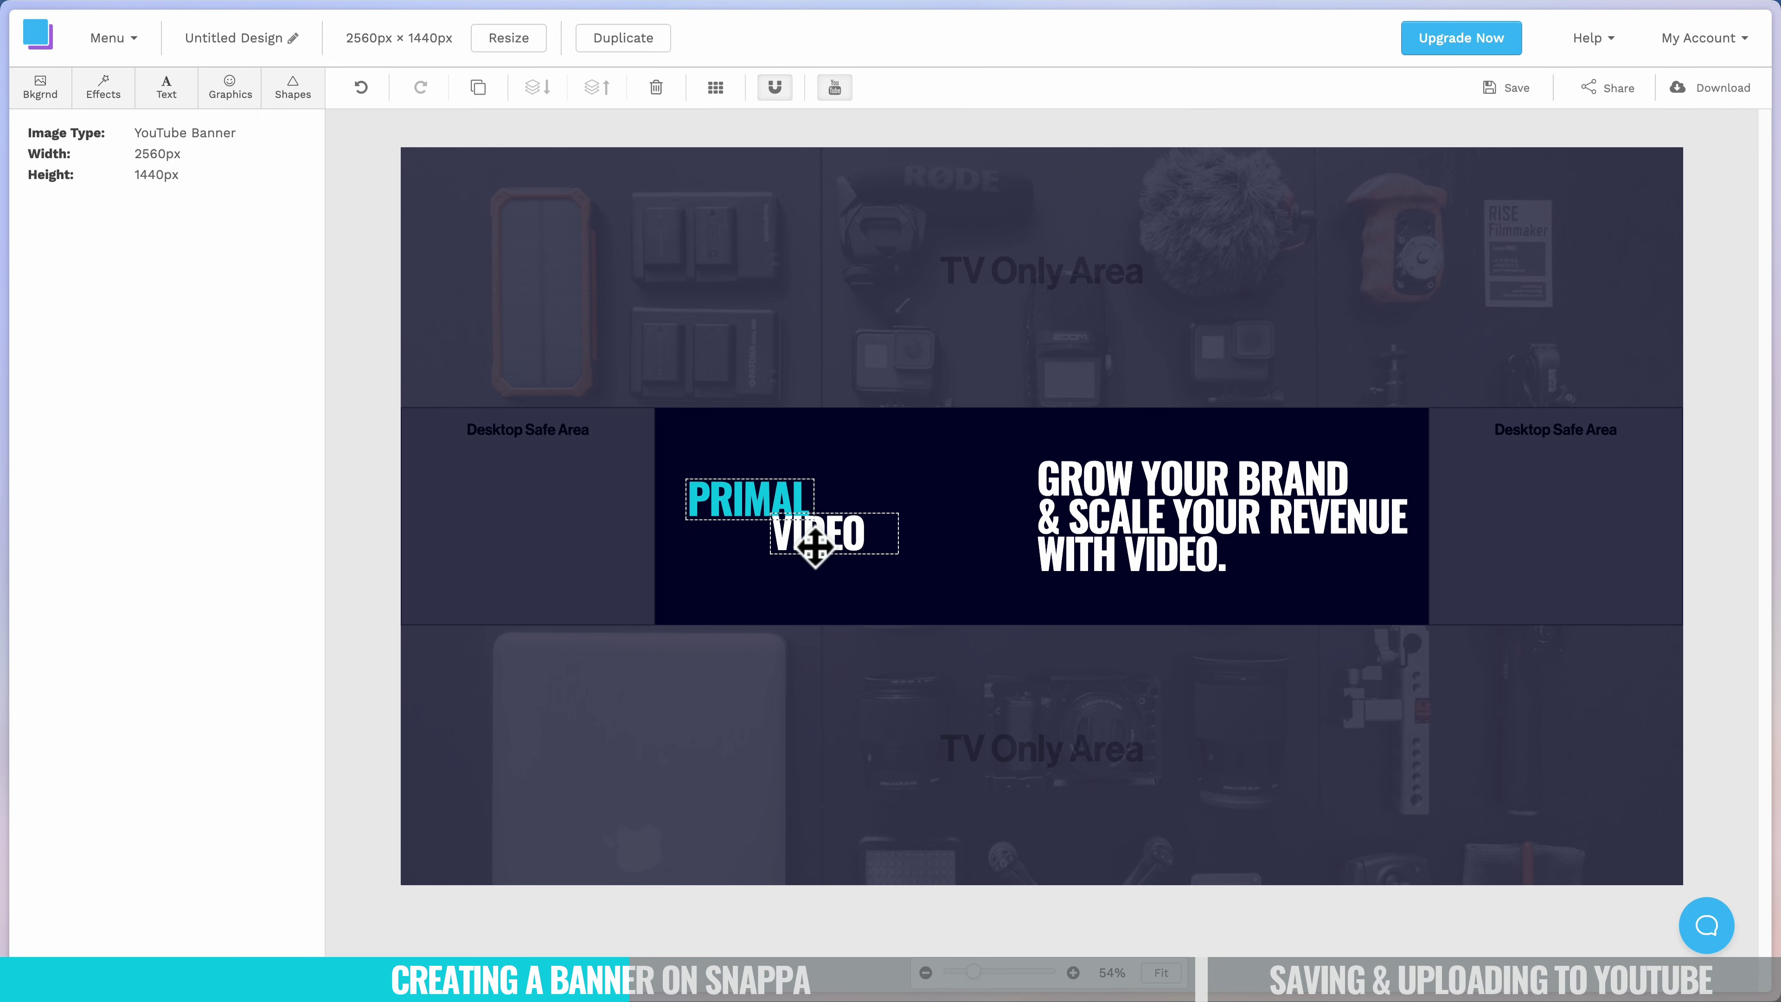
# Try to recolor only the word "VIDEO." in the tagline with the saved turquoise #02bfe0, and restore the tagline to white.
pyautogui.click(1134, 567)
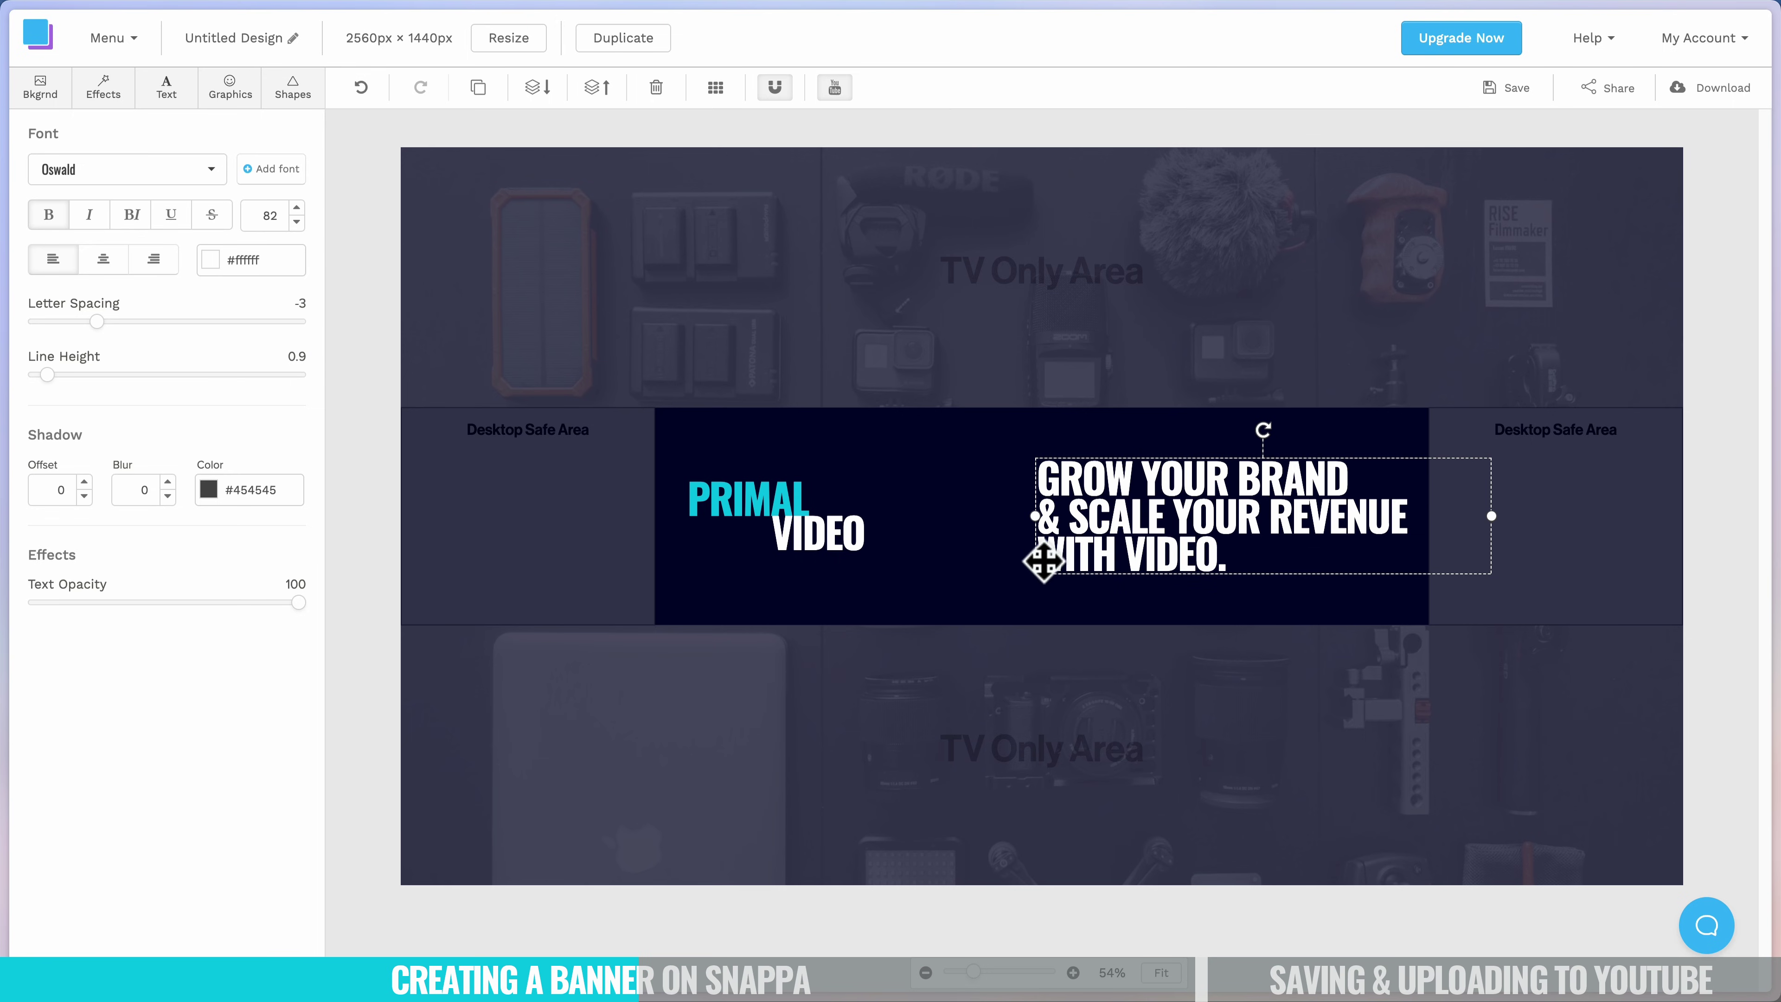
pyautogui.tripleClick(1139, 541)
pyautogui.click(1217, 554)
pyautogui.moveTo(1225, 555); pyautogui.dragTo(1125, 553)
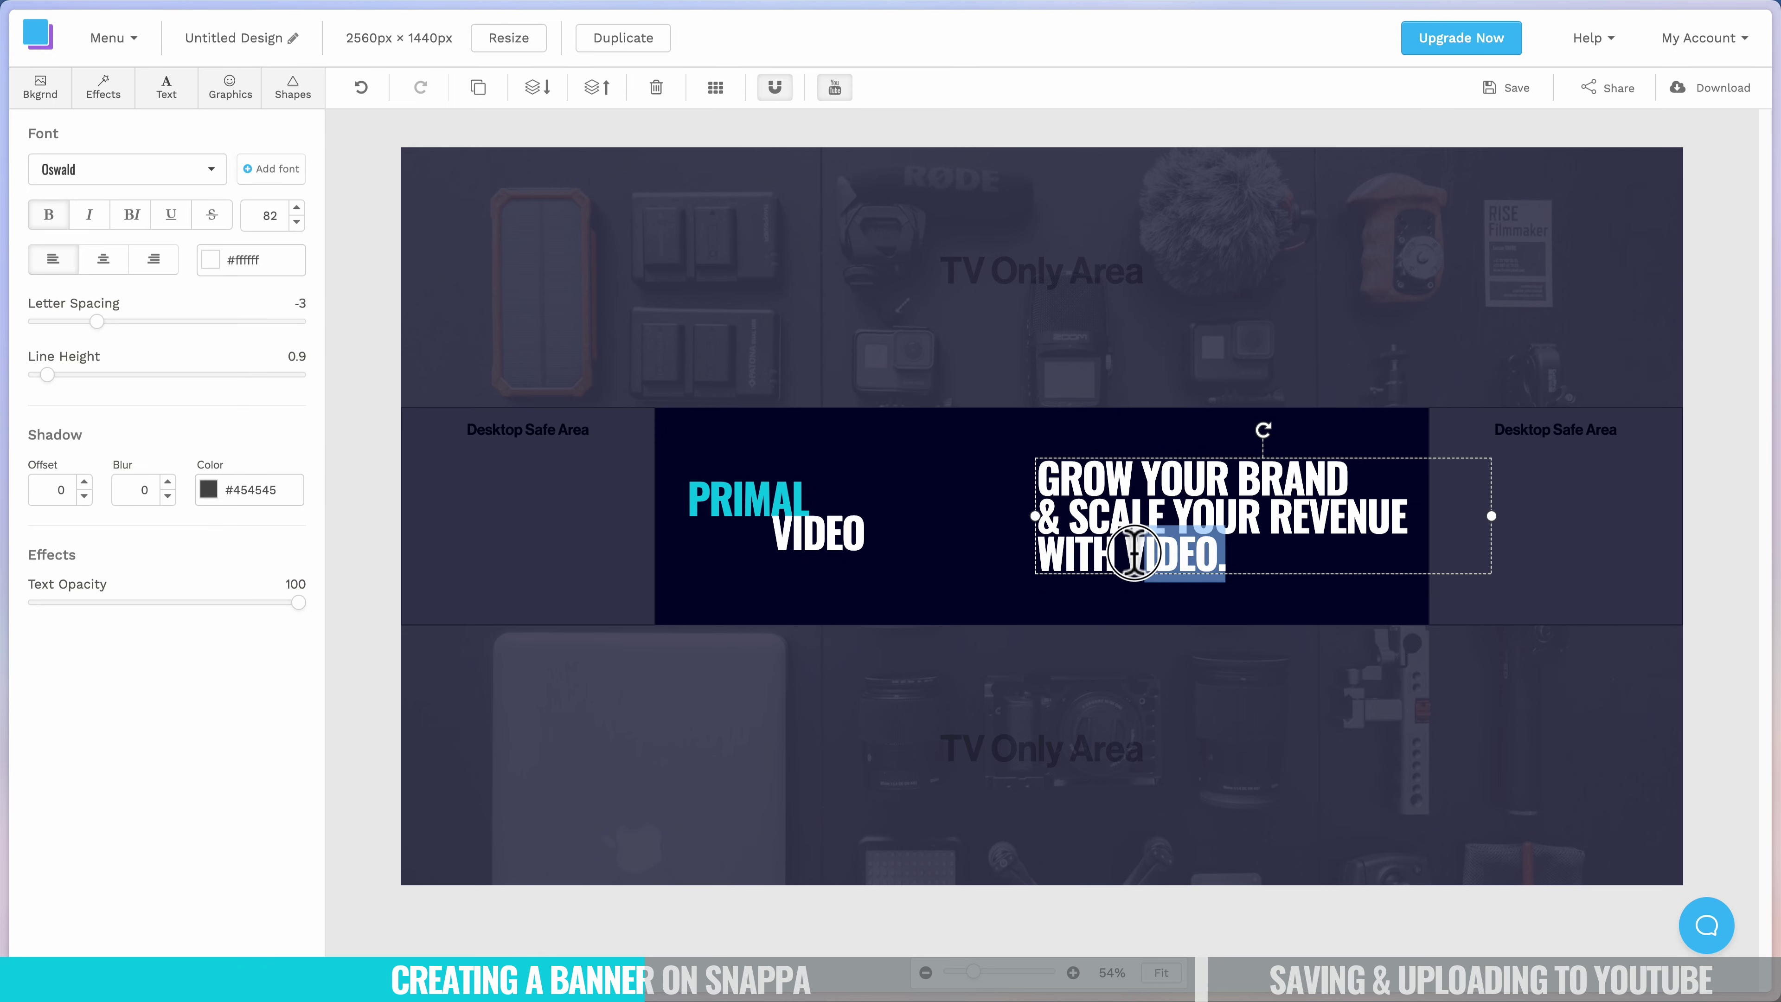
pyautogui.click(213, 262)
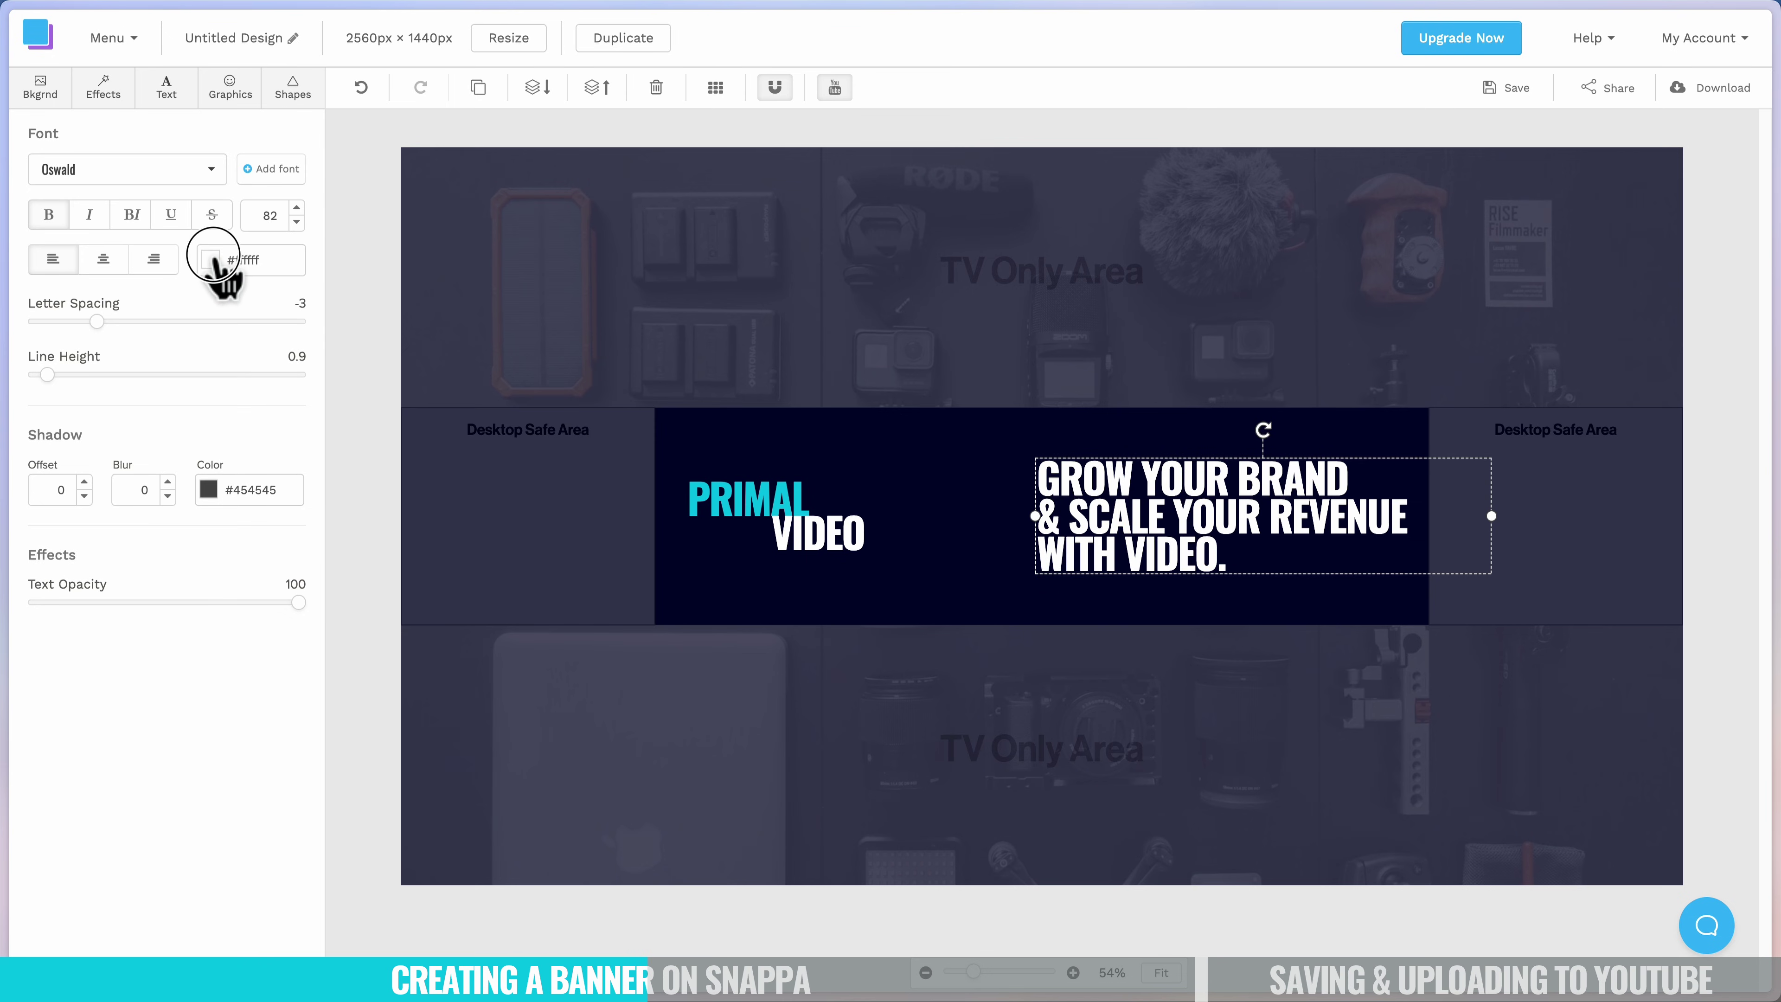
pyautogui.click(226, 548)
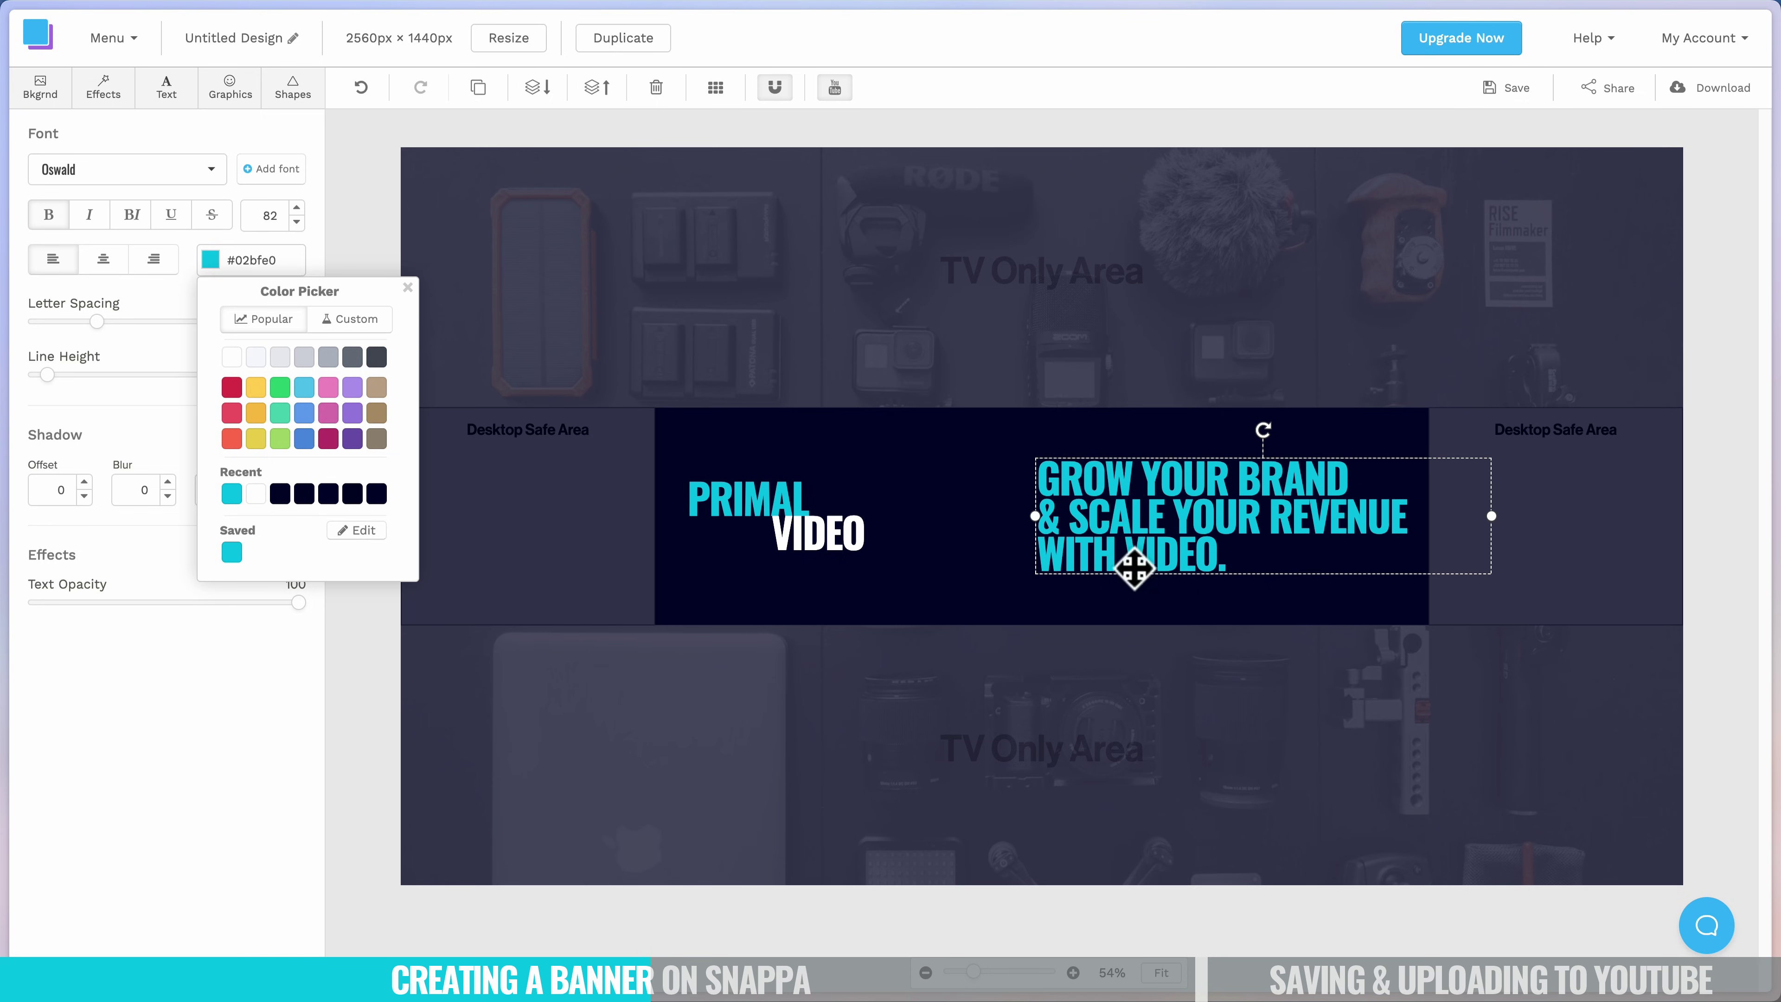
pyautogui.click(232, 358)
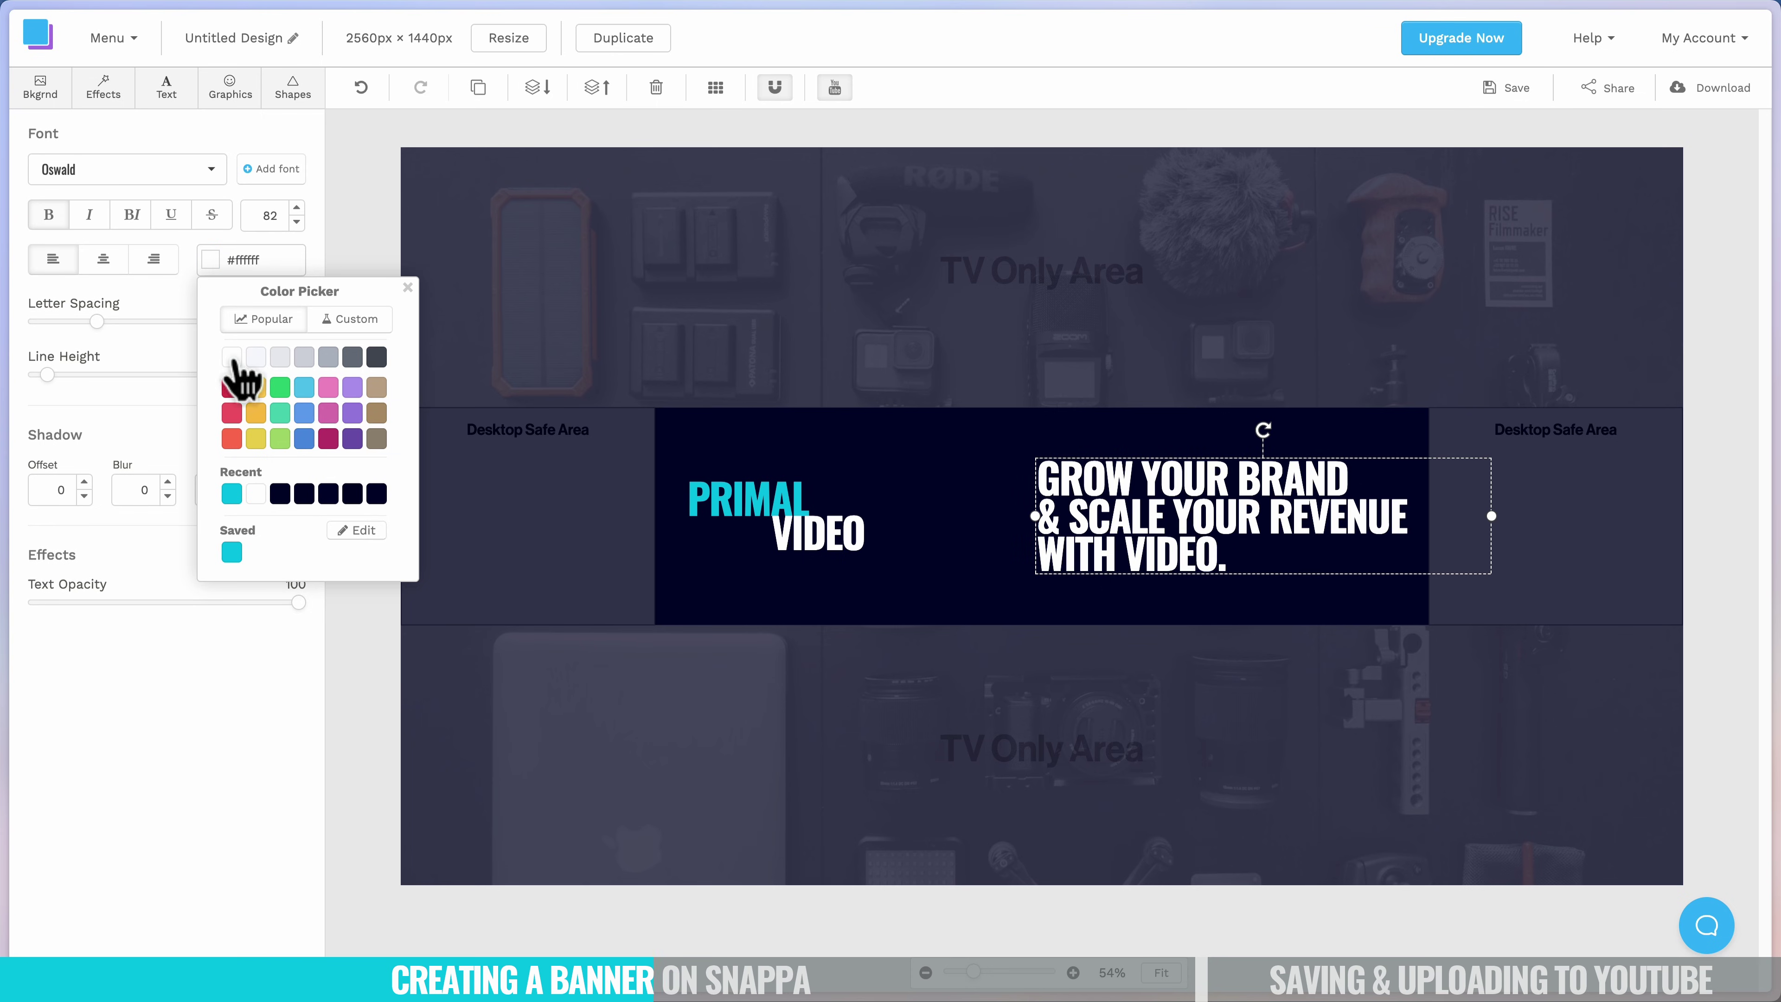
pyautogui.click(984, 450)
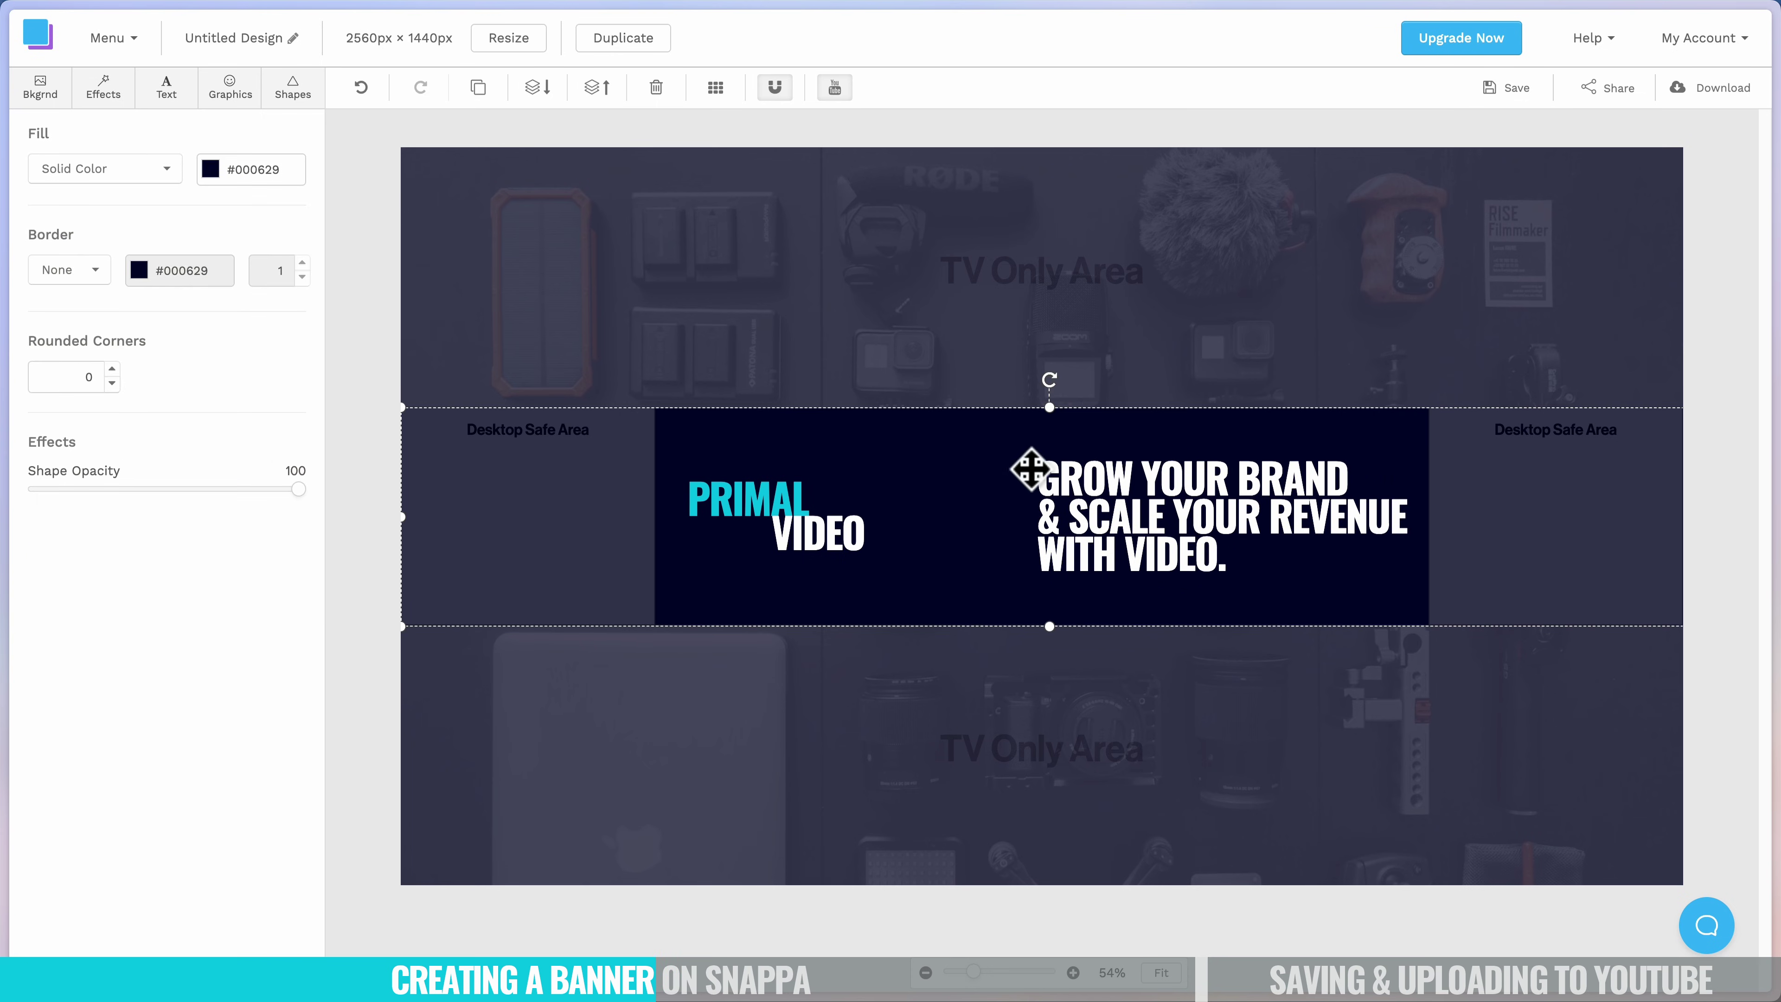
# Duplicate the tagline, place the copy below it and delete the word "VIDEO." from the original.
pyautogui.click(1167, 495)
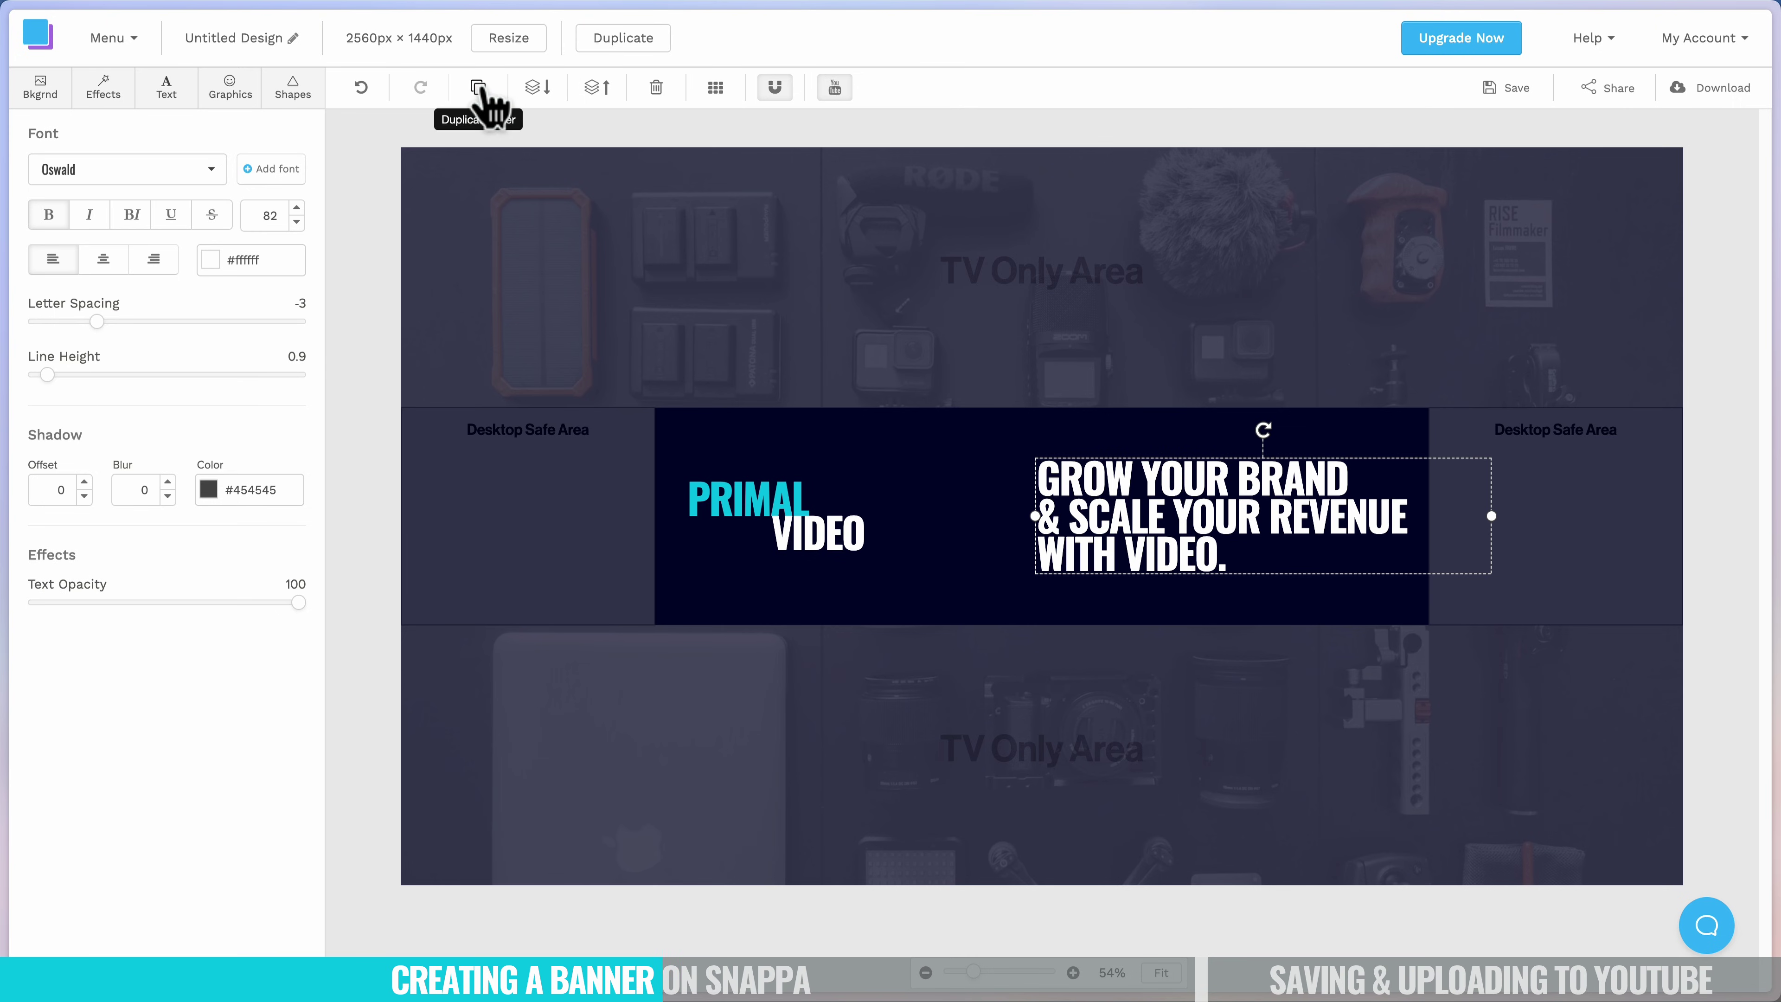
pyautogui.click(479, 88)
pyautogui.moveTo(1193, 561); pyautogui.dragTo(1230, 733)
pyautogui.doubleClick(1229, 555)
pyautogui.click(1229, 555)
pyautogui.moveTo(1229, 556); pyautogui.dragTo(1118, 562)
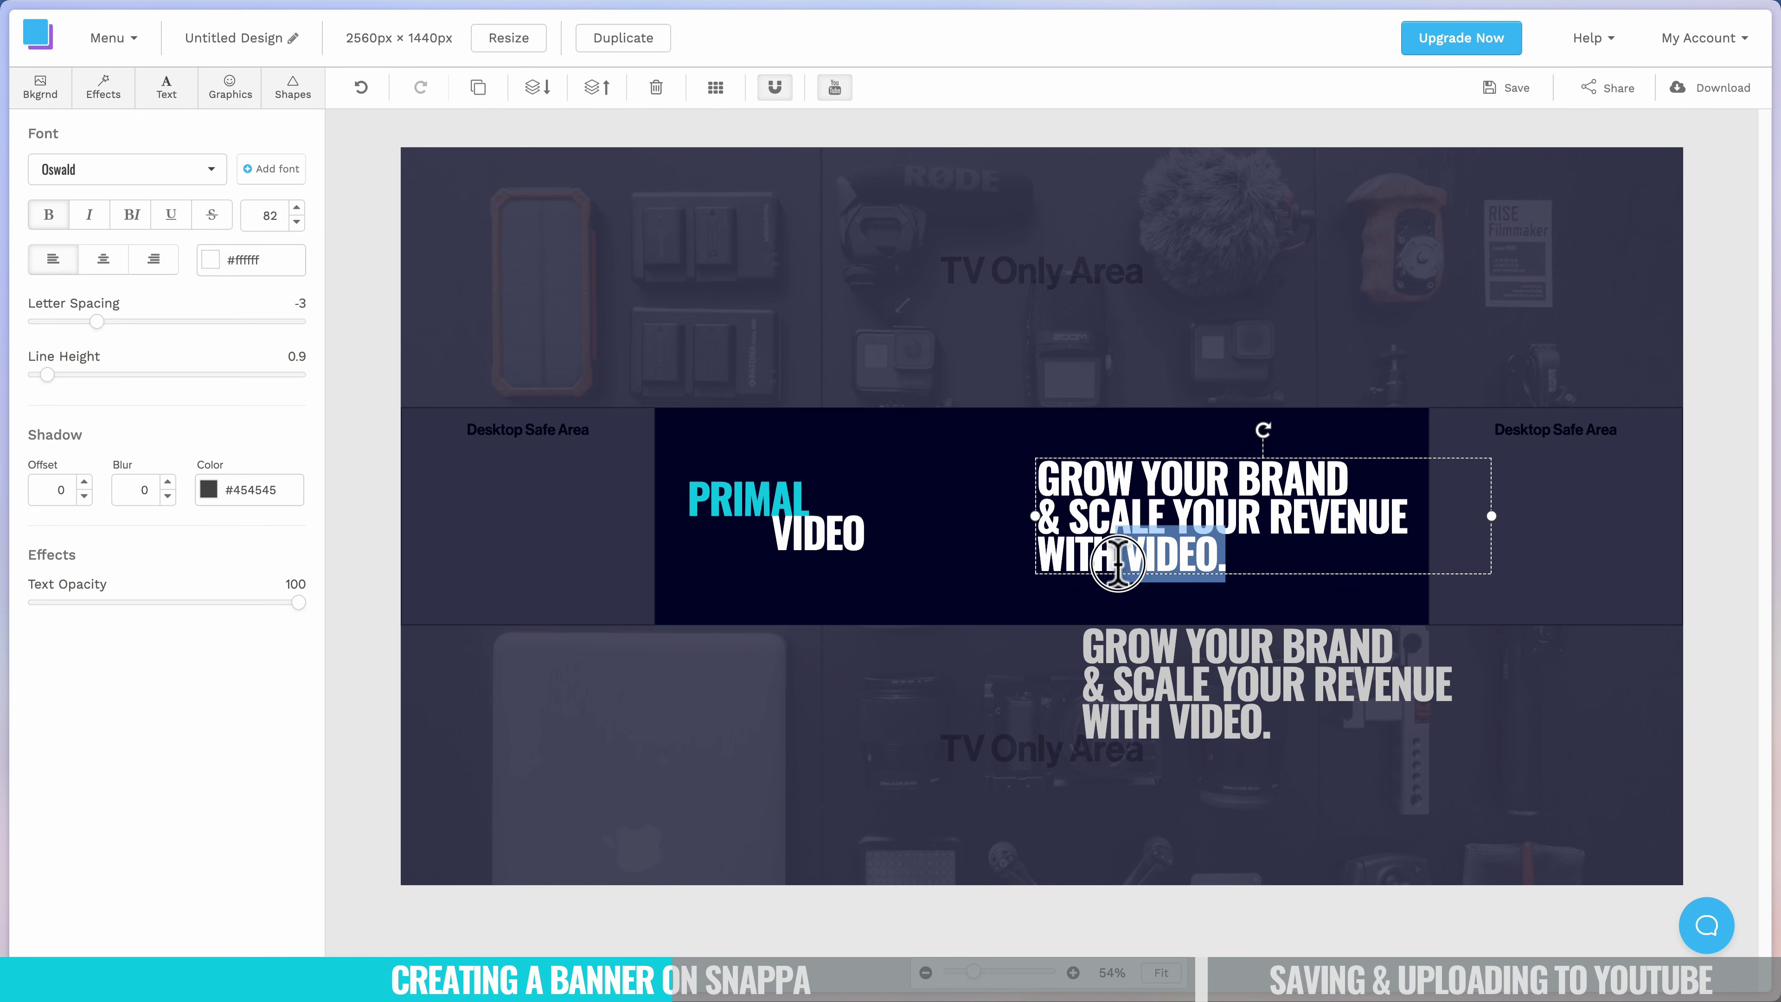
pyautogui.press('BackSpace')
# Move the tagline copy up near the original and shorten its text to just "VIDEO.".
pyautogui.moveTo(1232, 646); pyautogui.dragTo(1236, 579)
pyautogui.doubleClick(1236, 579)
pyautogui.click(1171, 662)
pyautogui.moveTo(1176, 658); pyautogui.dragTo(1014, 563)
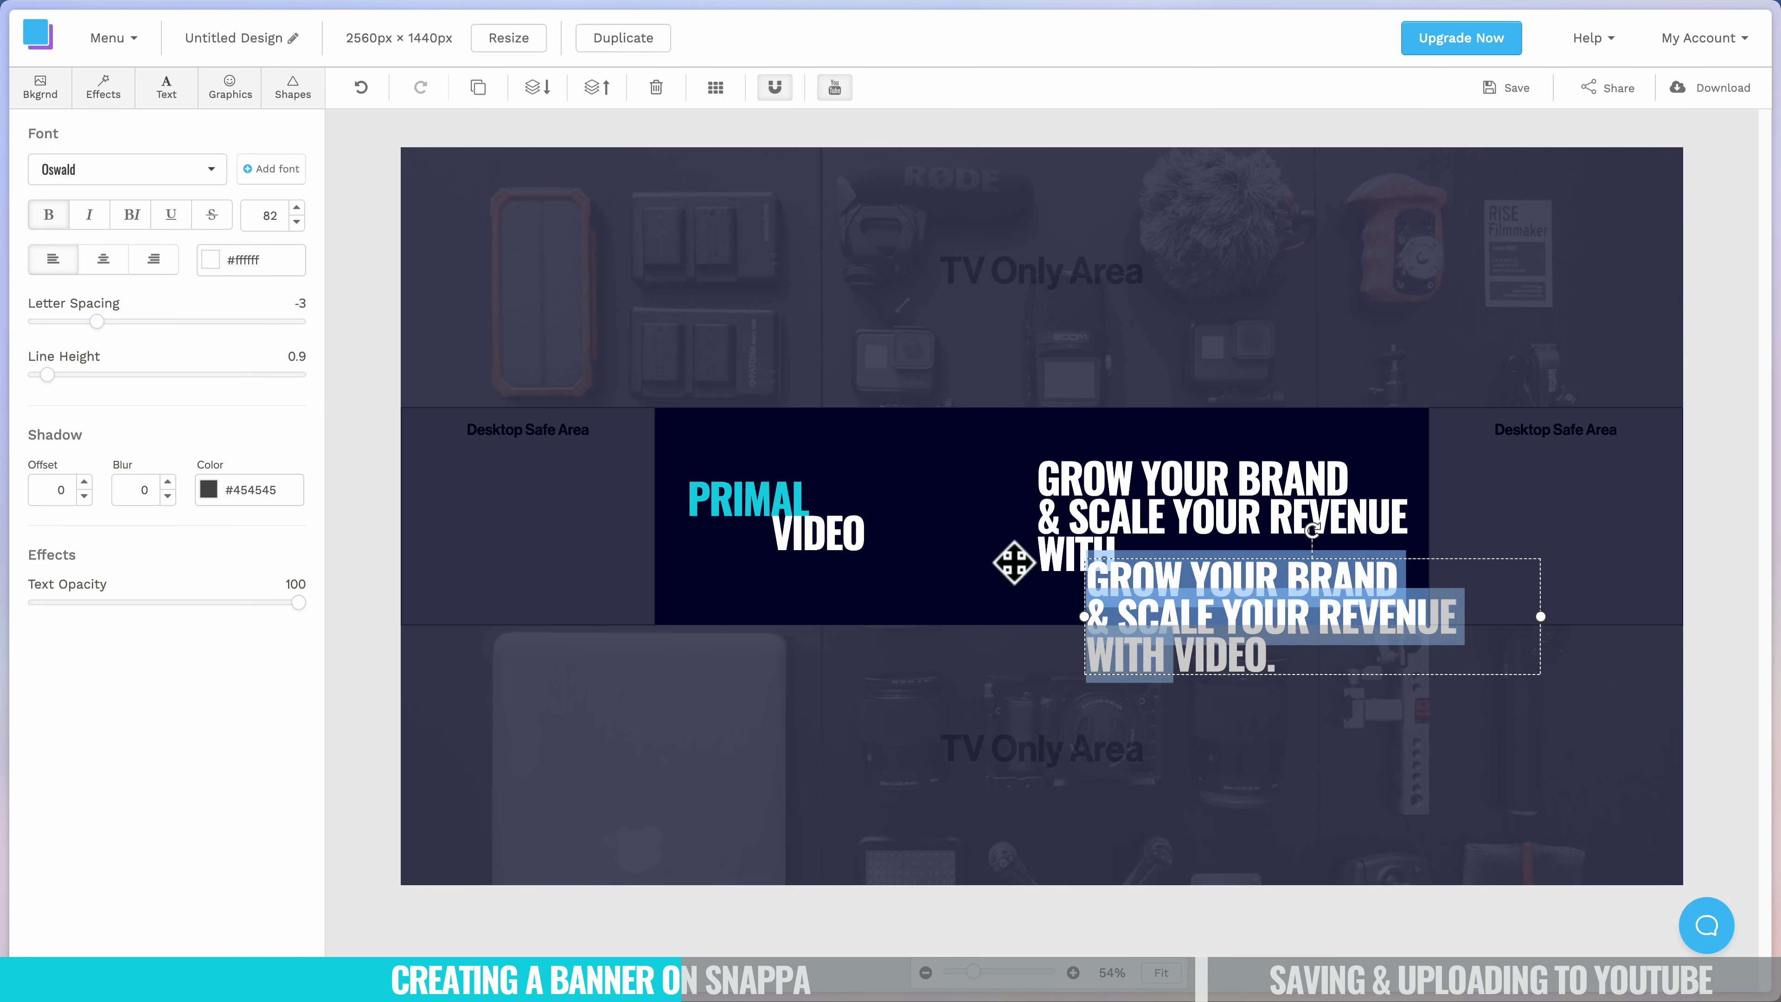
pyautogui.press('BackSpace')
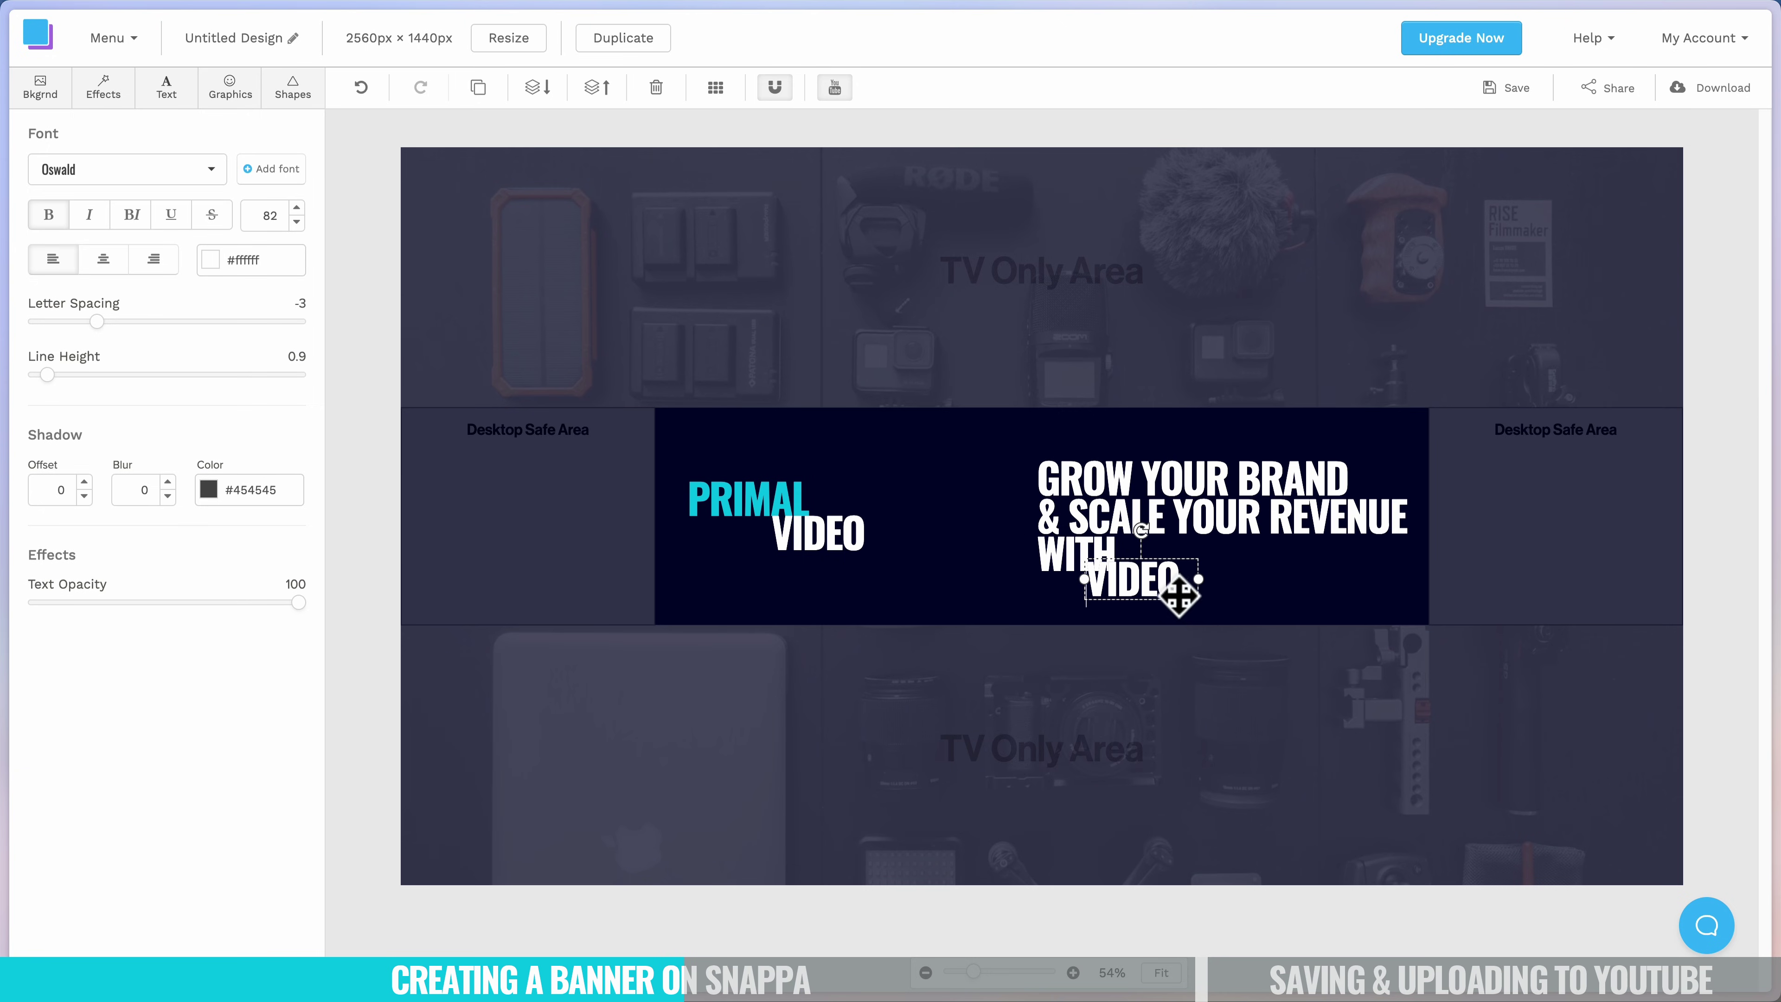
# Align the separate "VIDEO." text directly after "WITH" in the tagline and color it with the saved turquoise #02bfe0.
pyautogui.click(1233, 589)
pyautogui.moveTo(1118, 577); pyautogui.dragTo(1167, 556)
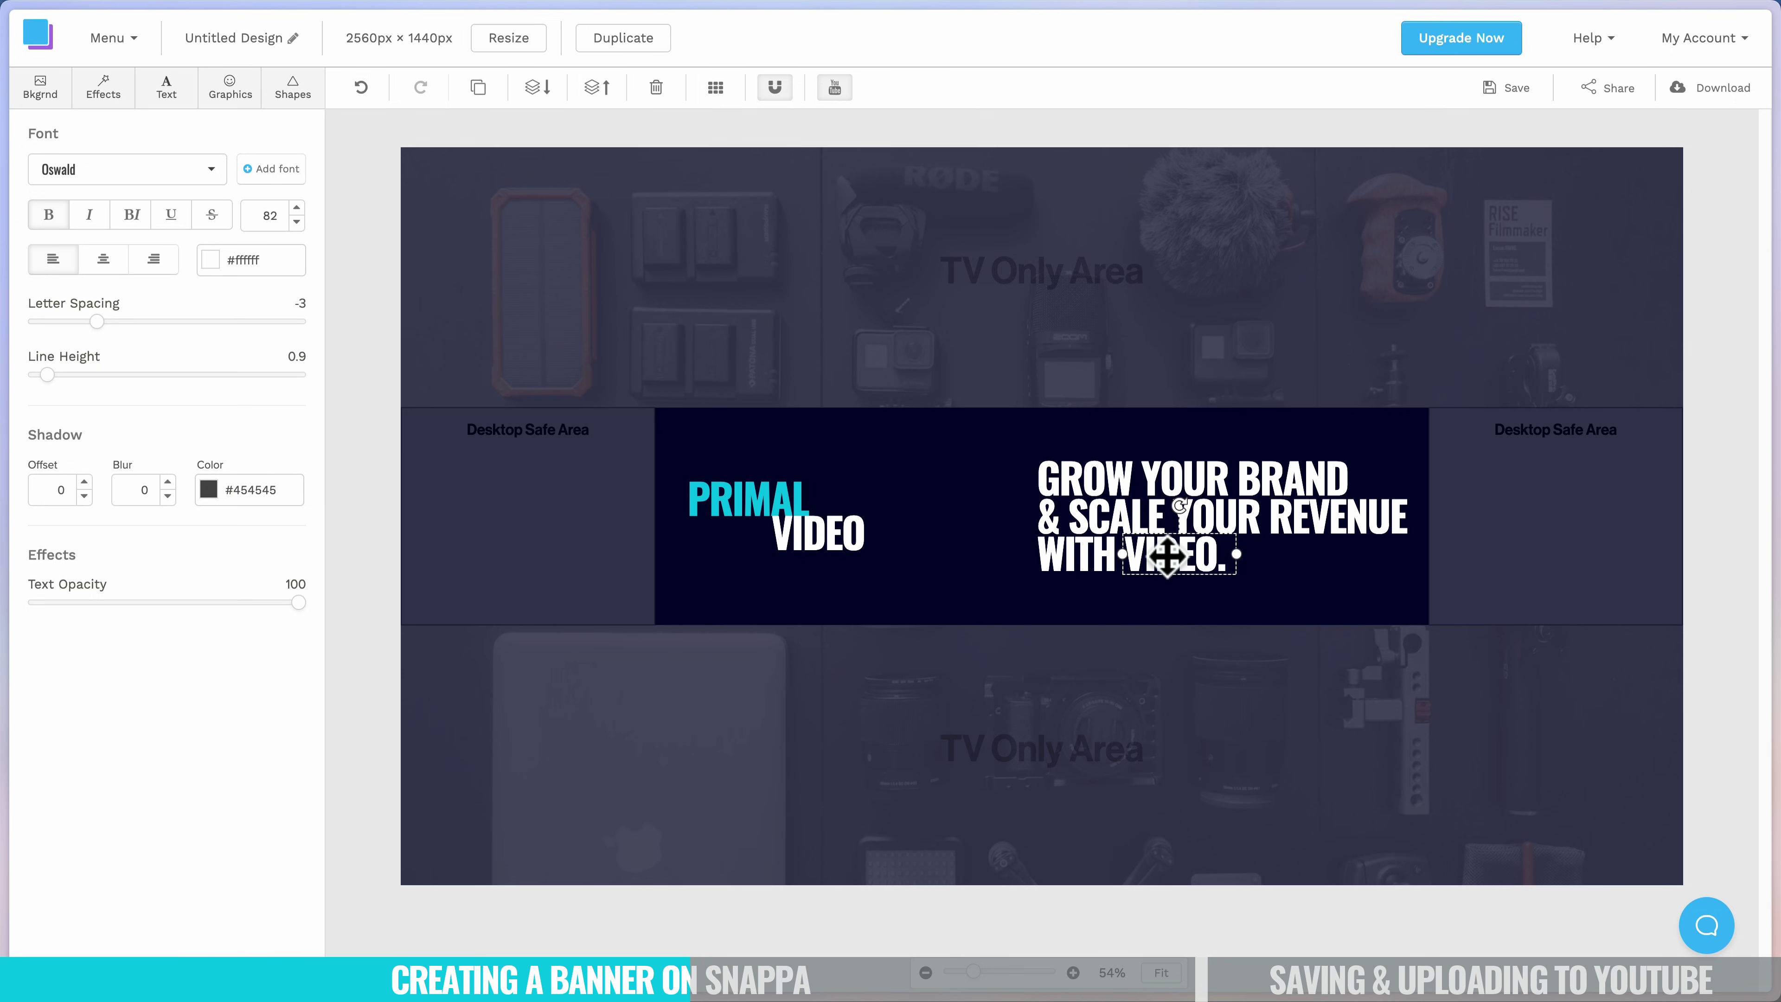
pyautogui.click(214, 259)
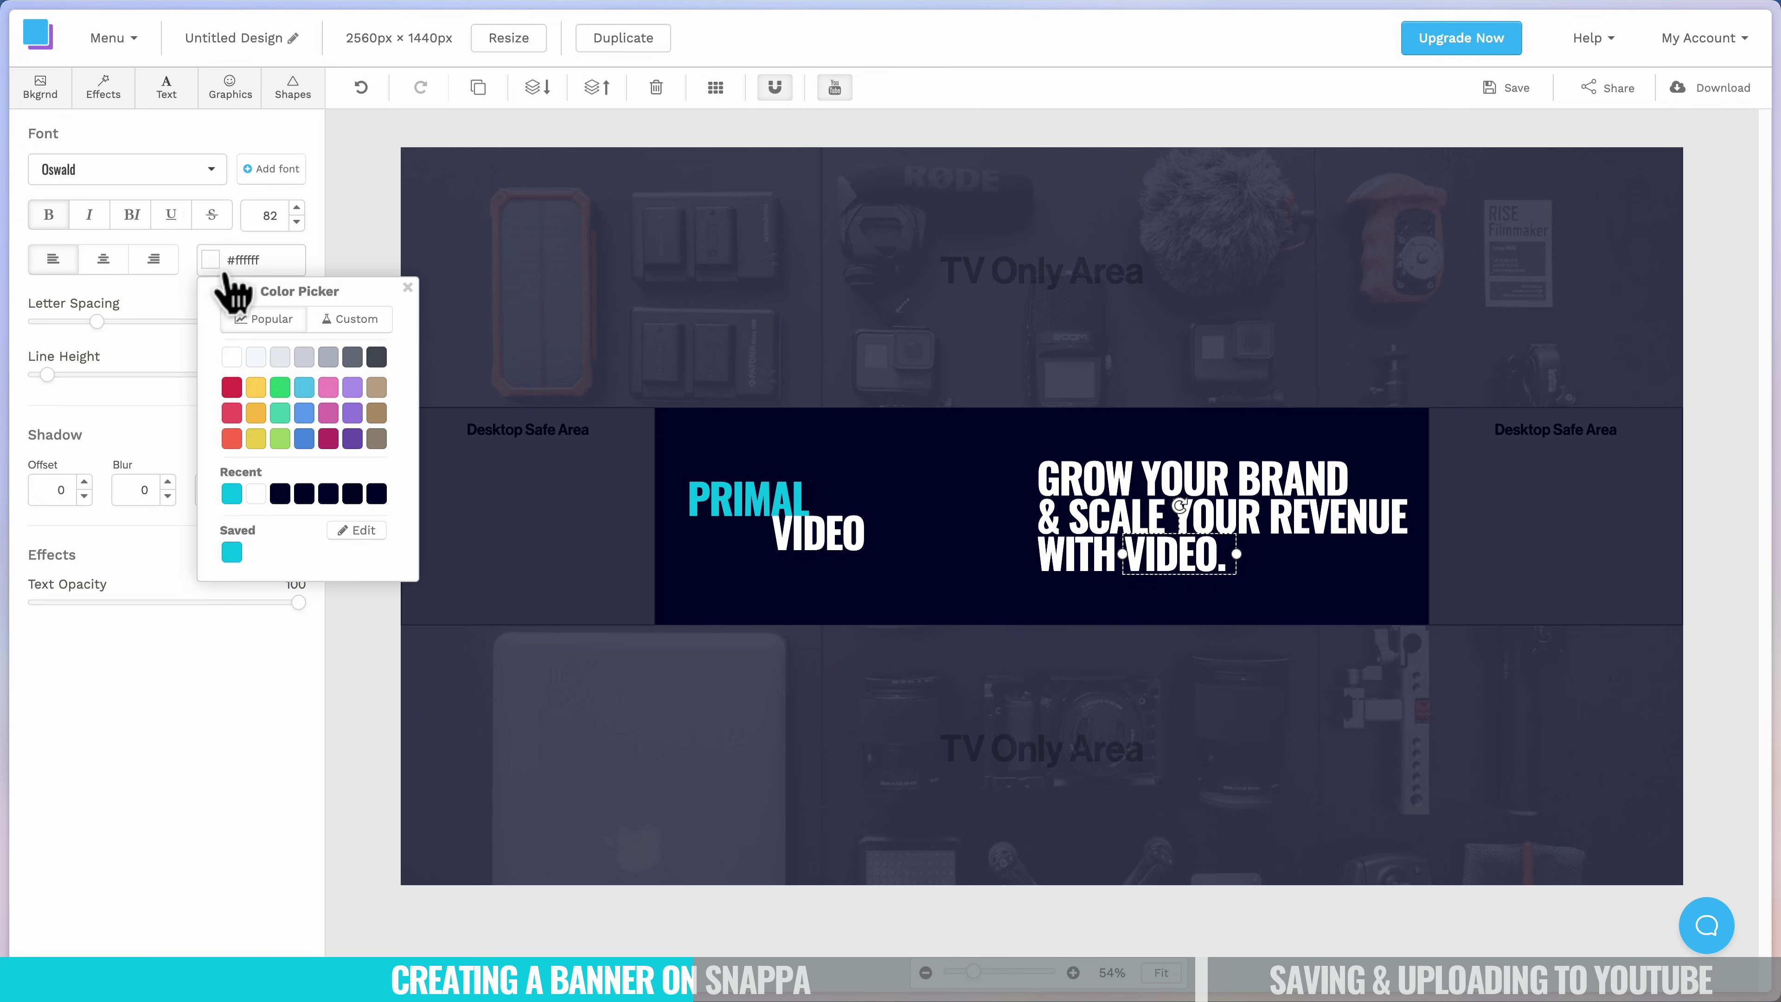
pyautogui.click(232, 552)
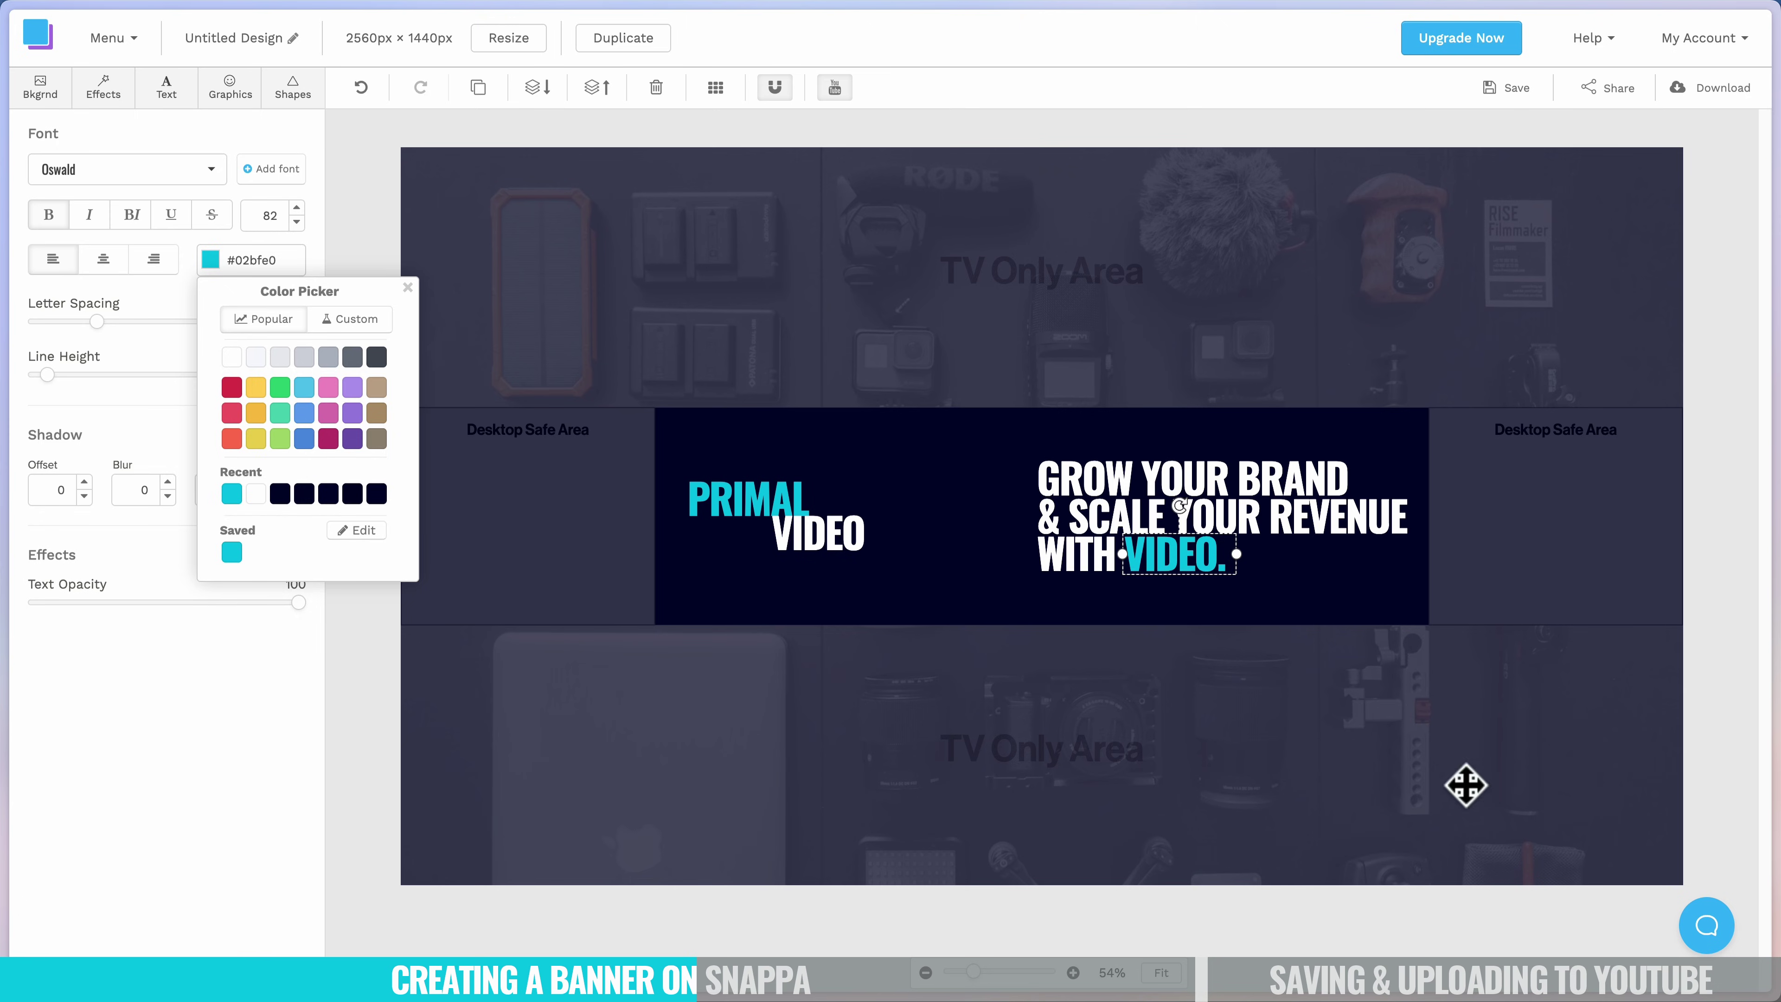
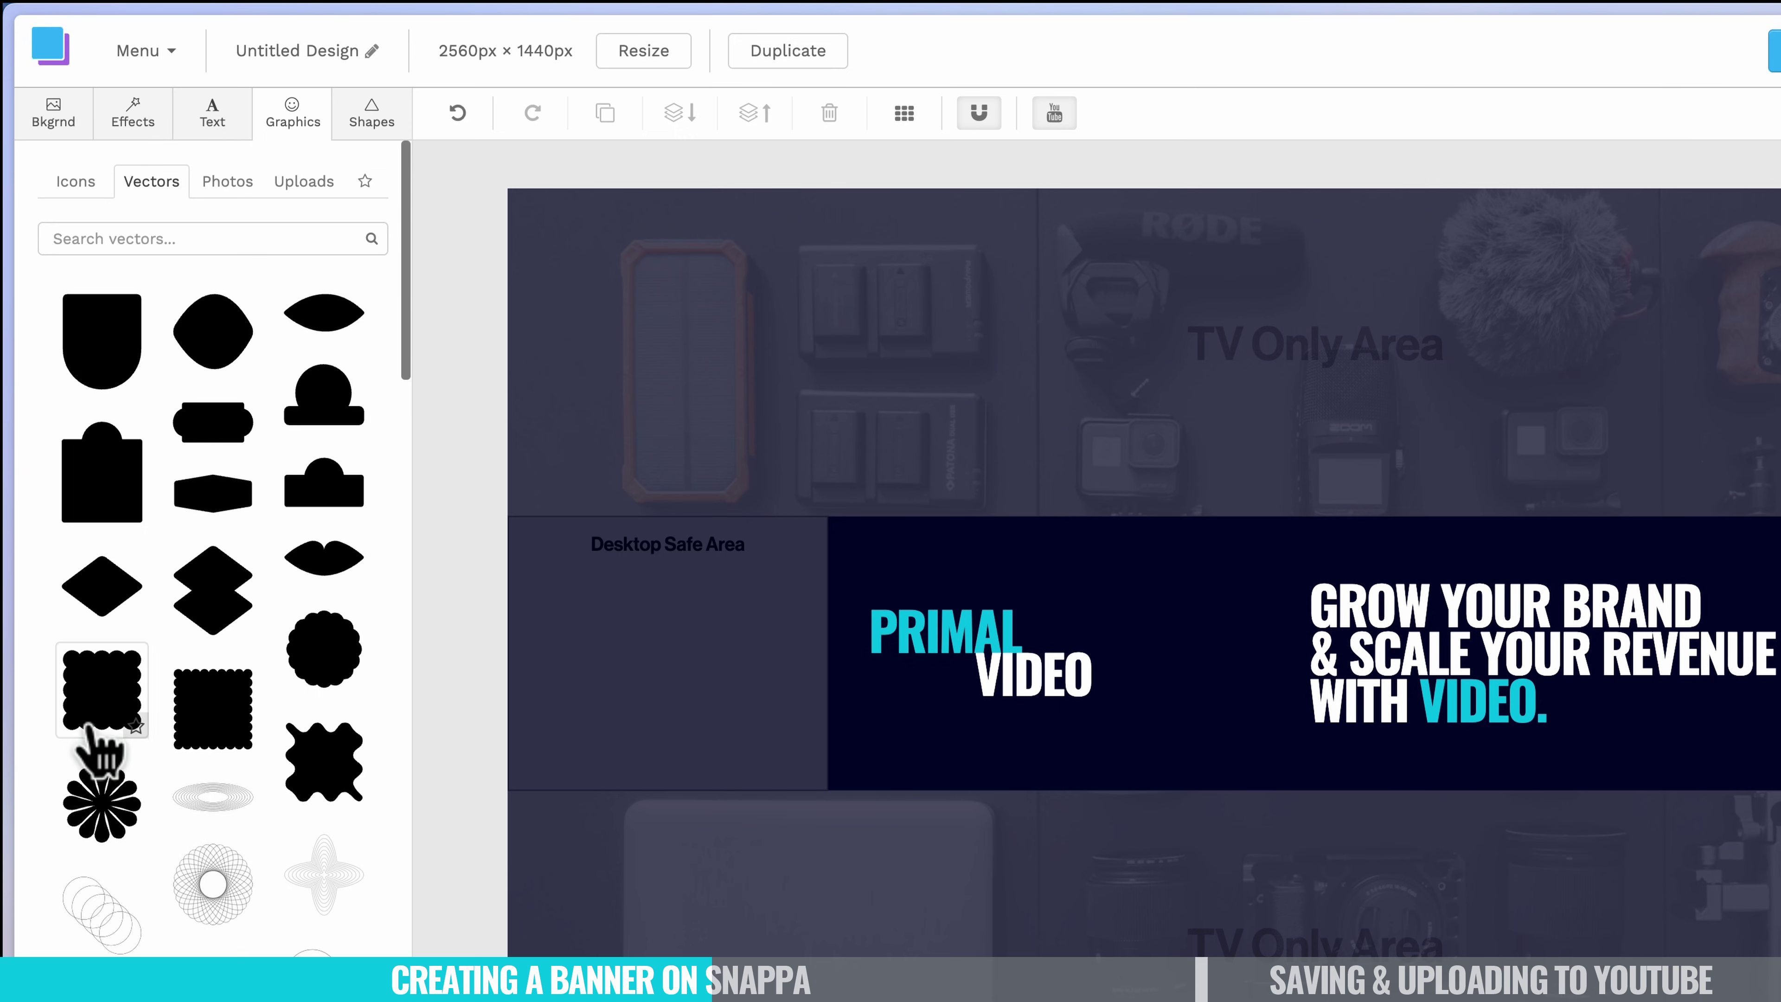
# Upload the image JB.png from the Documents folder to the design's own graphics.
pyautogui.click(225, 184)
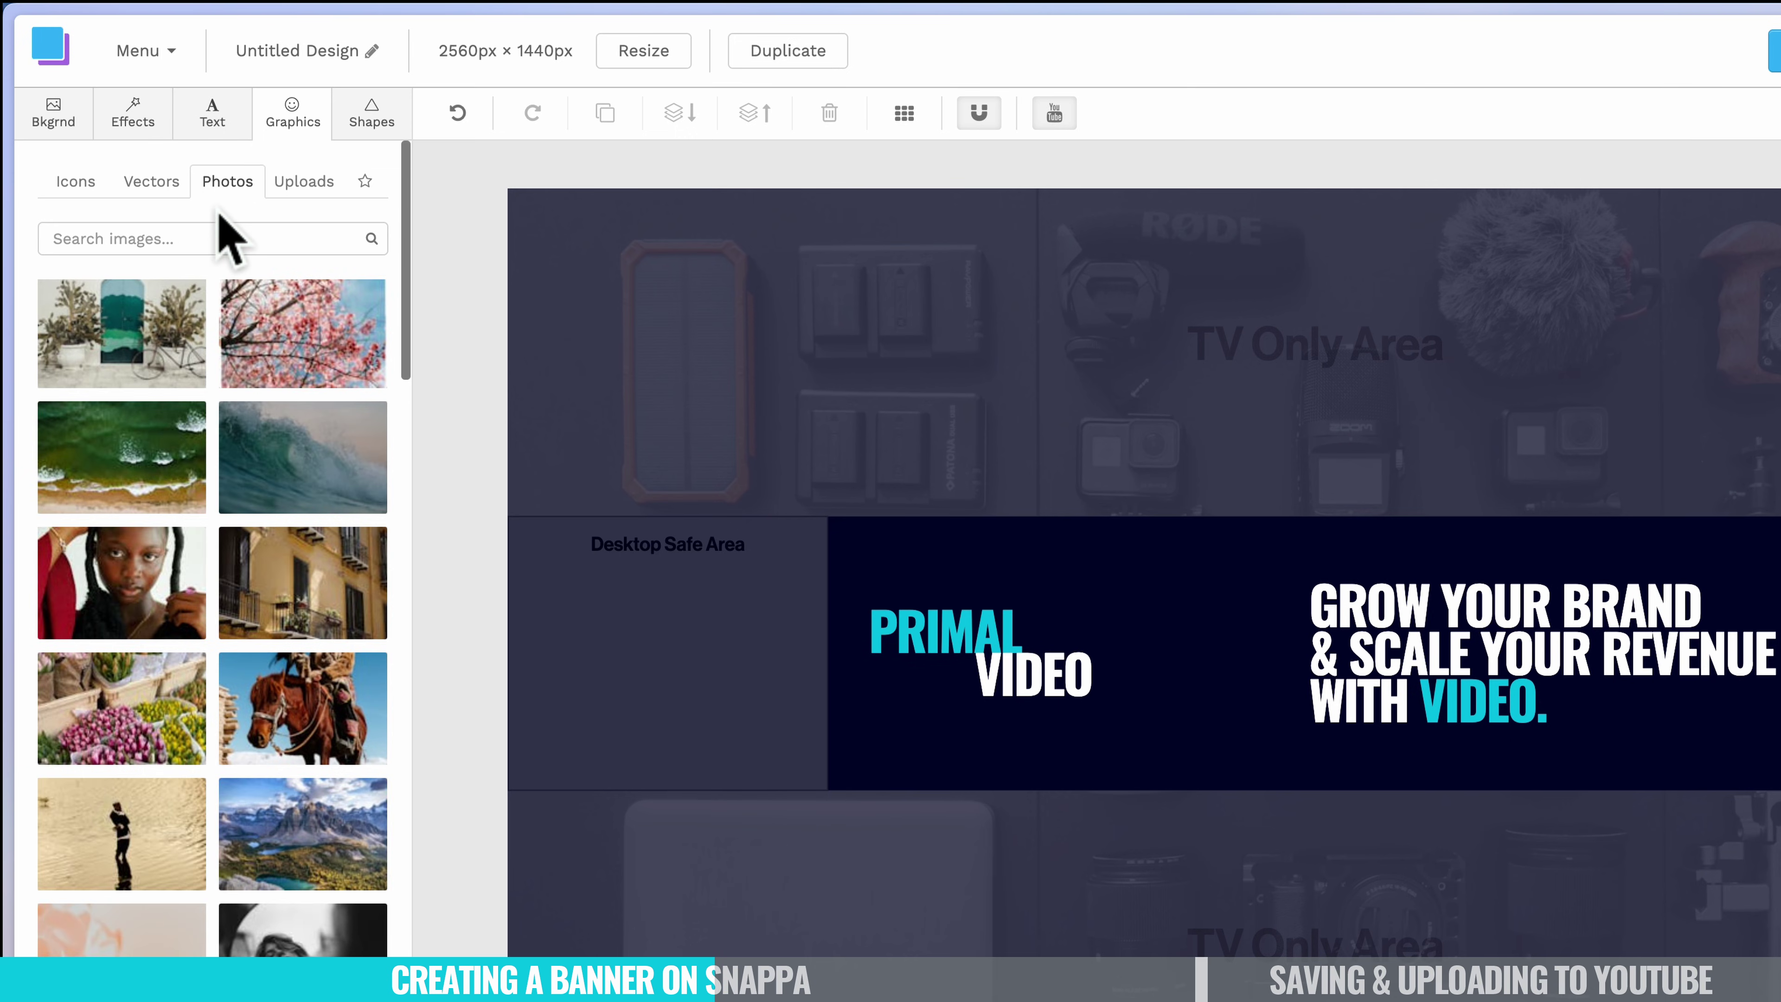
pyautogui.click(303, 188)
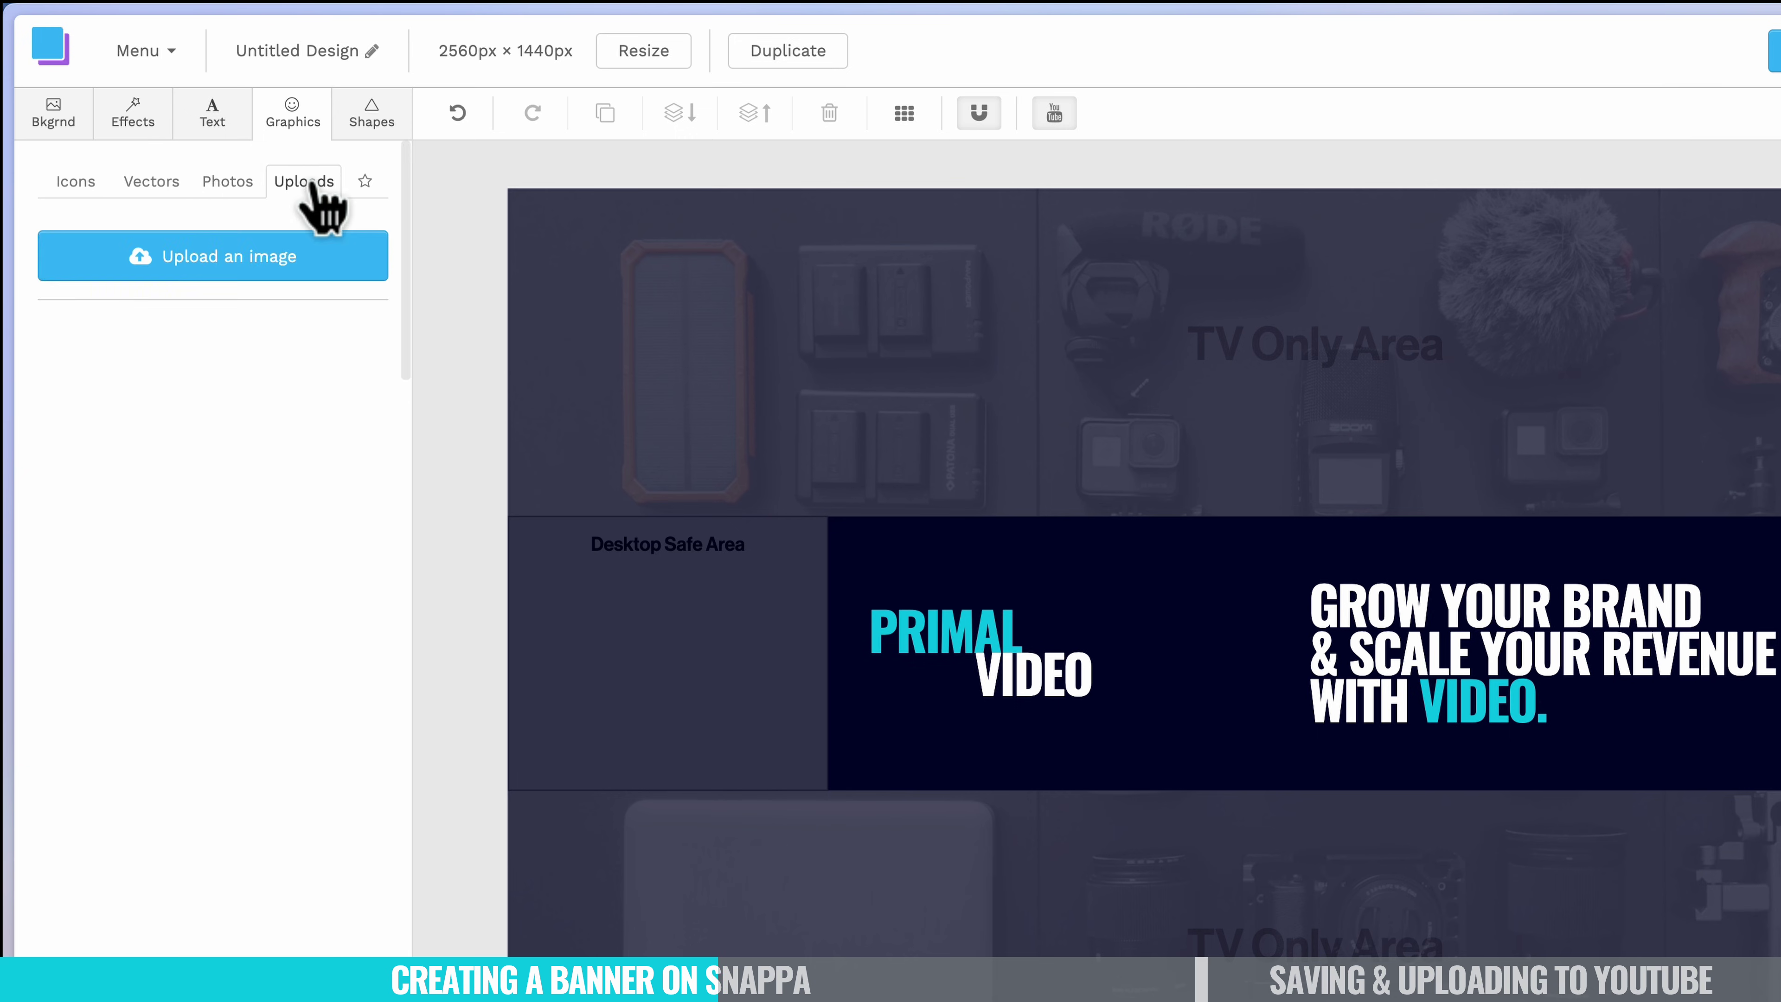
pyautogui.click(198, 277)
pyautogui.click(520, 225)
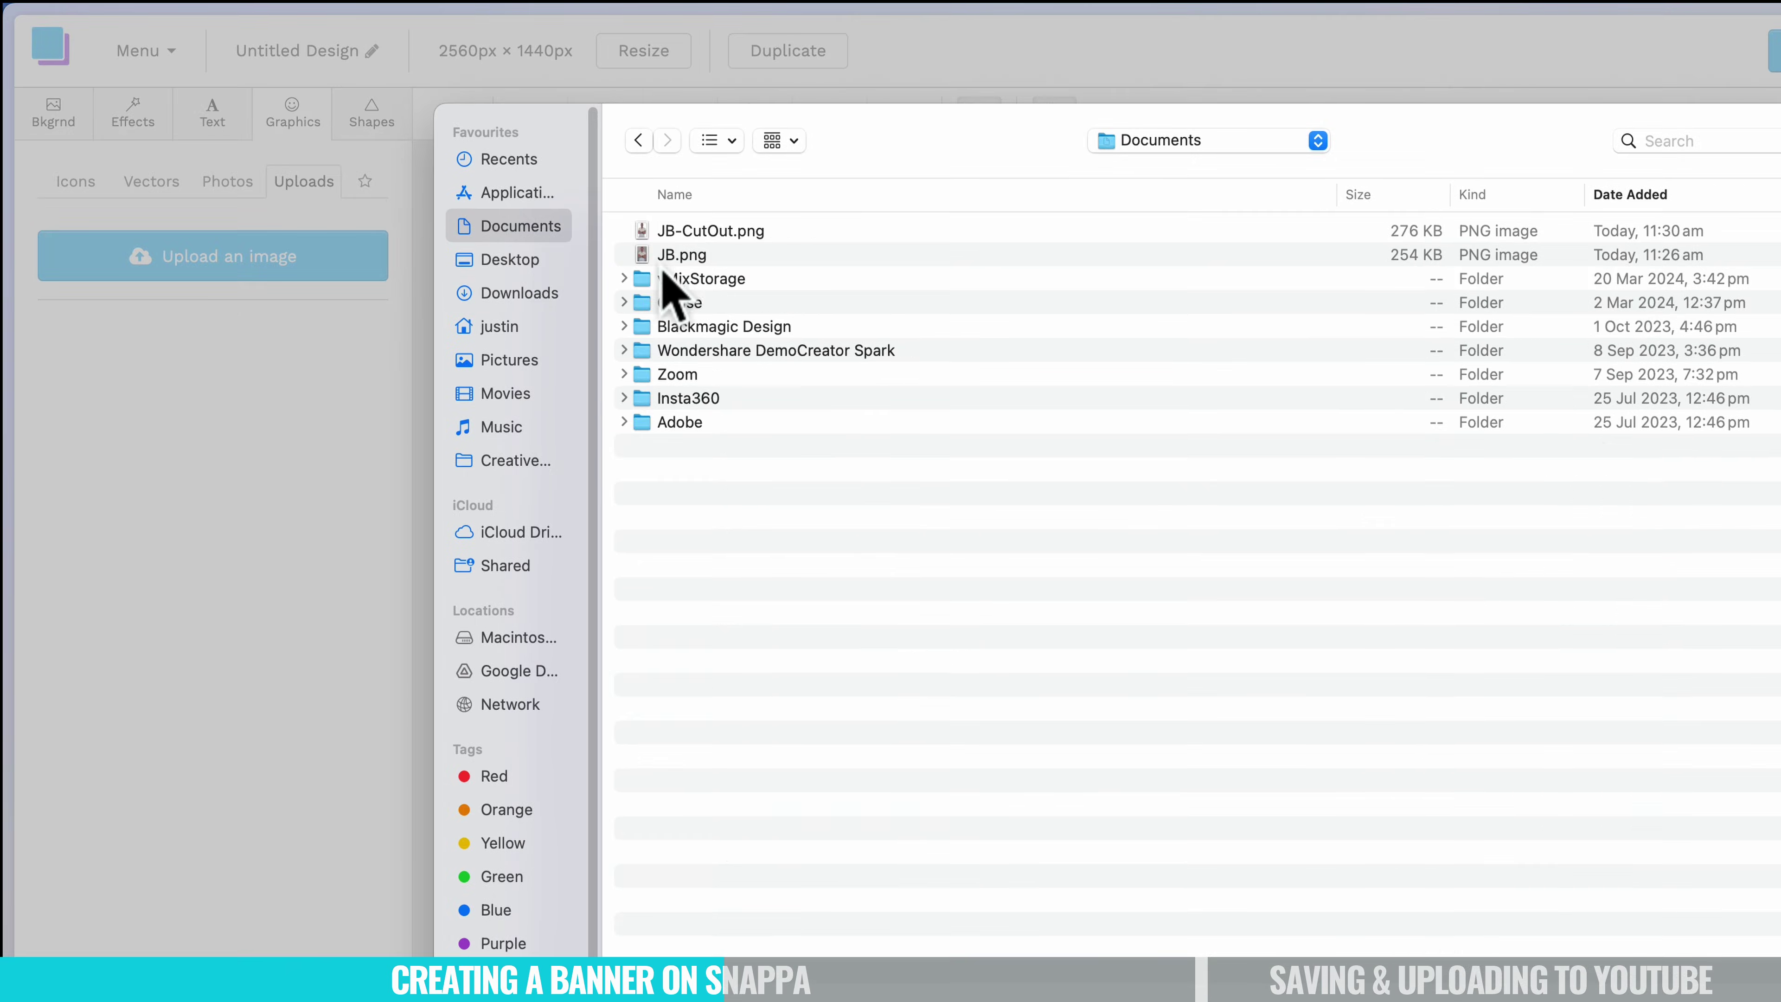
pyautogui.click(666, 258)
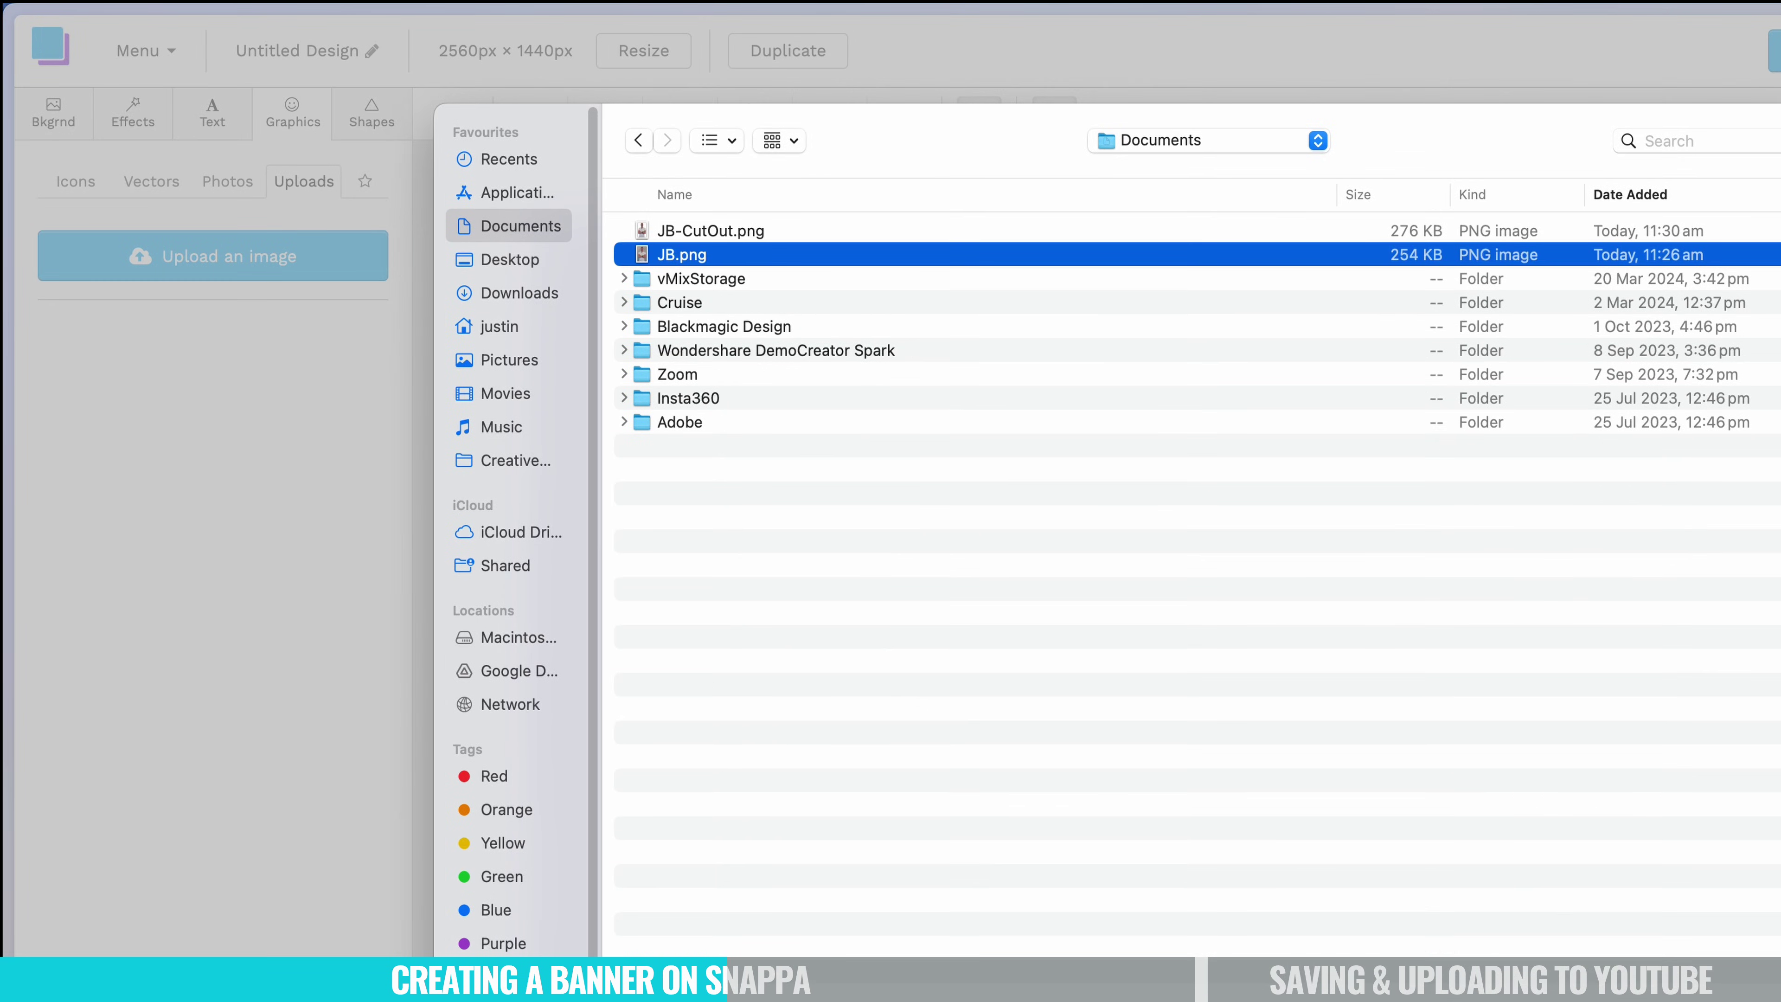
pyautogui.press('Return')
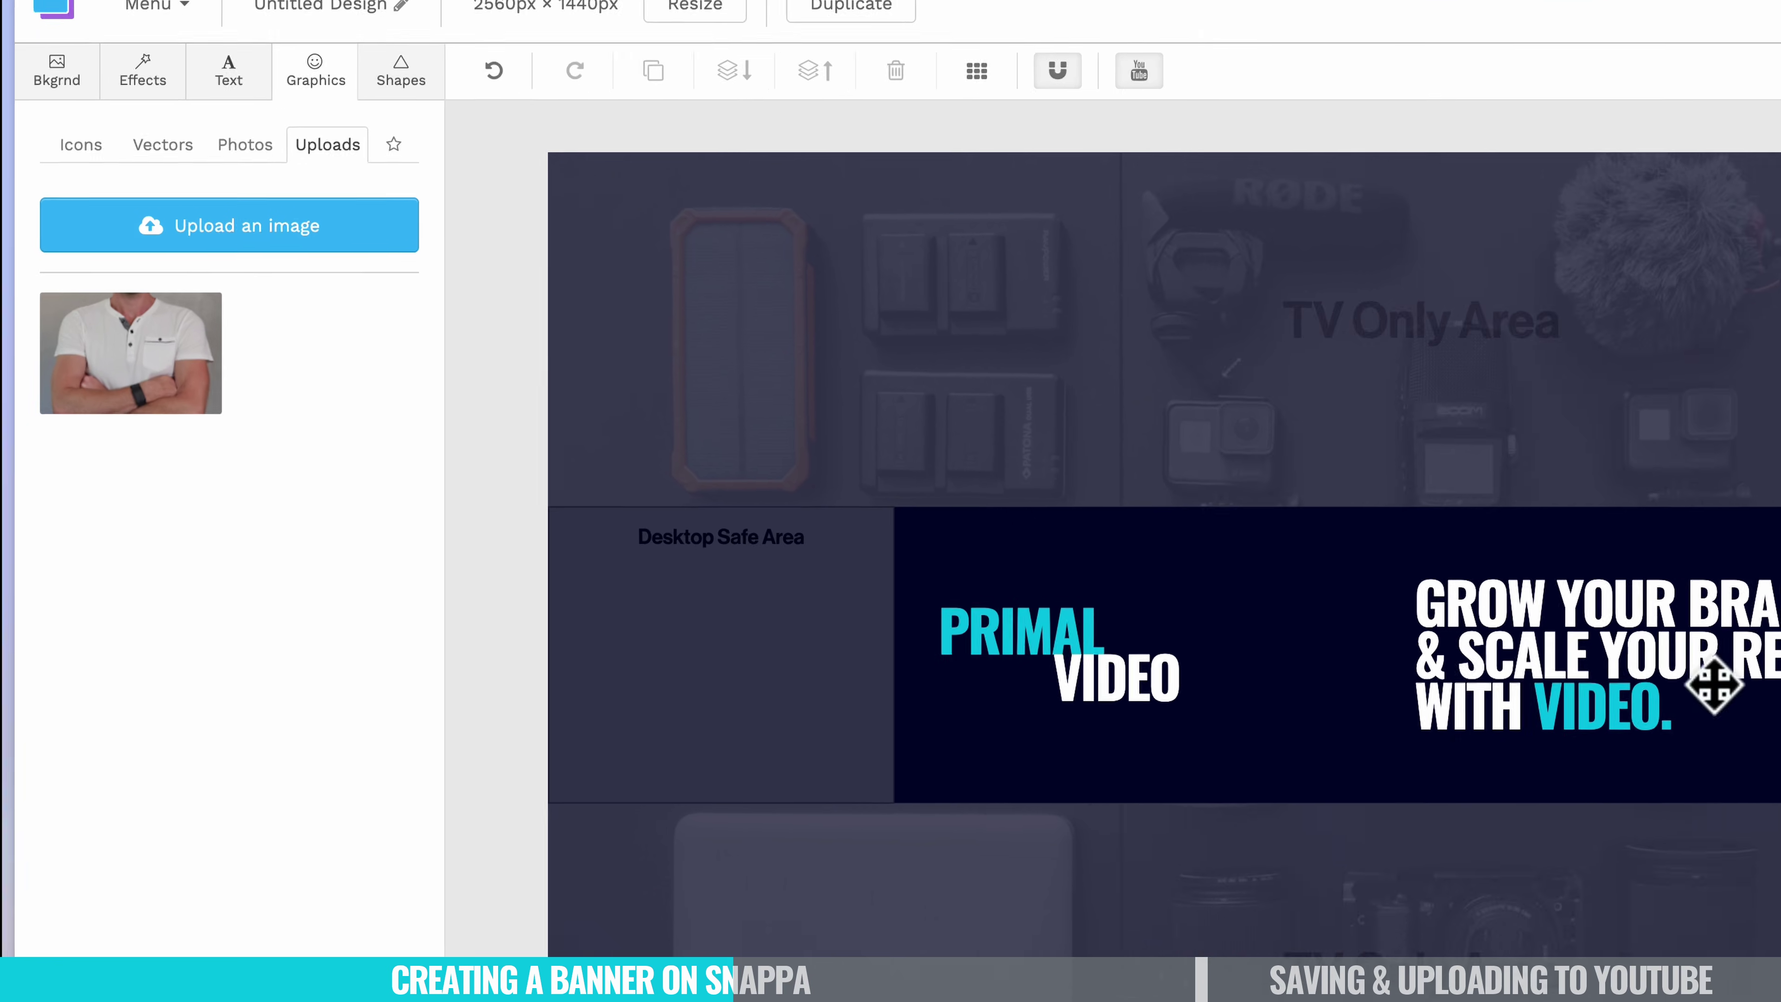
# Apply the crop of the uploaded portrait photo at its full frame and add the photo to the middle of the banner.
pyautogui.click(60, 245)
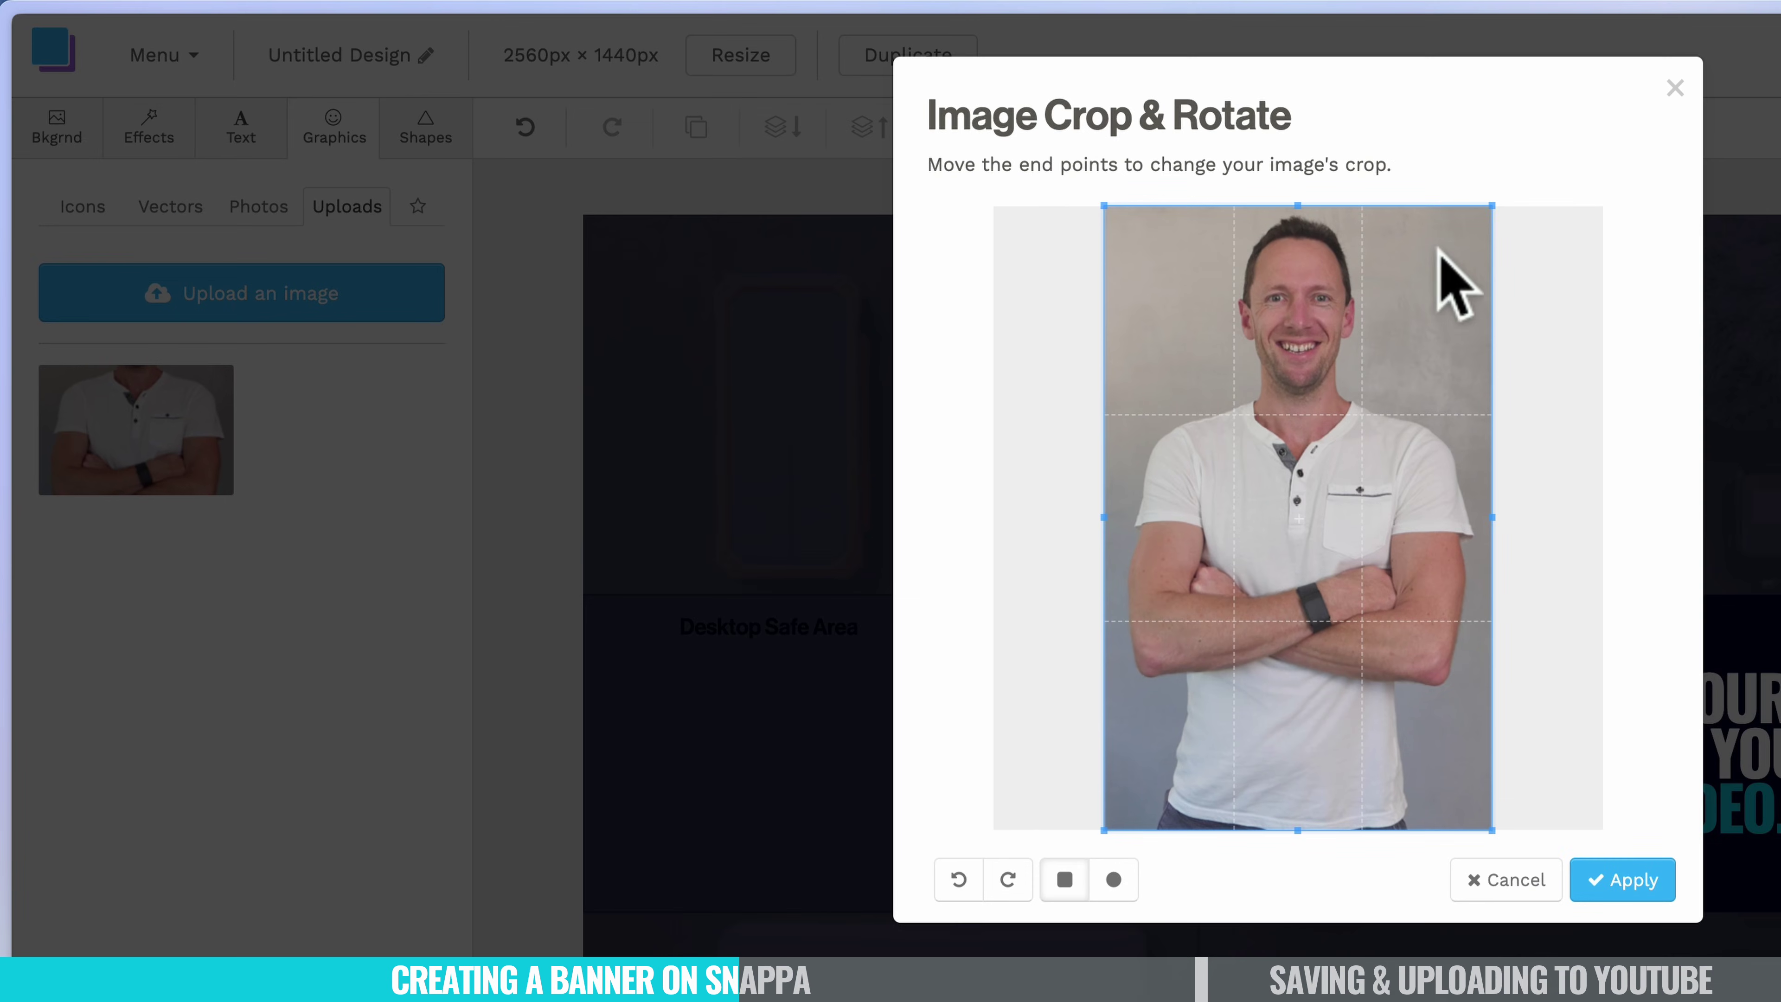
pyautogui.moveTo(1501, 193)
pyautogui.mouseDown()
pyautogui.moveTo(1403, 258)
pyautogui.moveTo(1470, 204)
pyautogui.mouseUp()
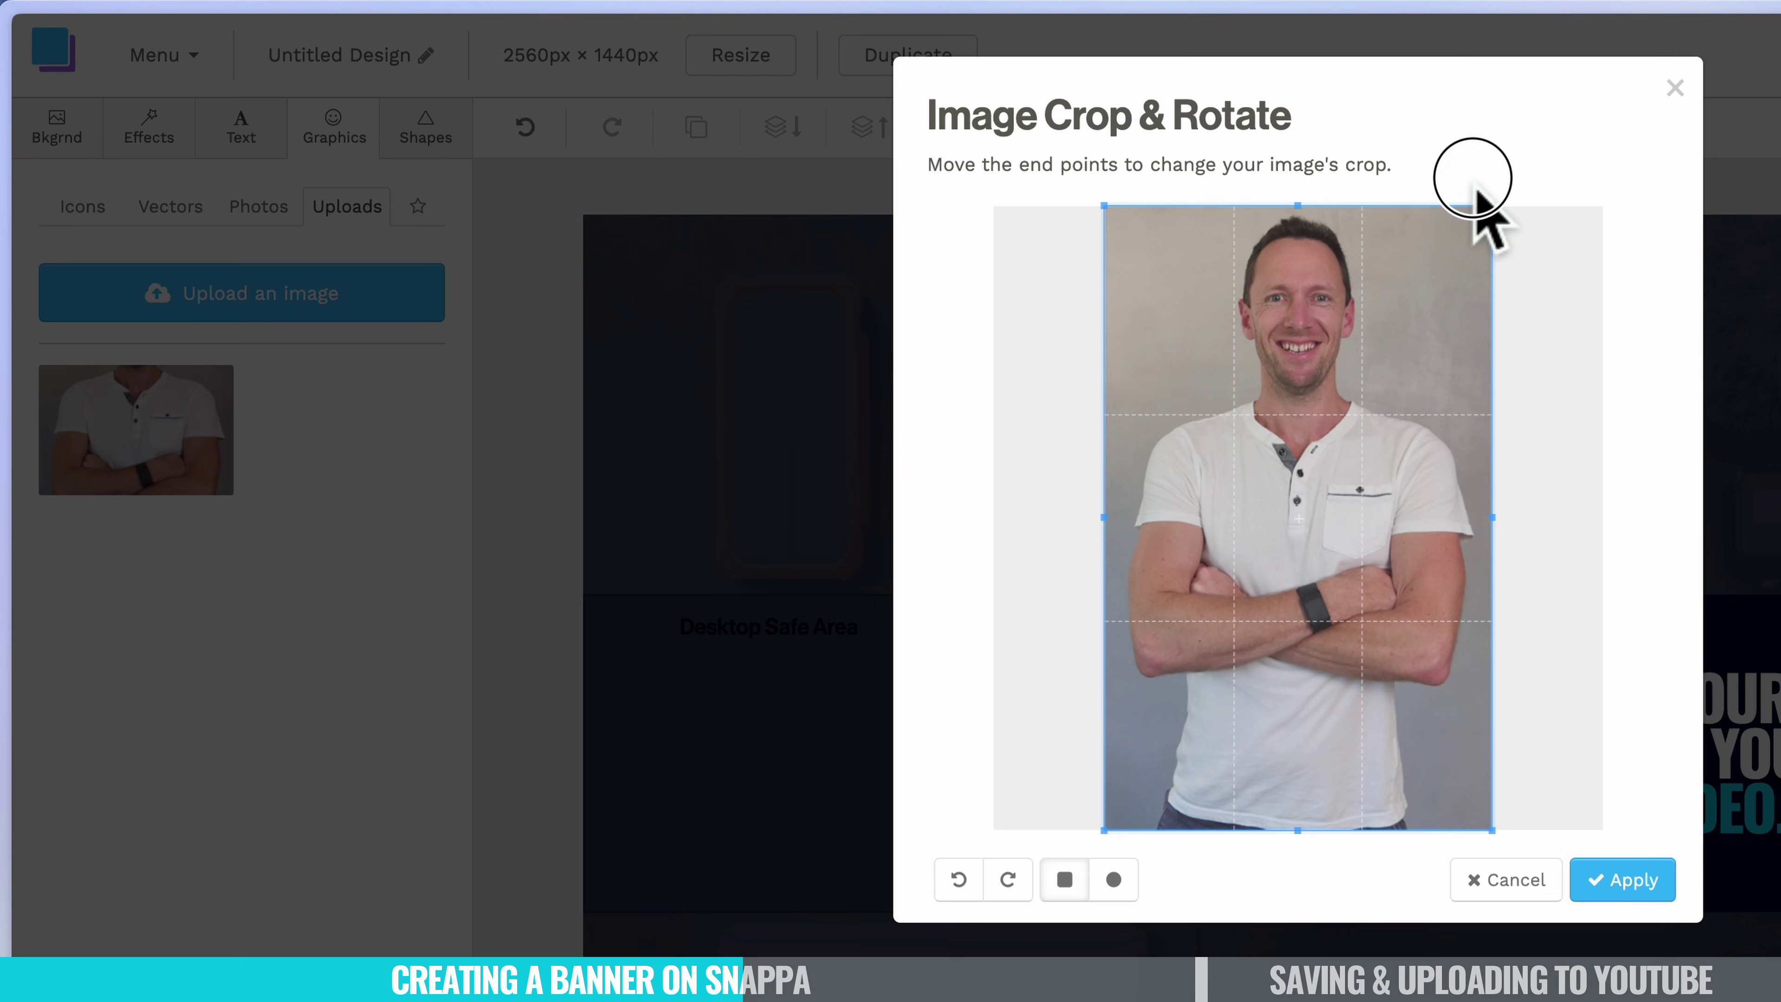
pyautogui.click(1622, 887)
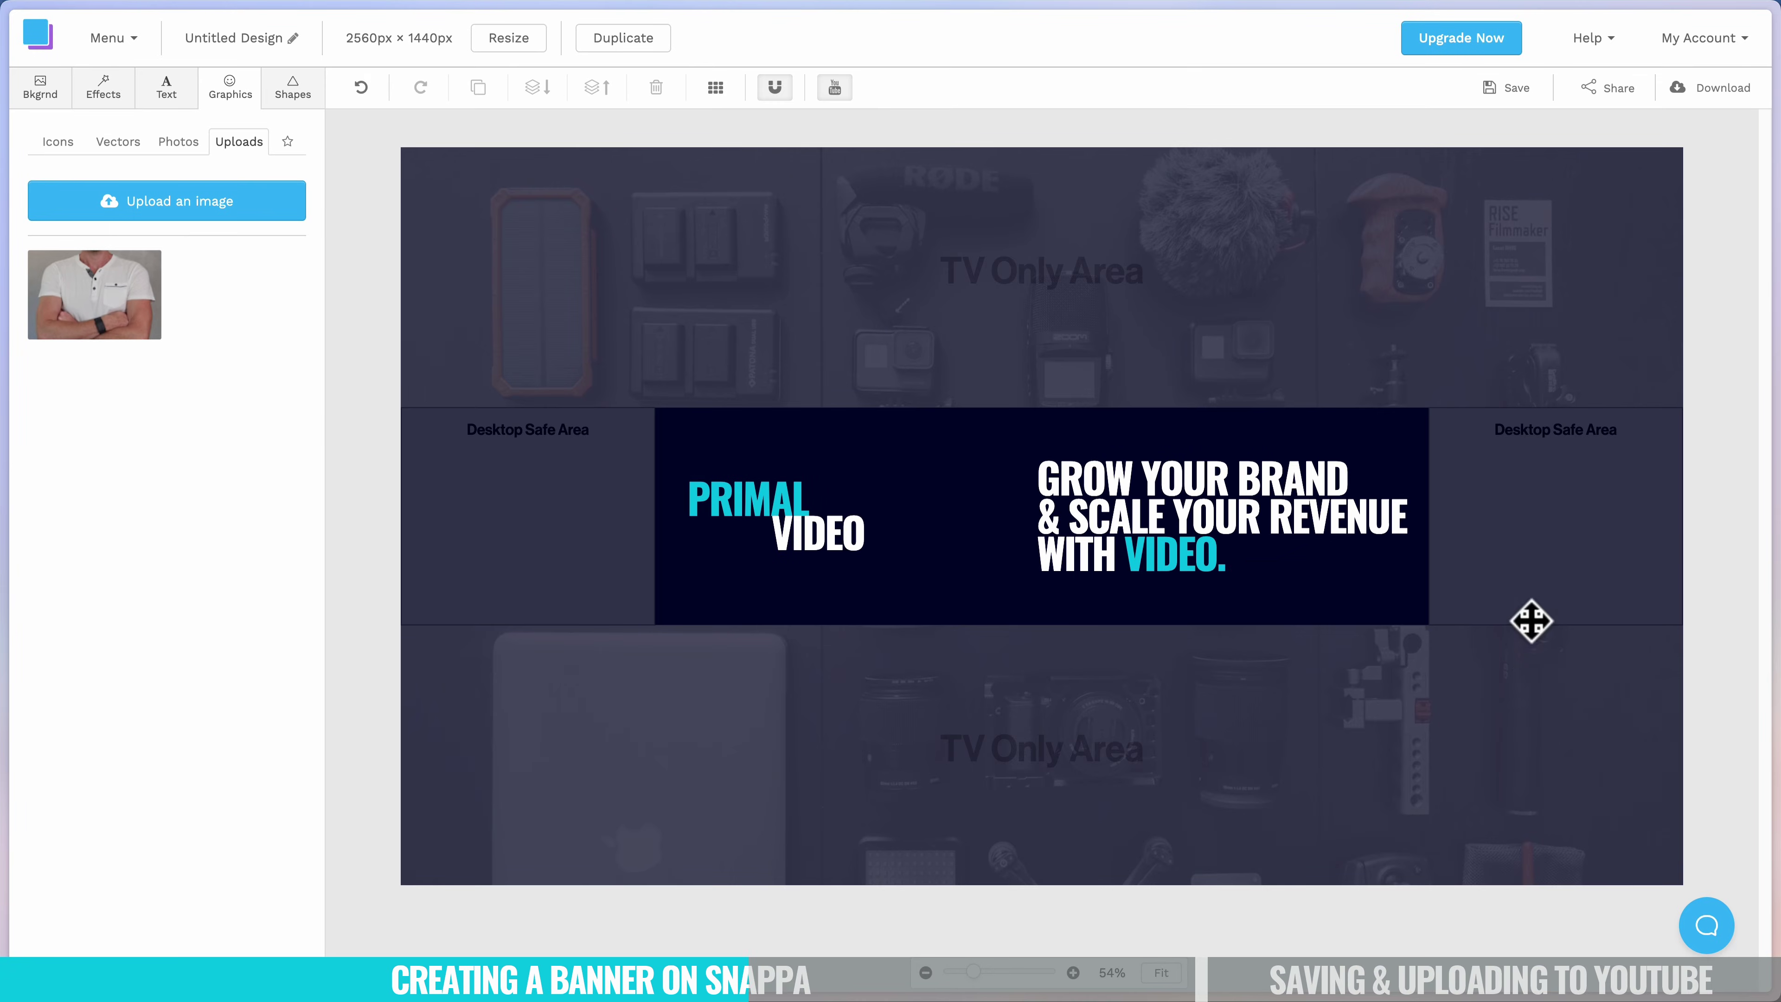
pyautogui.click(112, 313)
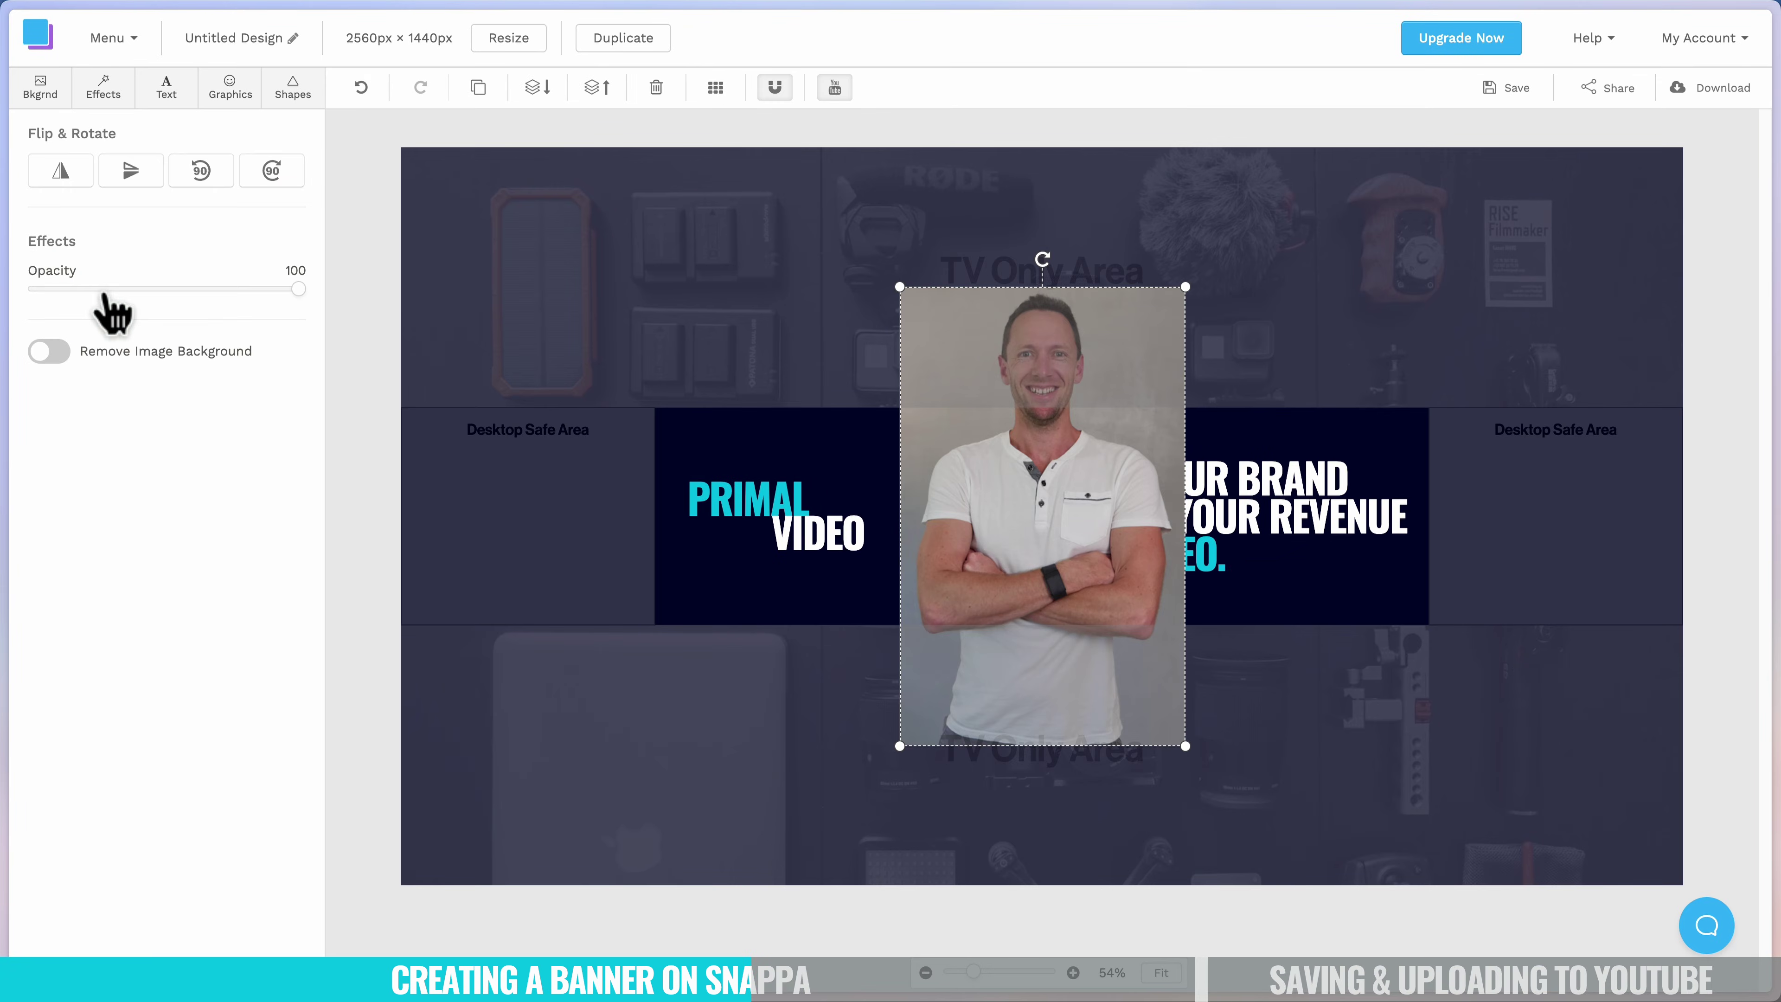
# Try to remove the portrait photo's background and compare the monthly and yearly prices of the upgrade plans.
pyautogui.moveTo(1098, 481); pyautogui.dragTo(1049, 590)
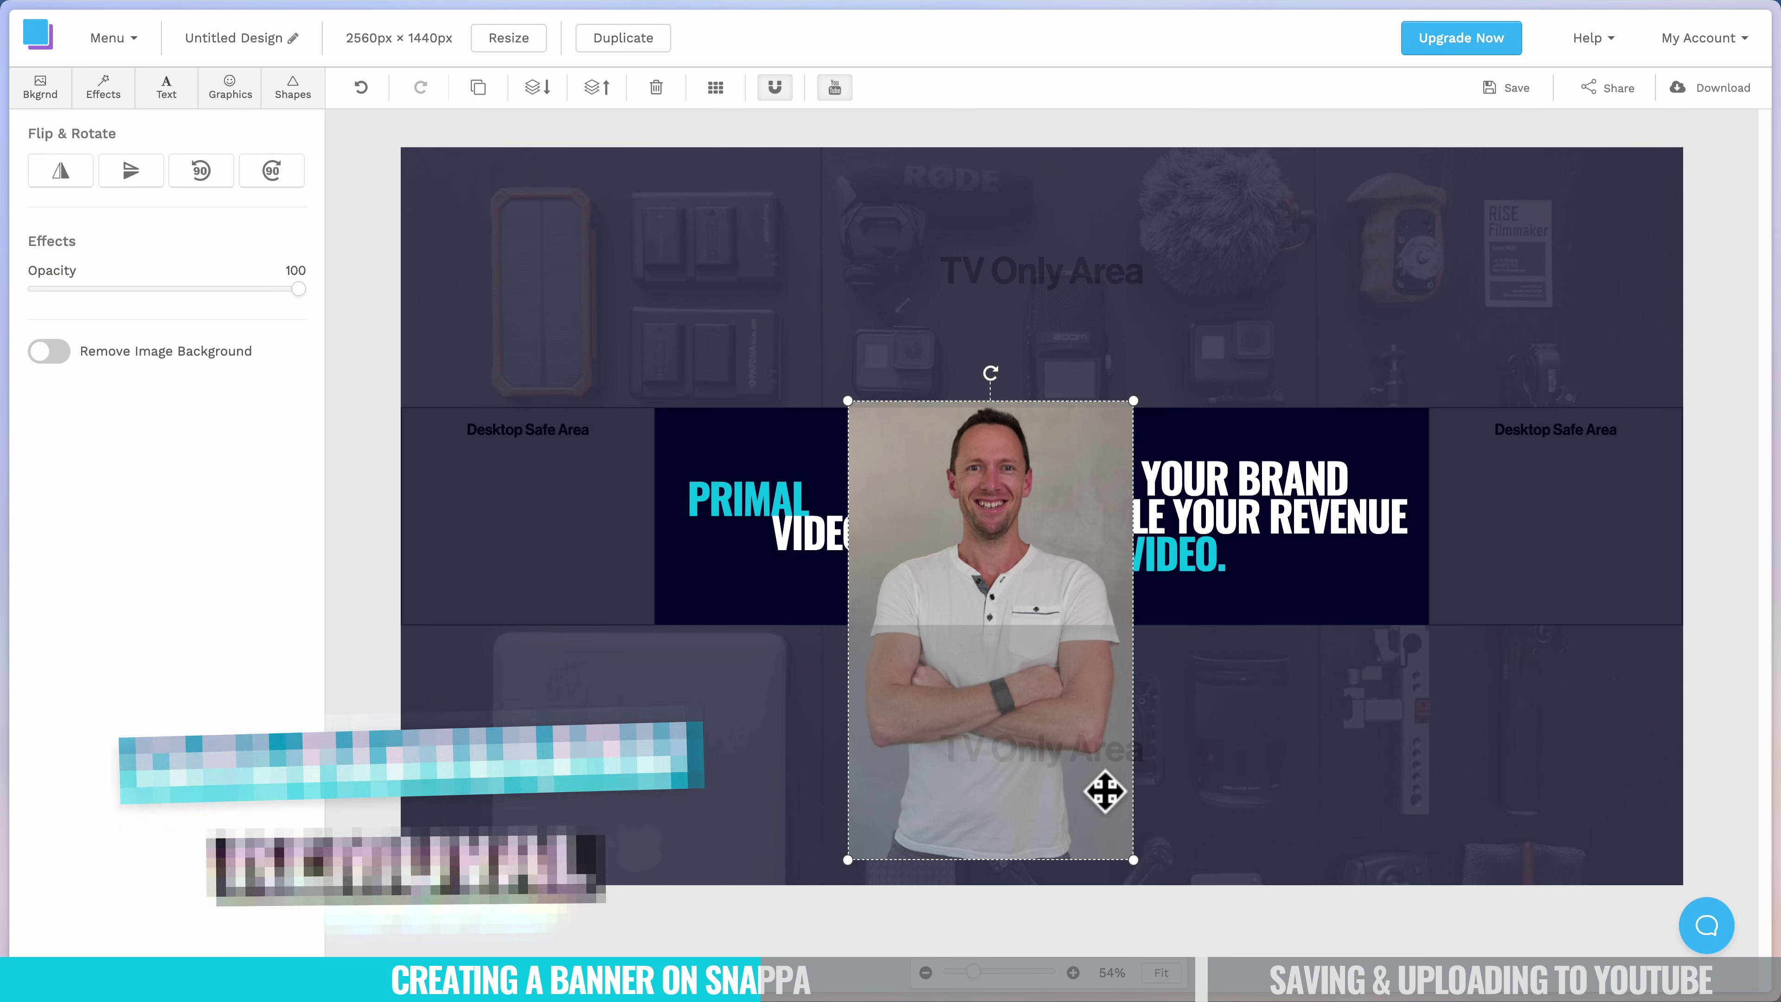
pyautogui.click(62, 358)
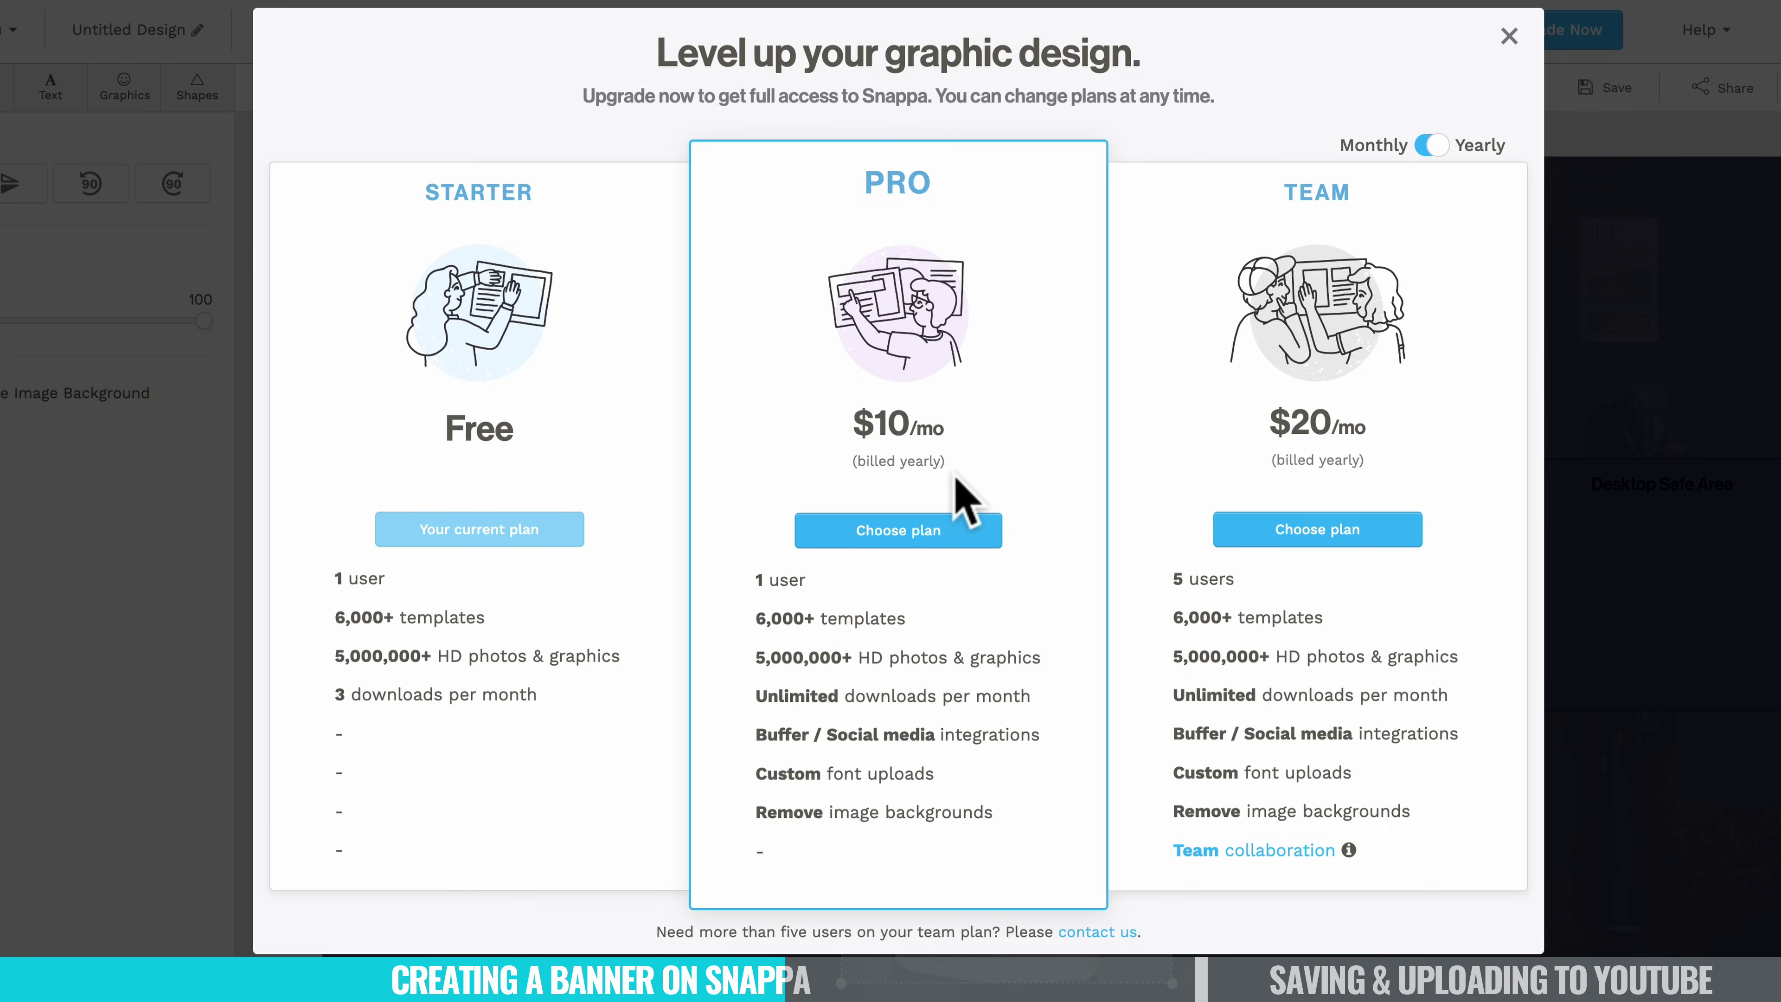
pyautogui.click(1443, 149)
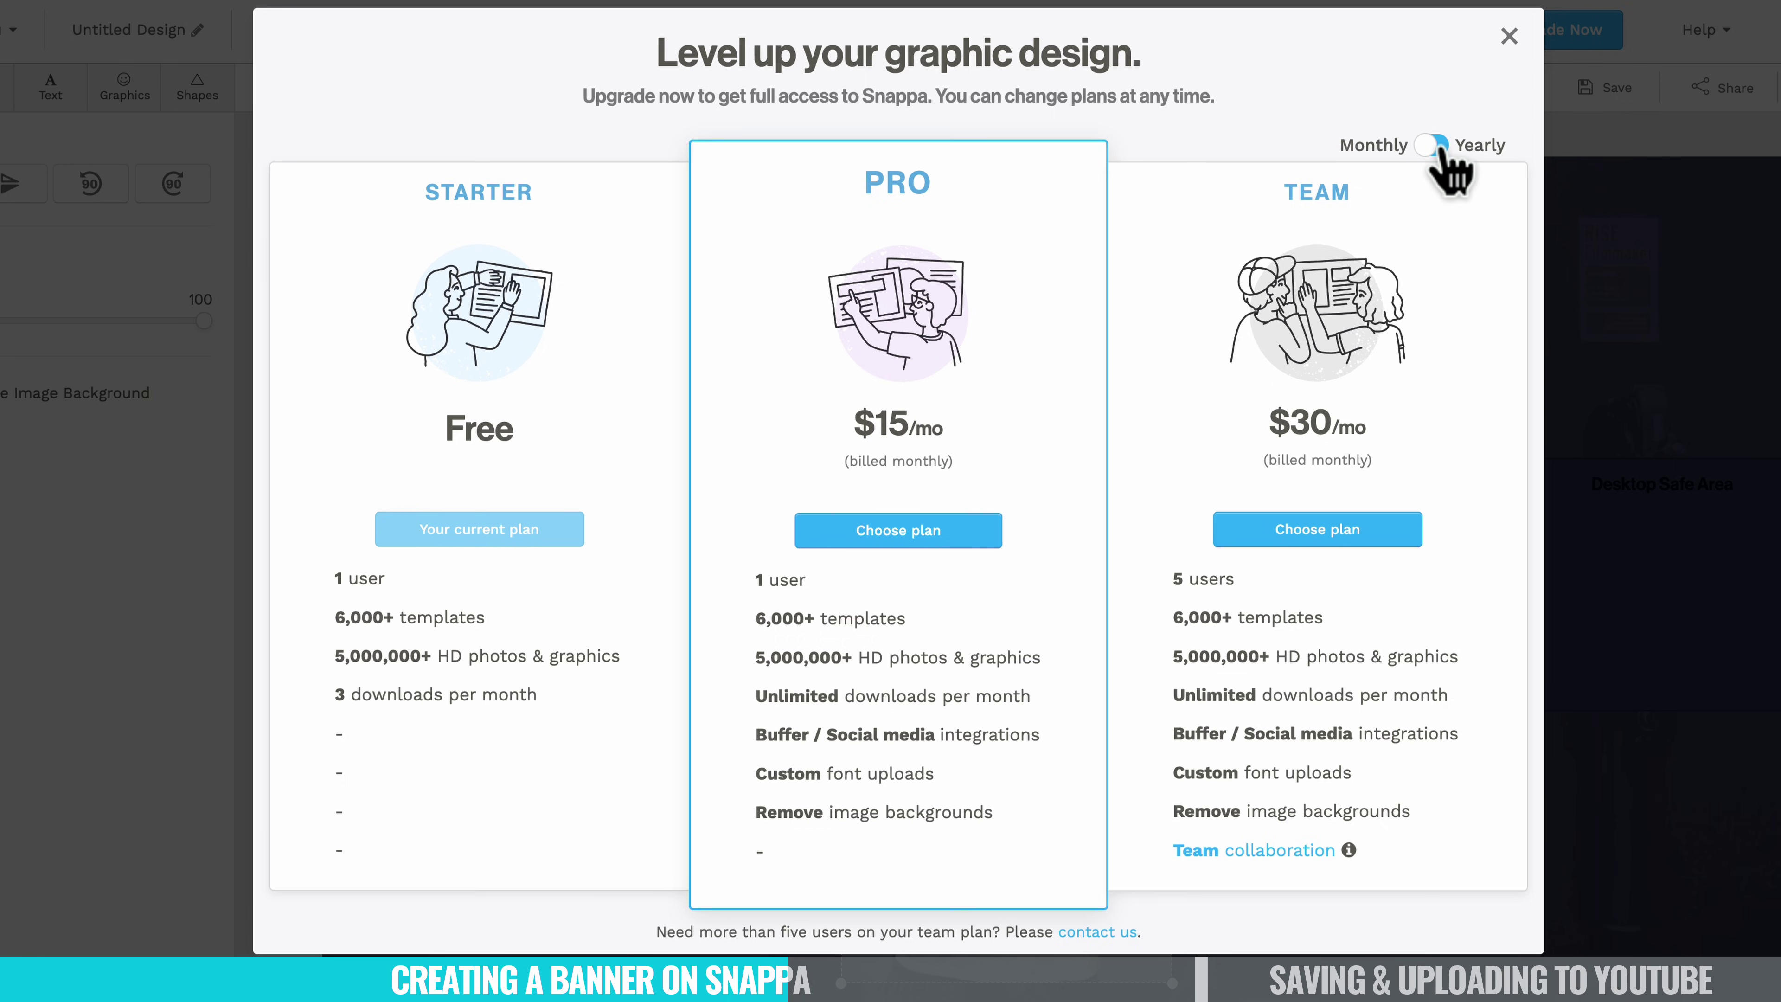
pyautogui.click(1440, 151)
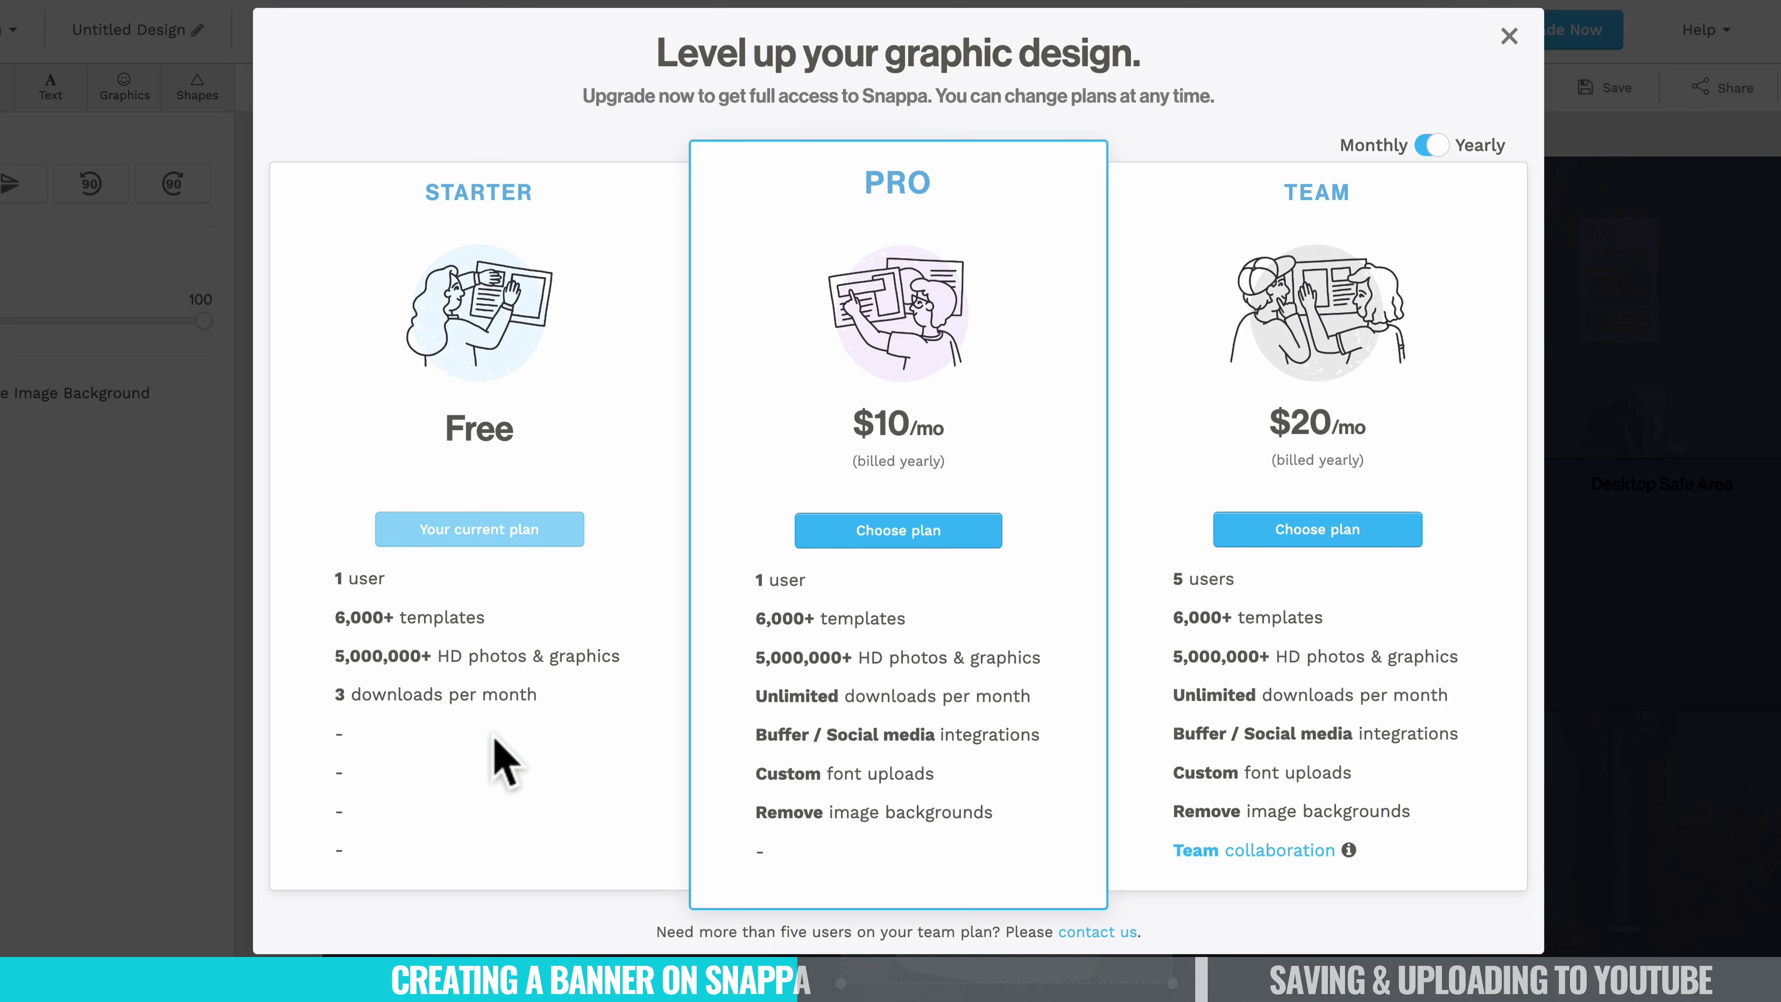
pyautogui.press('Escape')
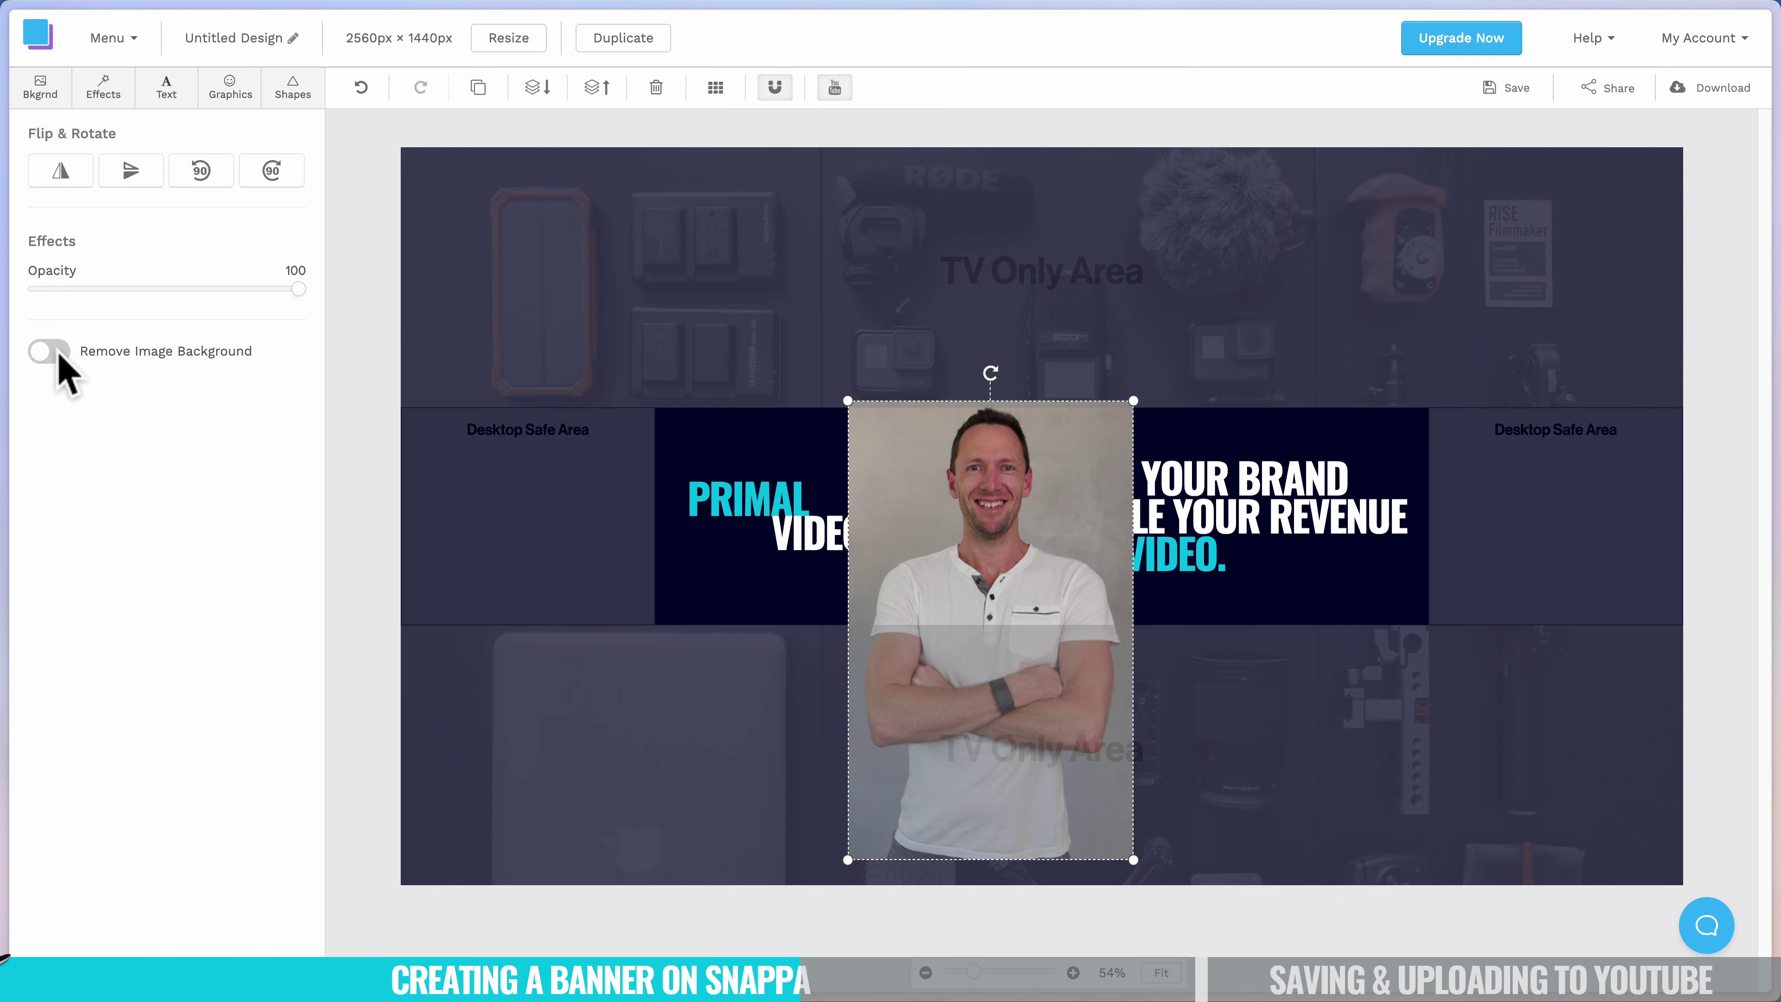
# Replace the portrait photo on the banner with the image JB-CutOut.png uploaded from the Documents folder.
pyautogui.press('Delete')
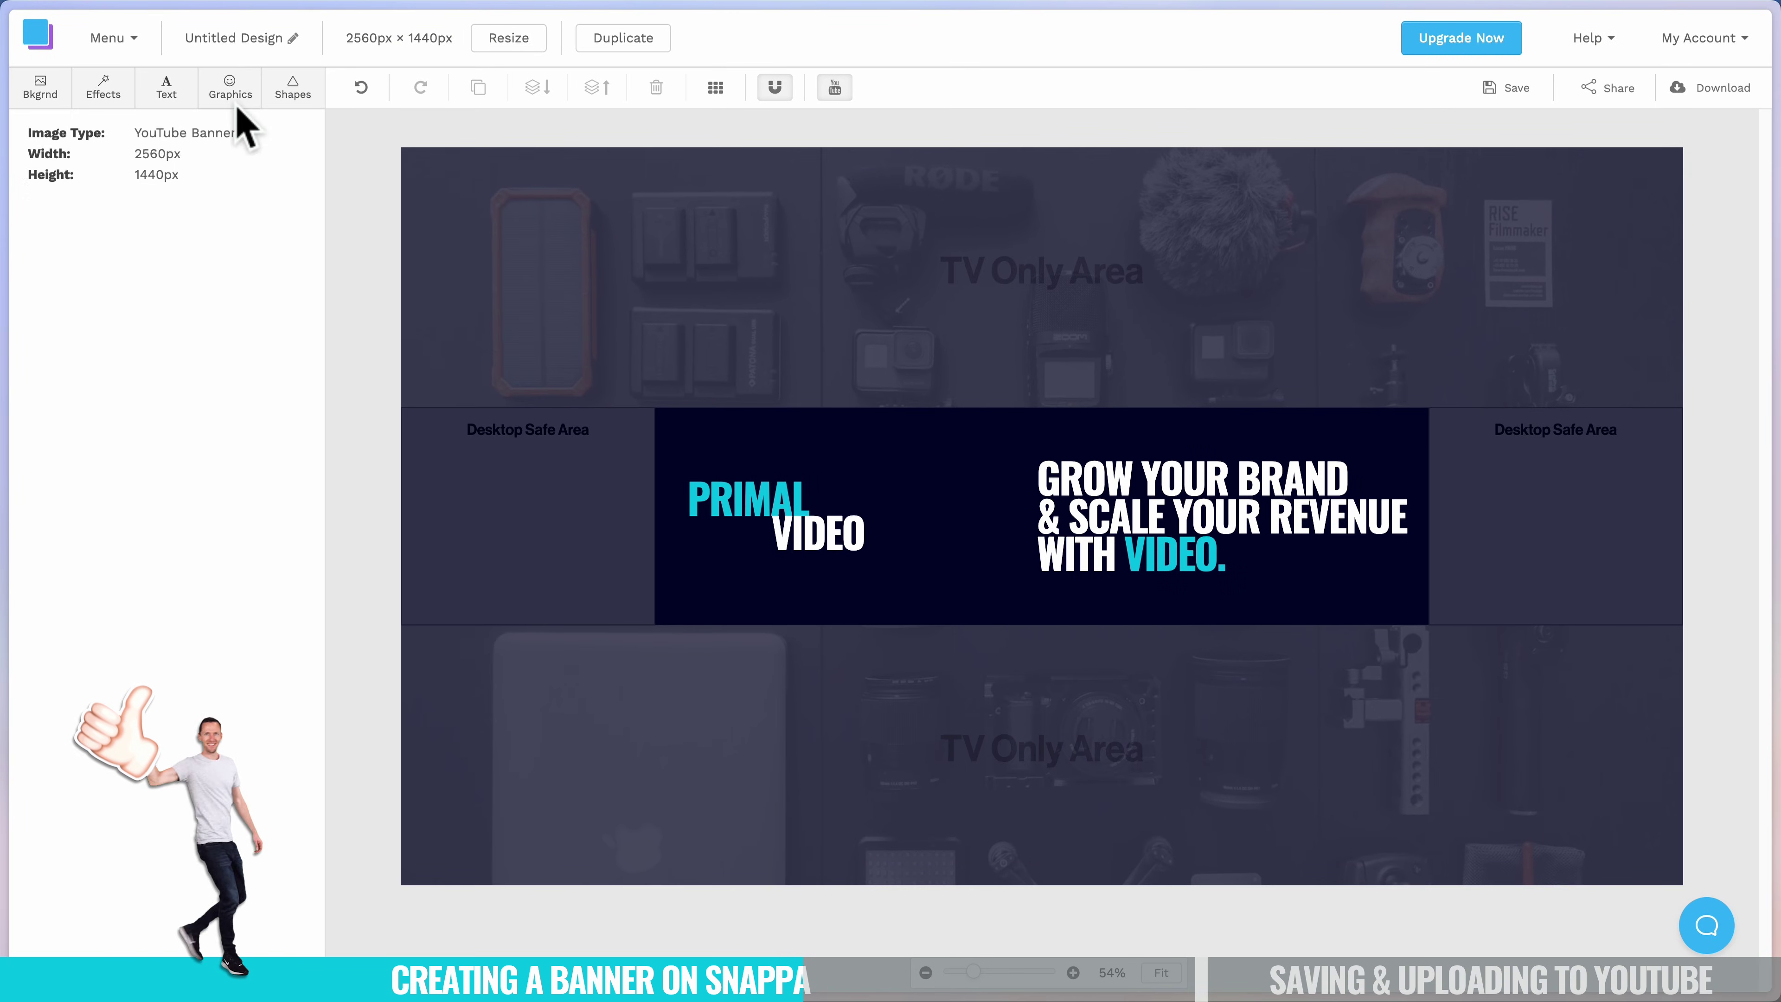
pyautogui.click(237, 104)
pyautogui.click(238, 212)
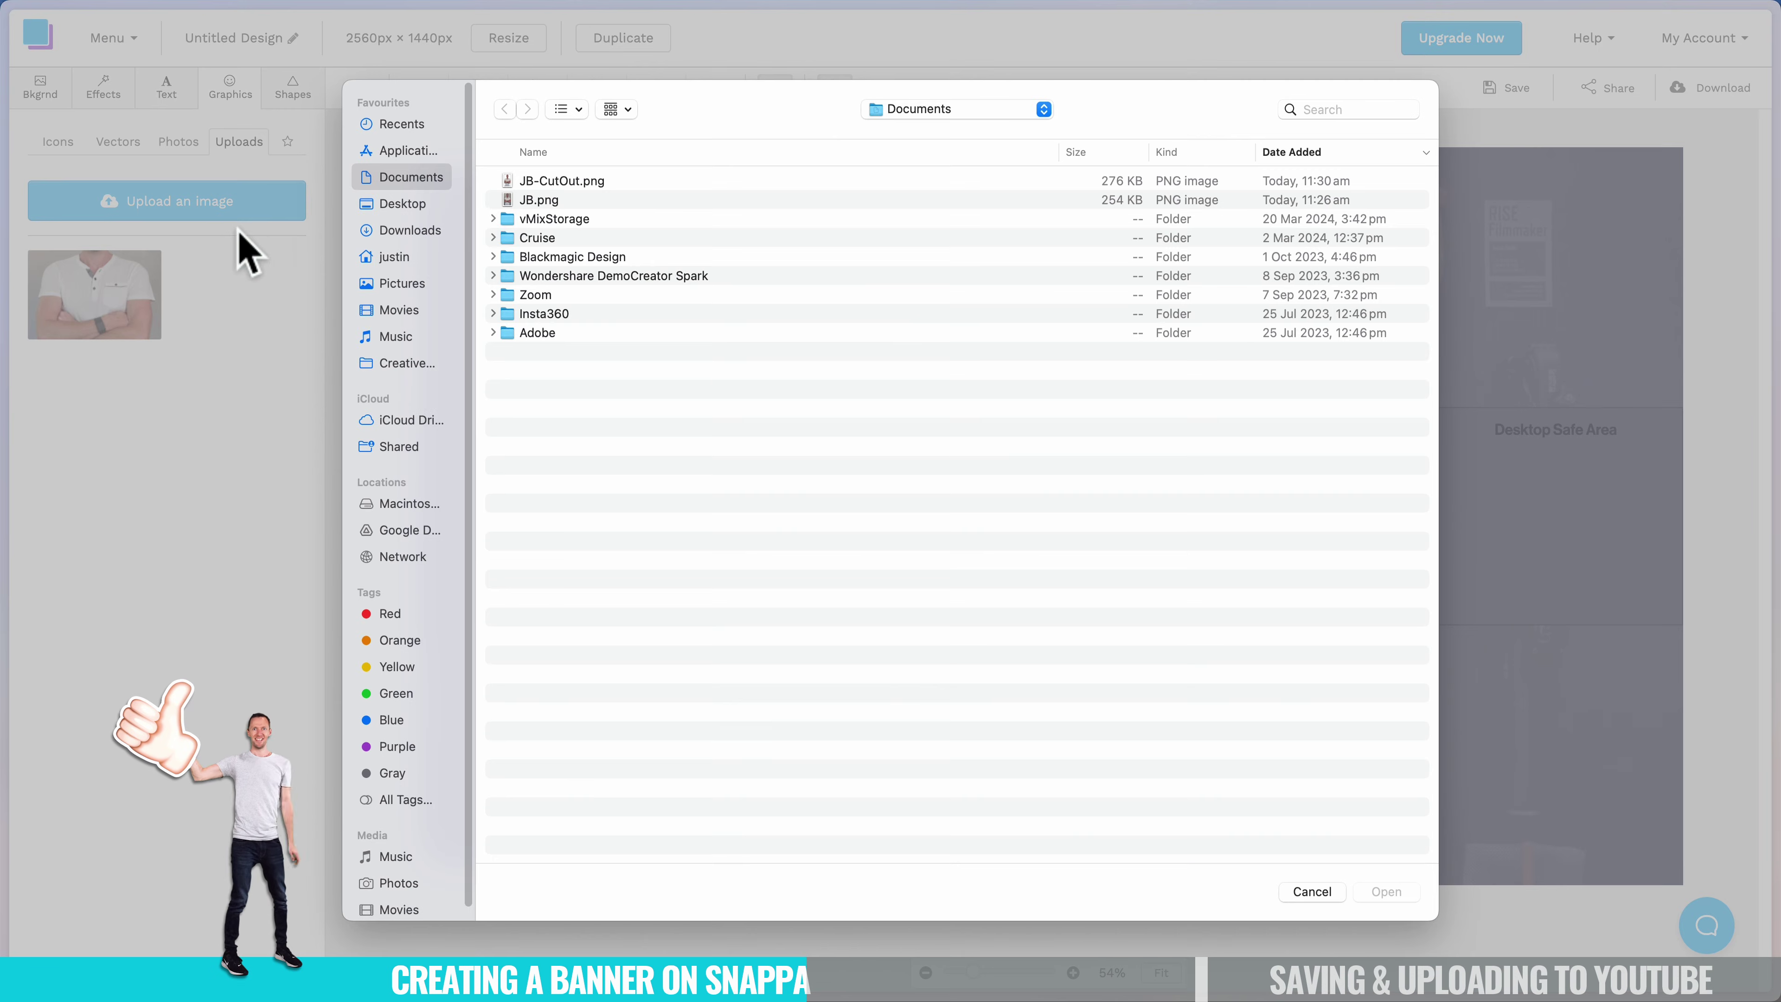
pyautogui.click(596, 182)
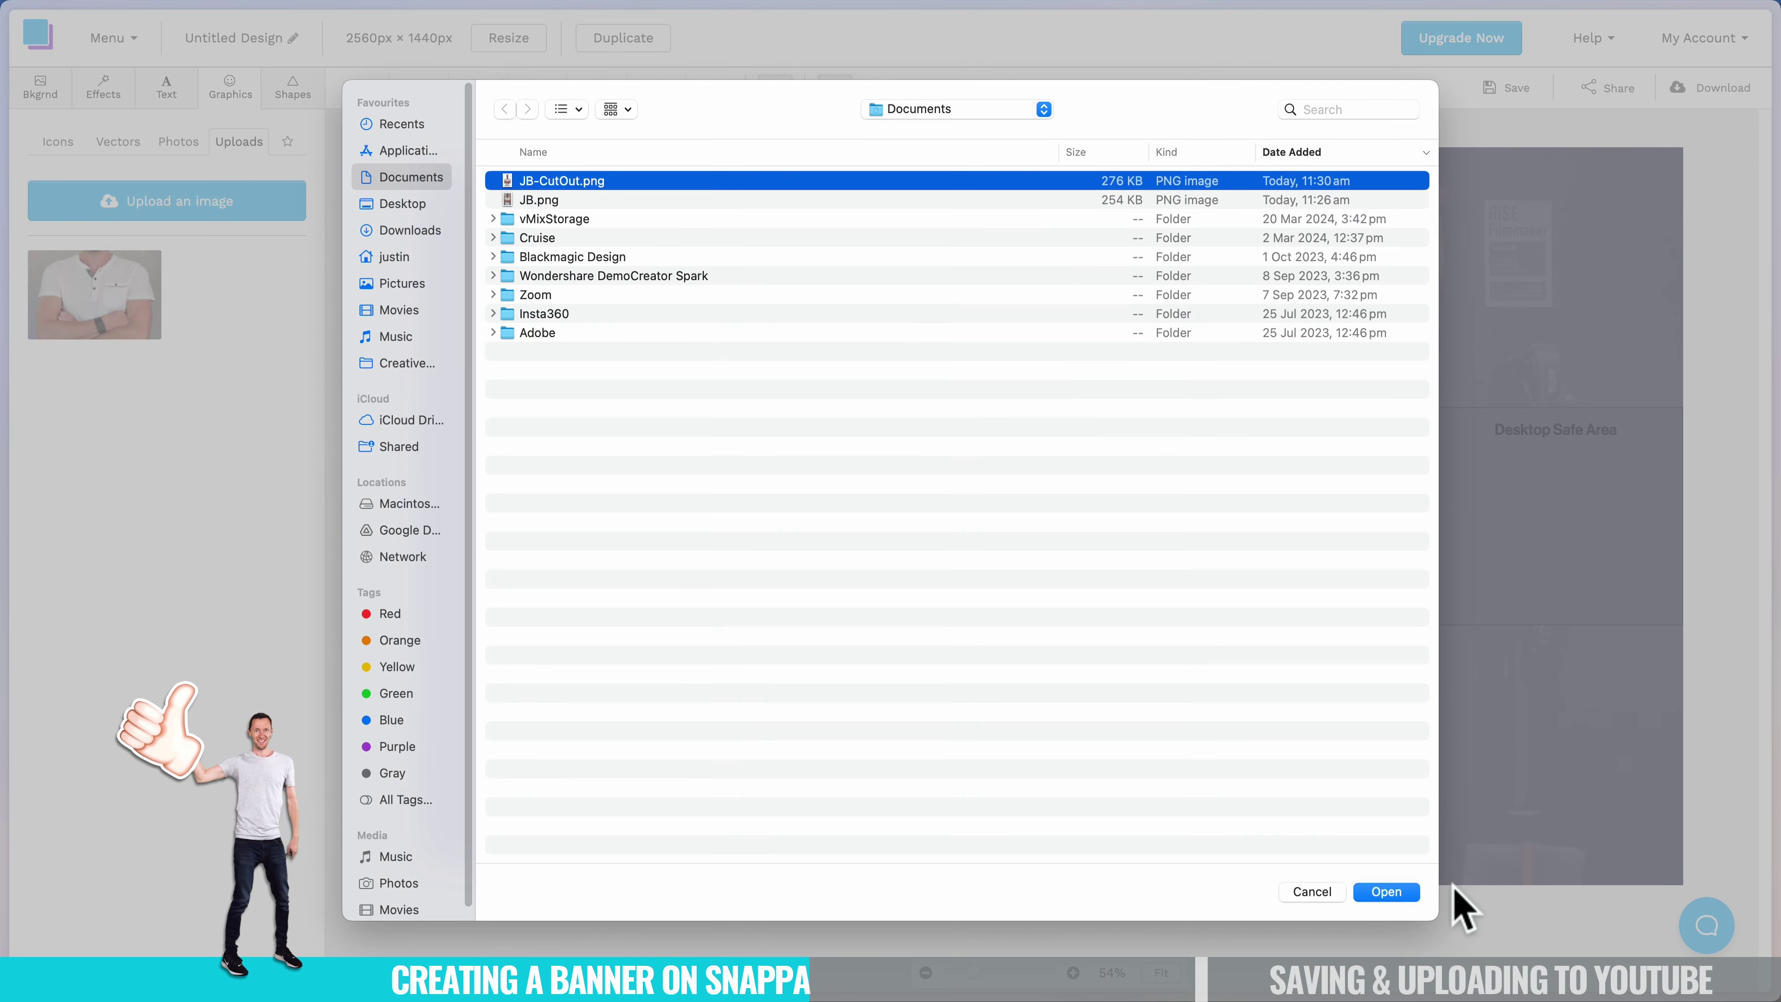
pyautogui.click(1386, 891)
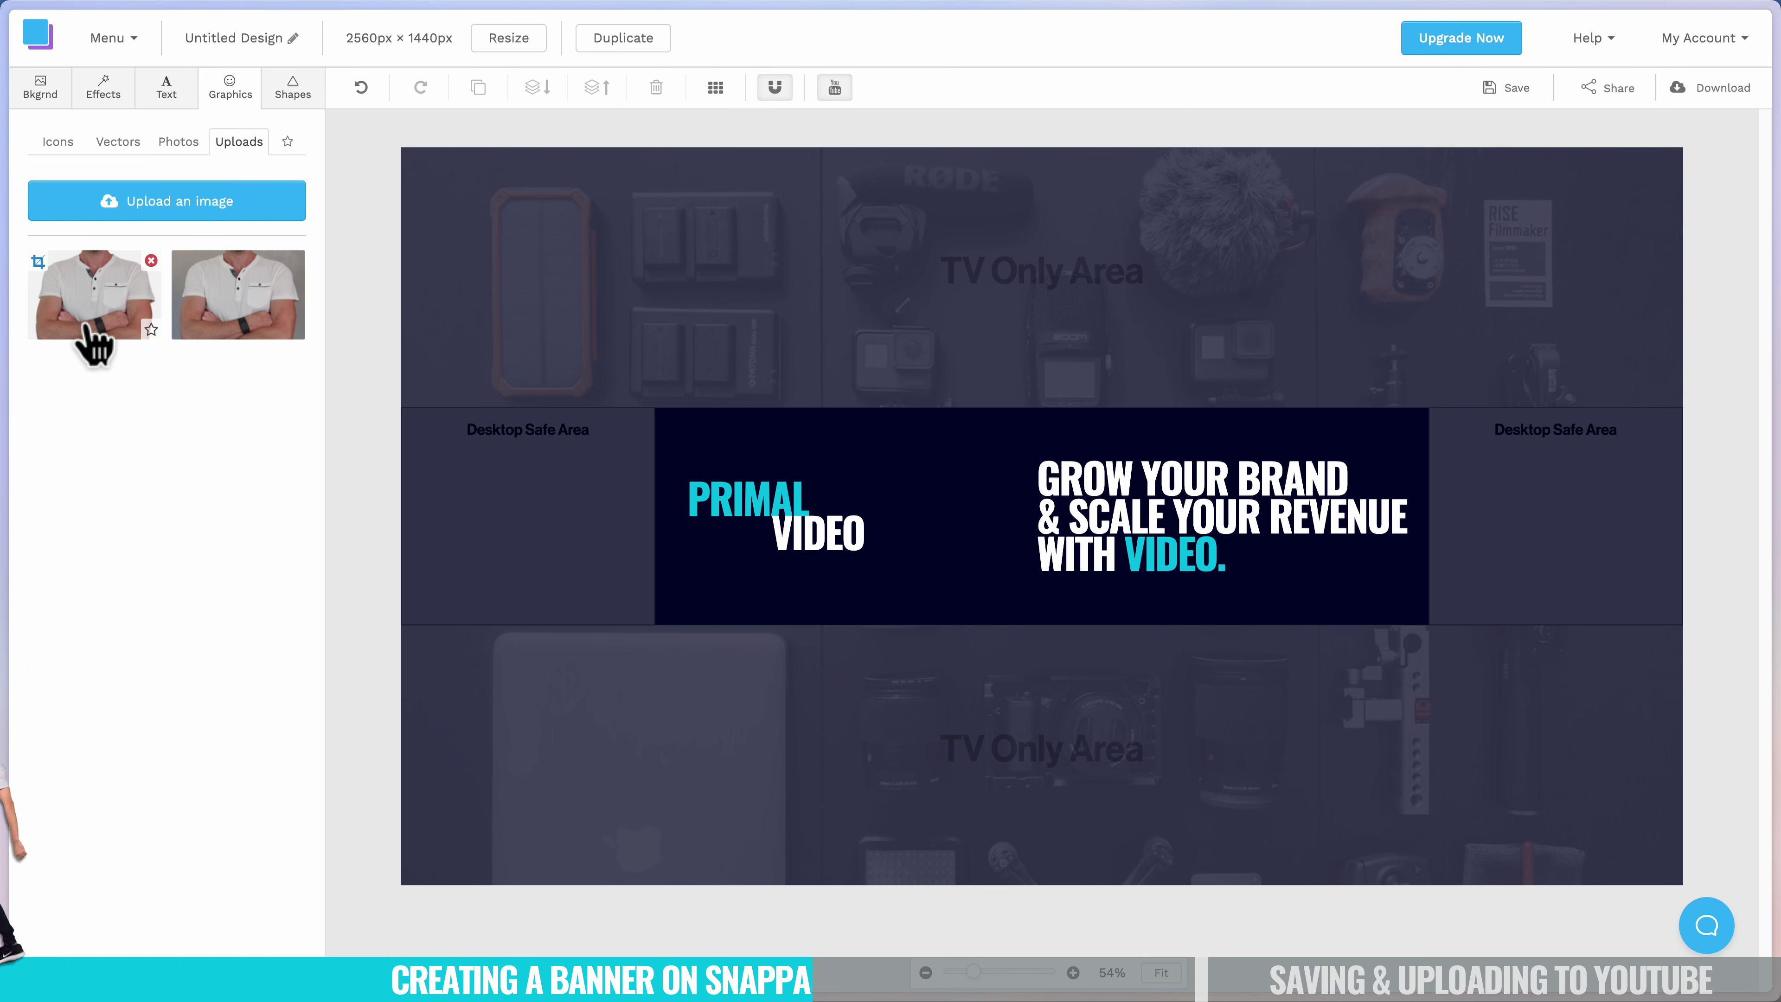
pyautogui.moveTo(88, 350); pyautogui.dragTo(1026, 549)
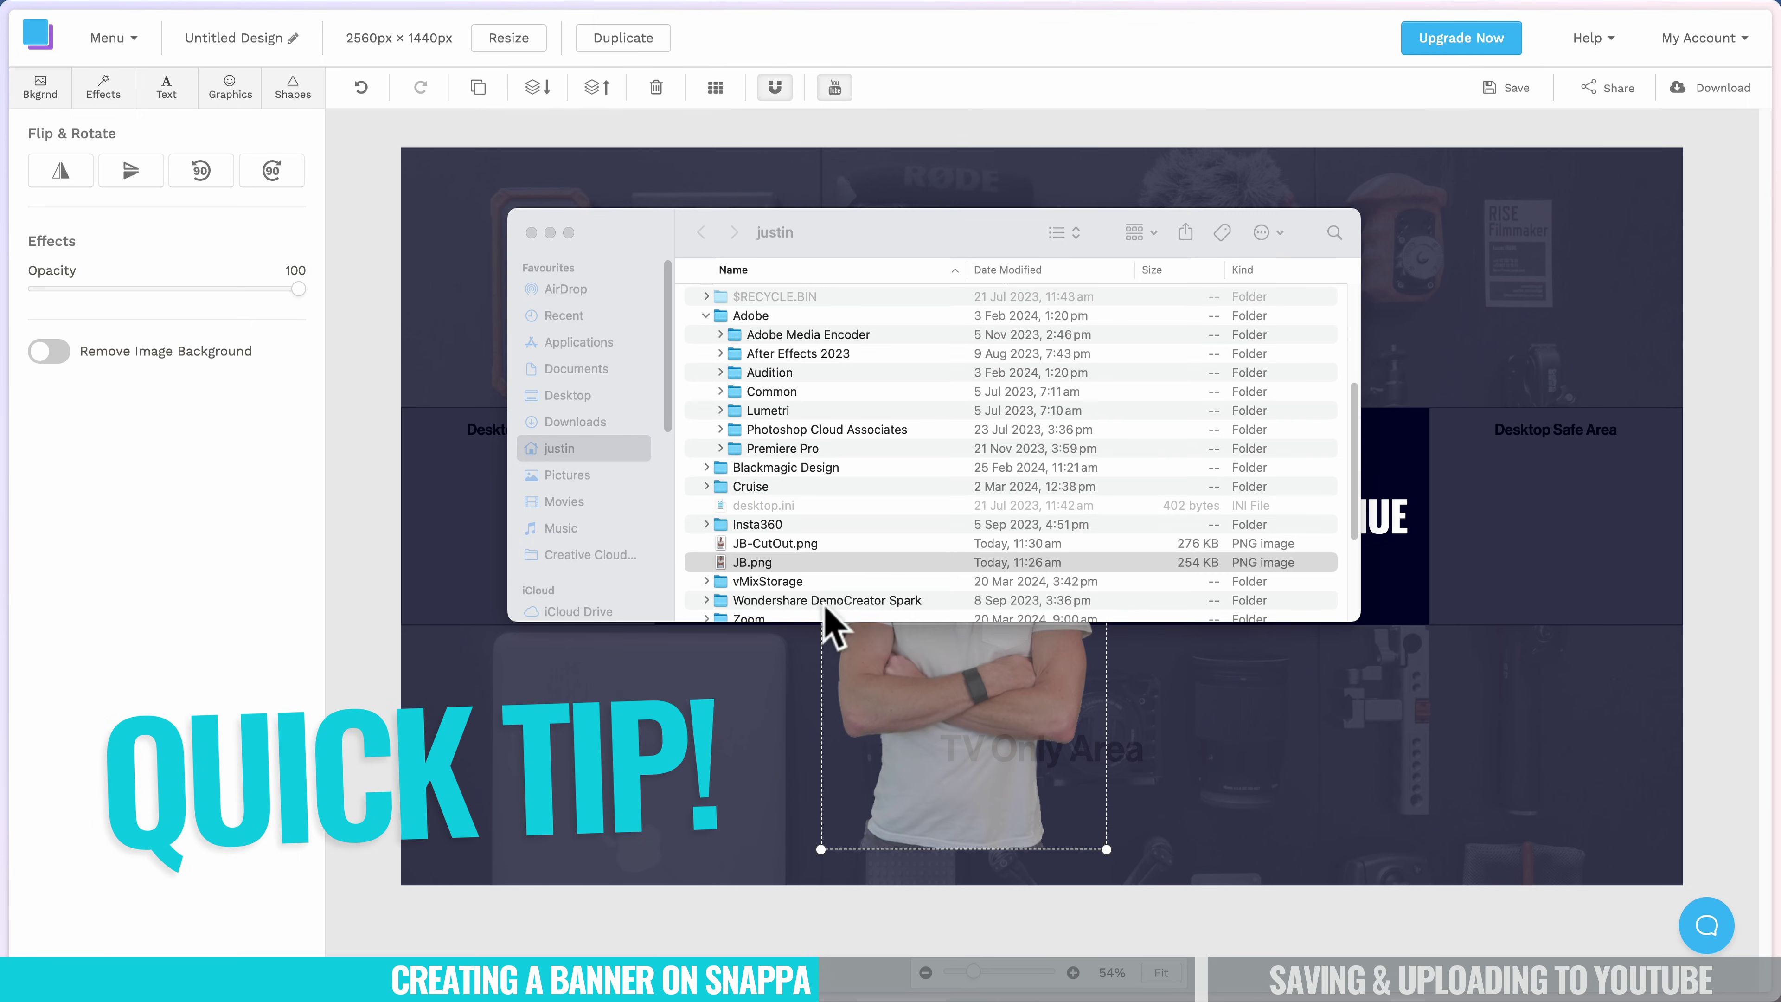
# Switch to Finder, open JB.png in Preview and copy the subject of the photo without its background.
pyautogui.click(733, 569)
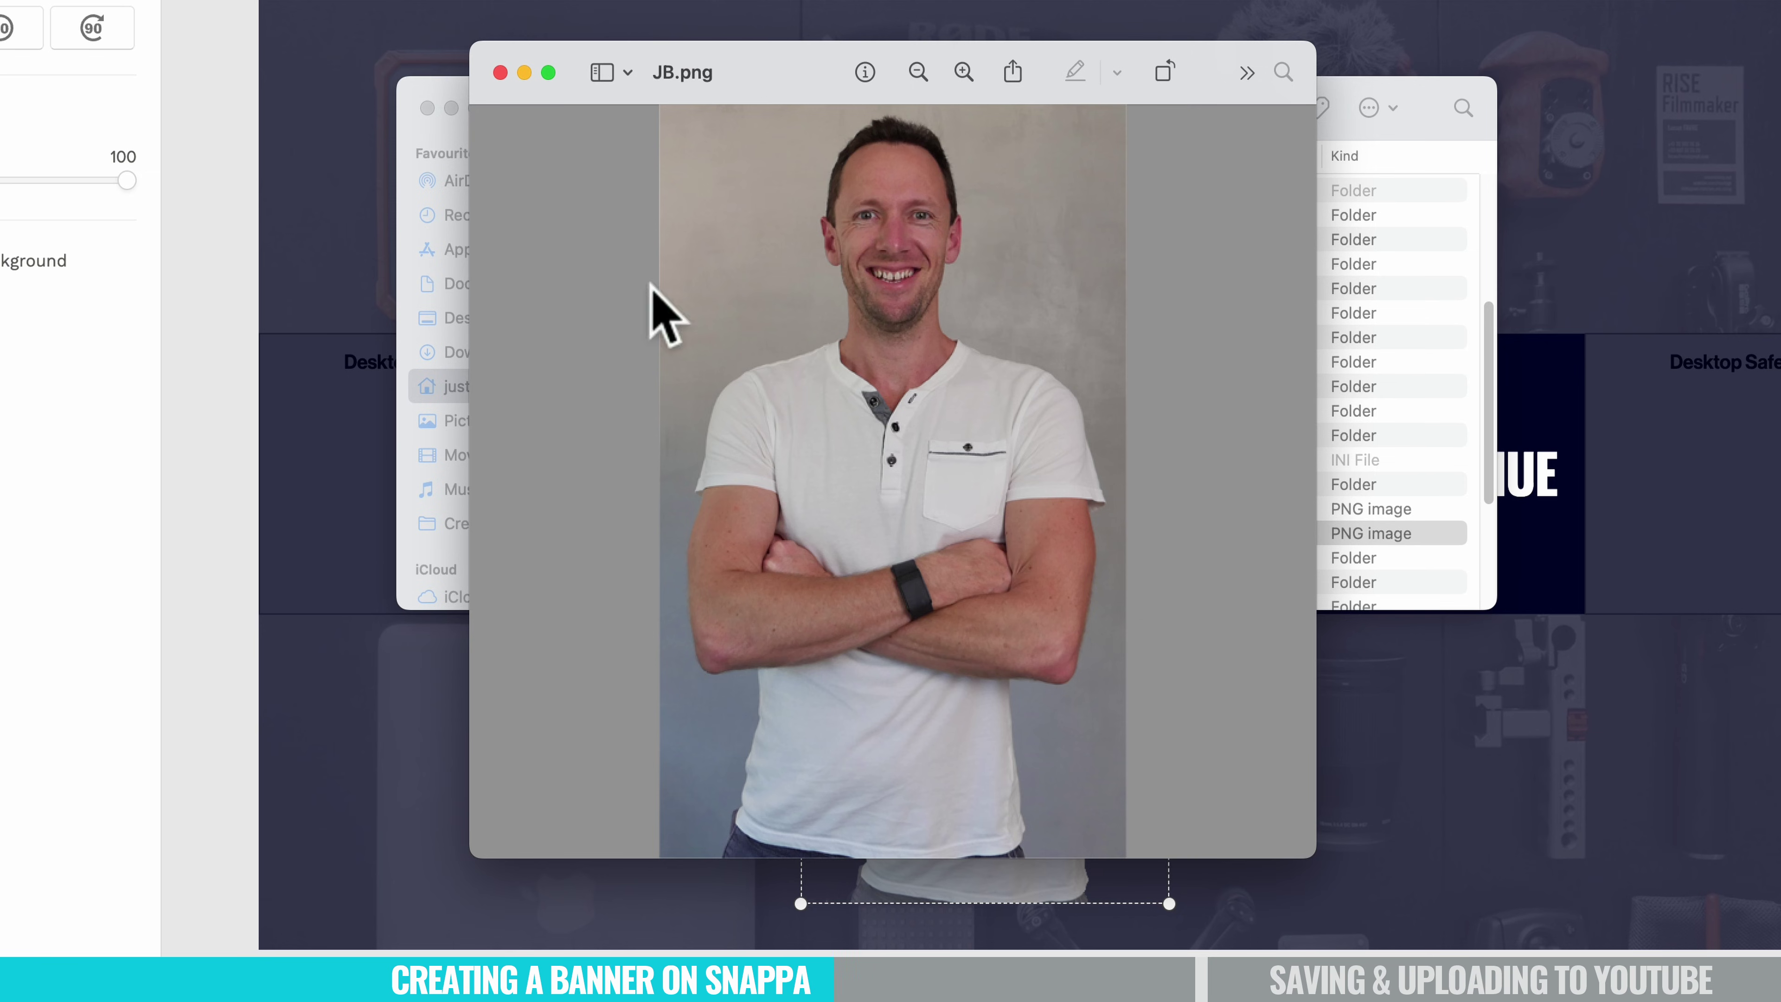
pyautogui.rightClick(898, 238)
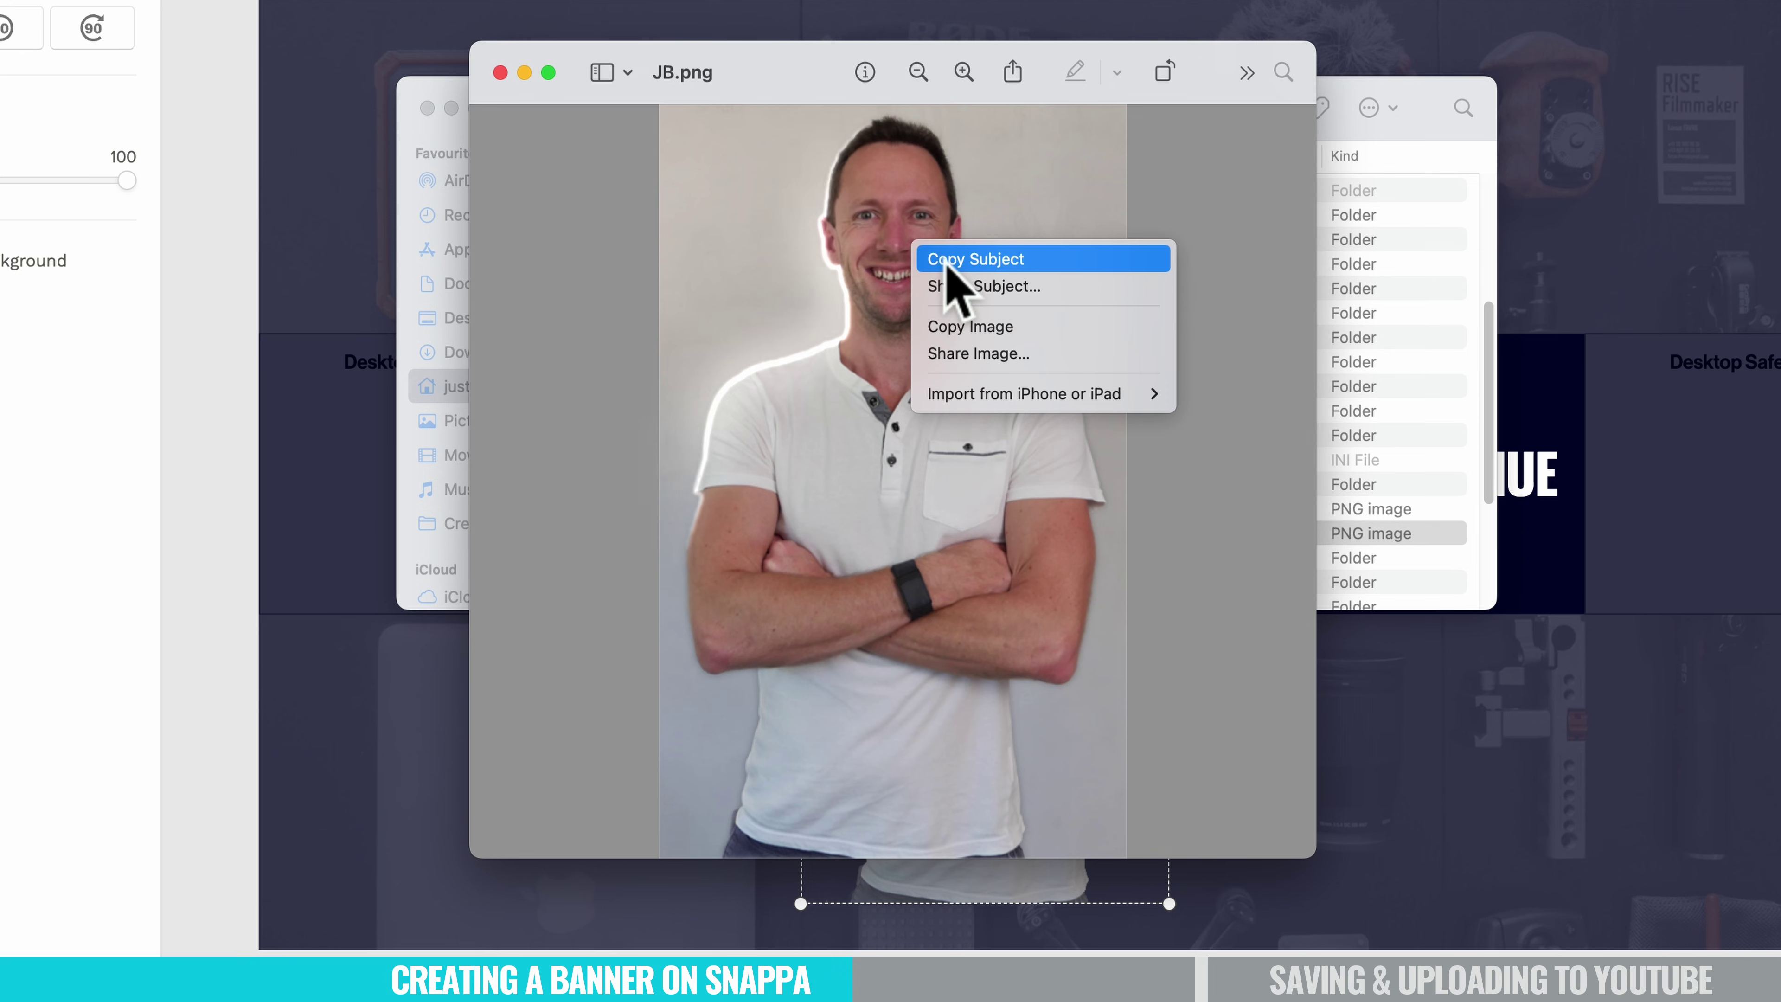
pyautogui.click(975, 287)
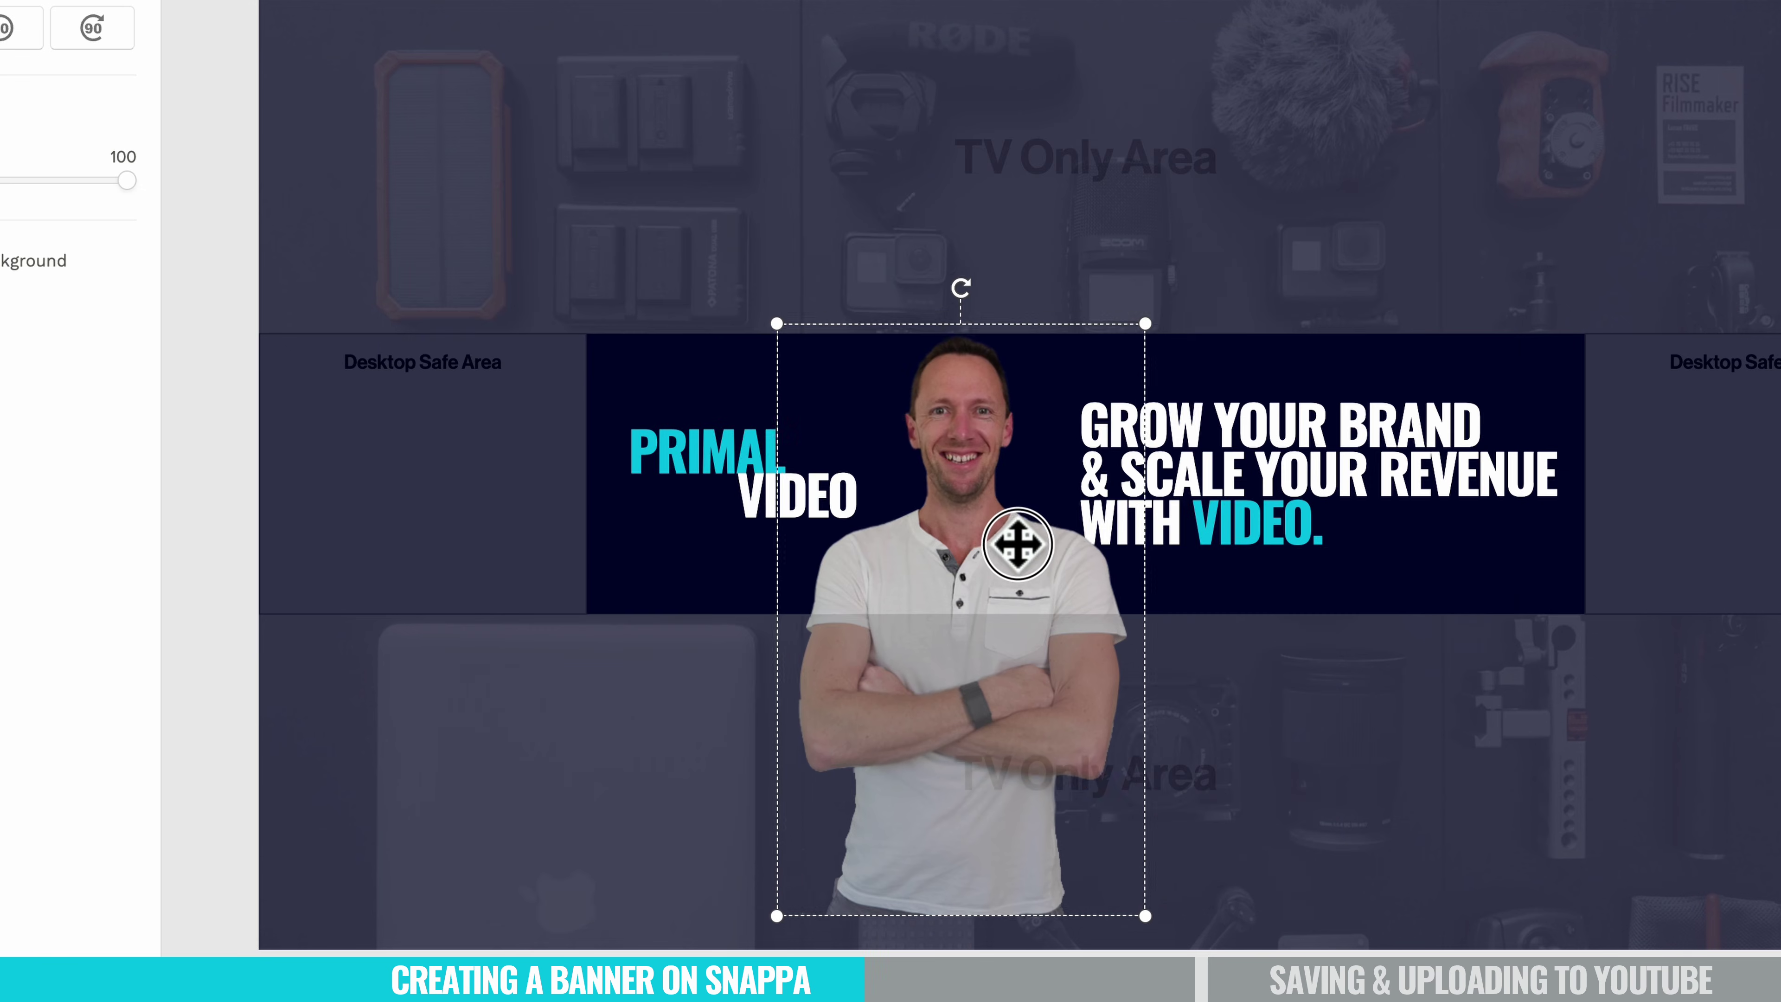
# Shrink the full cut-out photo and place it between the PRIMAL VIDEO text and the tagline.
pyautogui.moveTo(1147, 920); pyautogui.dragTo(1050, 700)
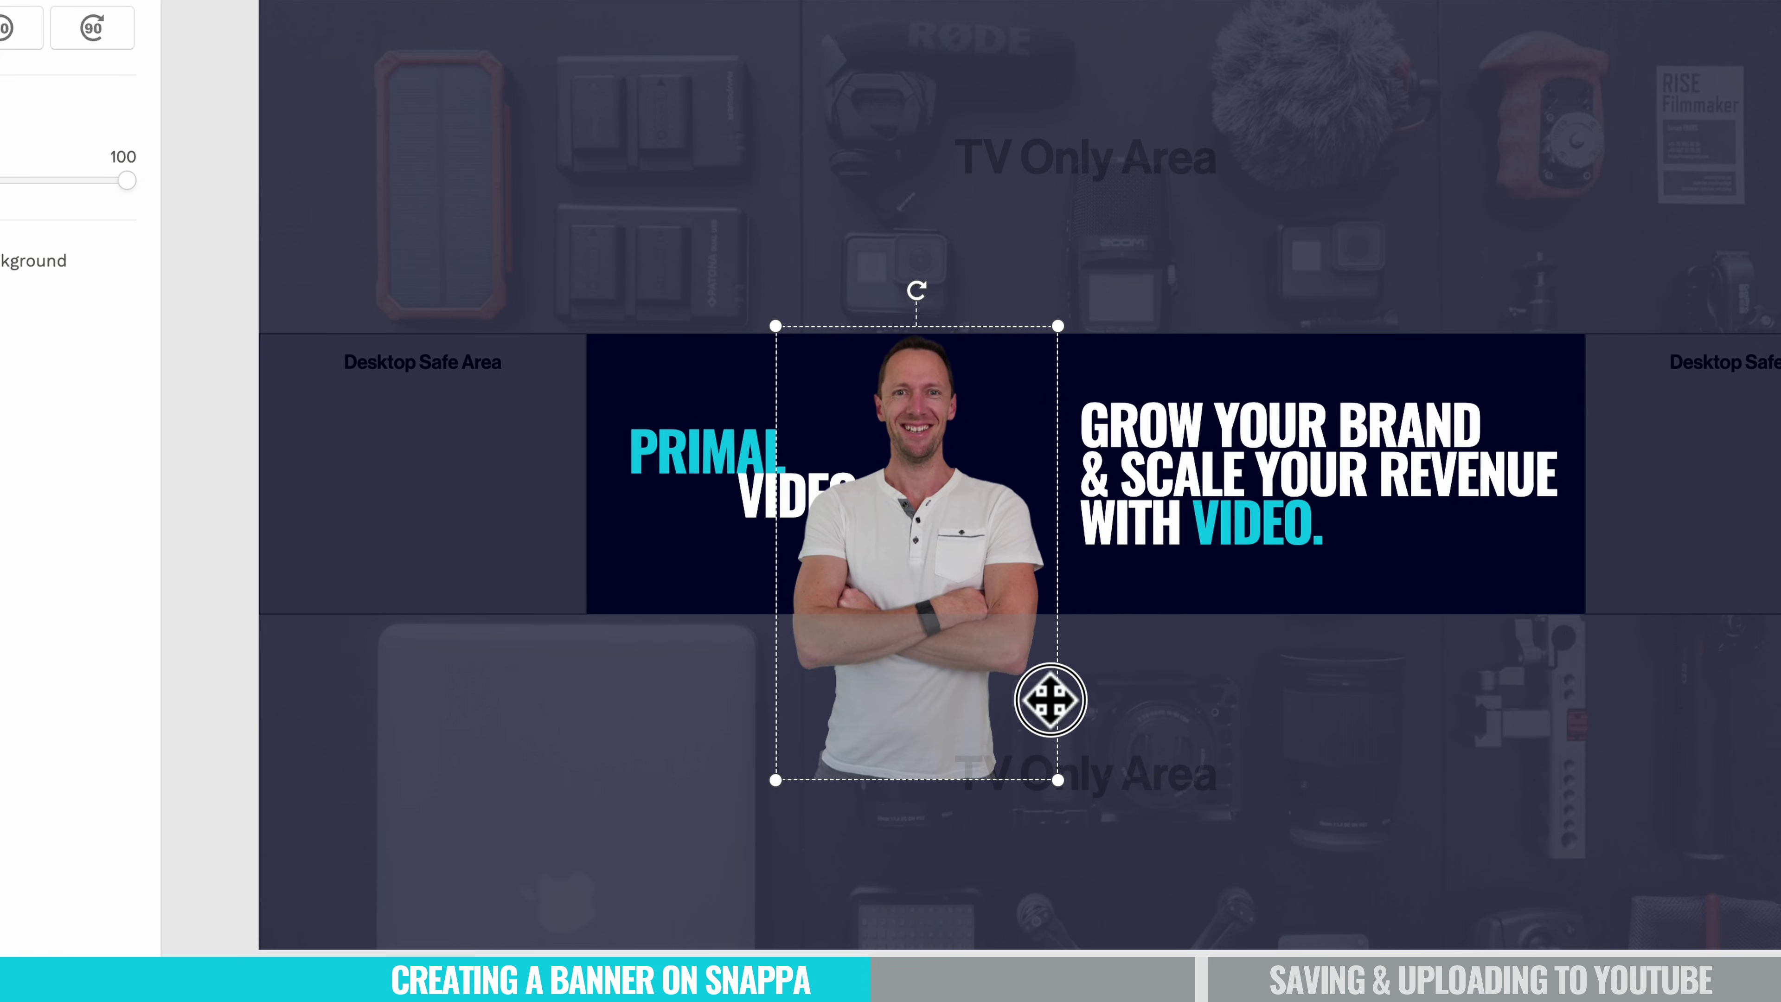
pyautogui.moveTo(879, 655); pyautogui.dragTo(944, 679)
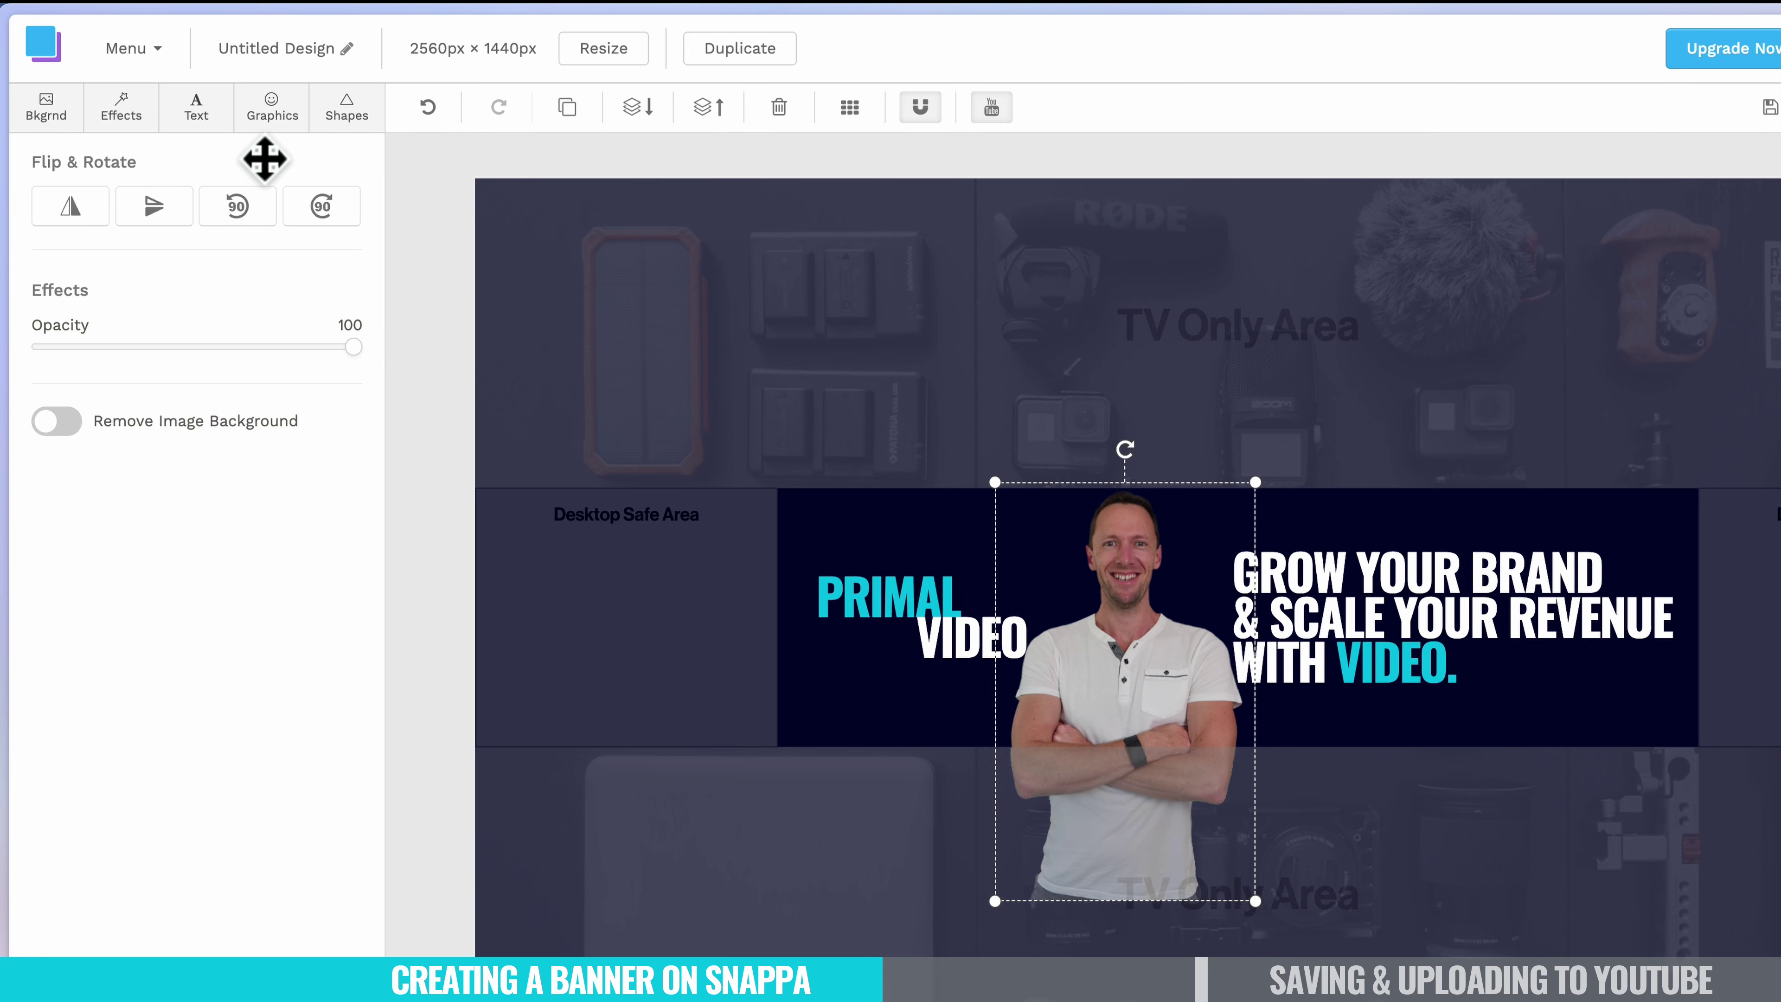
# Delete the full cut-out photo from the banner and crop its upload to the head, chest and upper part of the folded arms.
pyautogui.click(274, 116)
pyautogui.click(1136, 635)
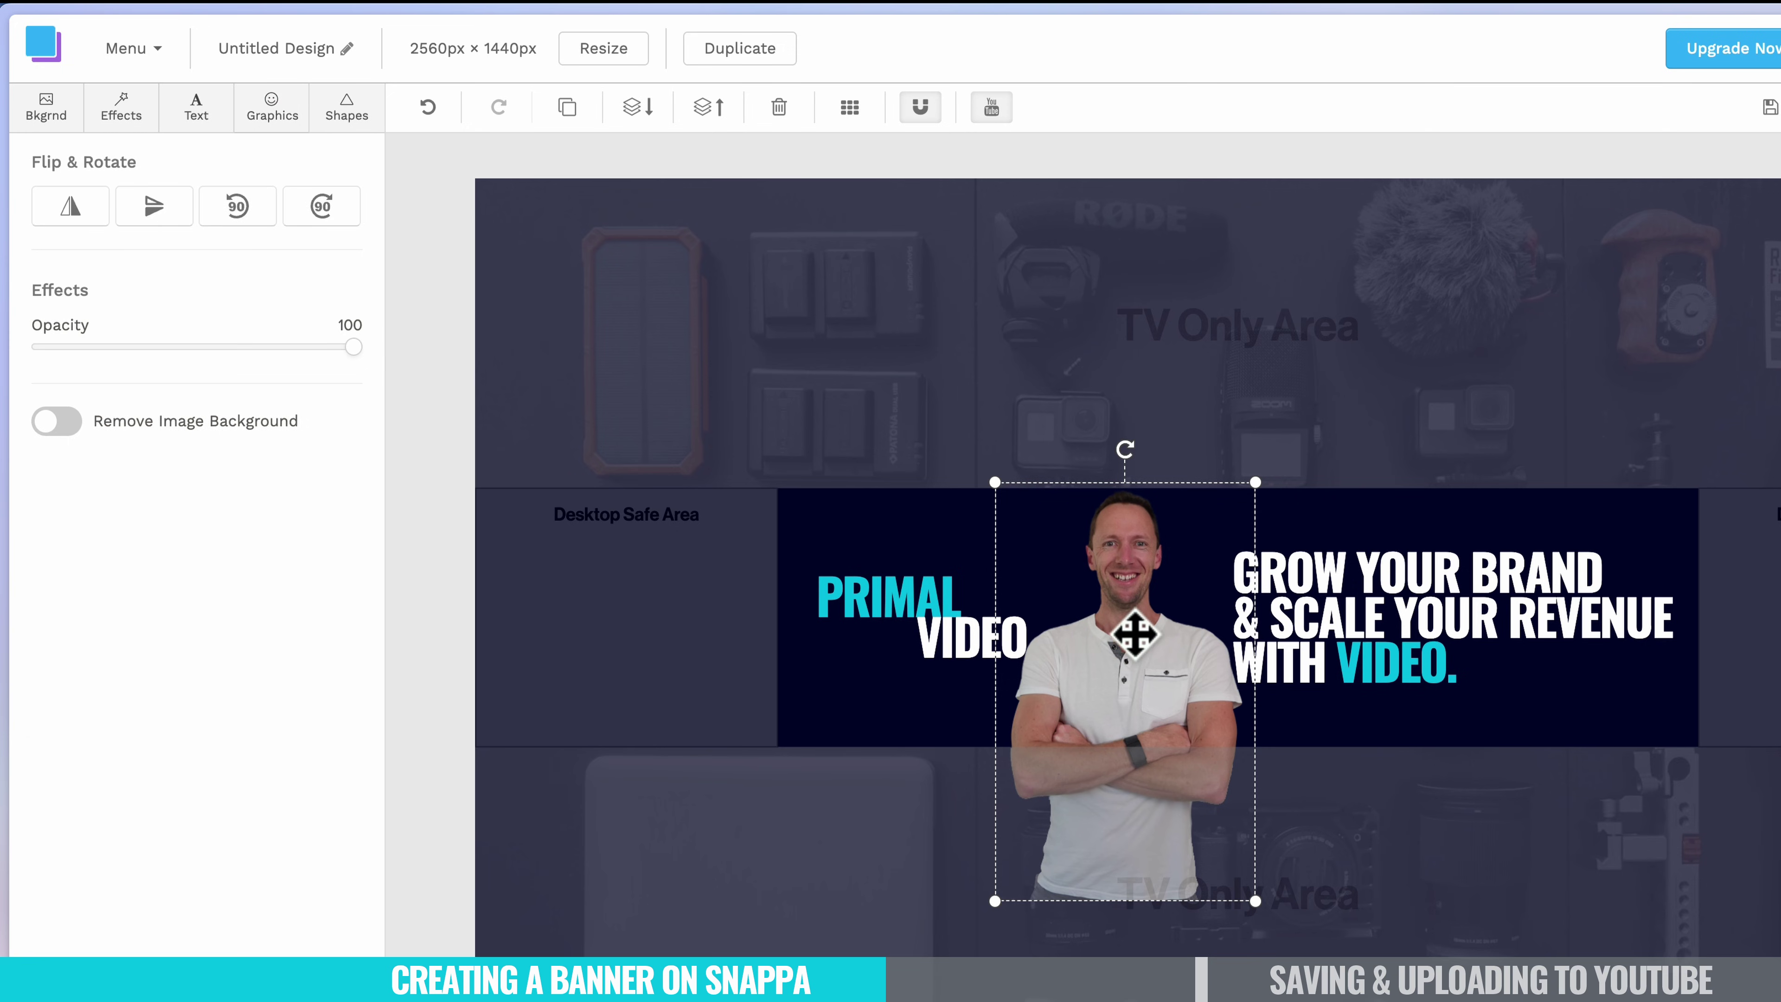
pyautogui.press('Delete')
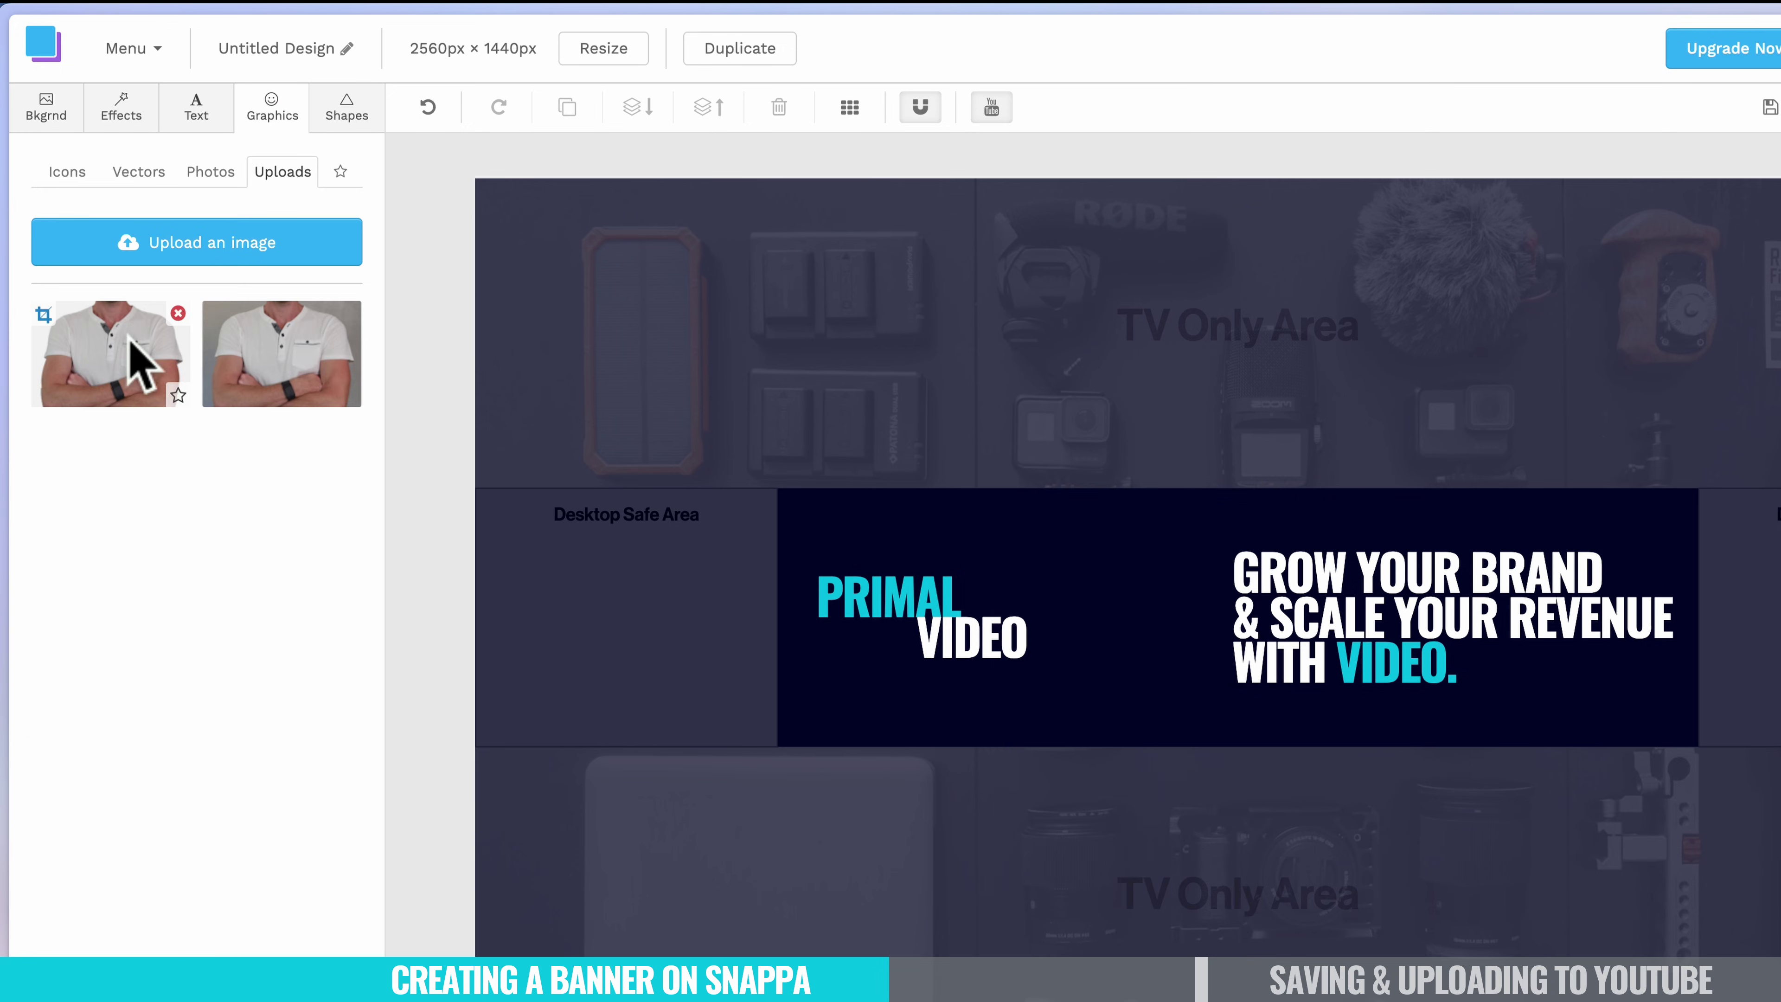
pyautogui.click(44, 314)
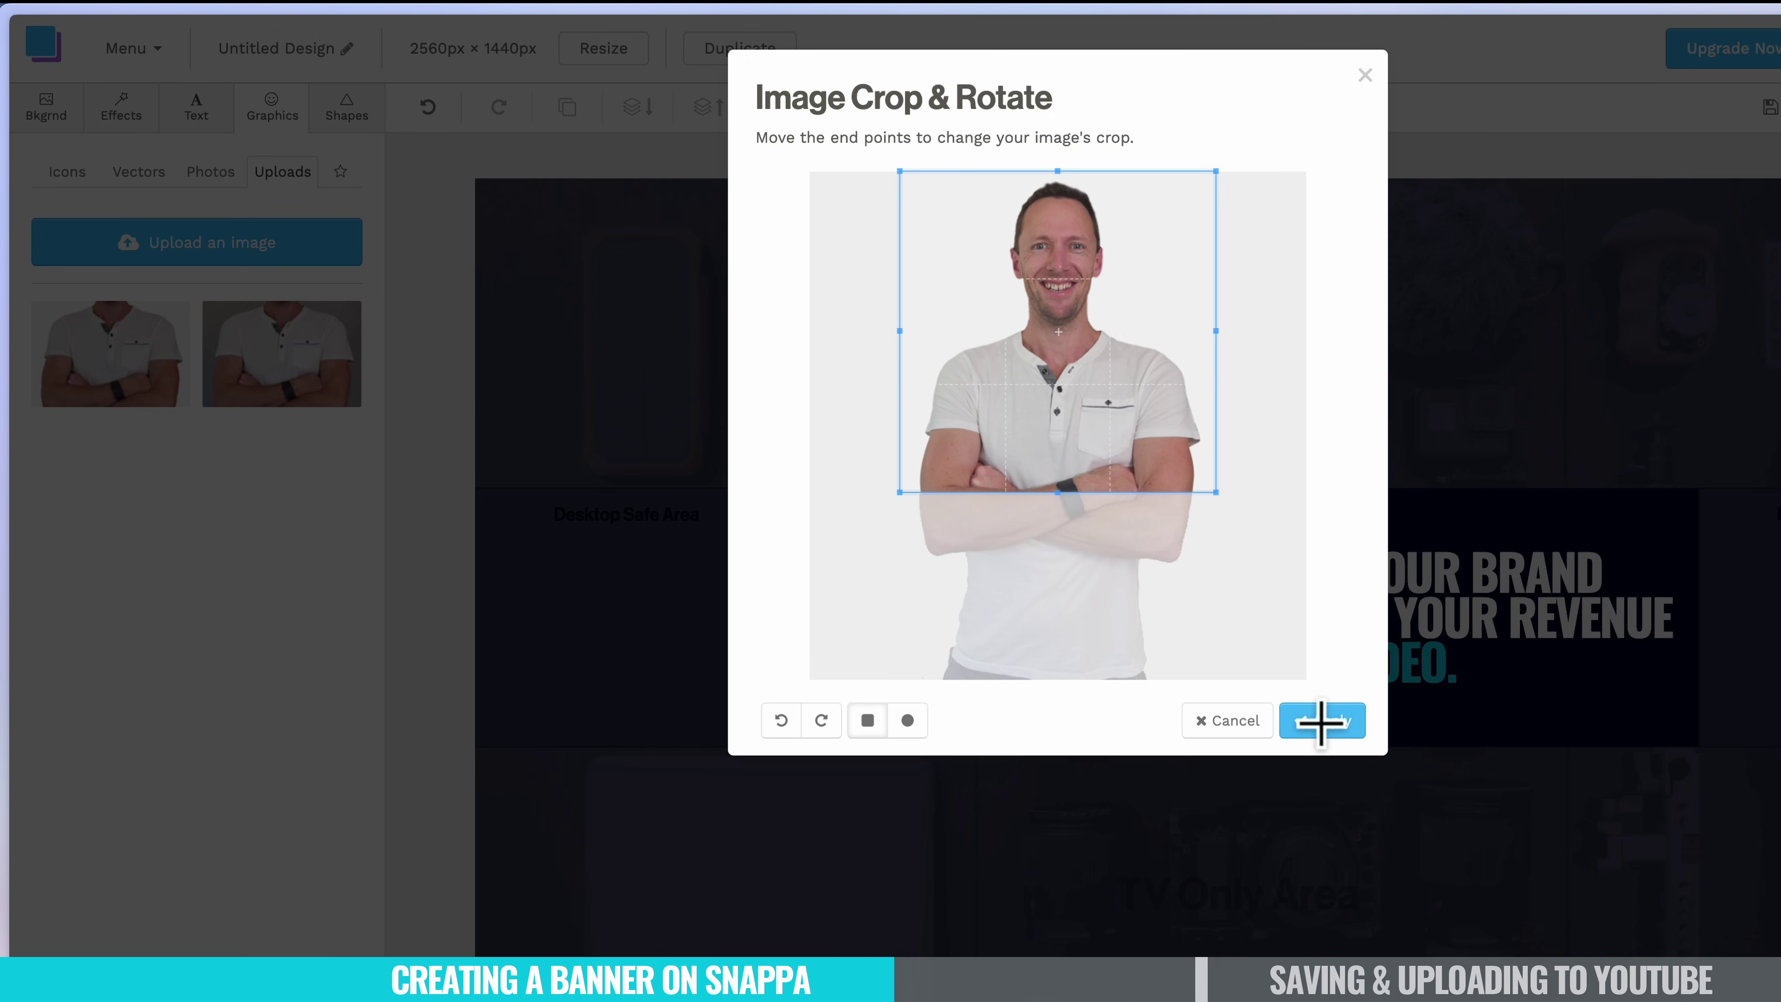
pyautogui.click(1321, 721)
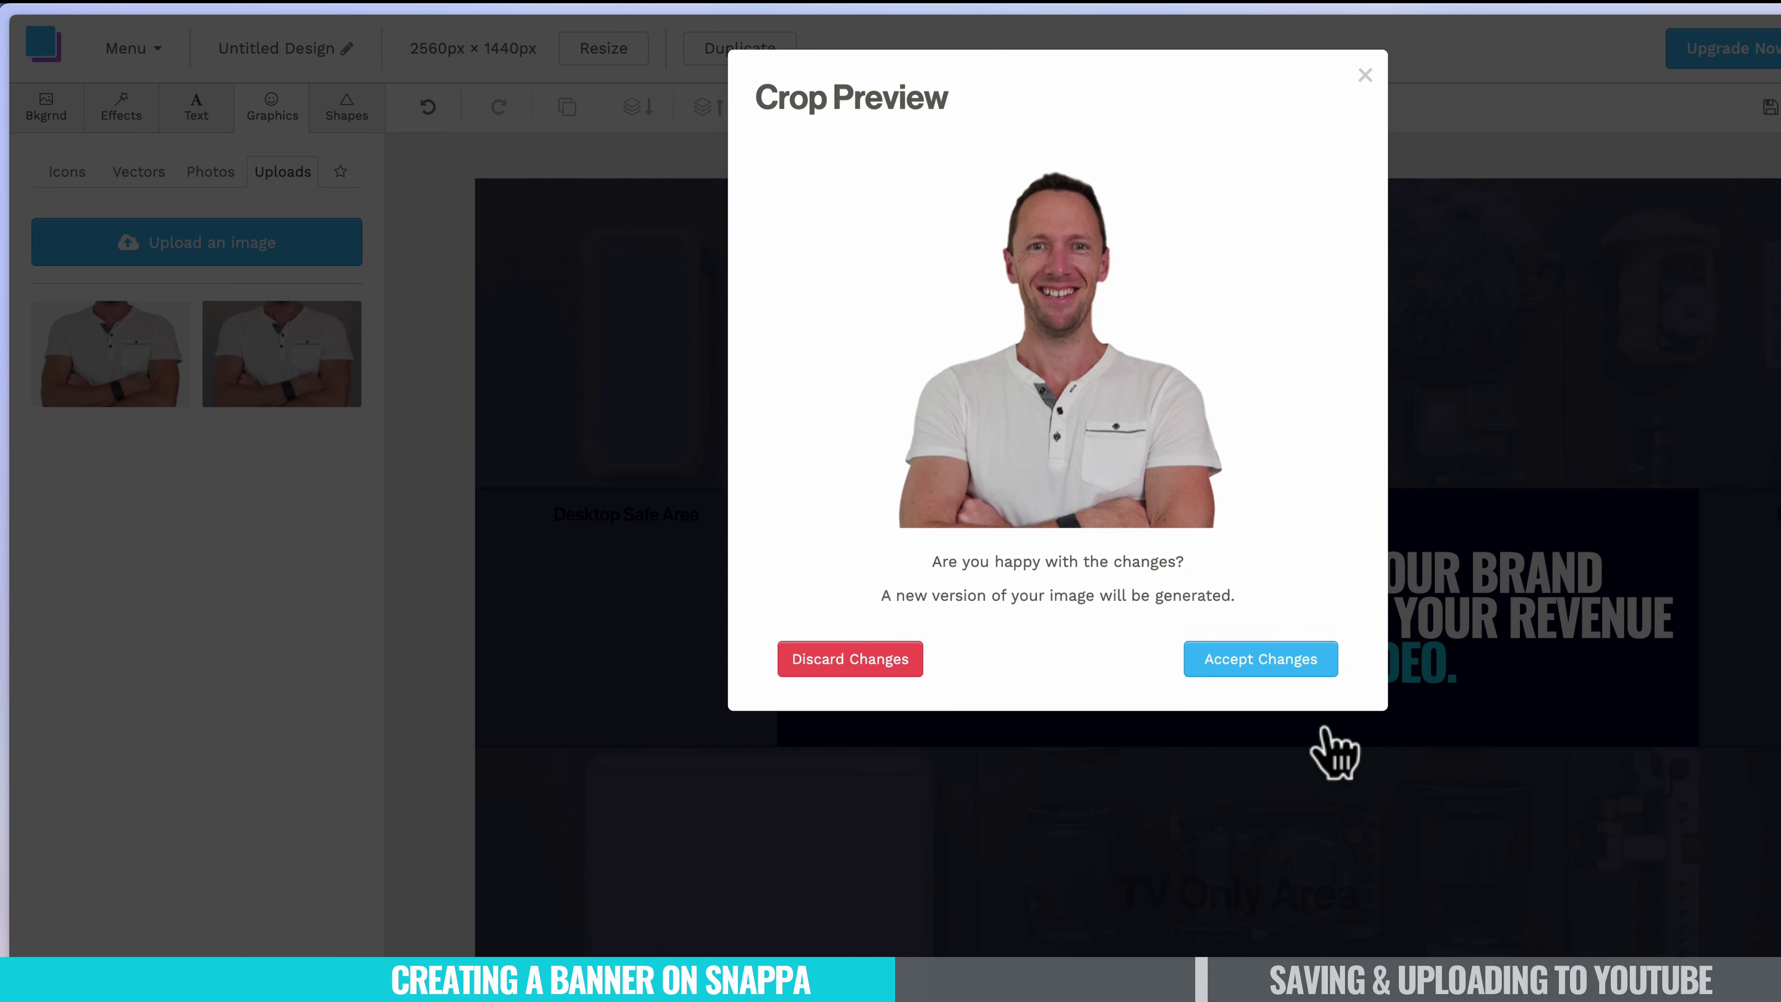
pyautogui.click(1290, 663)
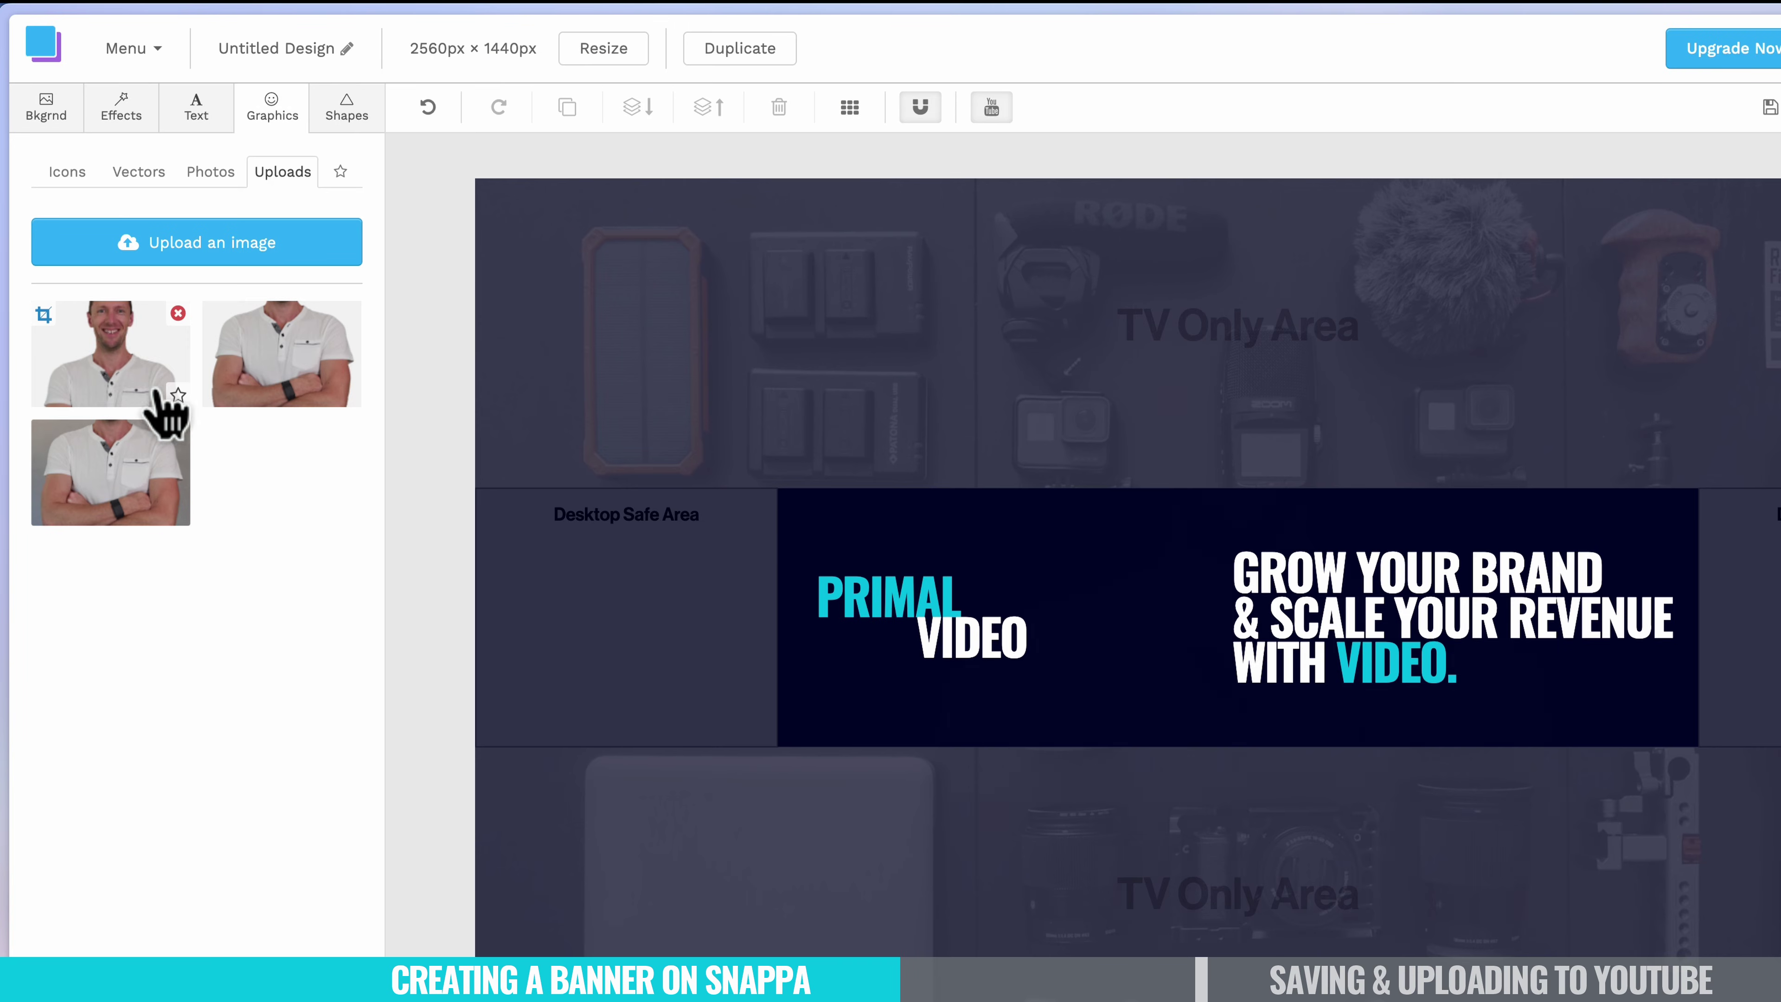
# Add the cropped cut-out to the banner, scaled to the height of the navy center band and placed between the two texts.
pyautogui.click(149, 393)
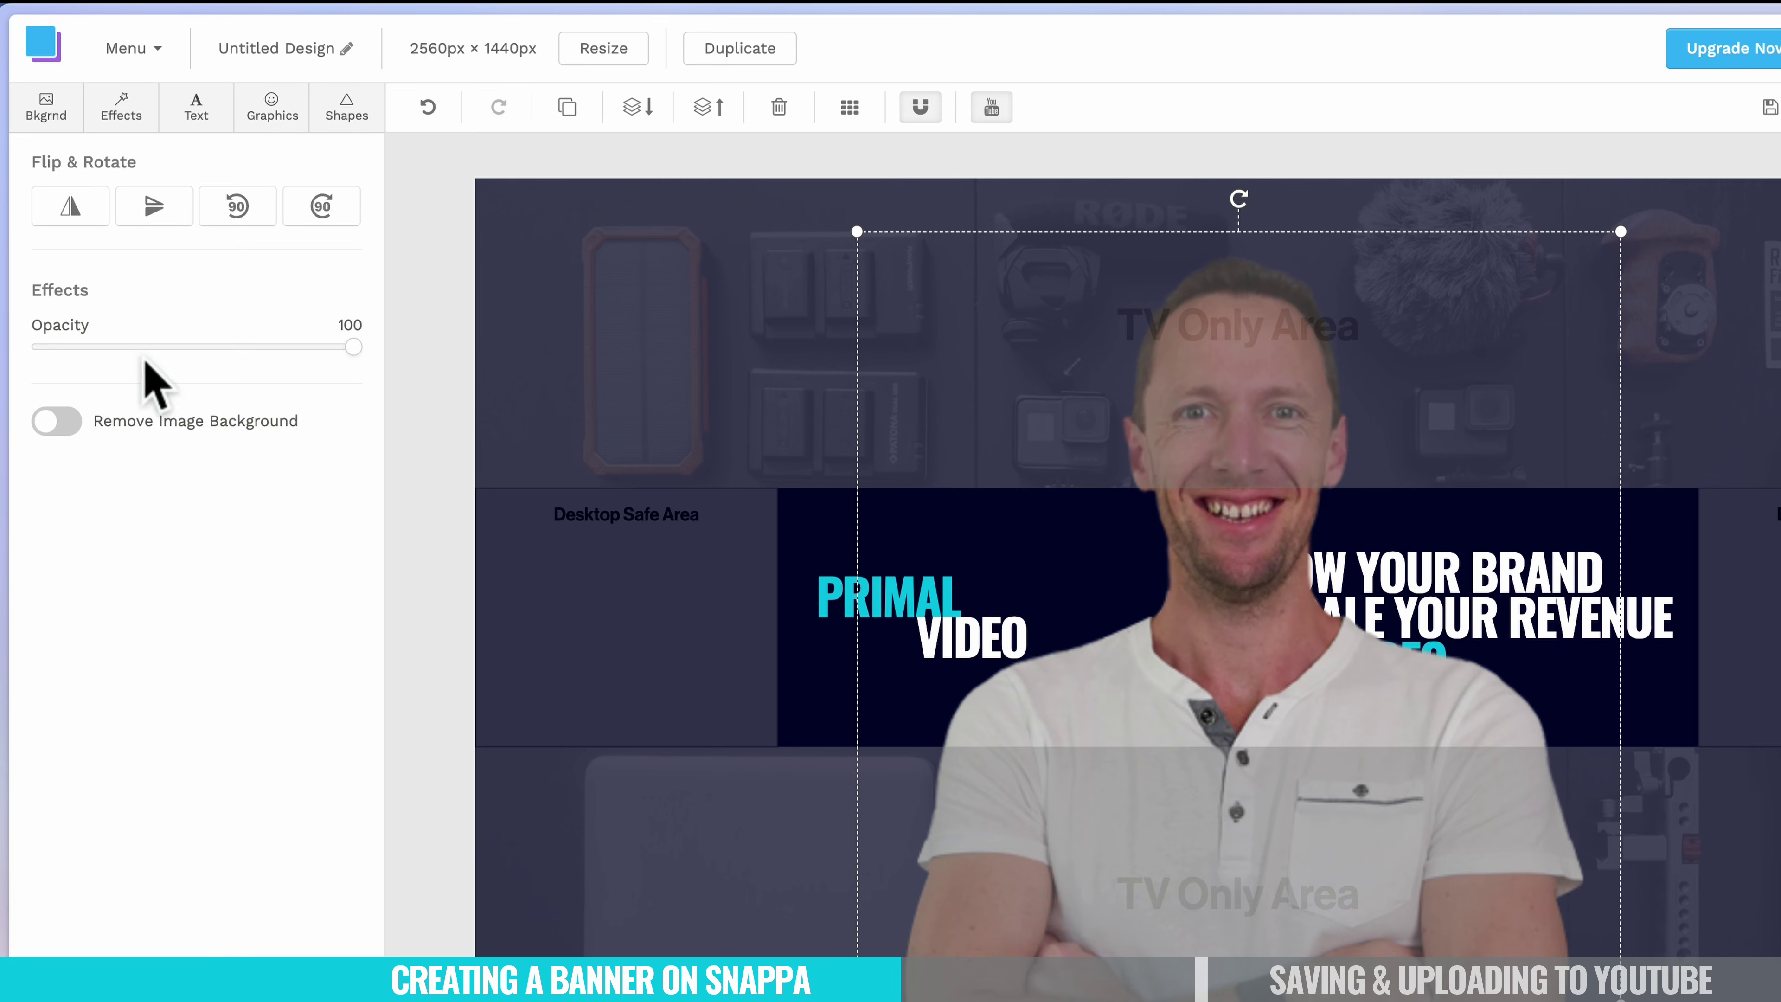
pyautogui.moveTo(1612, 986); pyautogui.dragTo(945, 434)
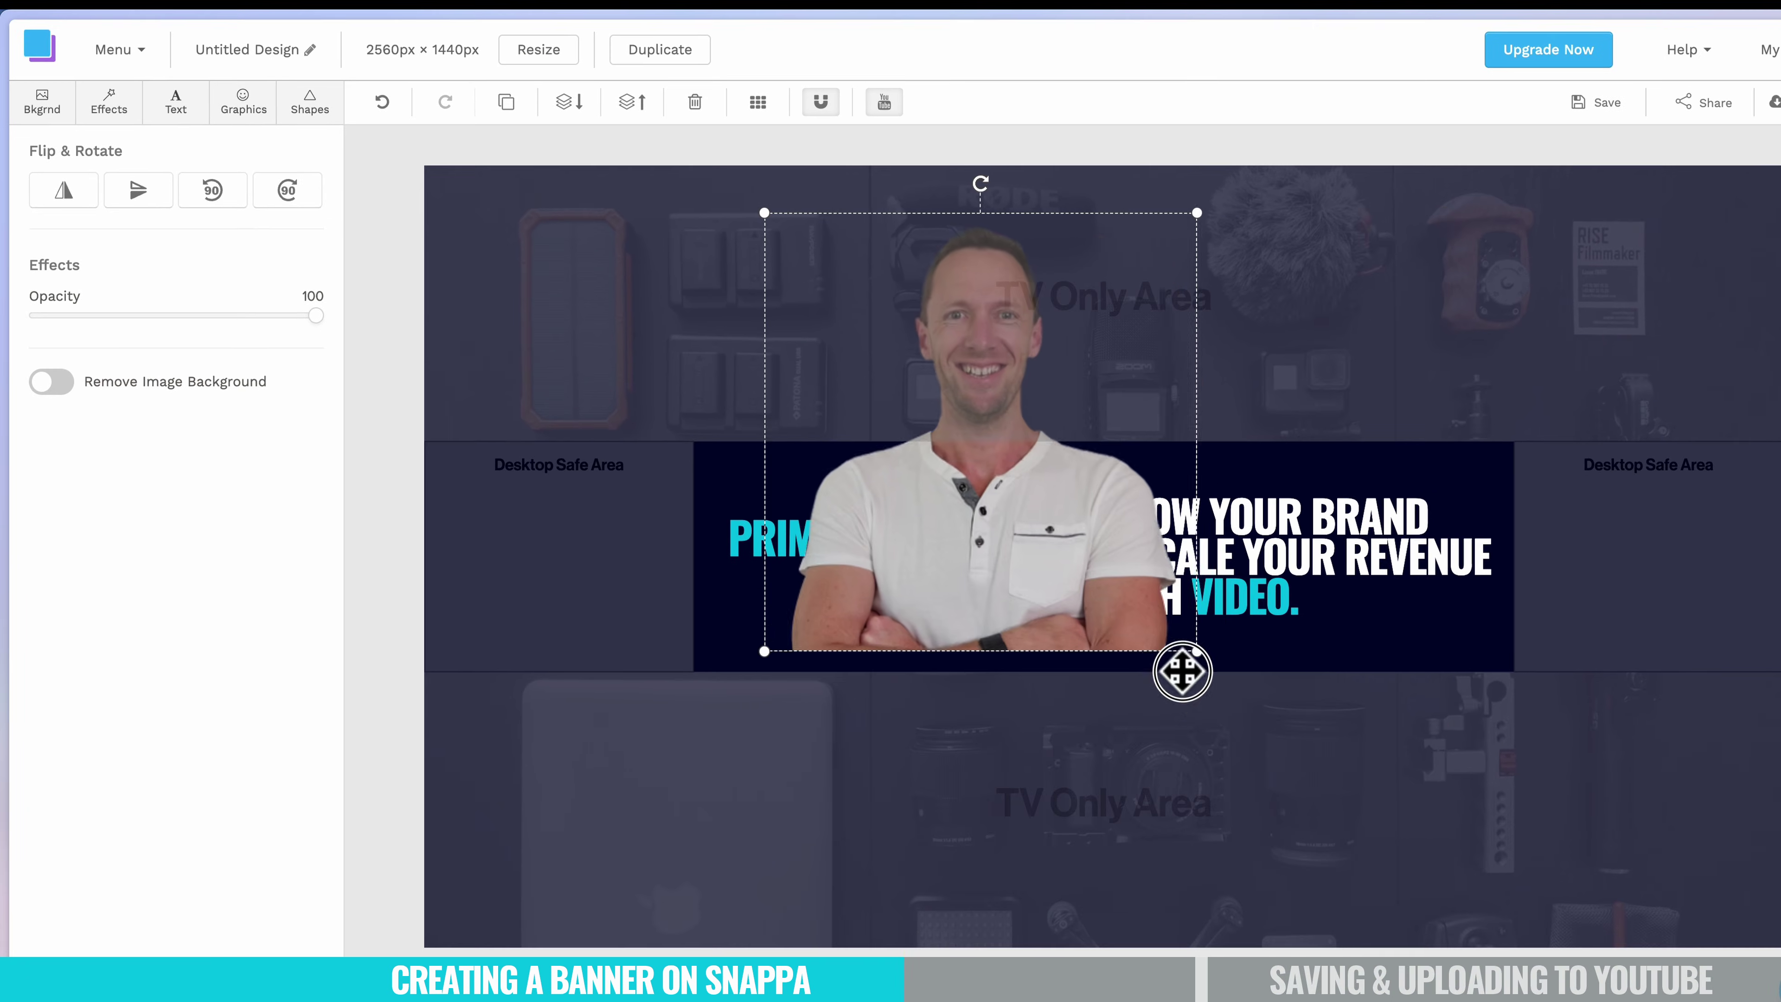
pyautogui.moveTo(889, 356); pyautogui.dragTo(1030, 591)
pyautogui.moveTo(1092, 640); pyautogui.dragTo(1122, 670)
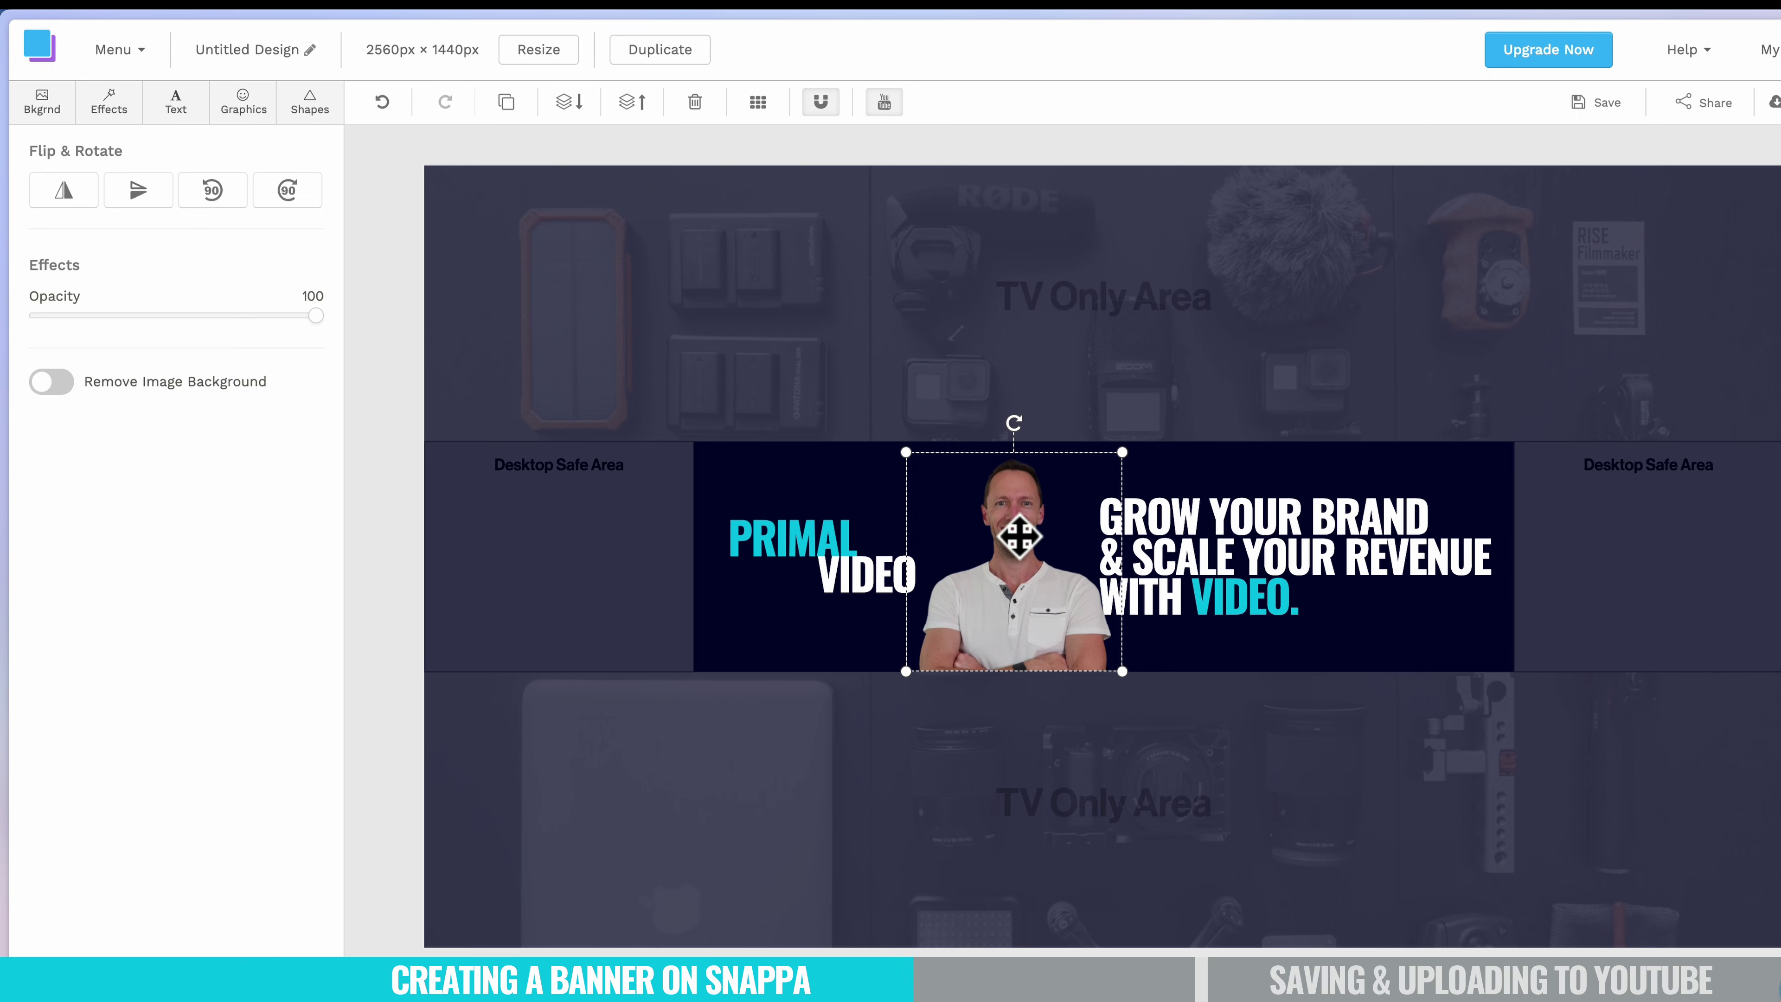
pyautogui.moveTo(1019, 537); pyautogui.dragTo(1007, 534)
# Fine-tune the cropped photo's vertical position so its lower edge sits flush with the bottom of the navy center band.
pyautogui.click(1078, 373)
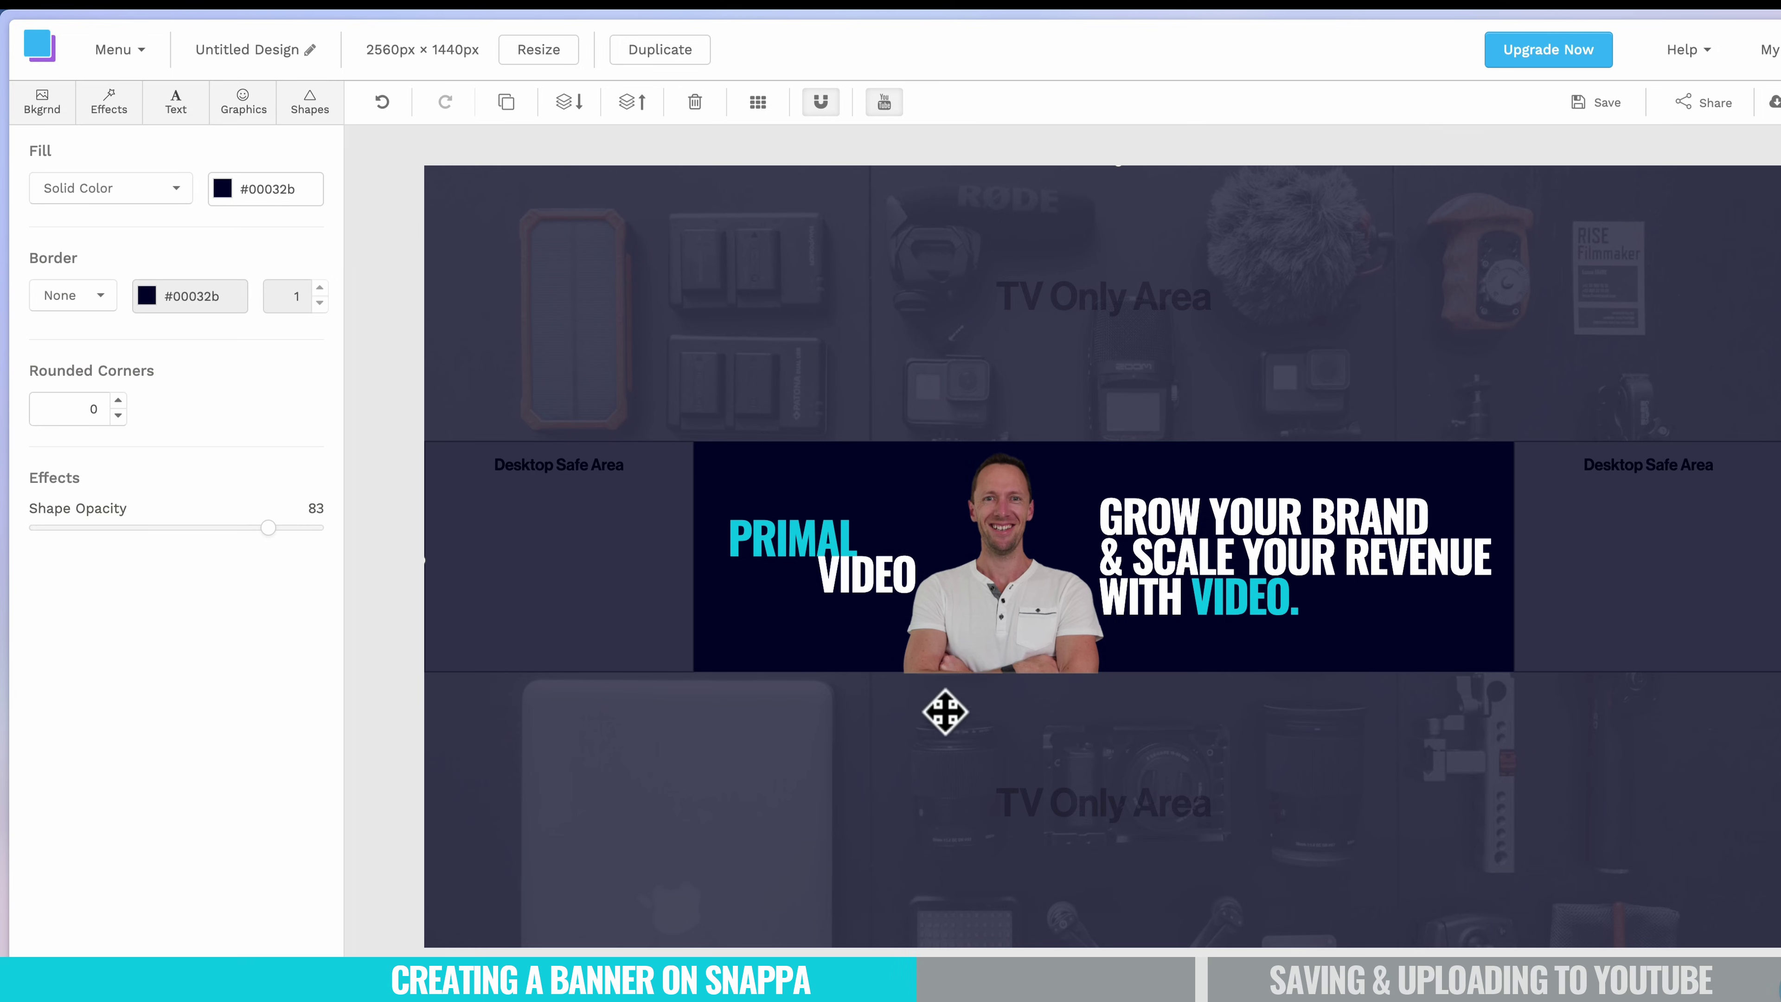
pyautogui.click(974, 628)
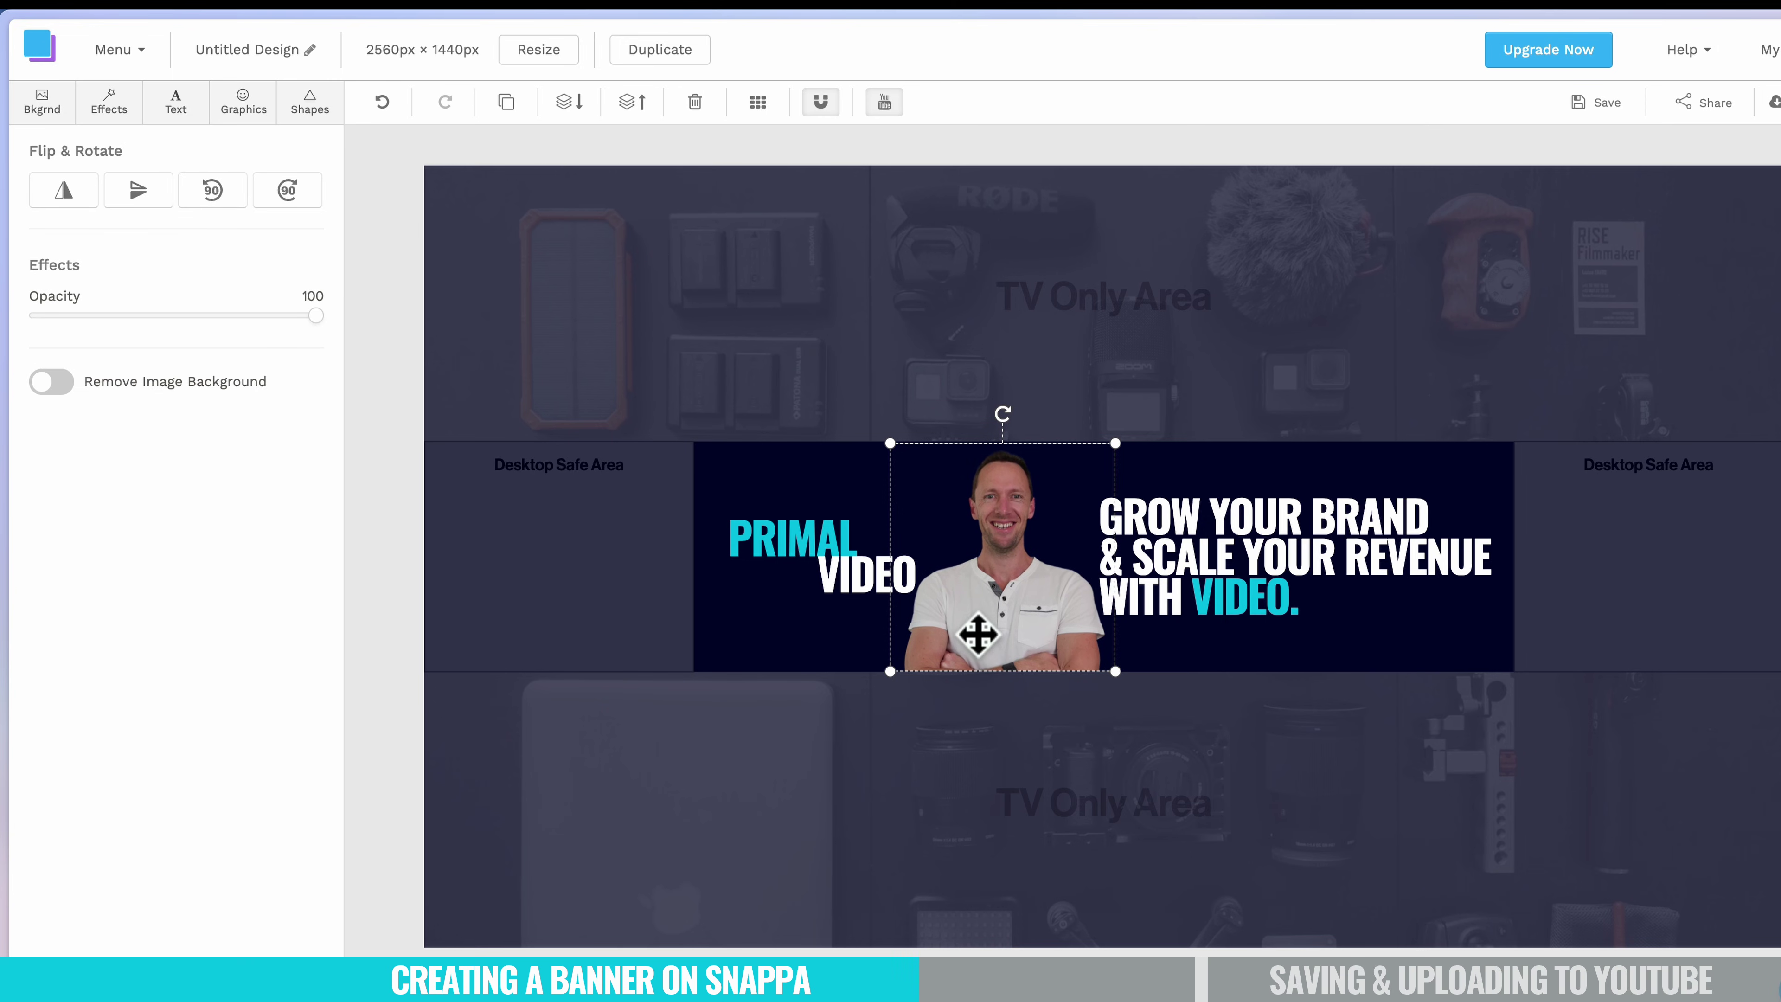
pyautogui.click(1122, 783)
pyautogui.click(1106, 740)
pyautogui.click(1110, 744)
pyautogui.click(1040, 653)
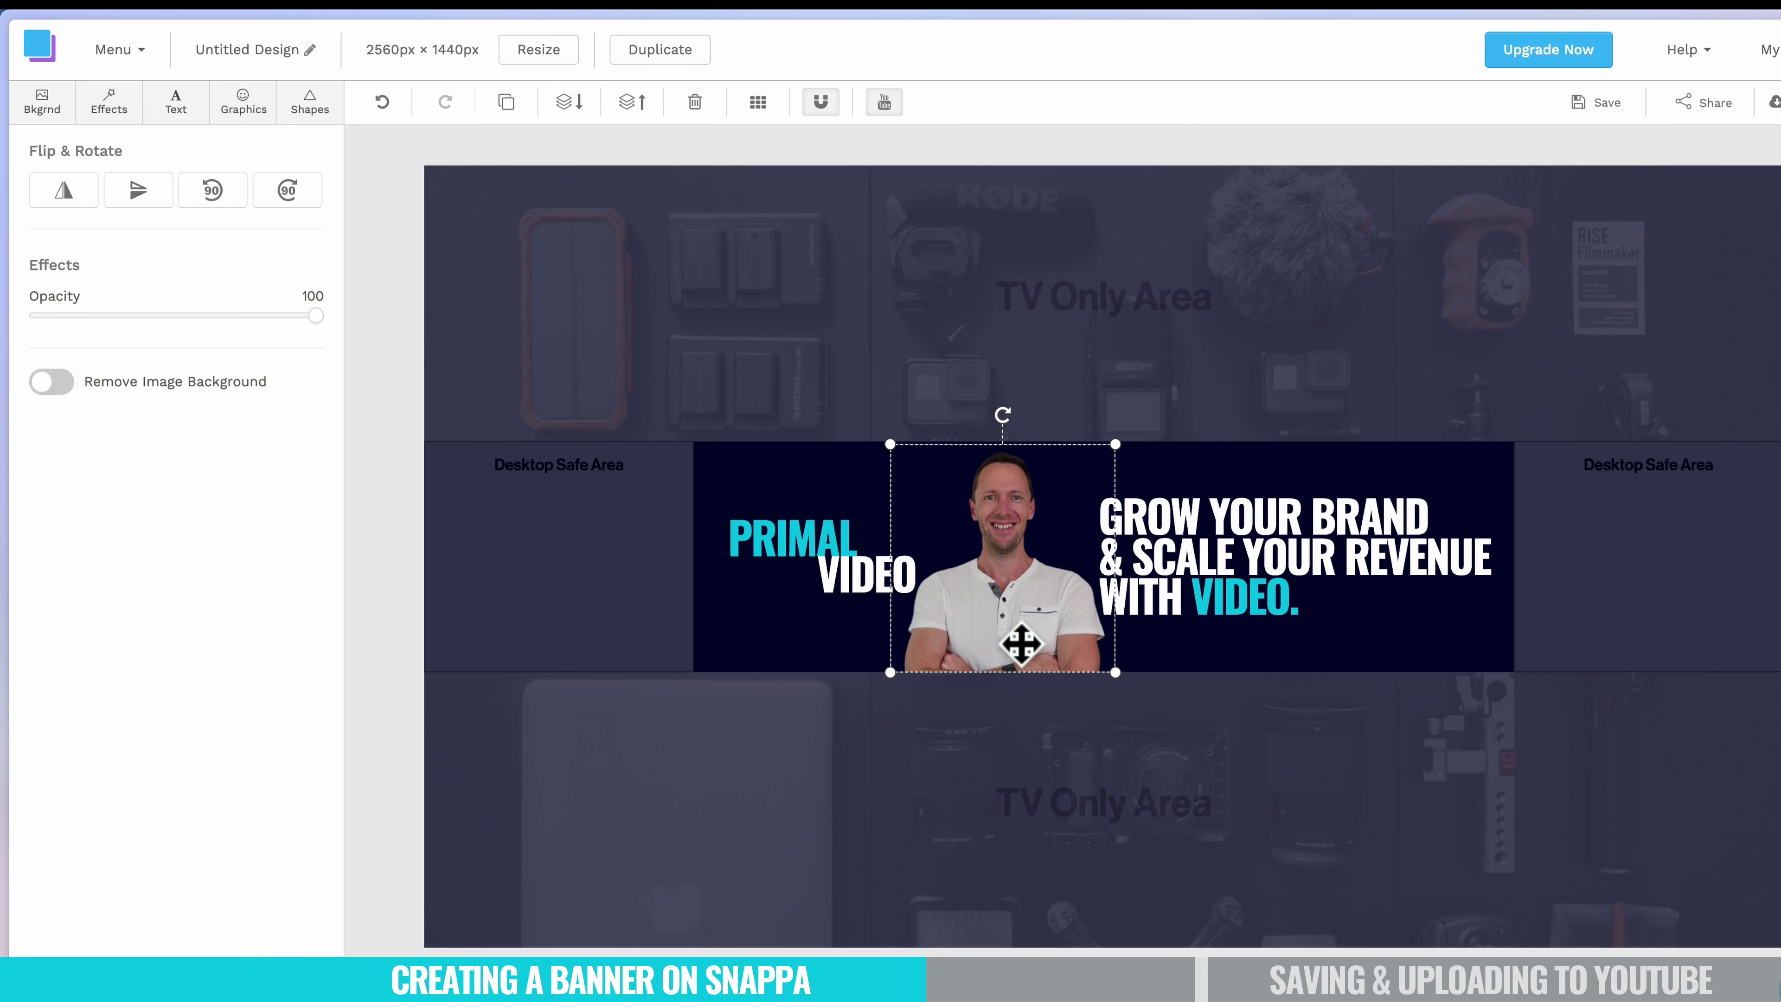
pyautogui.click(1054, 728)
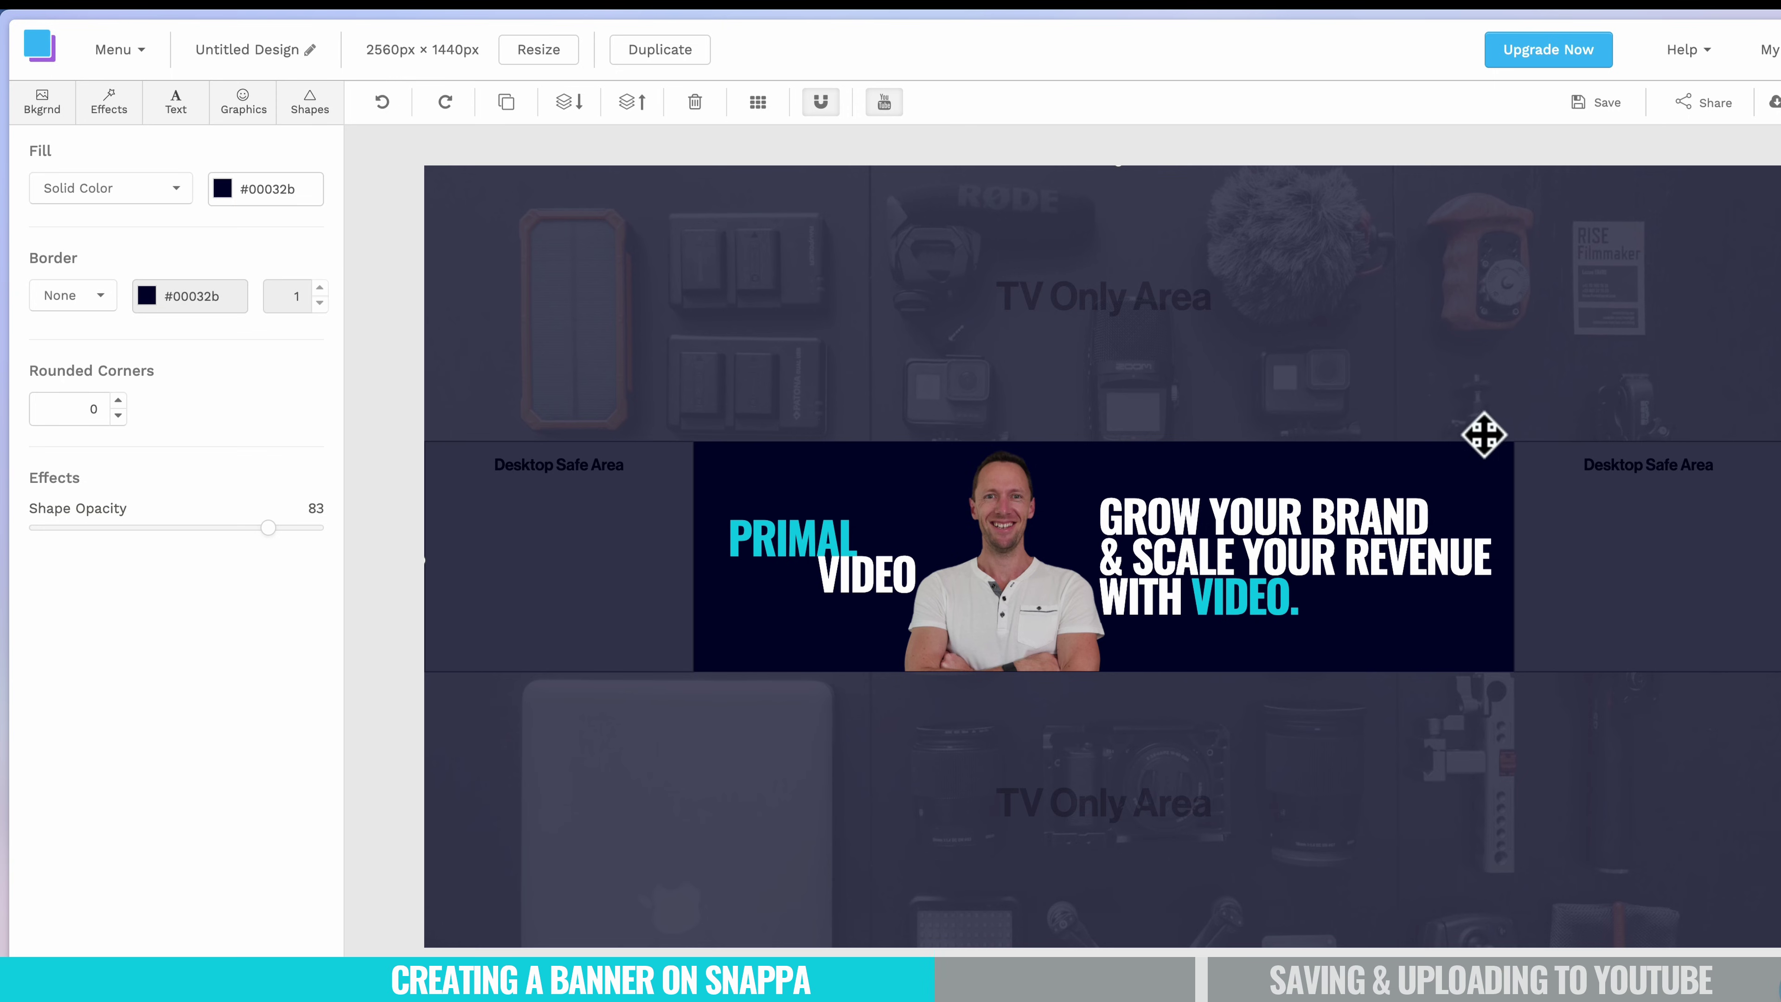
# Move the PRIMAL VIDEO text and the tagline slightly away from the photo on either side, and hide the safe zone overlay.
pyautogui.click(854, 573)
pyautogui.keyDown('shift'); pyautogui.click(800, 539); pyautogui.keyUp('shift')
pyautogui.moveTo(800, 539); pyautogui.dragTo(782, 539)
pyautogui.click(1240, 597)
pyautogui.keyDown('shift'); pyautogui.click(1240, 596); pyautogui.keyUp('shift')
pyautogui.moveTo(1240, 597); pyautogui.dragTo(1257, 594)
pyautogui.click(920, 235)
pyautogui.click(884, 101)
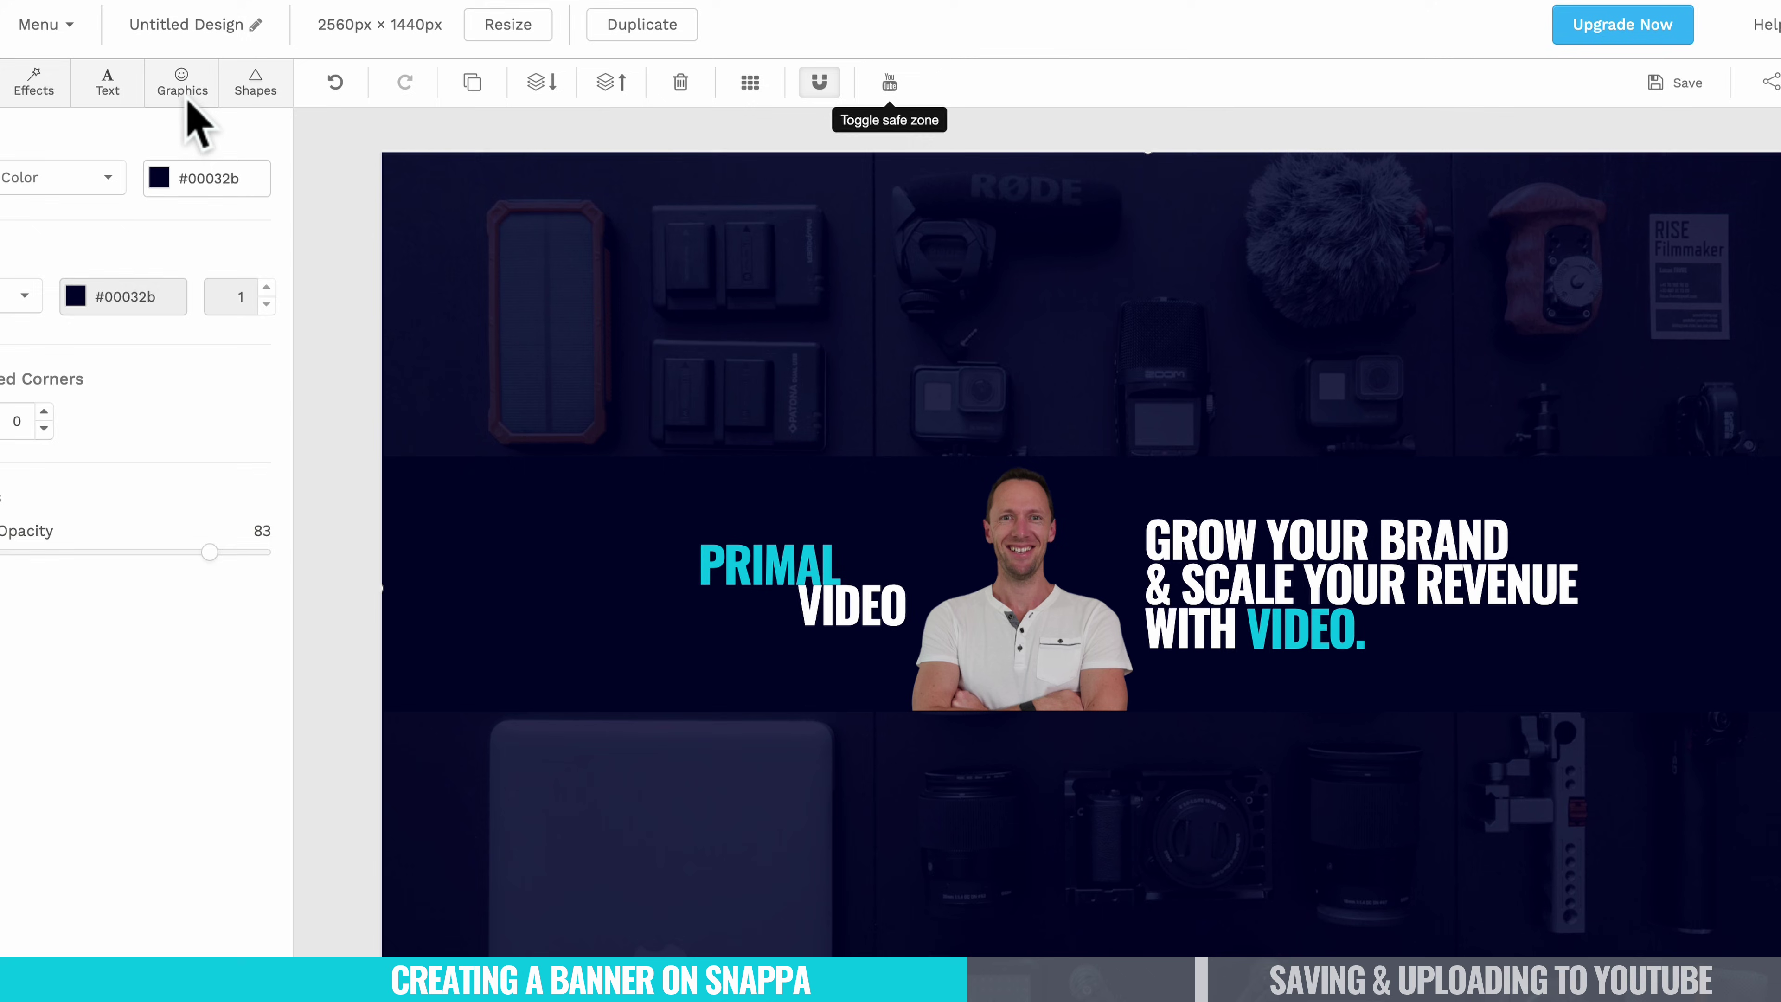
# Search the icon graphics for "crown" and add an outlined crown icon to the banner.
pyautogui.click(182, 91)
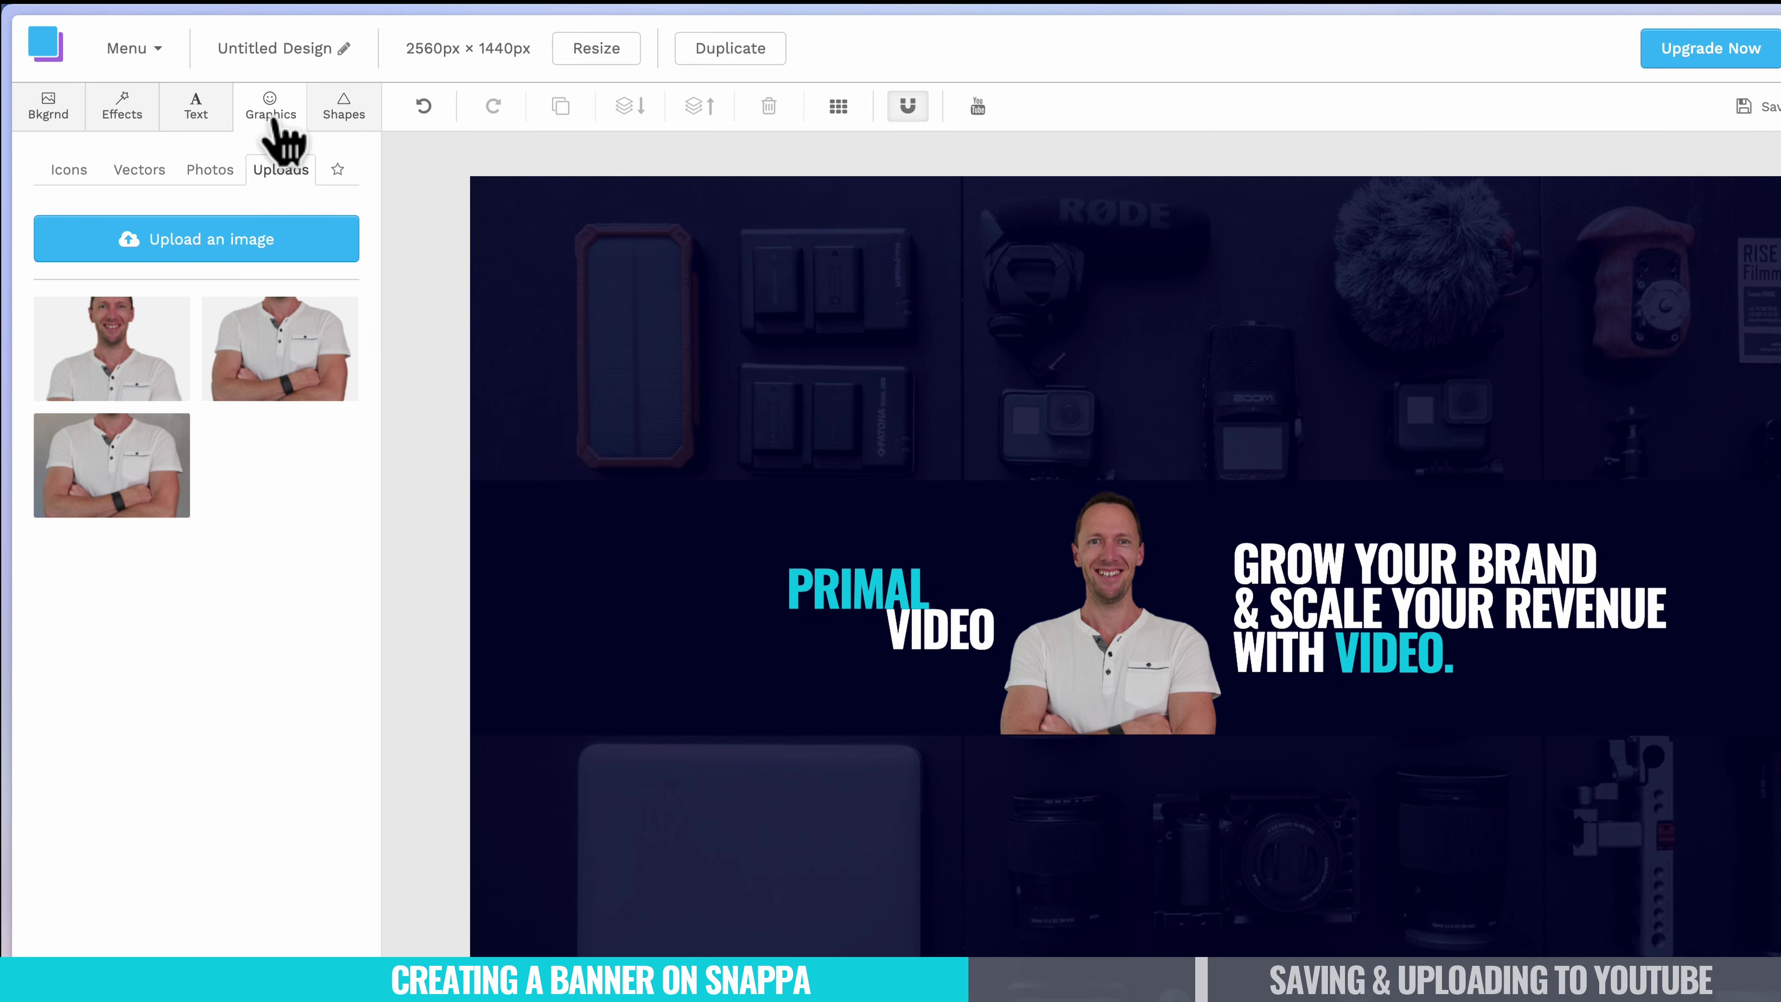
pyautogui.click(68, 174)
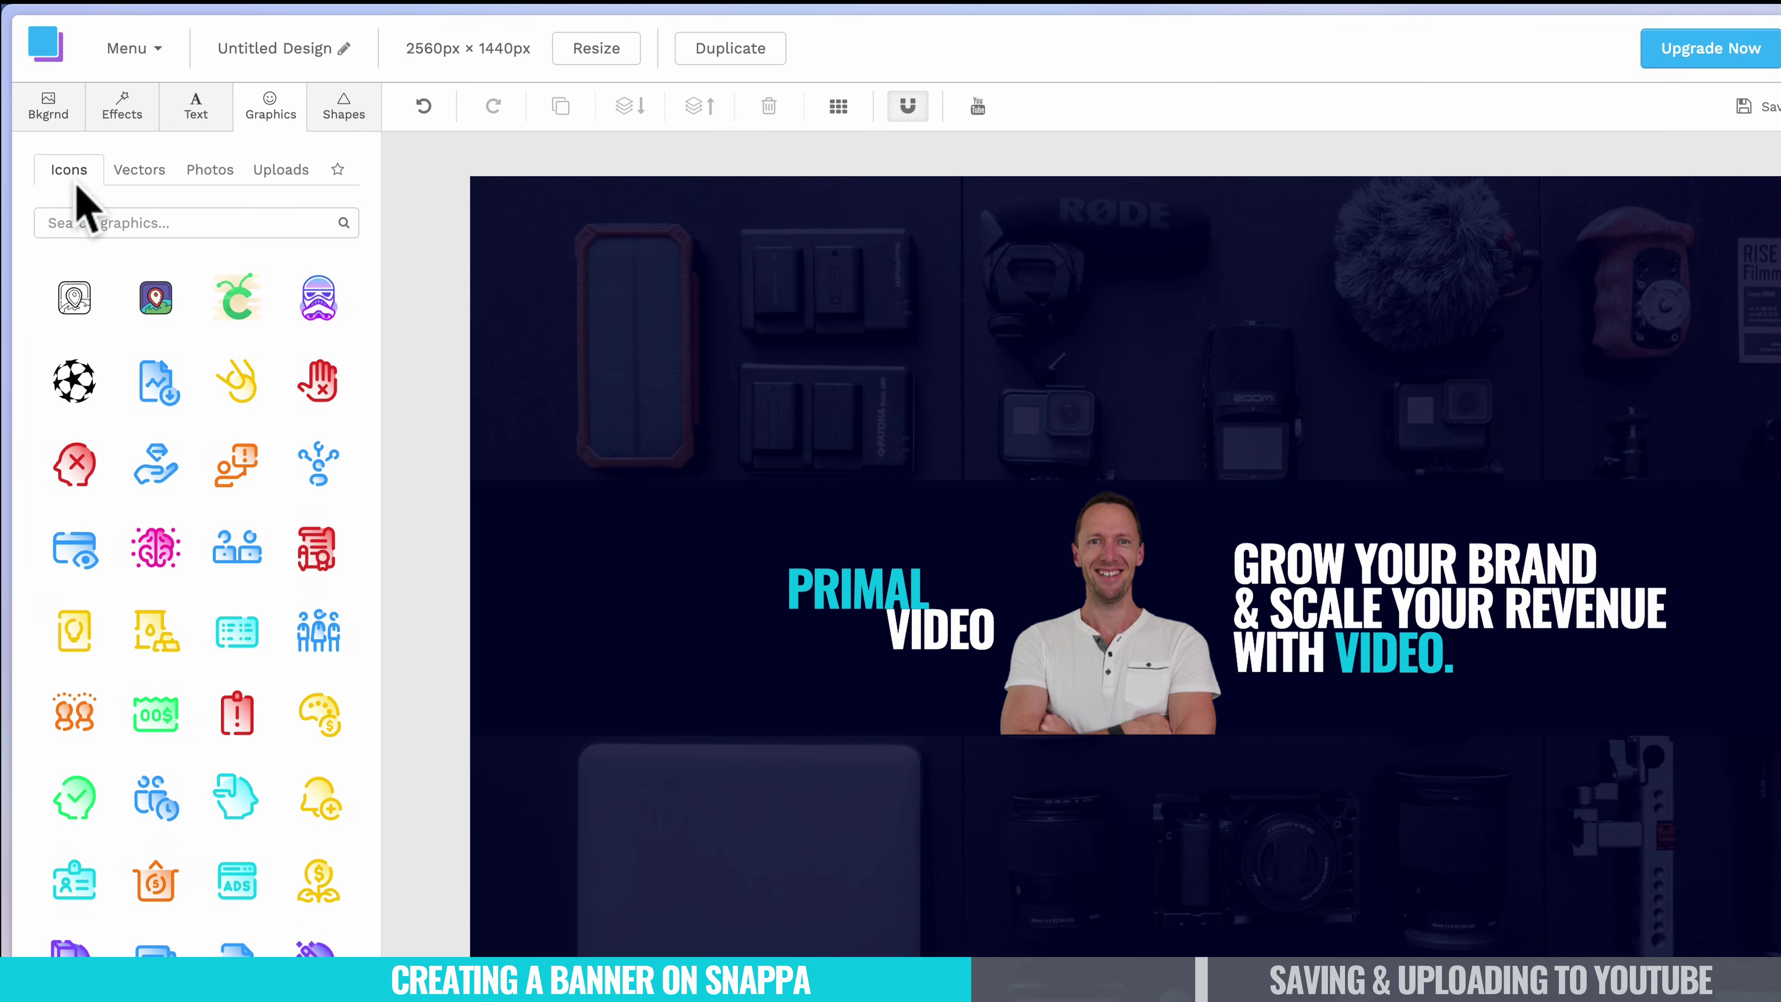
pyautogui.click(91, 219)
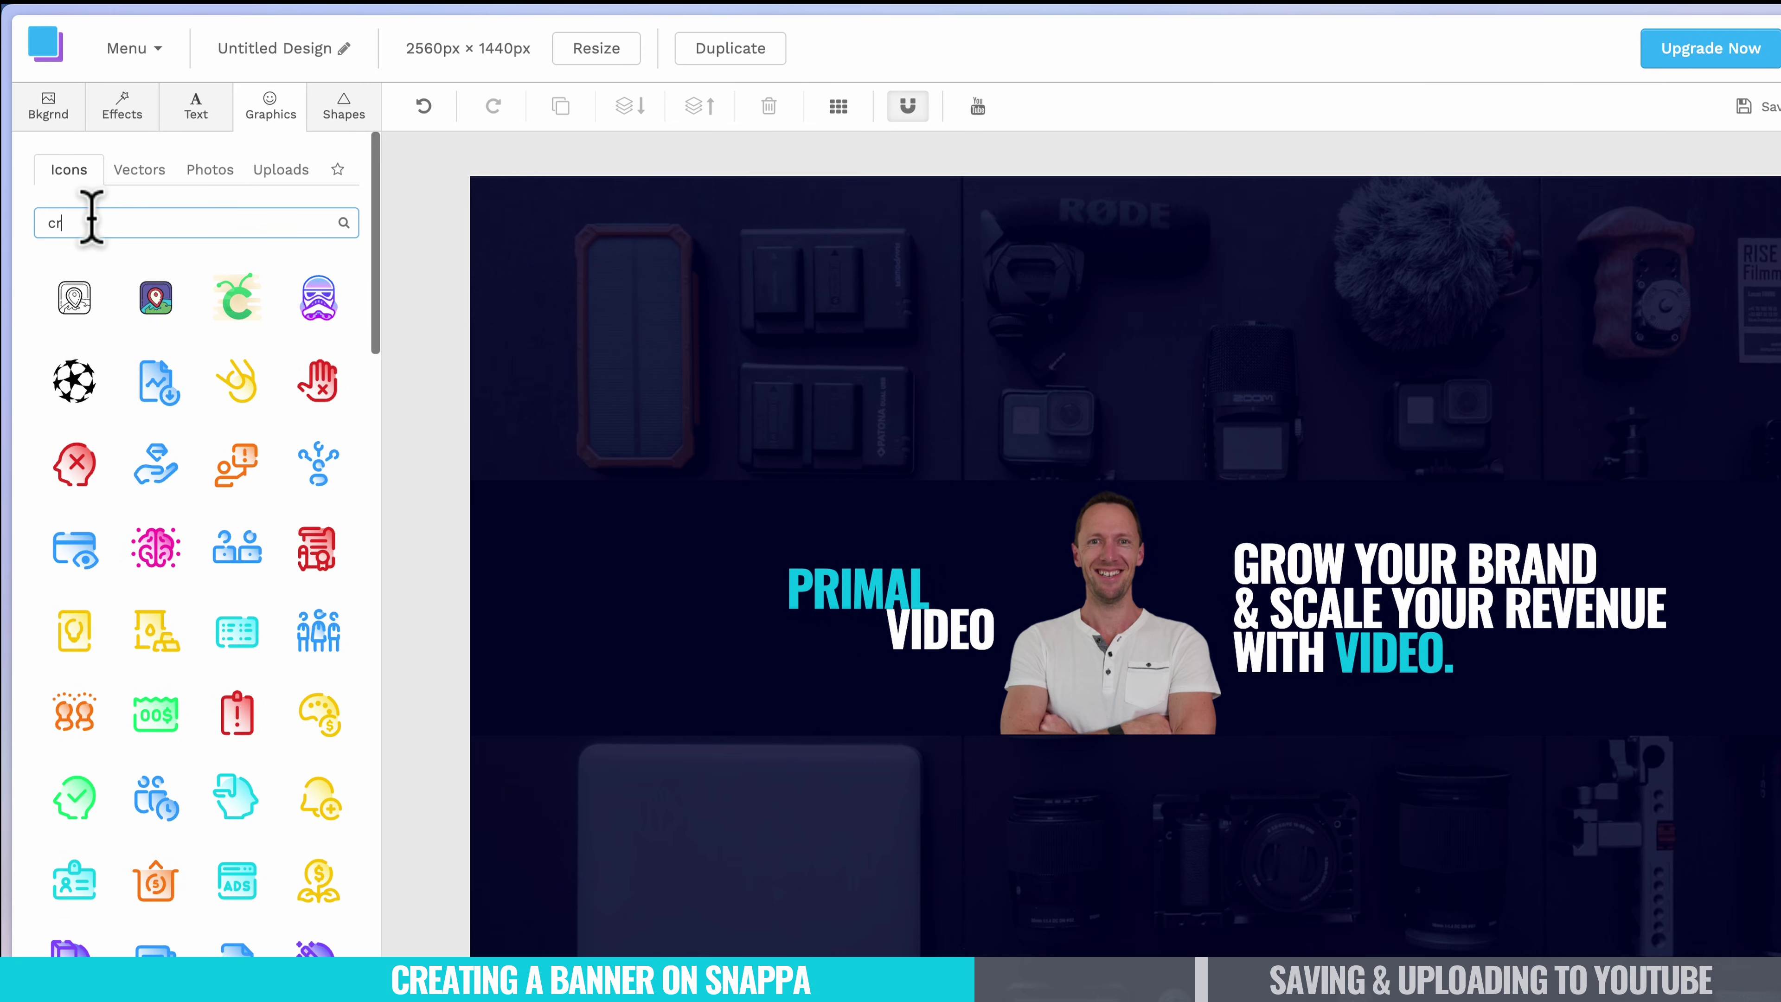
pyautogui.write('crown')
pyautogui.press('Return')
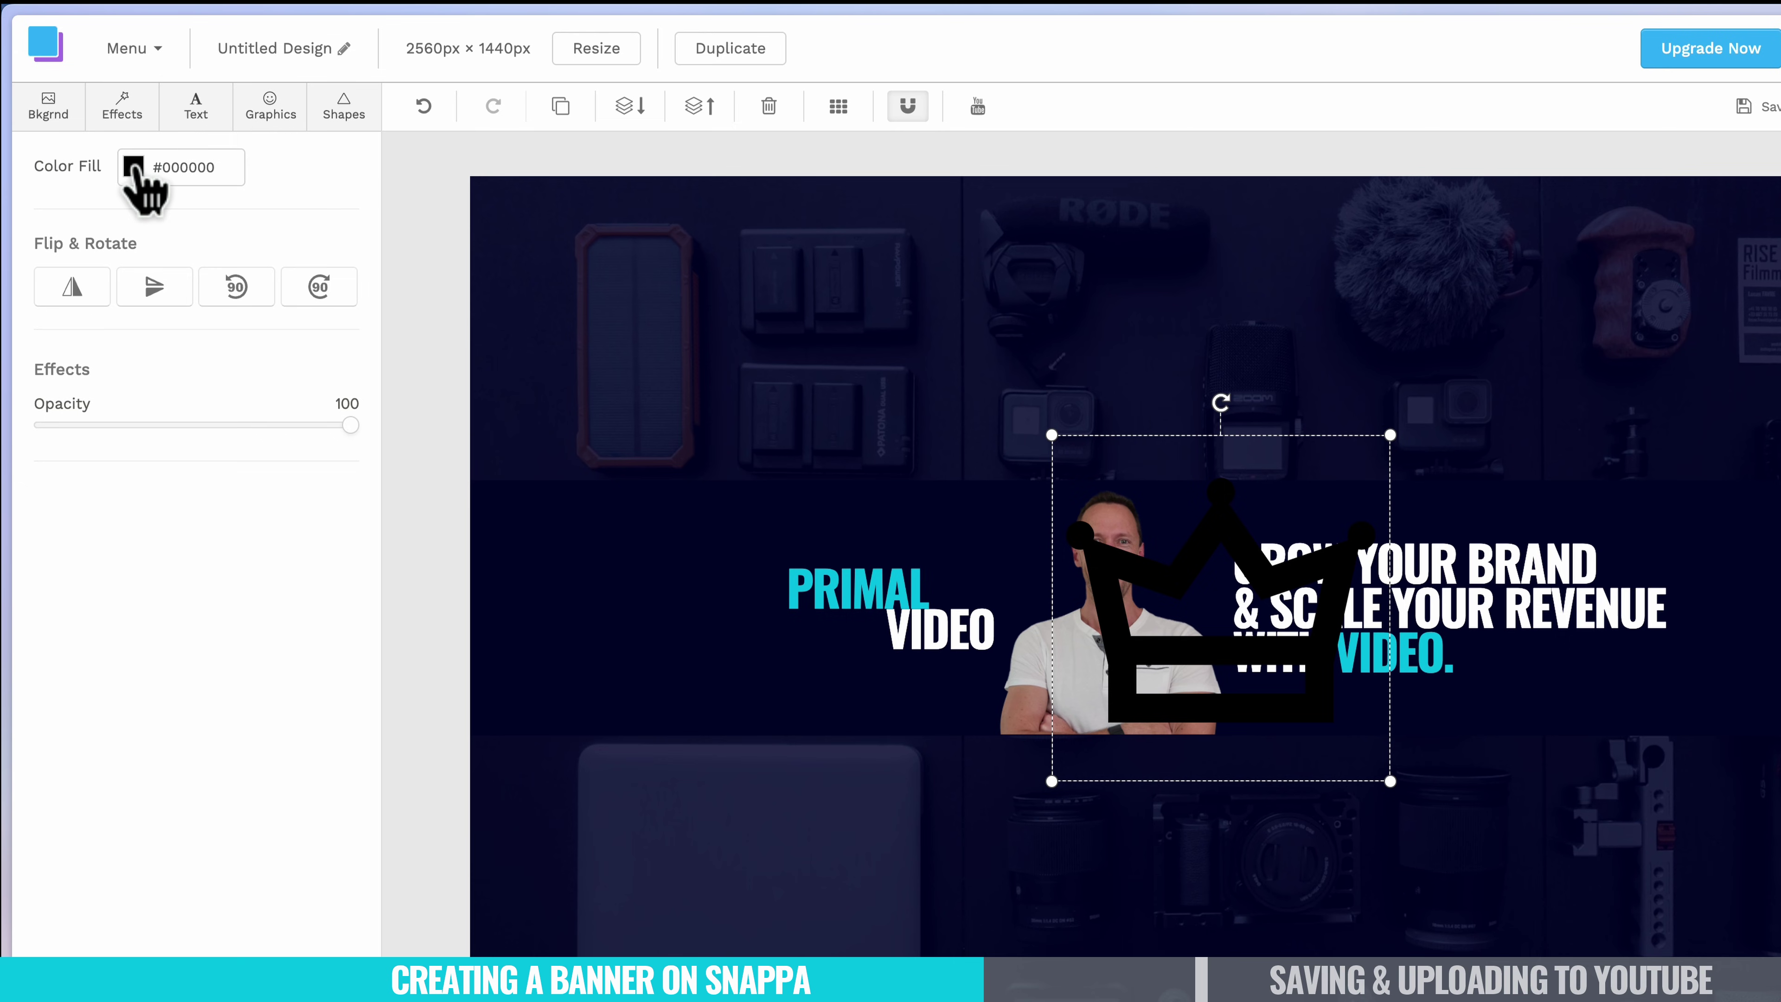
# Color the crown green #48cfad, then shrink it, tilt it and place it on the upper corner of the last letter of "BRAND".
pyautogui.click(134, 169)
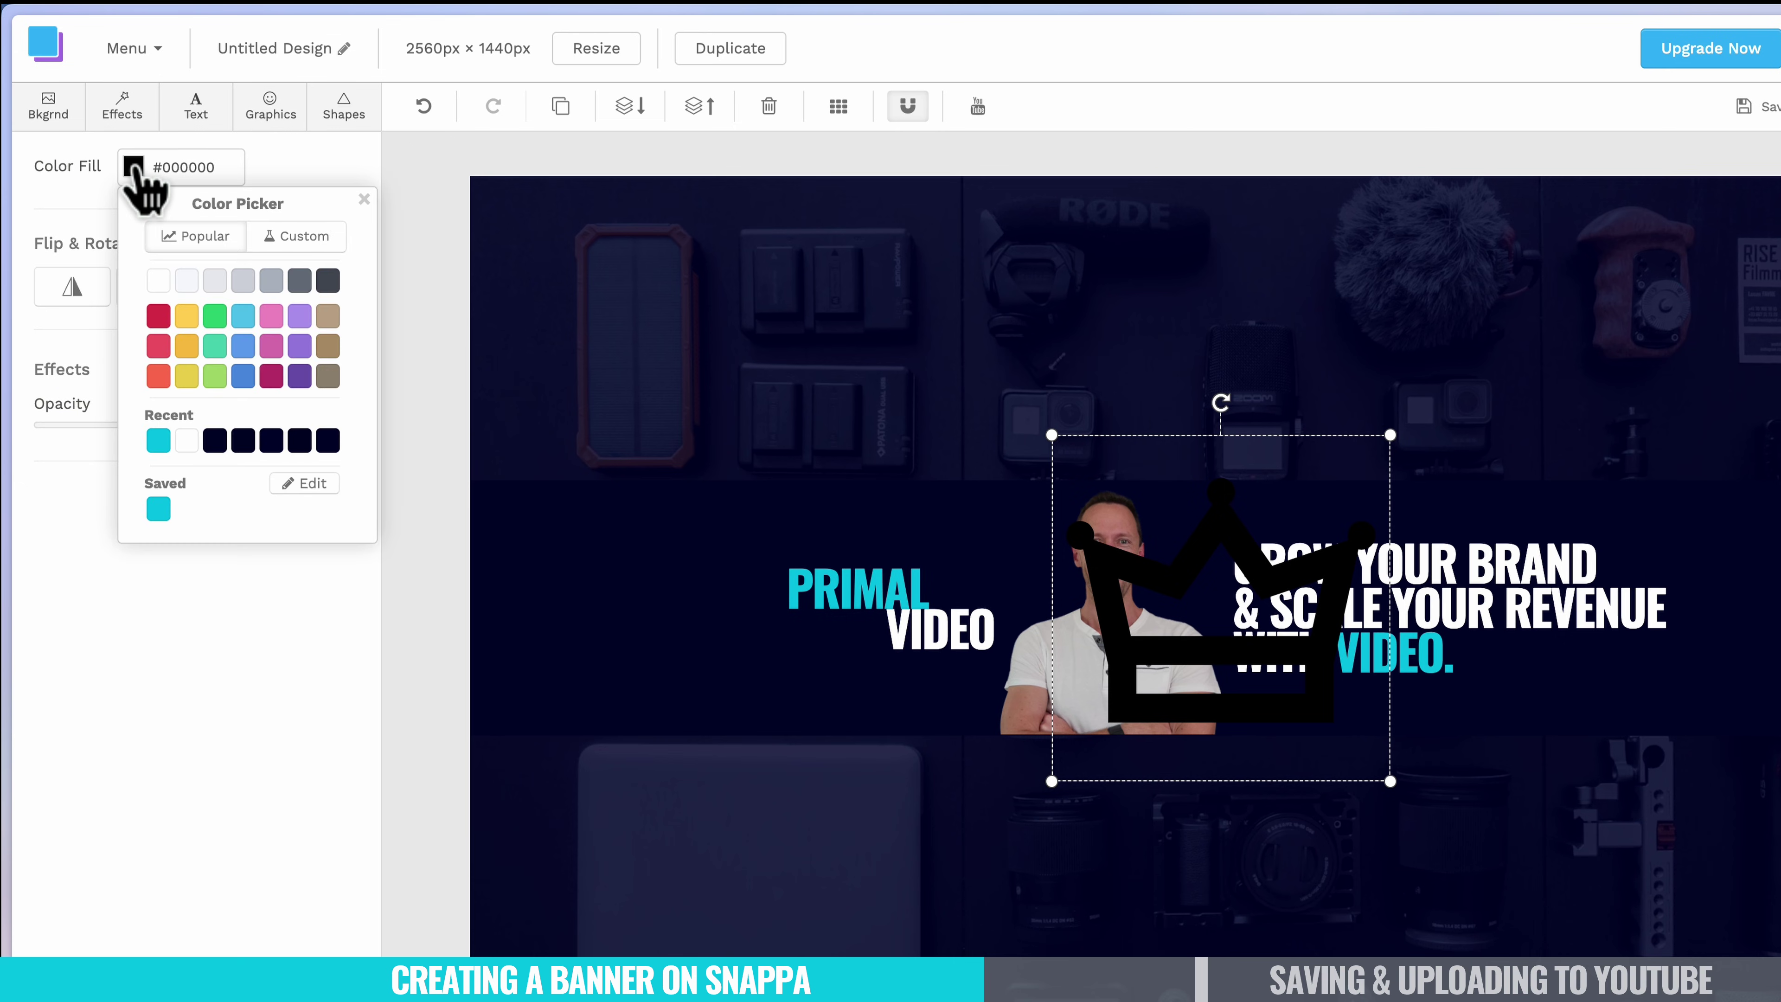
pyautogui.click(215, 345)
pyautogui.moveTo(1391, 435); pyautogui.dragTo(1611, 526)
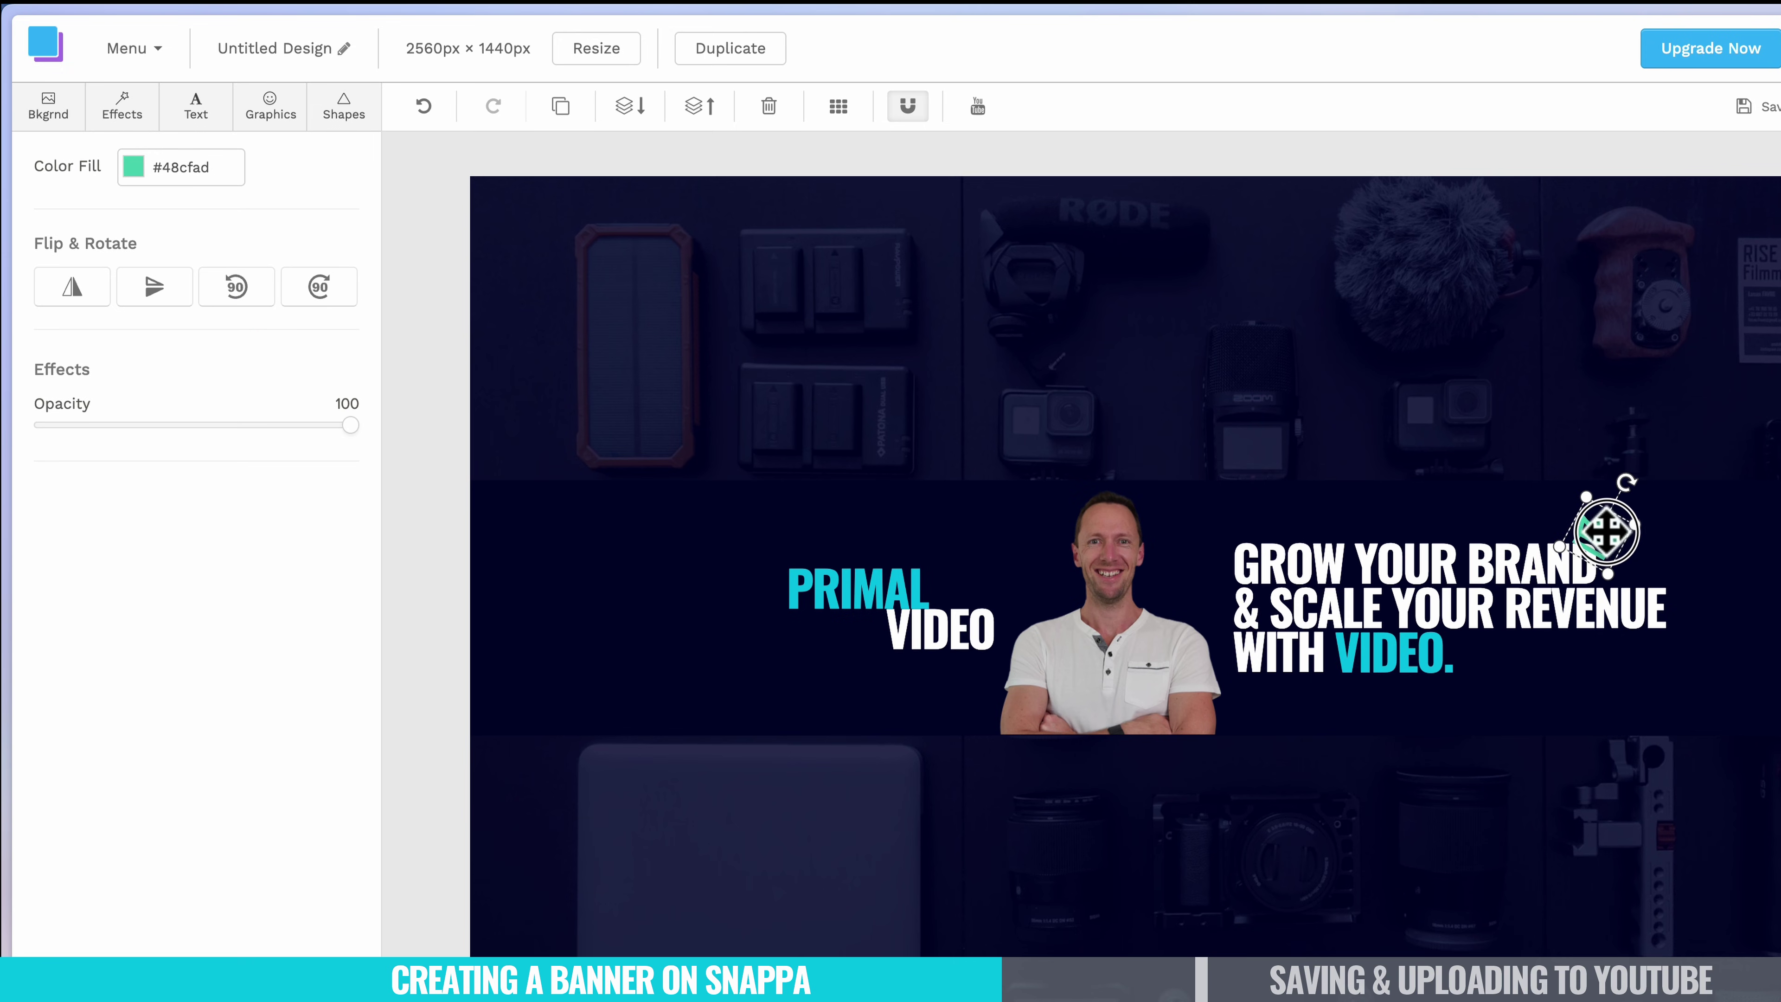
# Search the vector graphics for "line" and add the thick black brush stroke to the middle of the banner.
pyautogui.click(389, 422)
pyautogui.moveTo(382, 399); pyautogui.dragTo(423, 901)
pyautogui.moveTo(98, 806); pyautogui.dragTo(1193, 604)
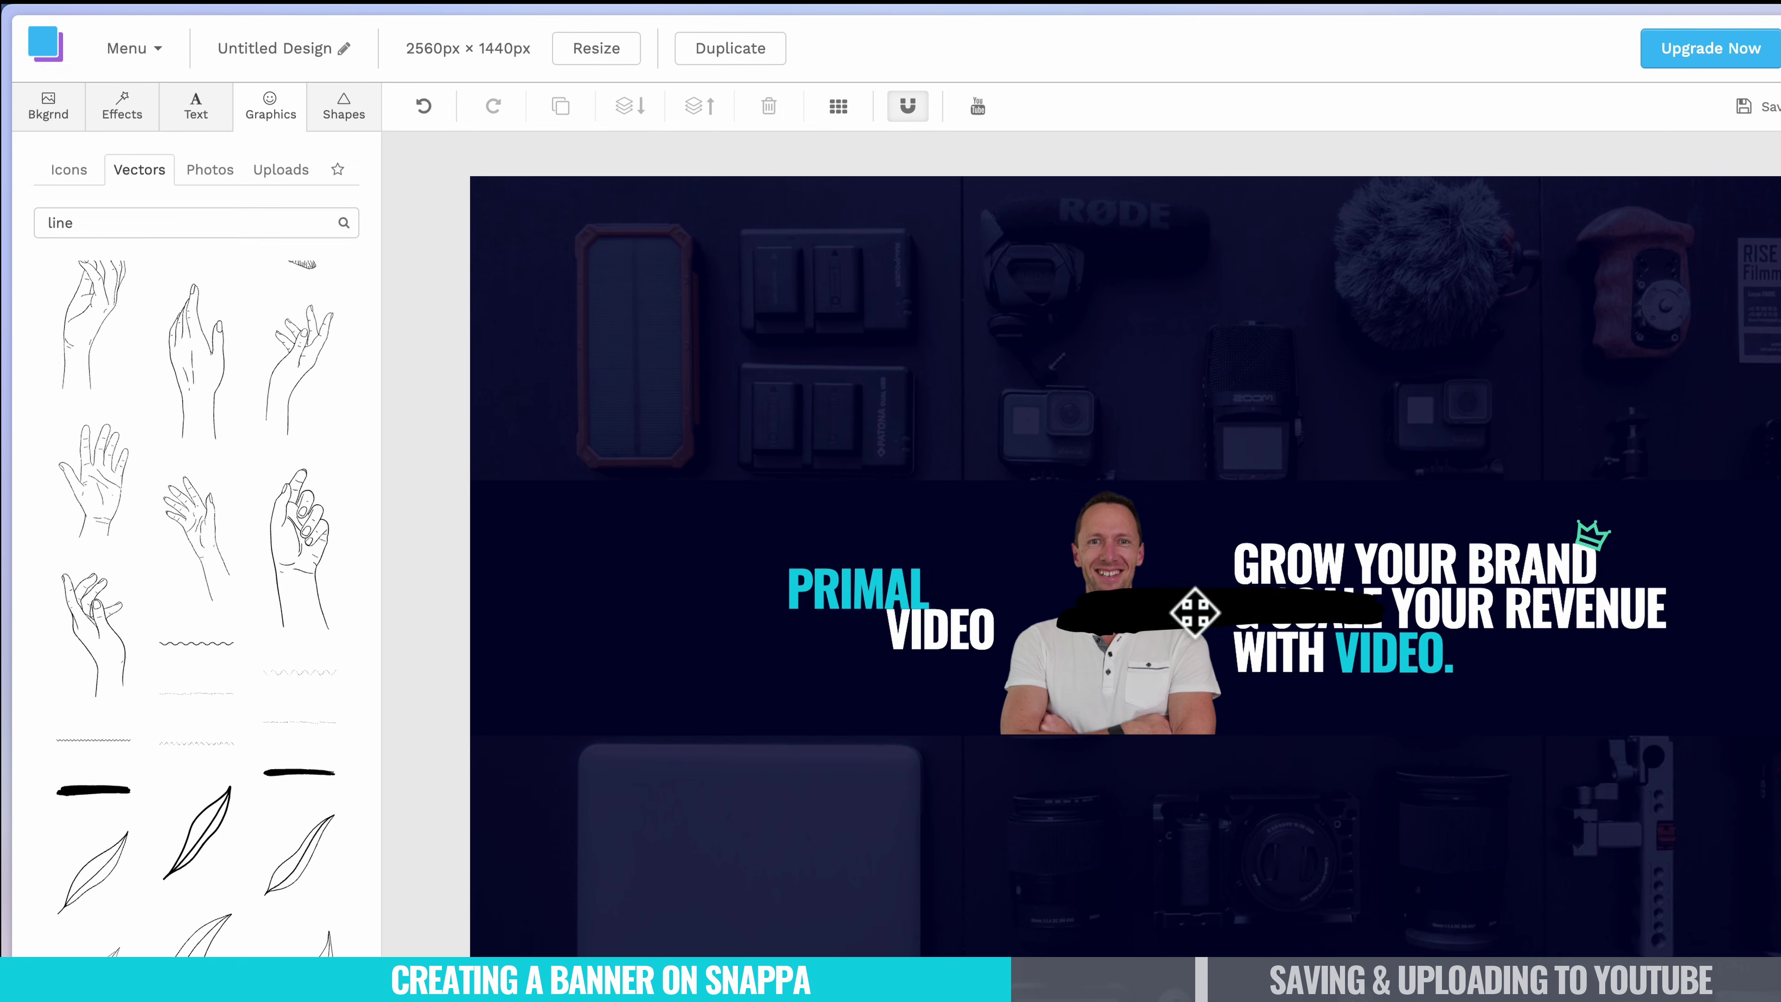
# Color the brush stroke green #48cfad, shrink it to underline the word "VIDEO." in the tagline, and reduce its opacity.
pyautogui.click(134, 172)
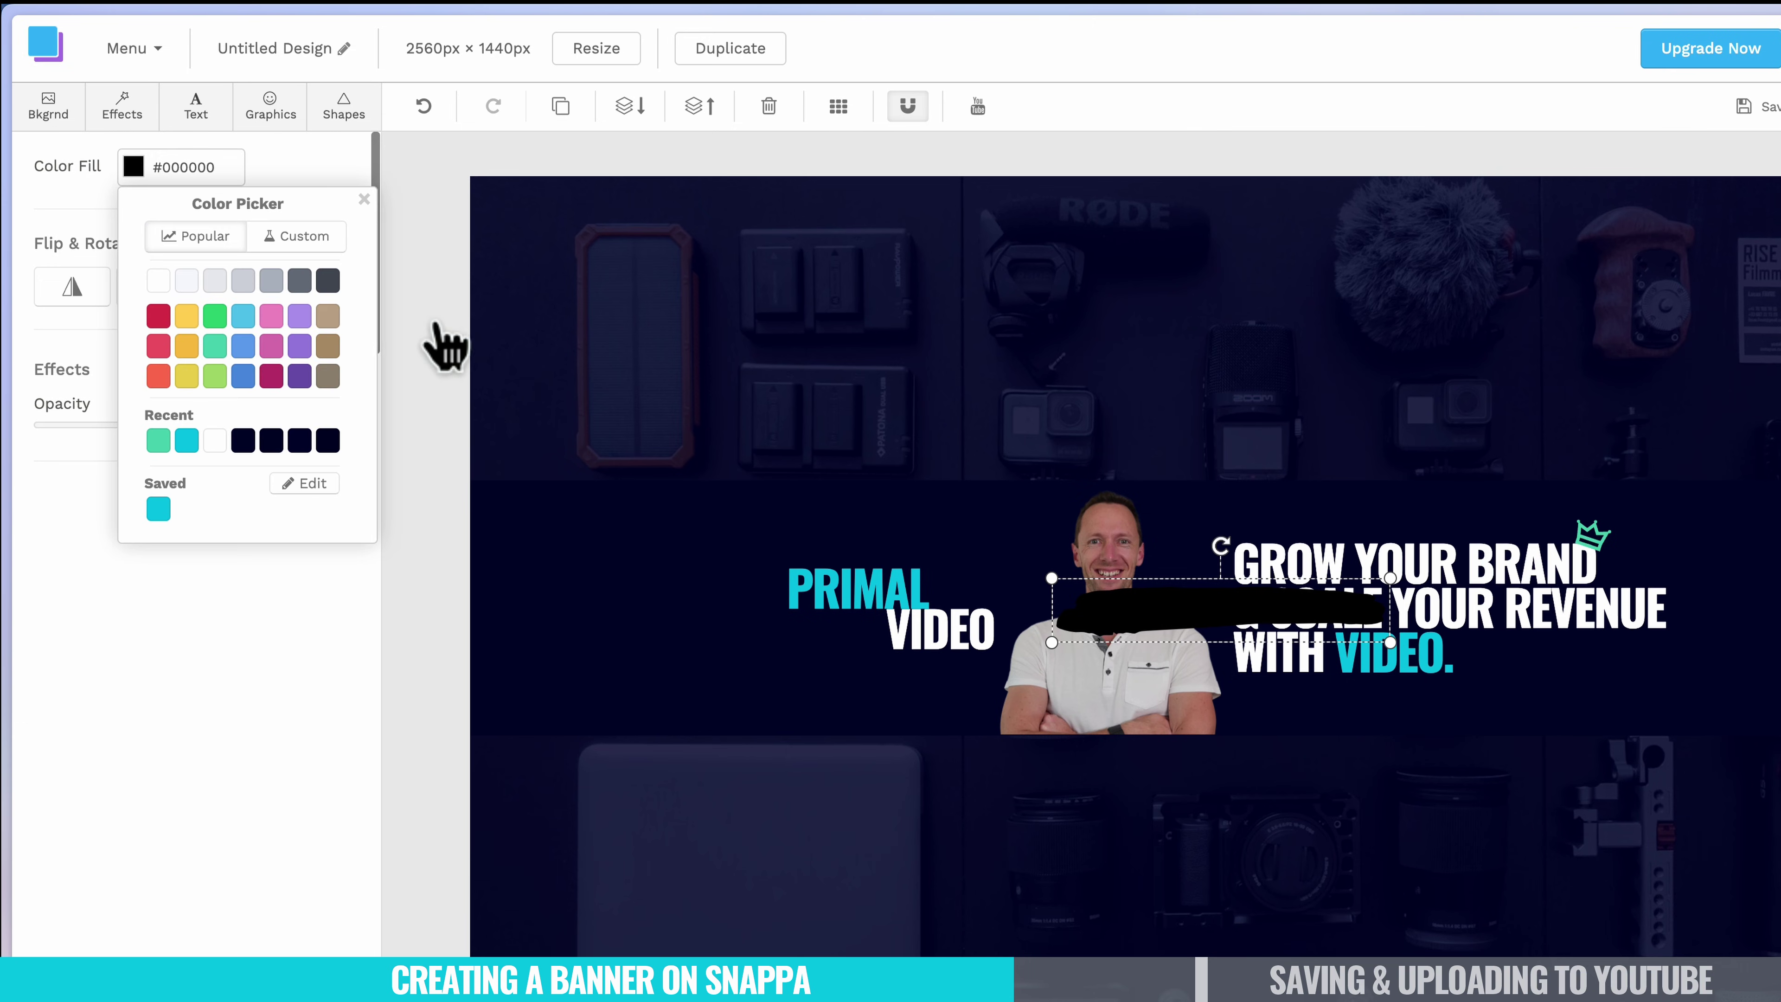
pyautogui.click(215, 345)
pyautogui.moveTo(1089, 635); pyautogui.dragTo(1269, 601)
pyautogui.moveTo(1329, 589); pyautogui.dragTo(1386, 685)
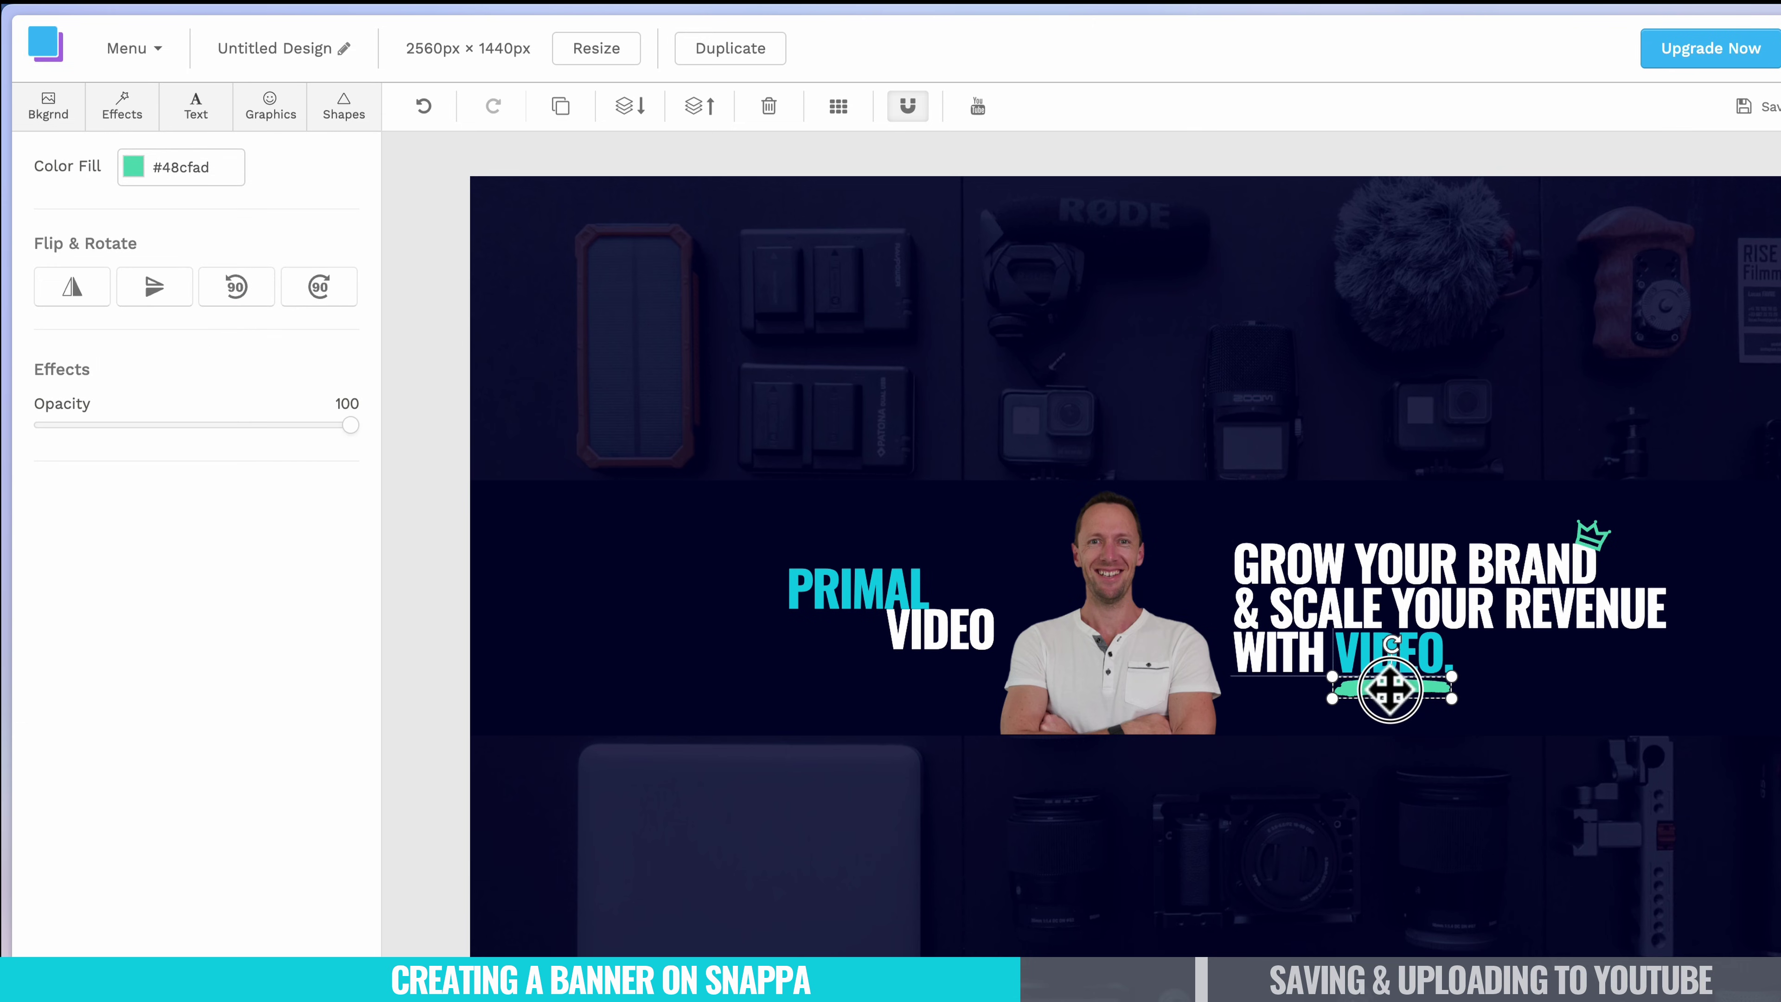
pyautogui.moveTo(351, 426); pyautogui.dragTo(247, 427)
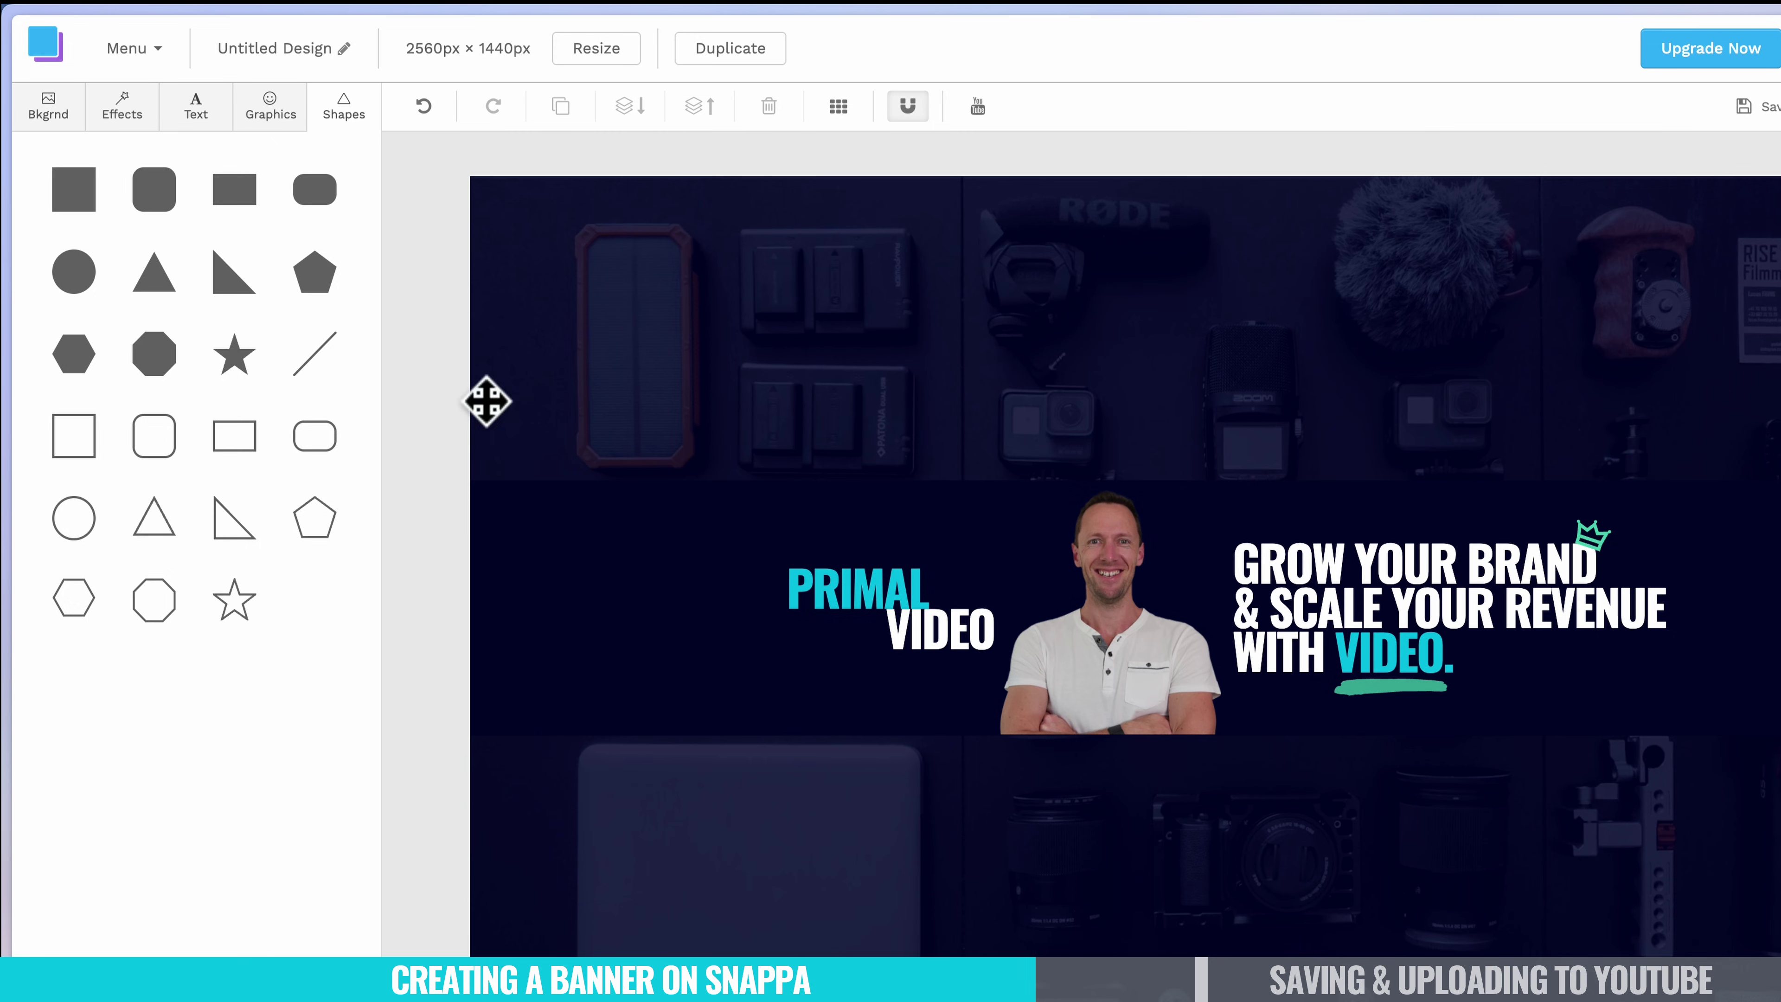
# Add a small right triangle filled with #48cfad, rotated to point right at the navy band's left edge, and set its opacity to 65.
pyautogui.click(214, 298)
pyautogui.click(246, 205)
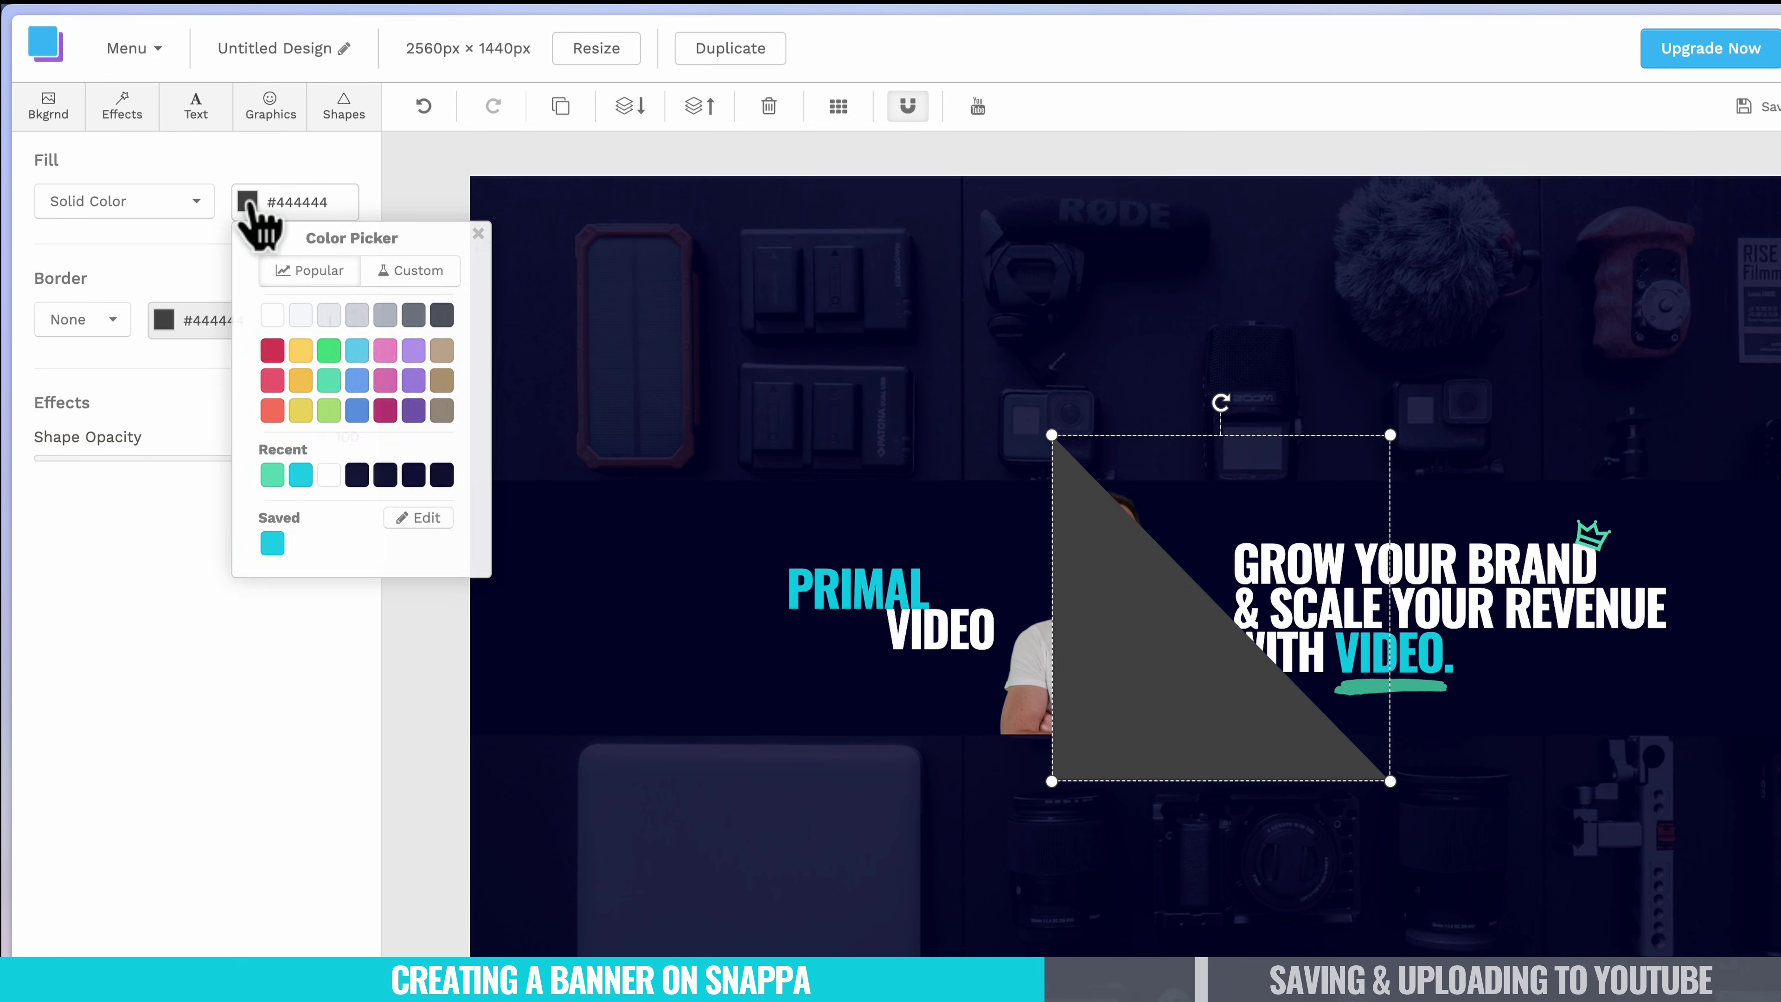
pyautogui.click(328, 380)
pyautogui.moveTo(1390, 780); pyautogui.dragTo(1033, 588)
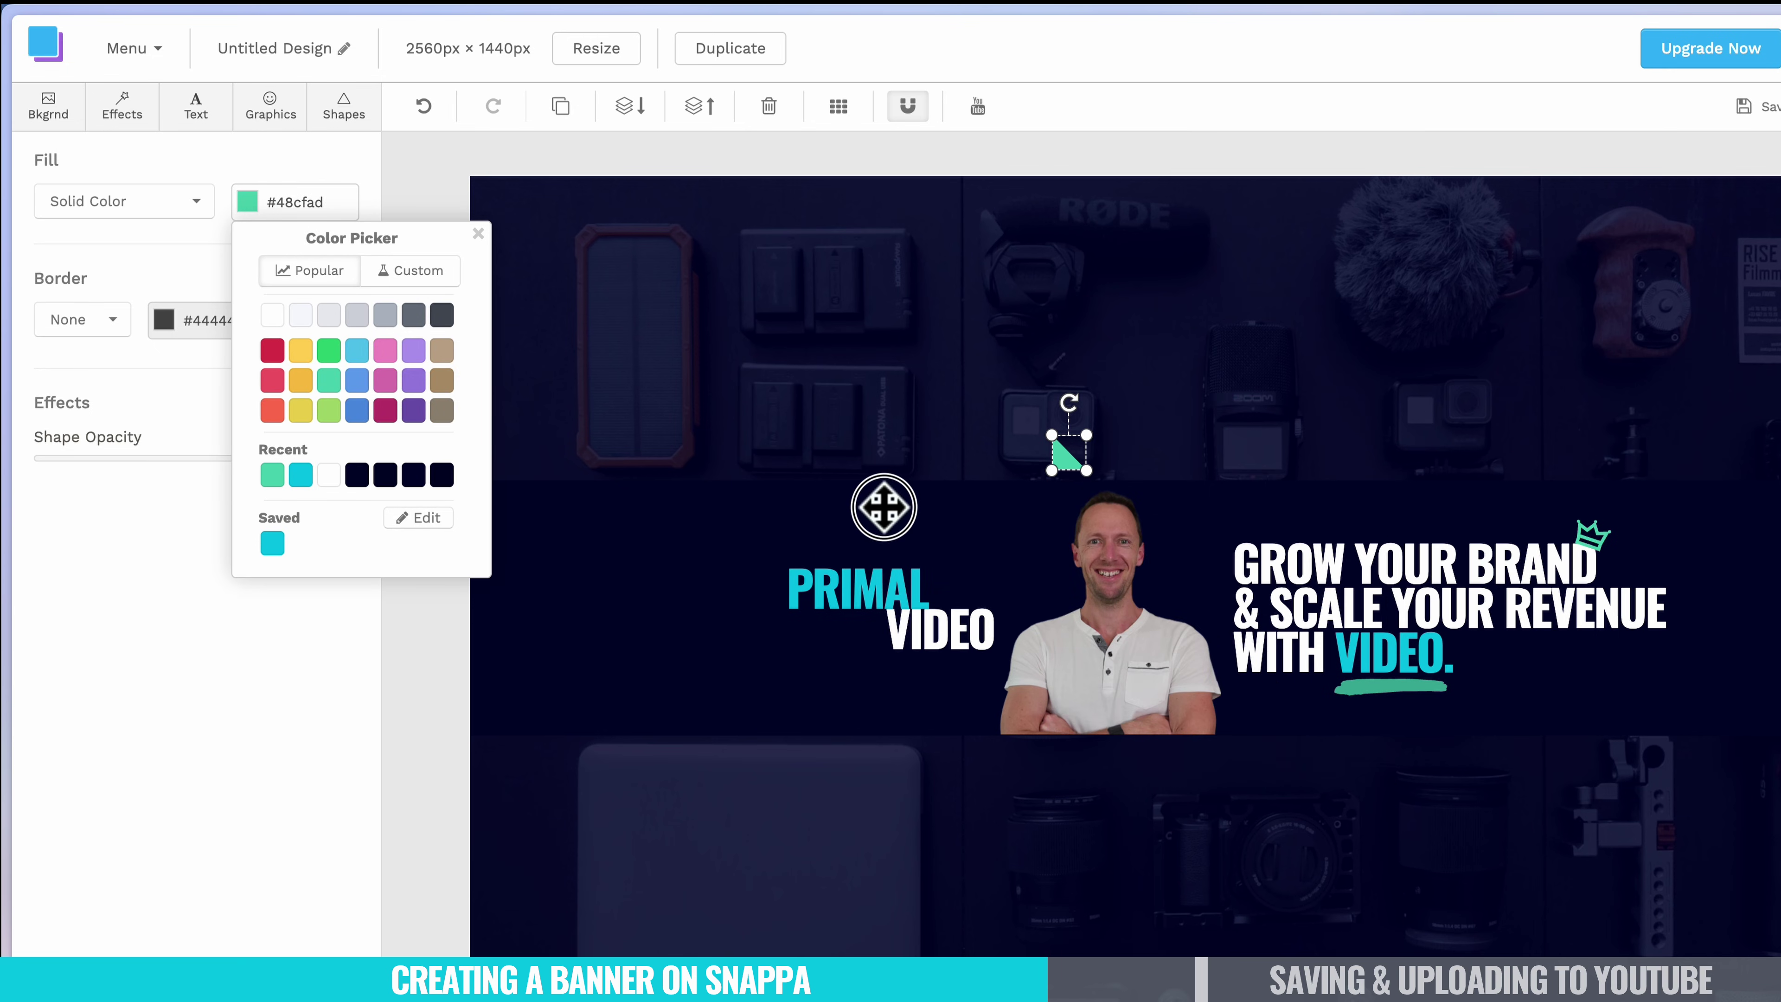
pyautogui.moveTo(1068, 407); pyautogui.dragTo(497, 608)
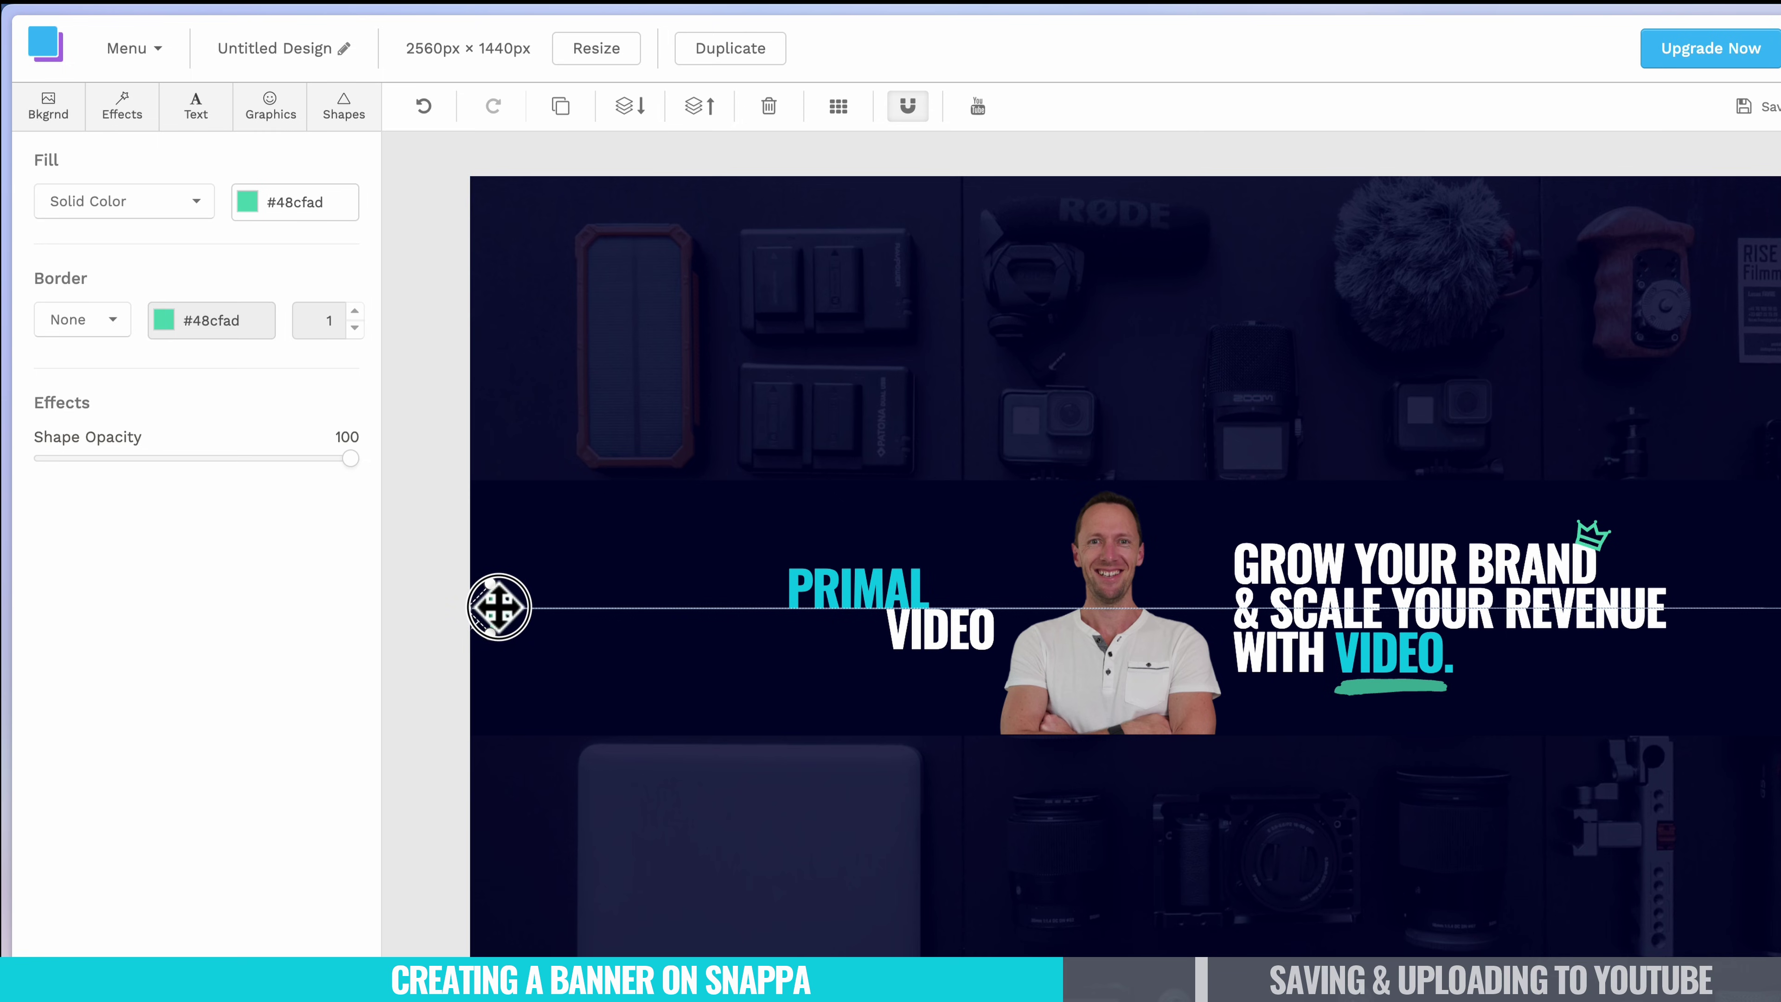
pyautogui.moveTo(351, 460); pyautogui.dragTo(243, 461)
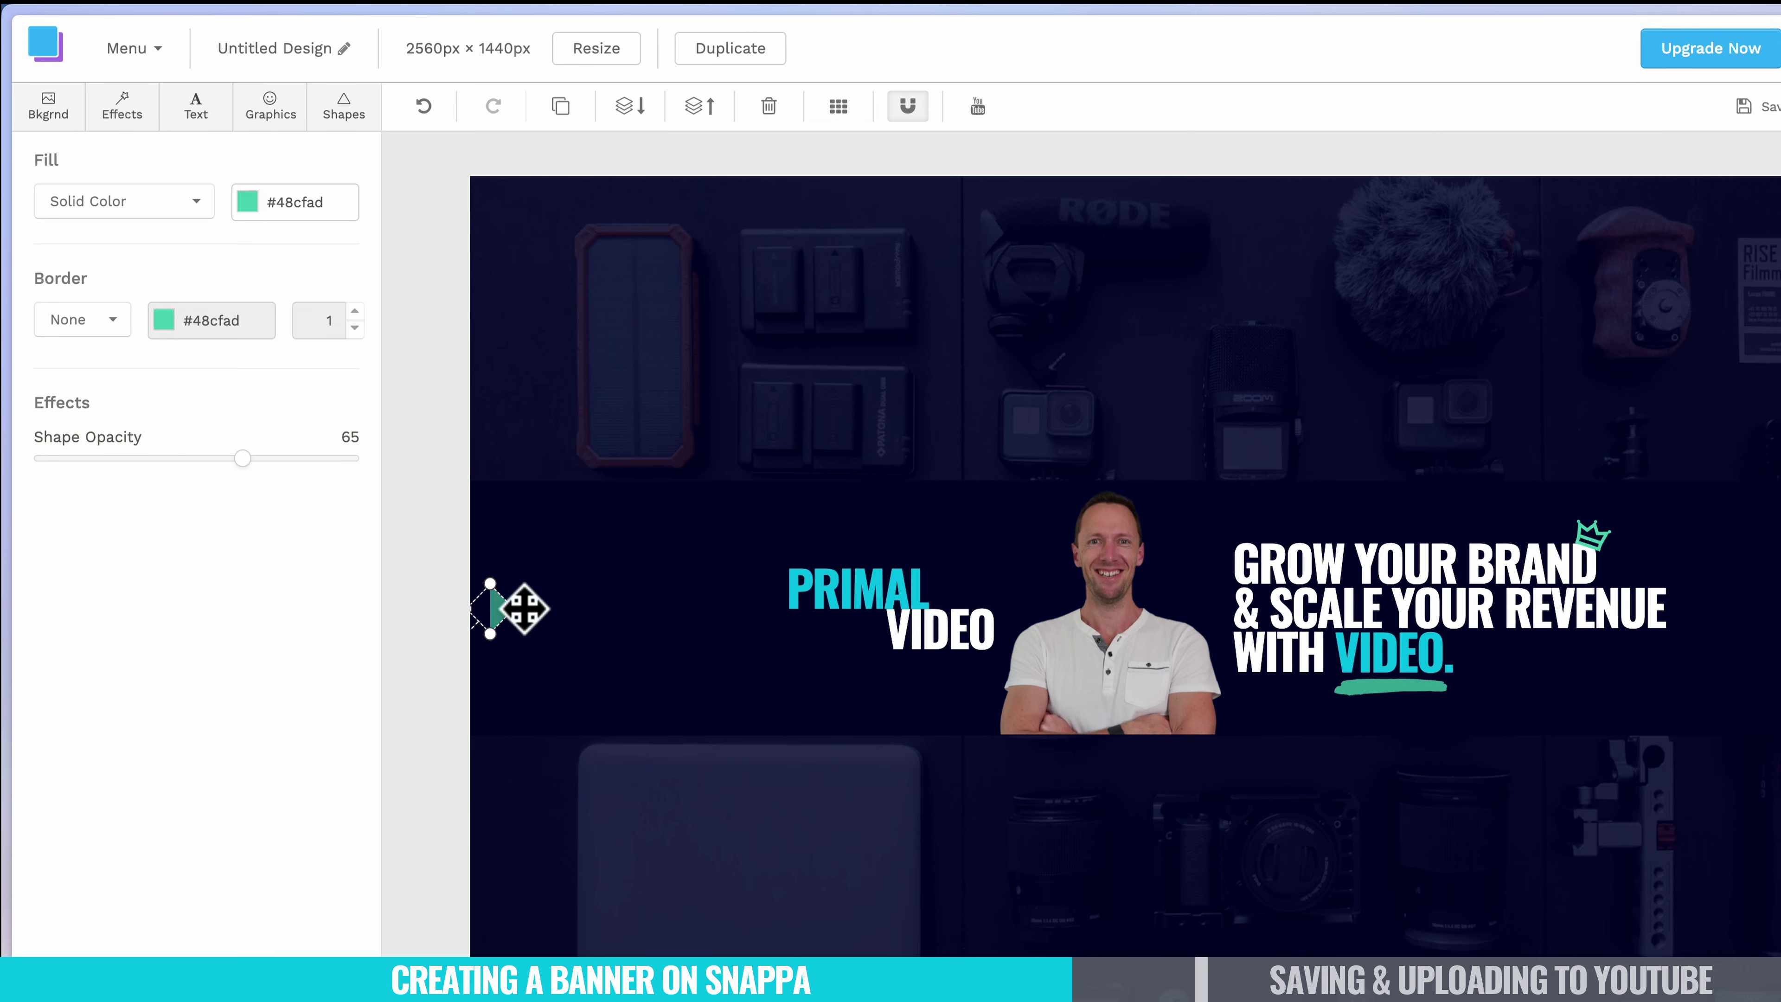
# Duplicate the green triangle repeatedly into a row of six up to the PRIMAL VIDEO text, removing the extra one overlapping the text.
pyautogui.click(570, 113)
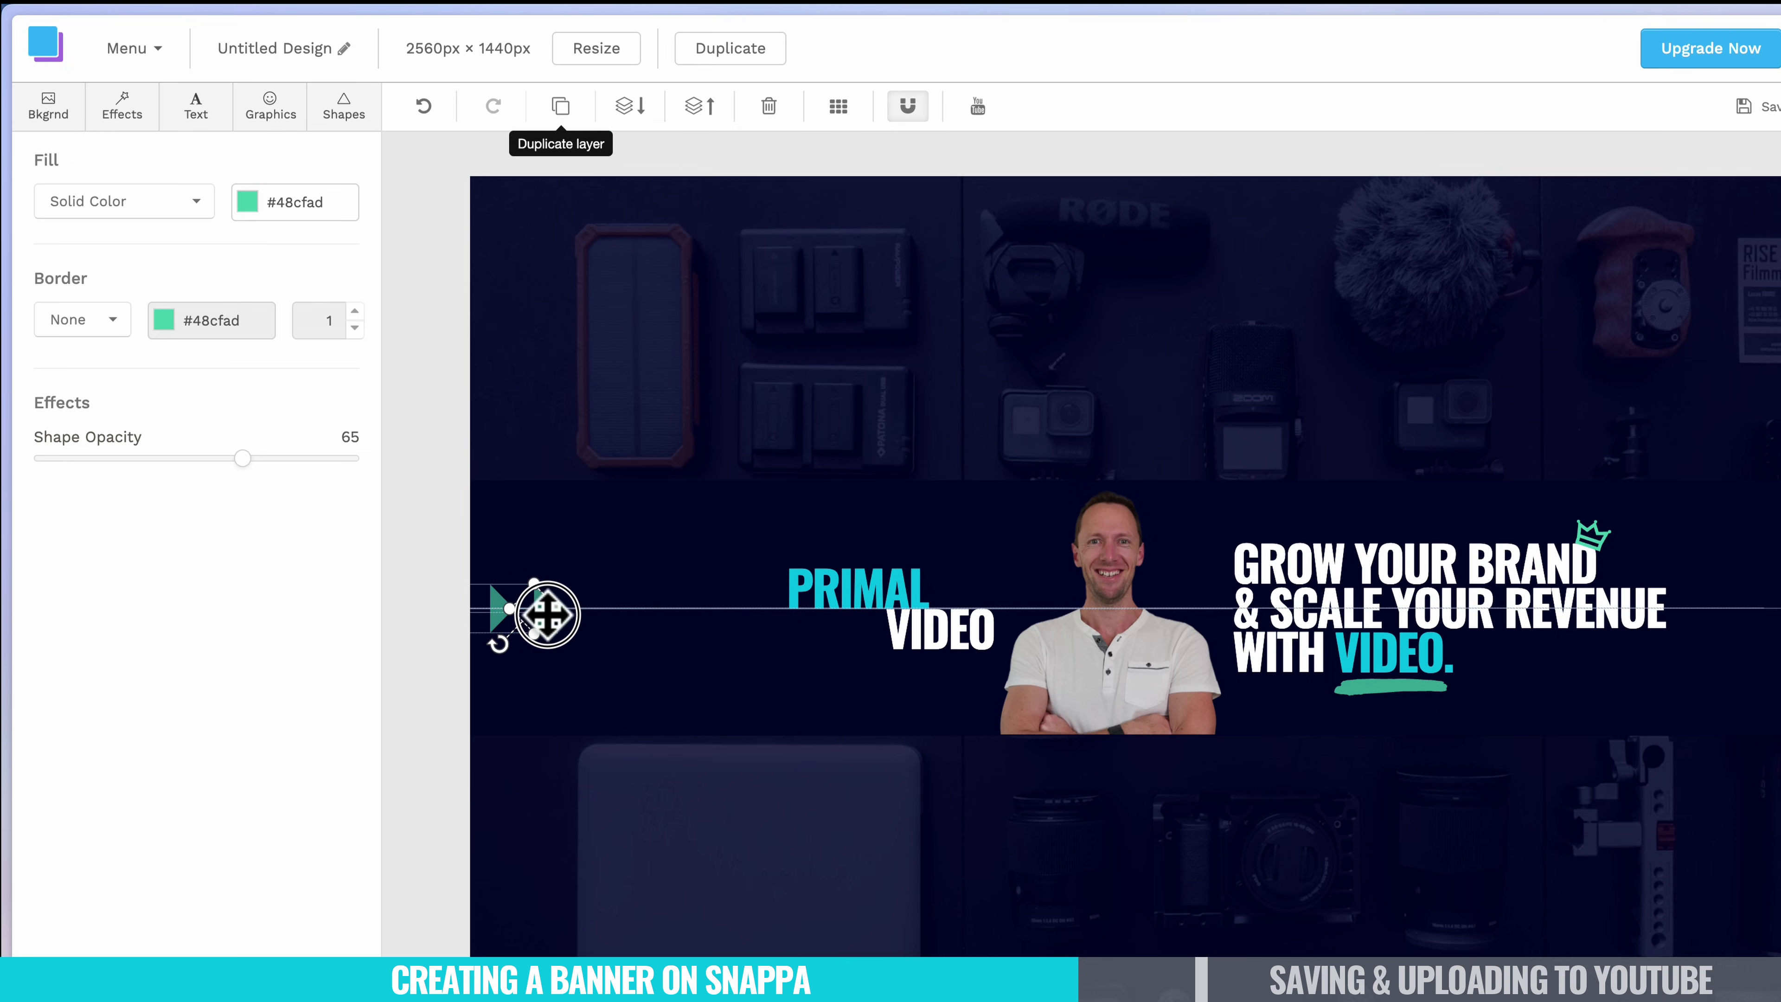
pyautogui.click(494, 604)
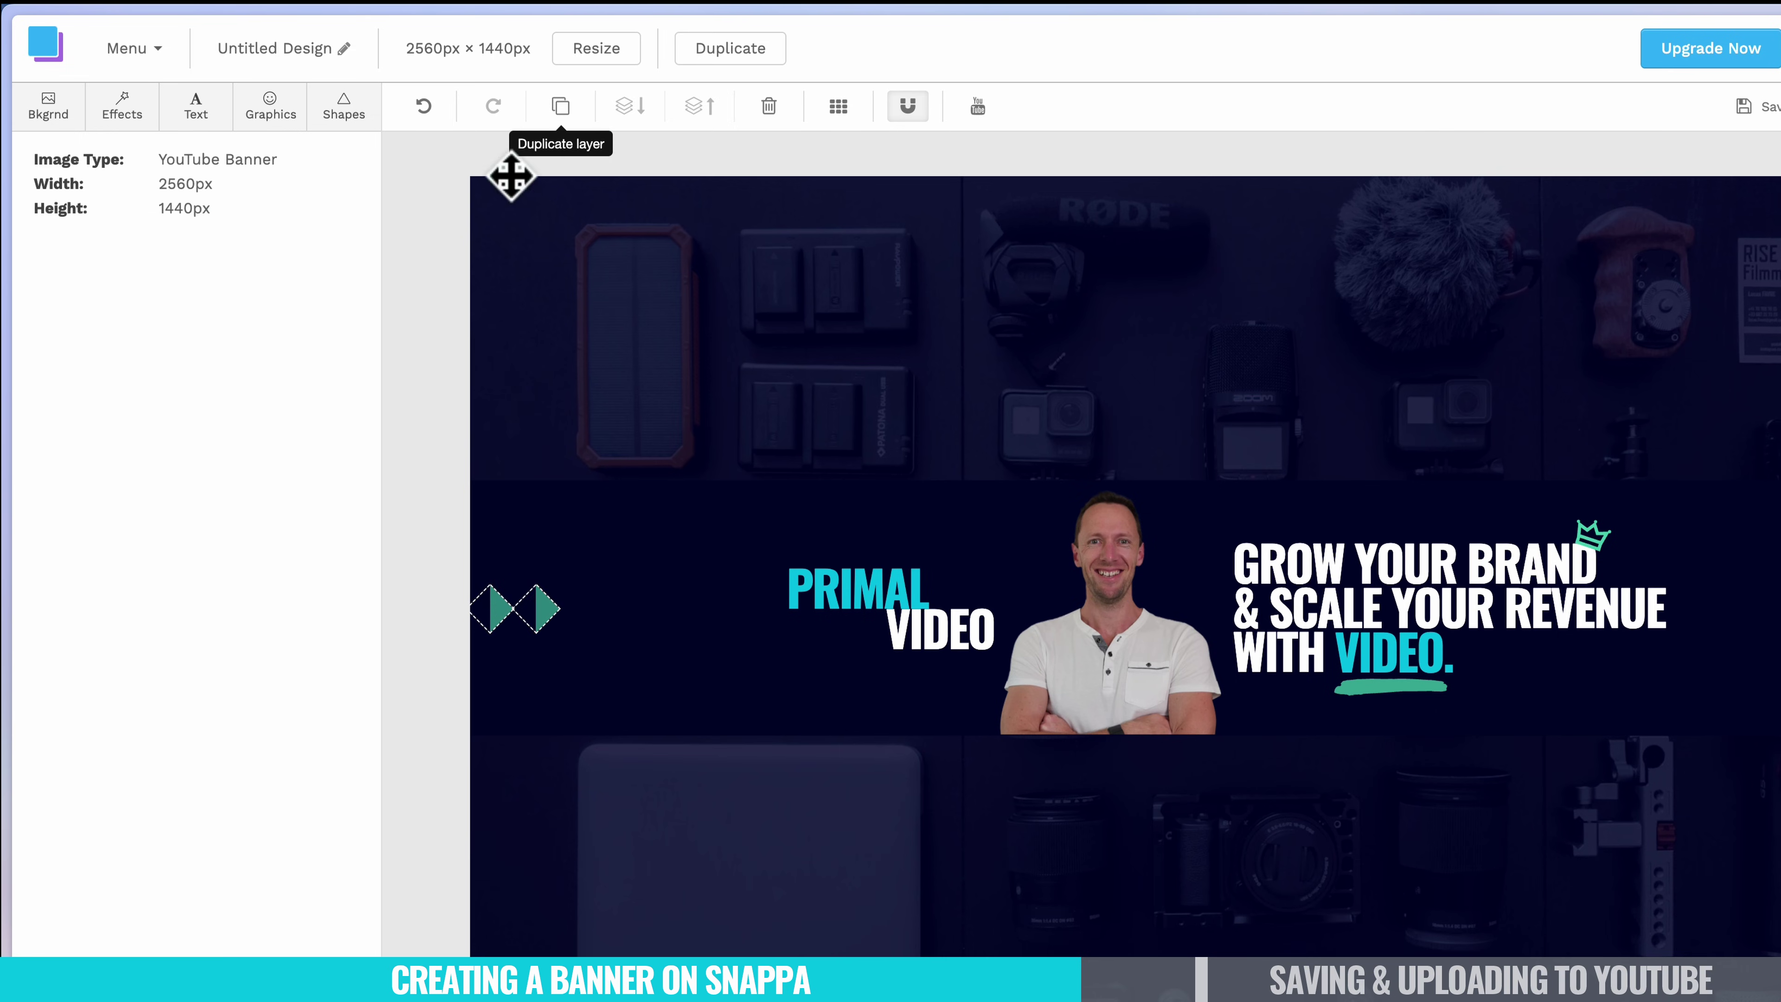
pyautogui.click(560, 108)
pyautogui.moveTo(561, 617); pyautogui.dragTo(828, 621)
pyautogui.click(561, 107)
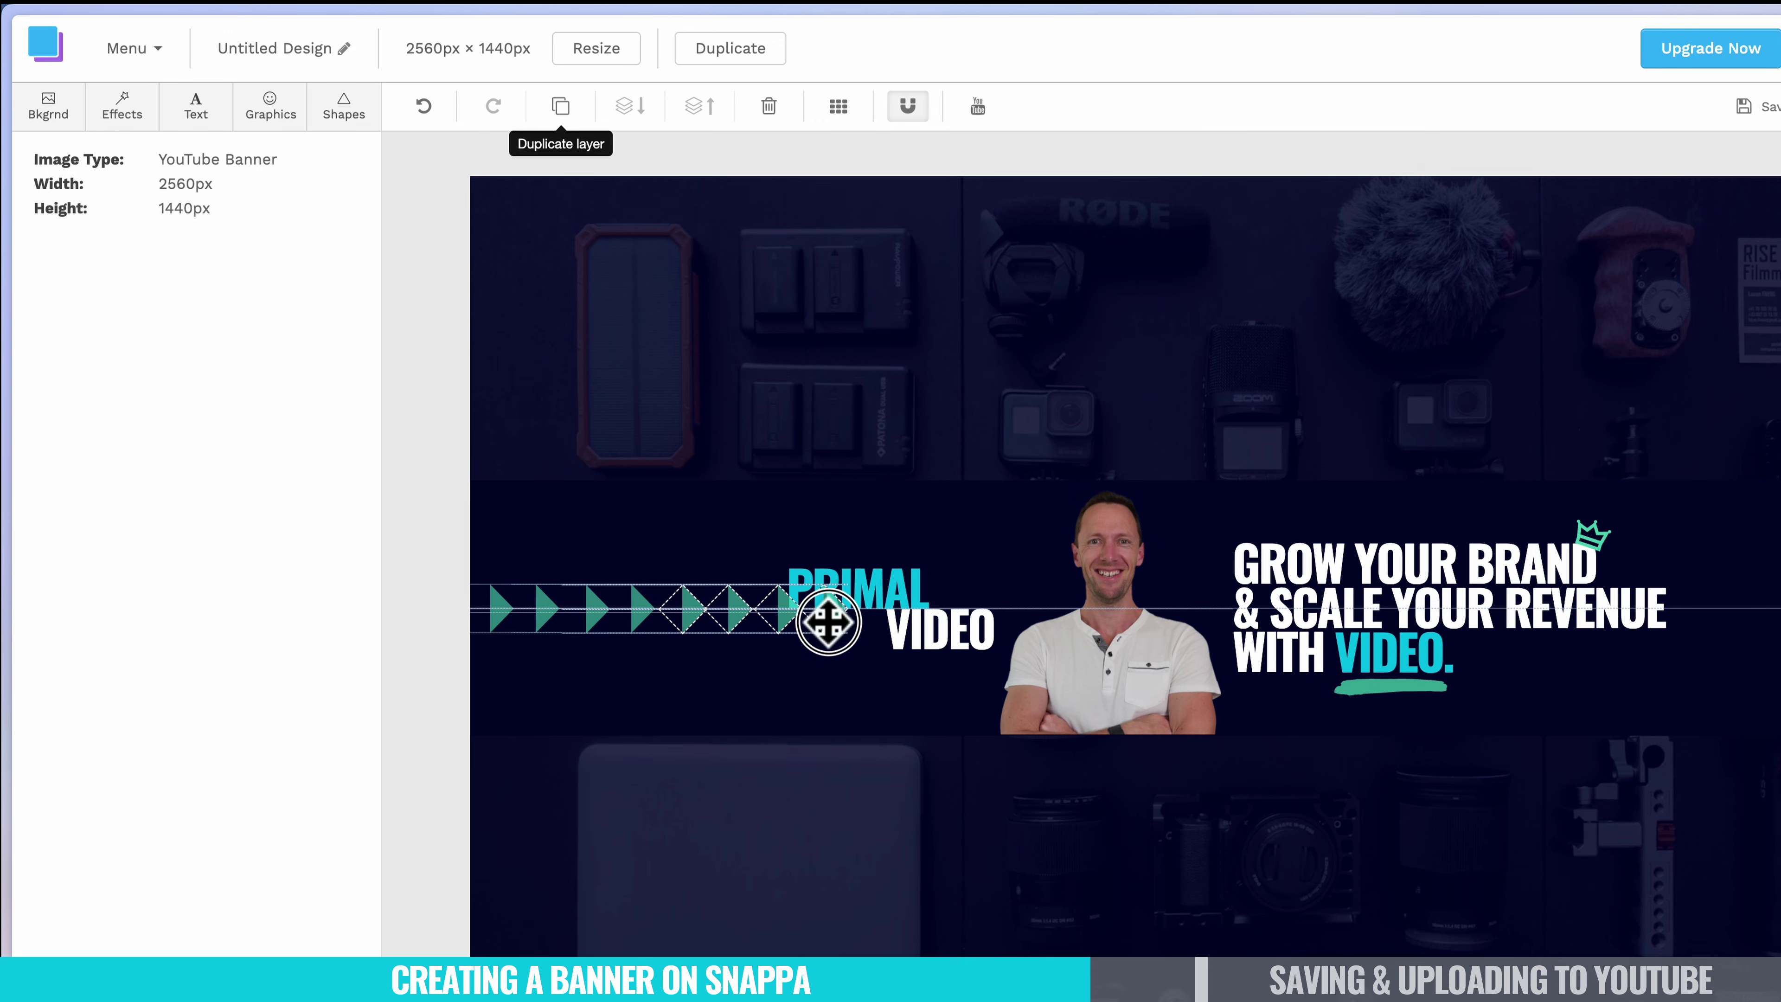
pyautogui.click(498, 630)
pyautogui.click(814, 633)
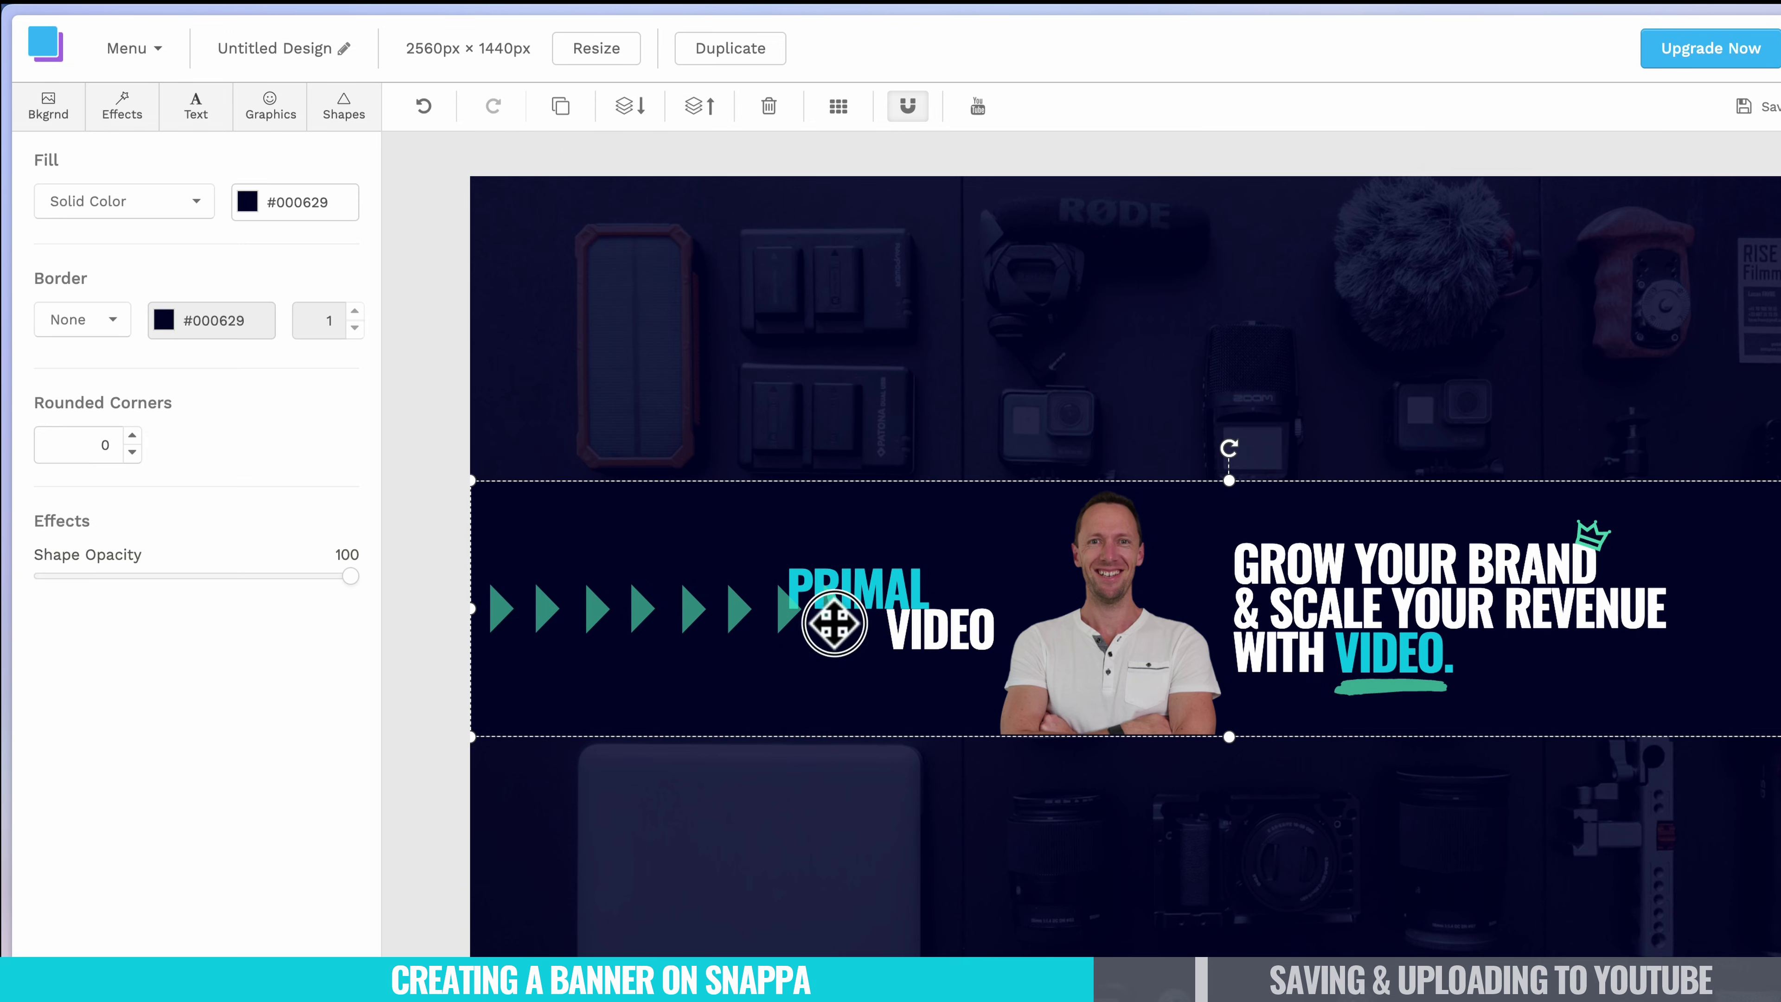
# Select all six green triangles together and shift the row slightly to the right.
pyautogui.click(735, 612)
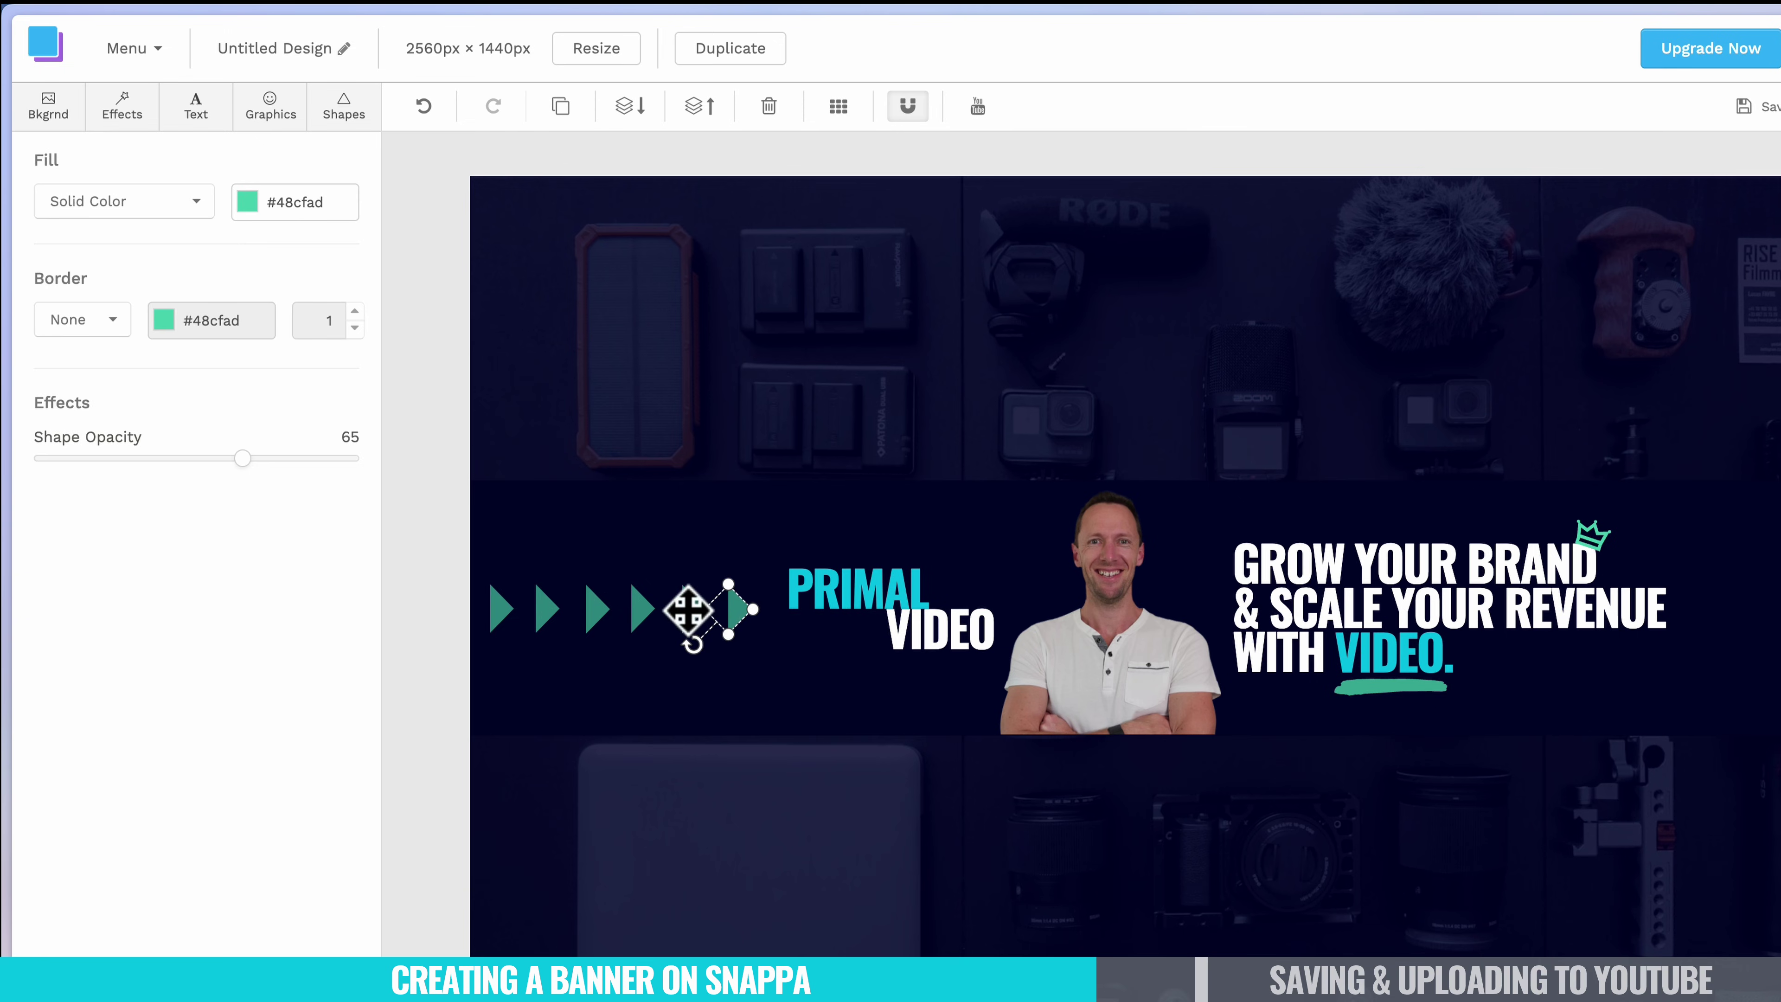
pyautogui.keyDown('shift'); pyautogui.click(645, 611); pyautogui.keyUp('shift')
pyautogui.keyDown('shift'); pyautogui.click(577, 610); pyautogui.keyUp('shift')
pyautogui.keyDown('shift'); pyautogui.click(501, 605); pyautogui.keyUp('shift')
pyautogui.moveTo(500, 605); pyautogui.dragTo(512, 605)
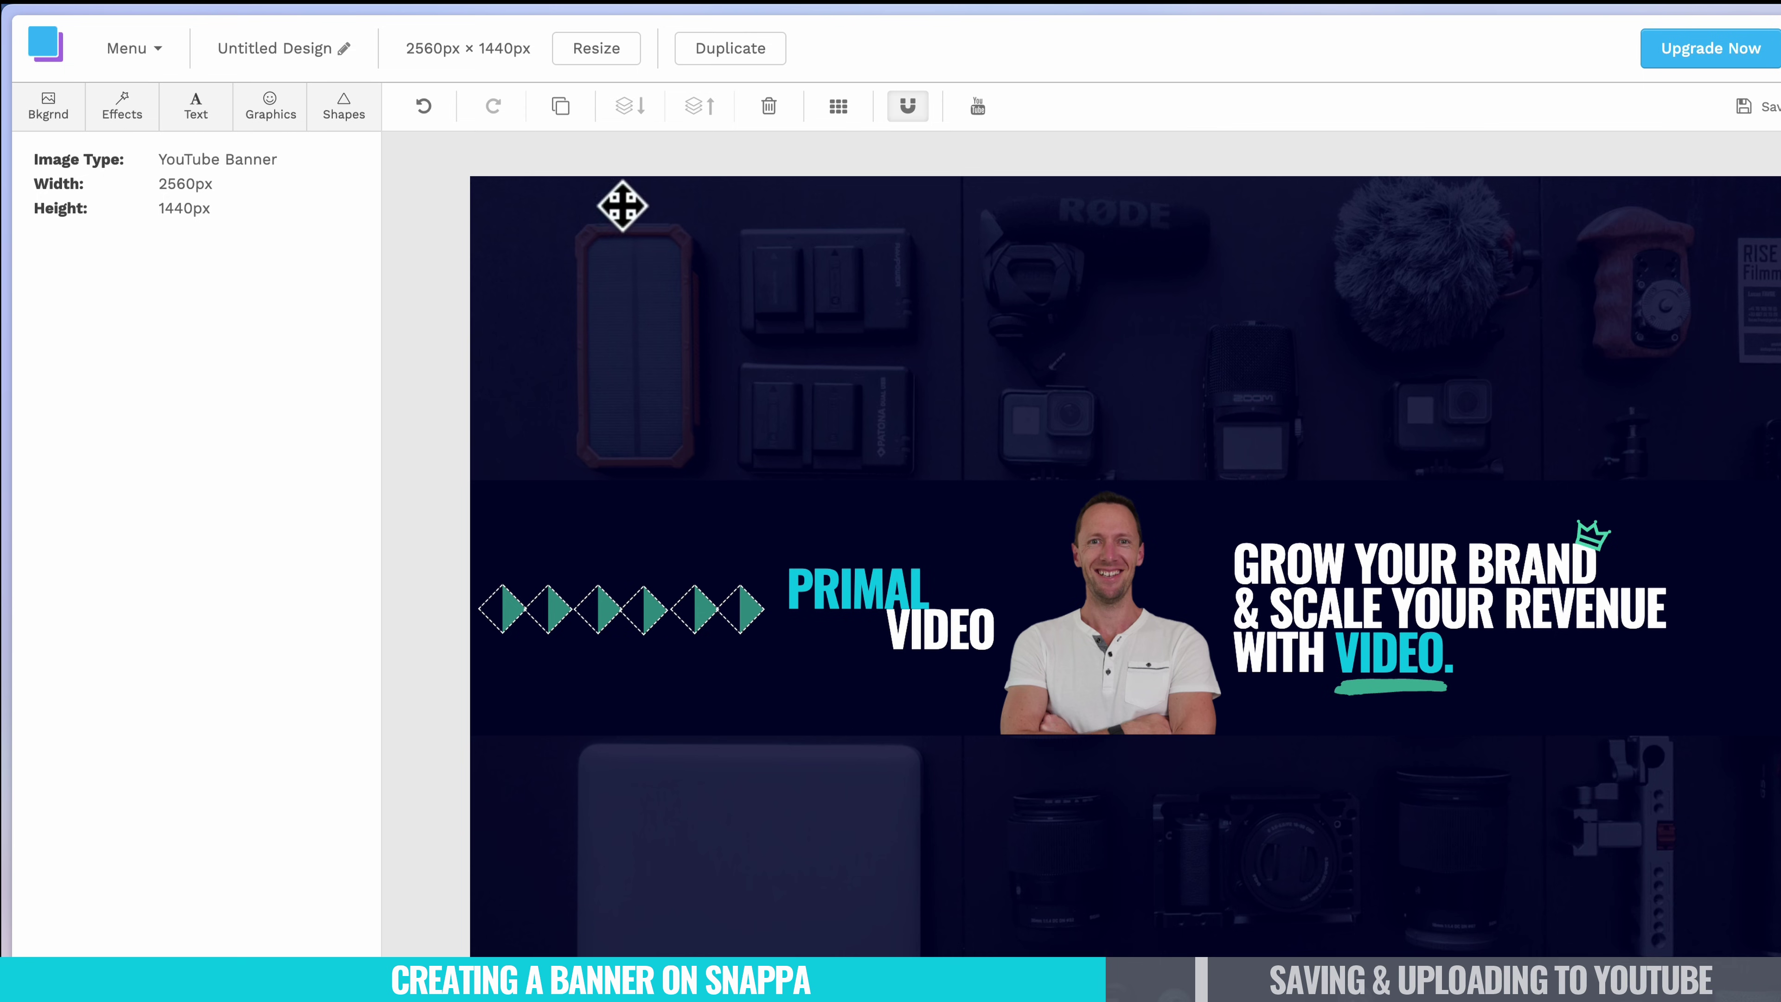
# Duplicate the row of six triangles and place the copy between the tagline and the banner's right edge, level with the first row.
pyautogui.click(561, 106)
pyautogui.moveTo(827, 636); pyautogui.dragTo(1484, 740)
pyautogui.moveTo(1373, 741); pyautogui.dragTo(1649, 616)
pyautogui.click(1704, 516)
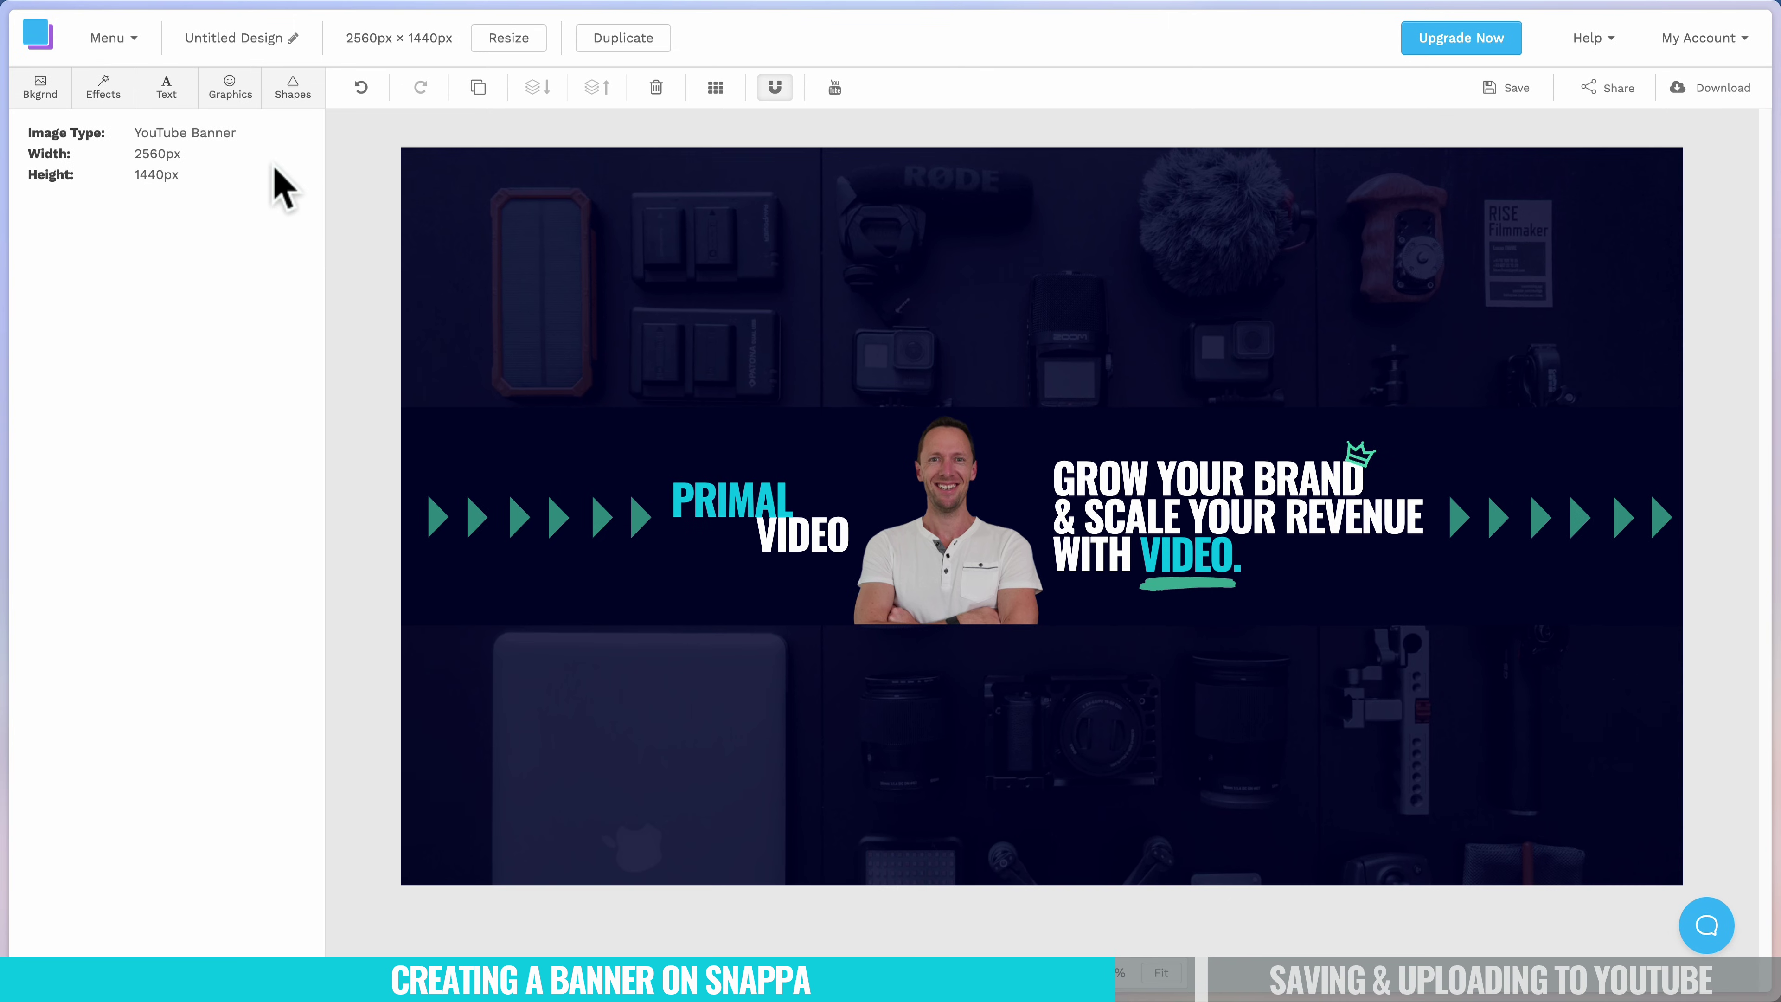
# Add the vector of scattered hand-drawn triangles and circles, color it dark navy #0f1c40 and set its opacity to 77.
pyautogui.click(285, 98)
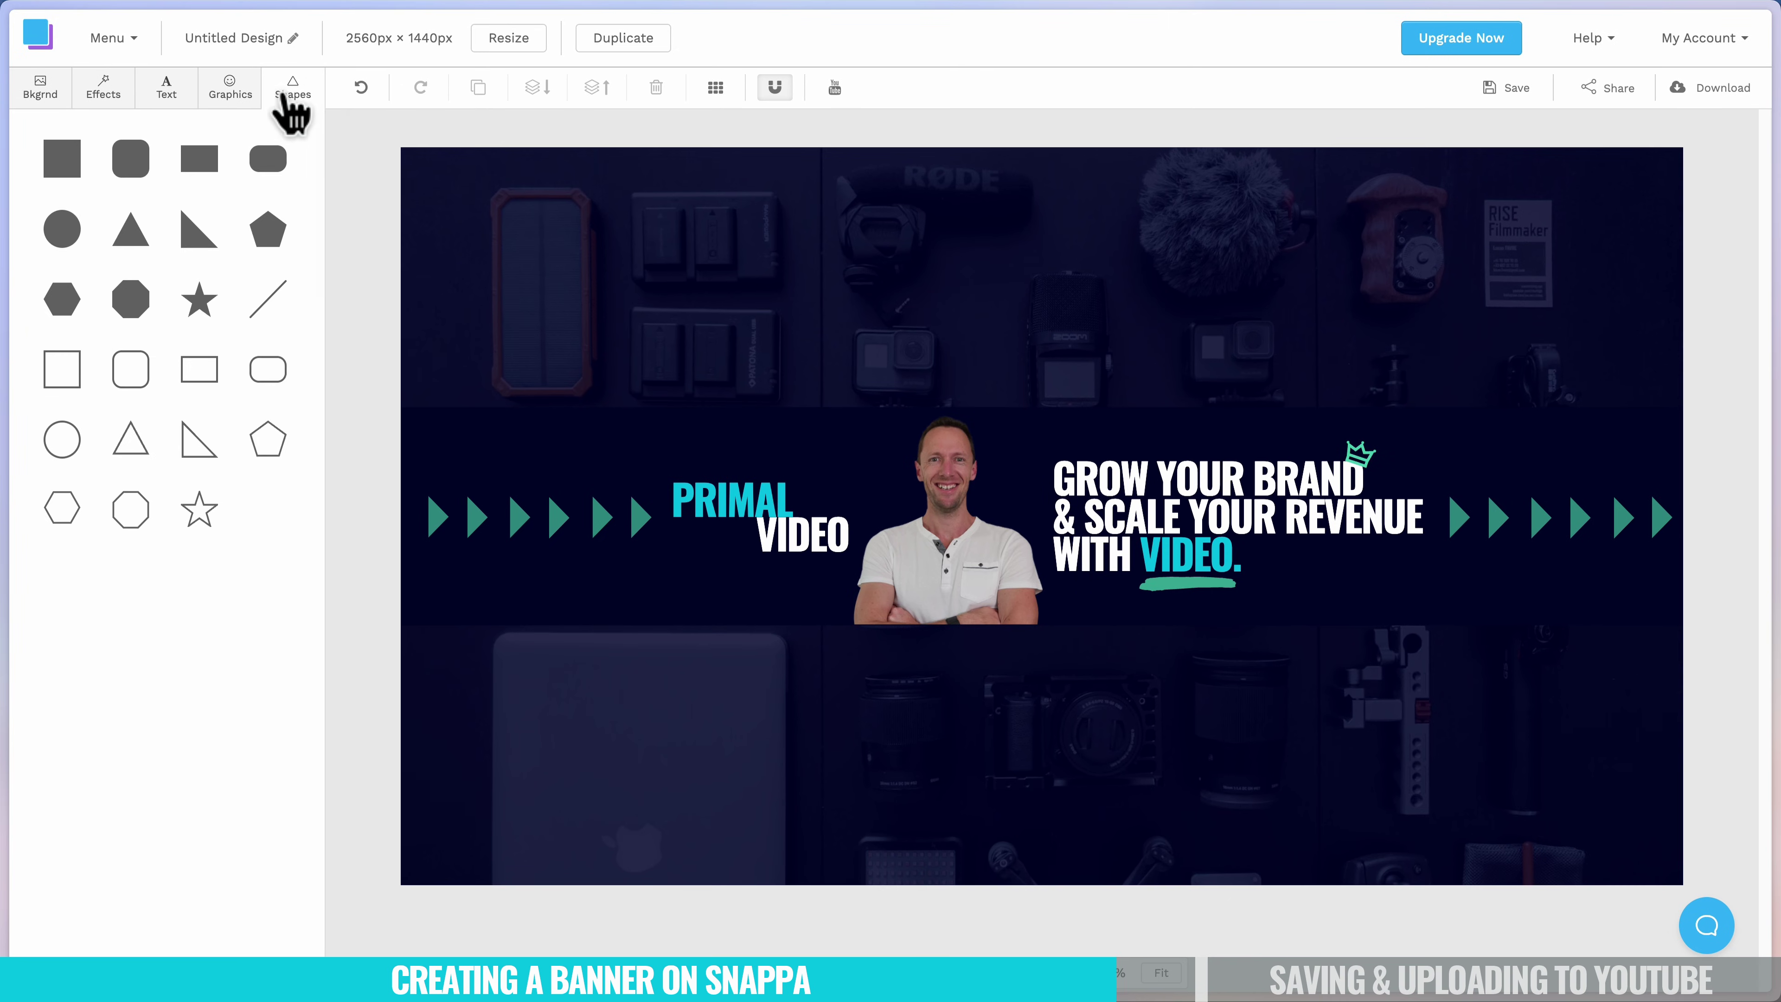
pyautogui.click(216, 94)
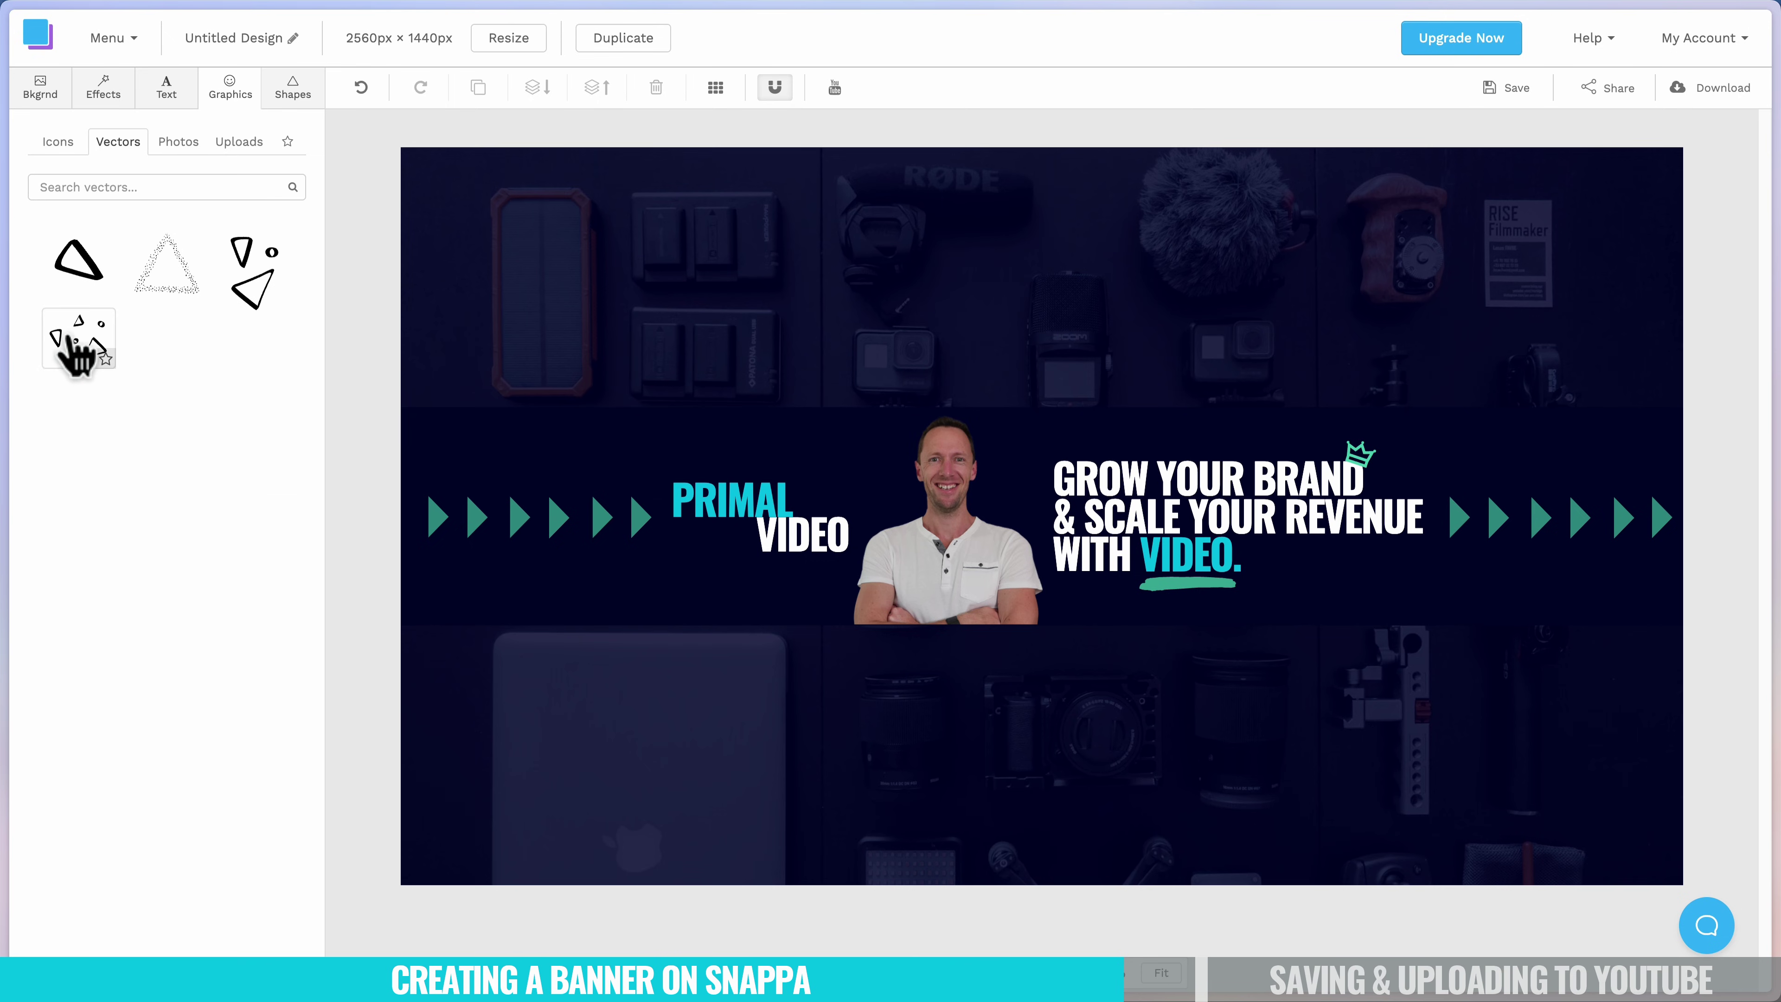
pyautogui.moveTo(556, 567); pyautogui.dragTo(557, 567)
pyautogui.click(250, 200)
pyautogui.click(232, 335)
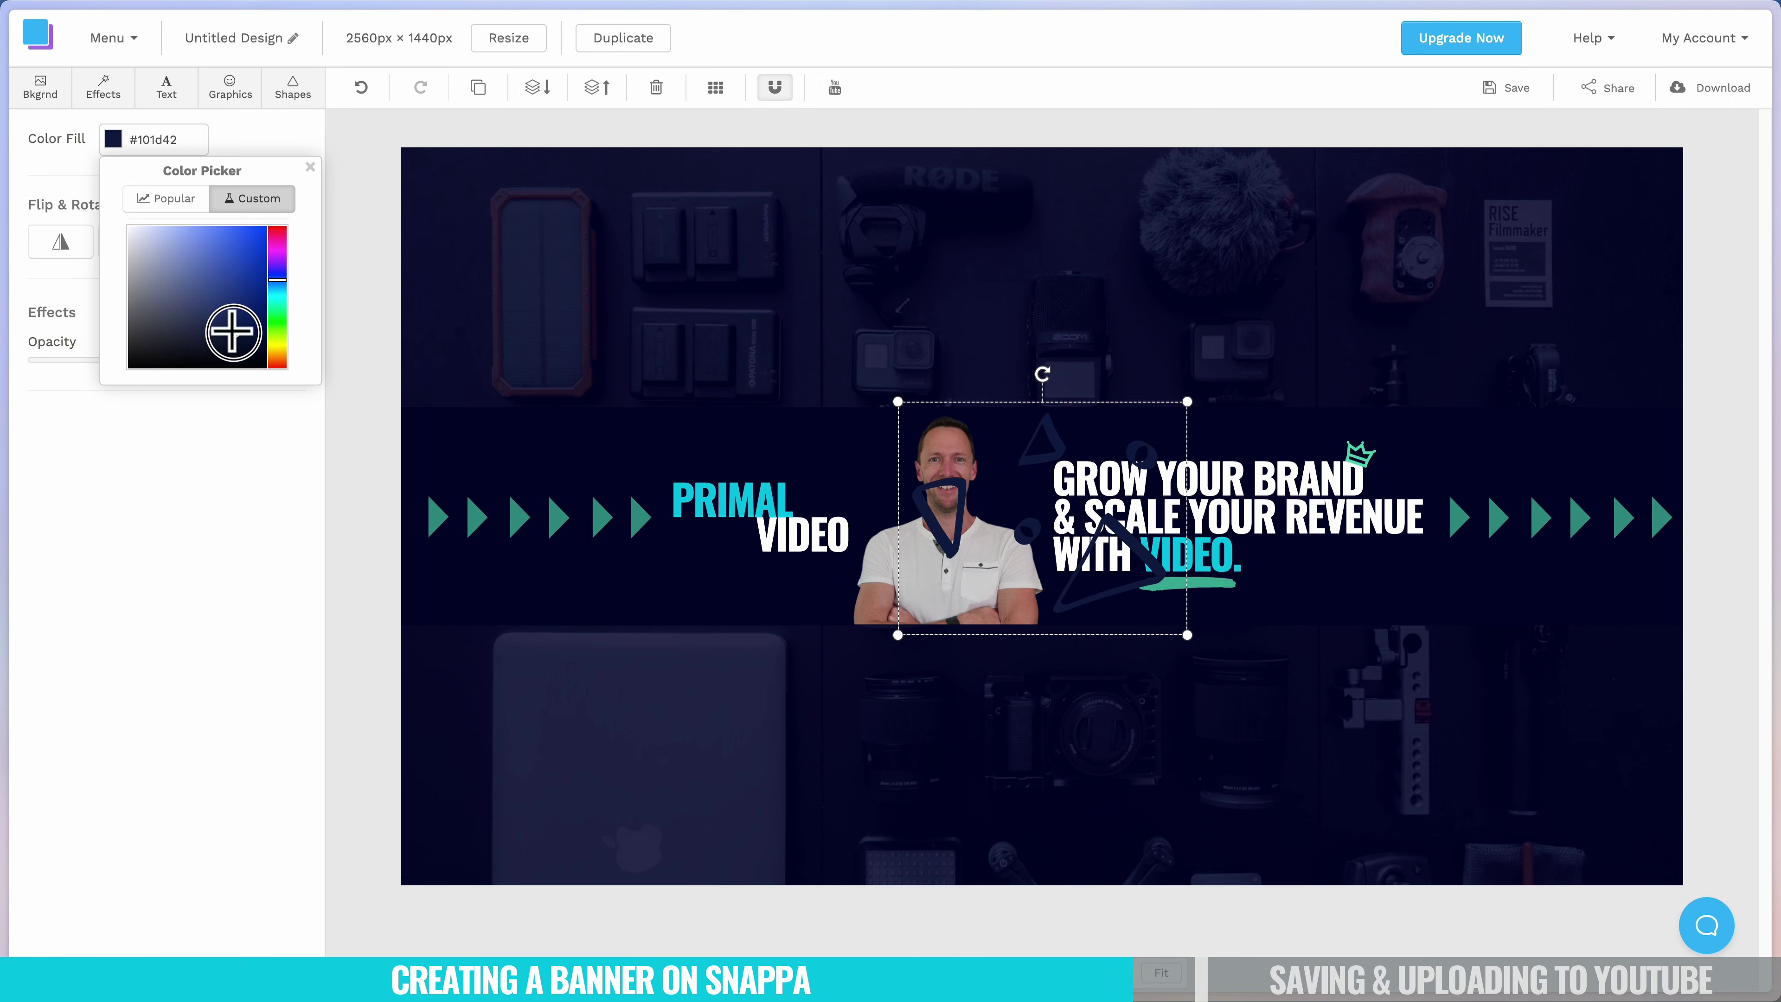
pyautogui.click(309, 168)
pyautogui.moveTo(298, 358); pyautogui.dragTo(238, 360)
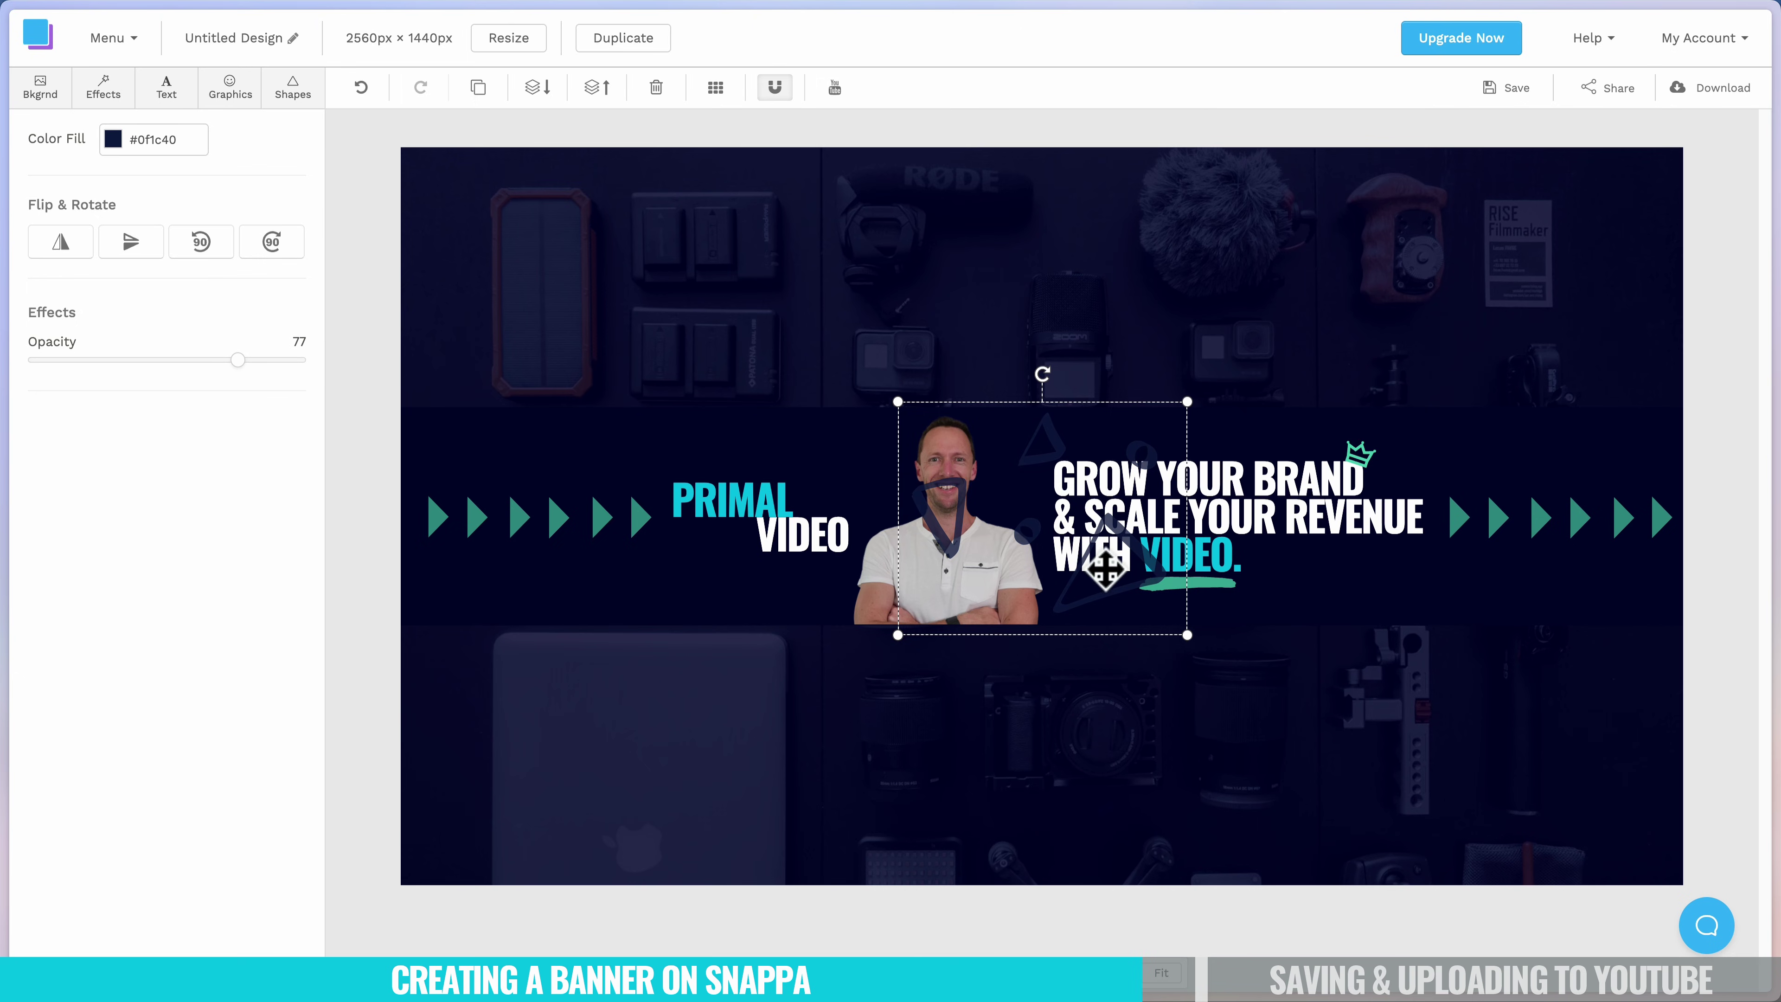
# Send the scattered-triangle graphic behind the photo and text, move it behind the left row of arrows and set its opacity to 37.
pyautogui.click(538, 88)
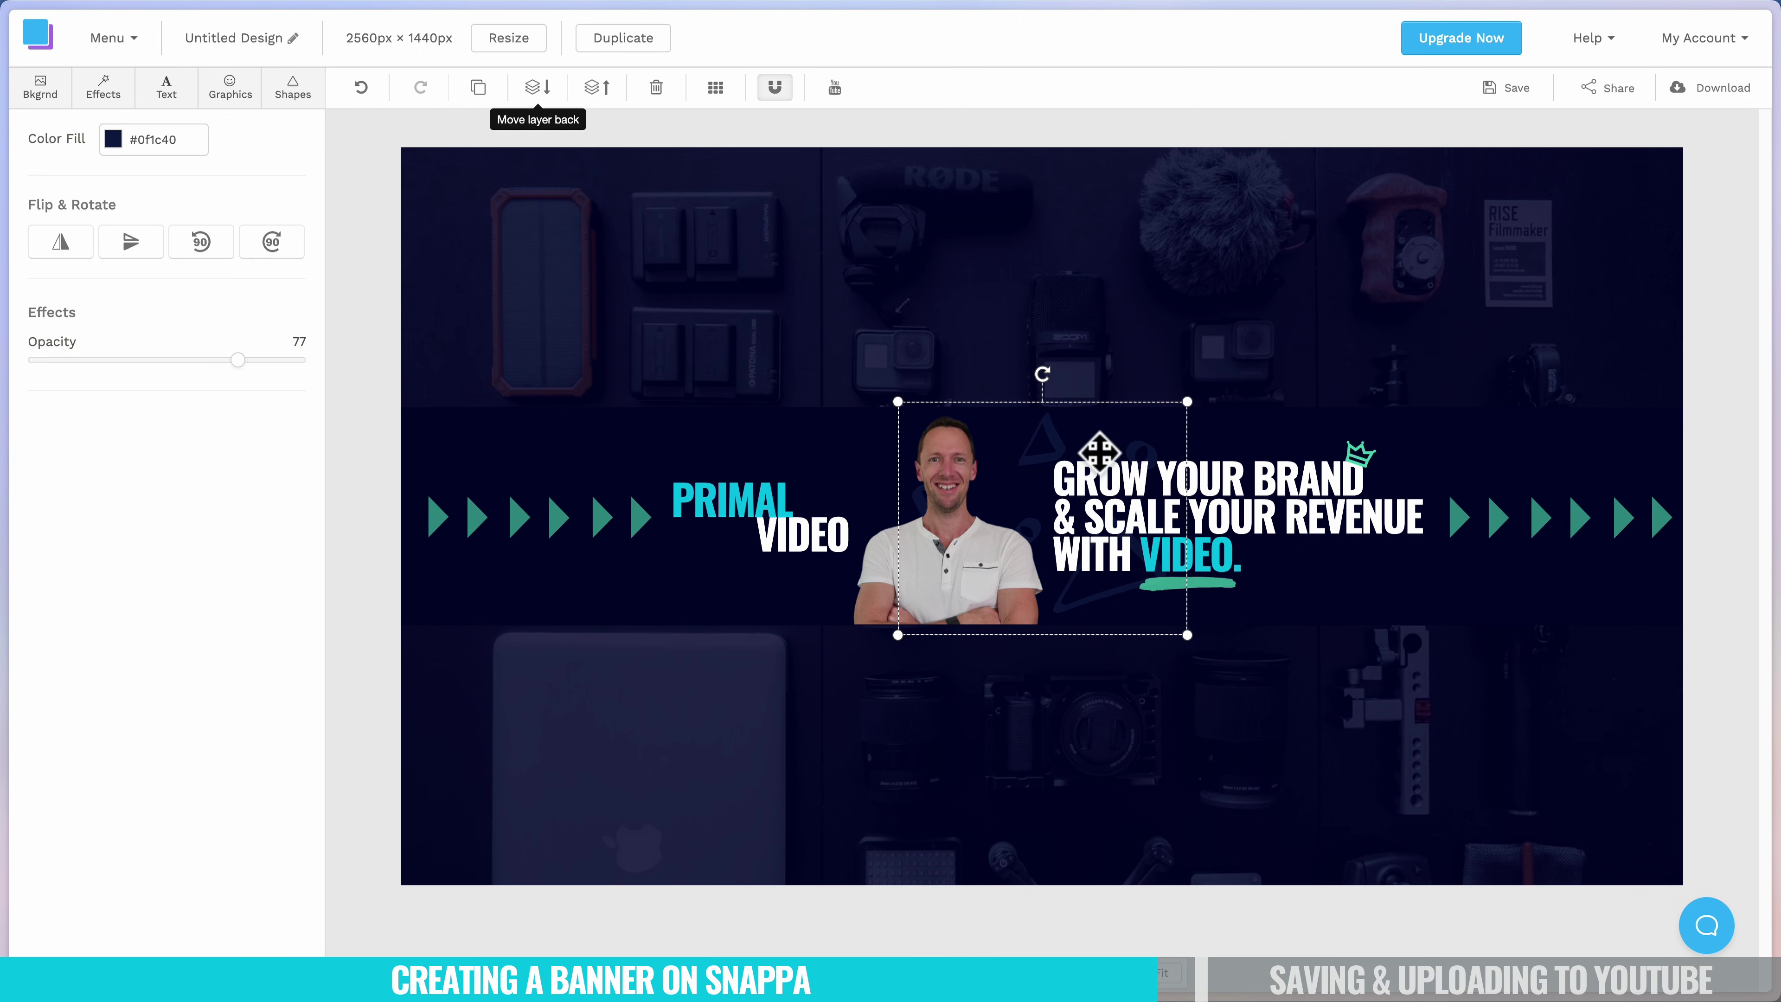
pyautogui.click(1044, 436)
pyautogui.moveTo(1044, 437); pyautogui.dragTo(565, 445)
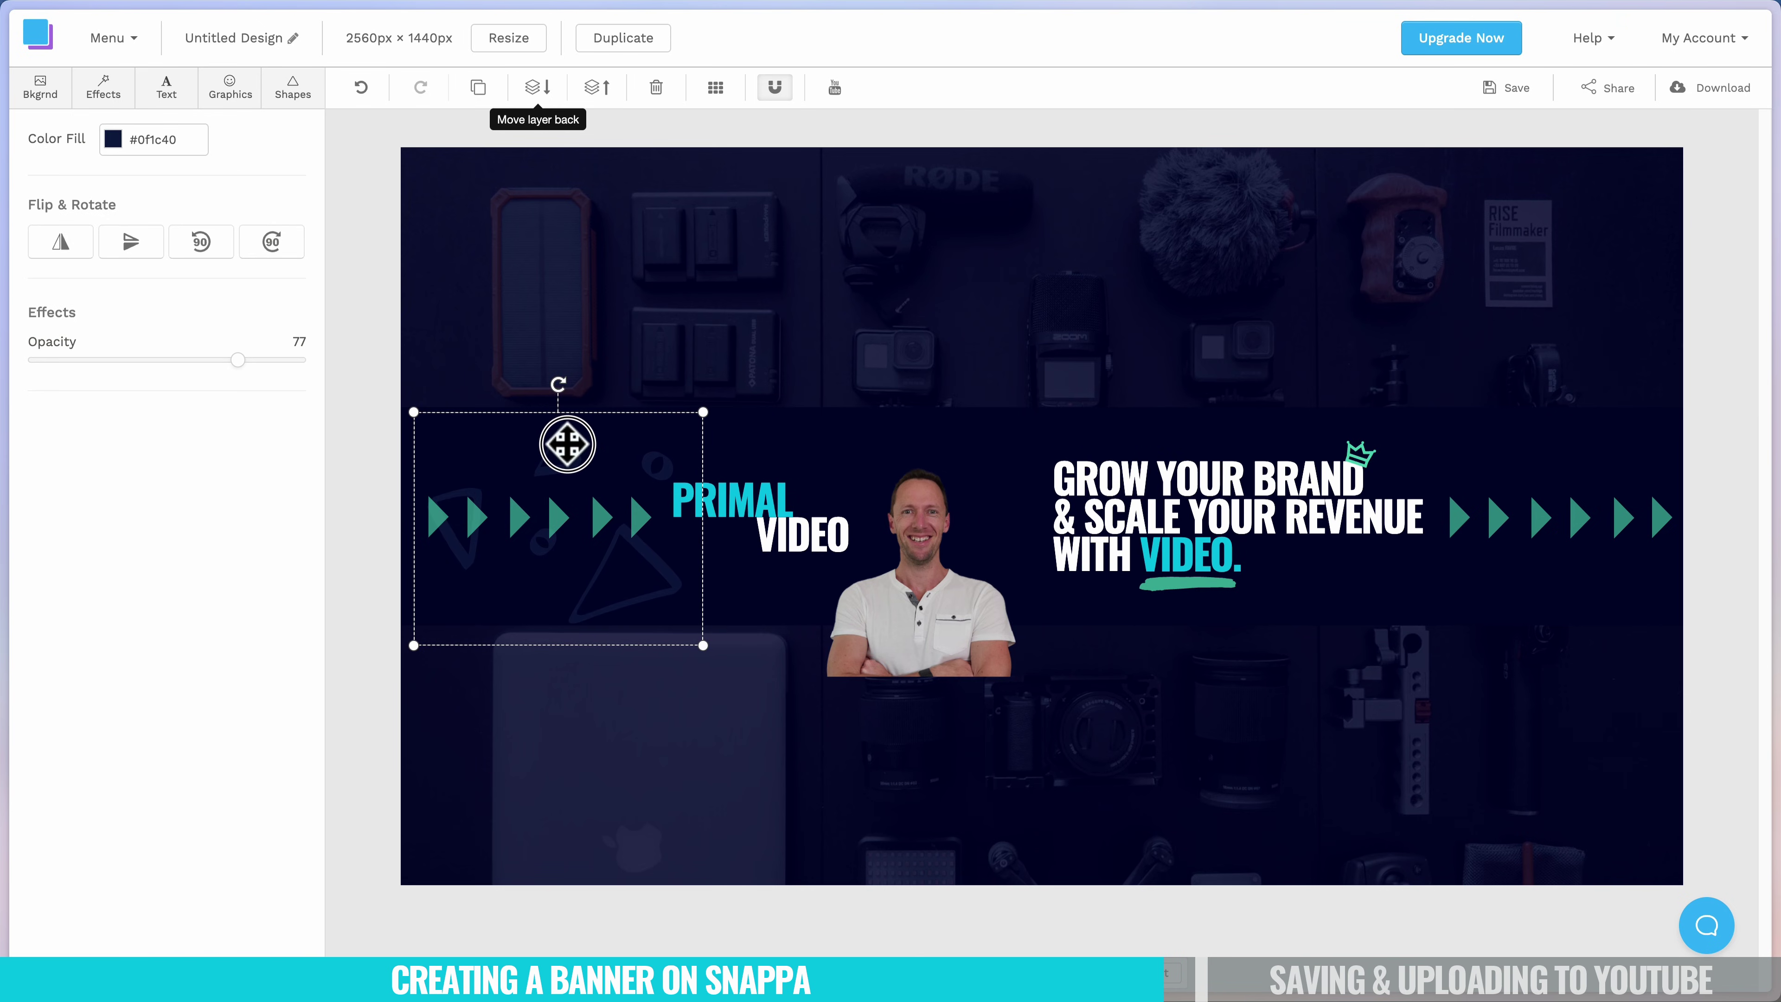
pyautogui.moveTo(236, 360); pyautogui.dragTo(132, 360)
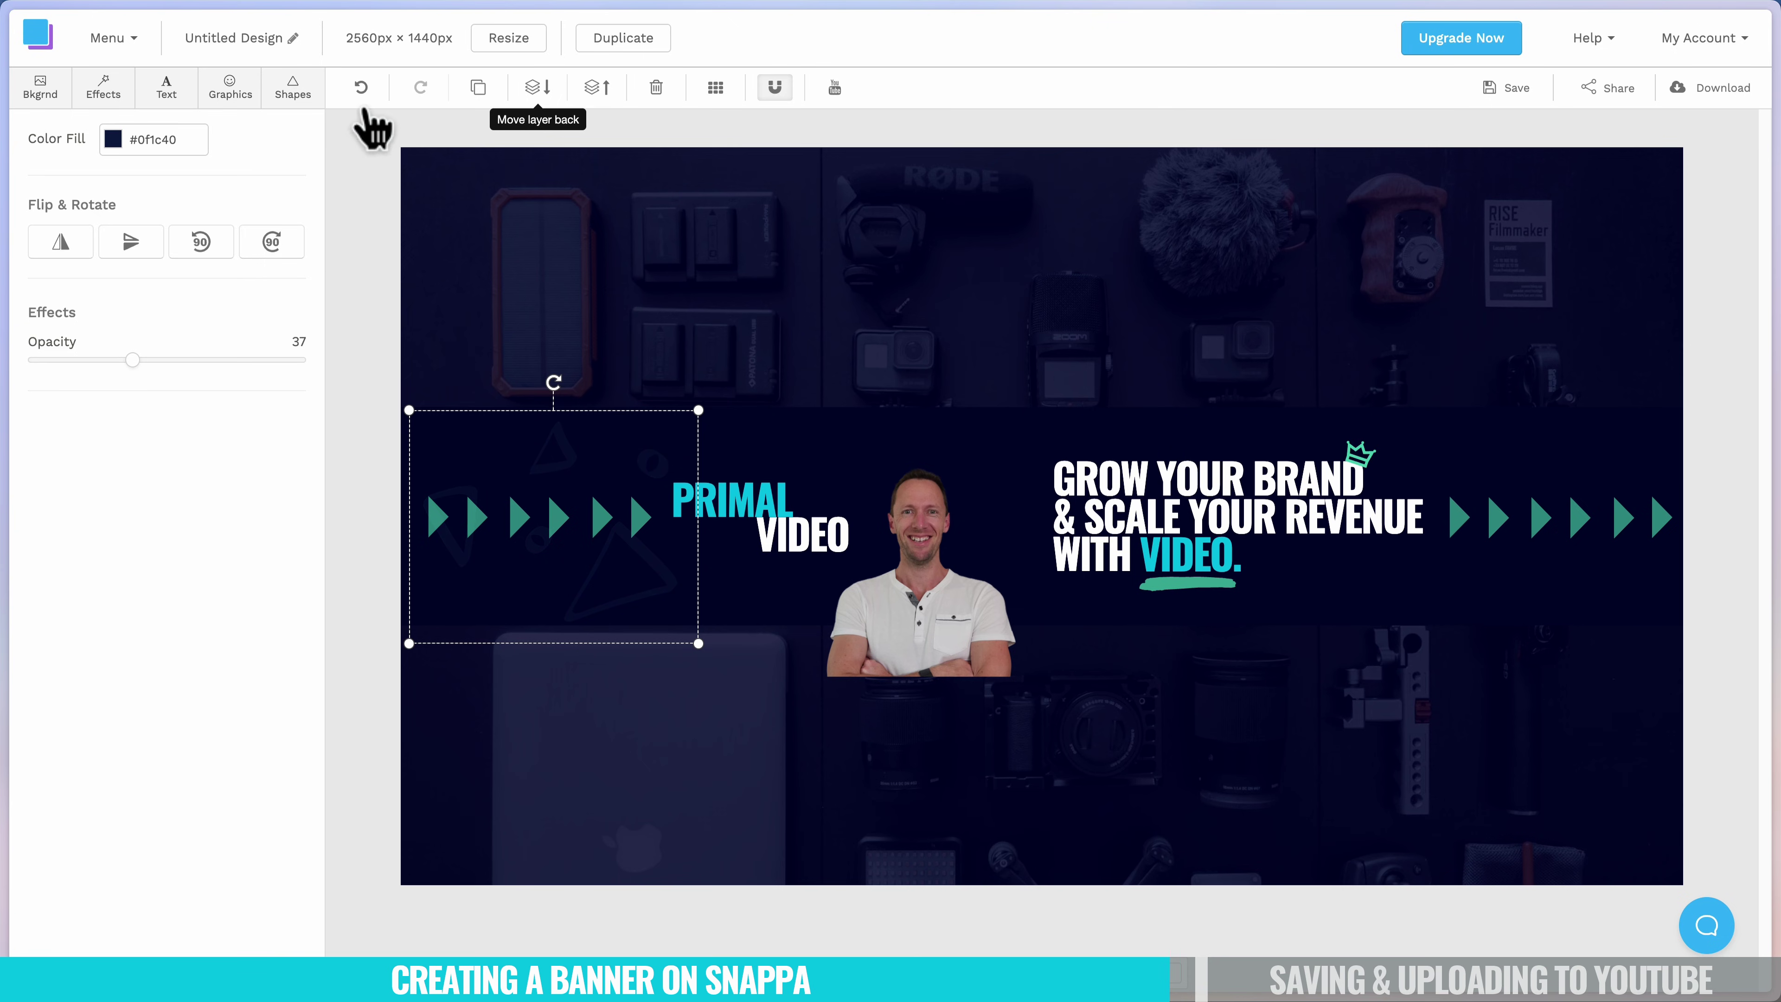
# Place a copy of the scattered-triangle graphic upside down behind the right arrows, and move the presenter cut-out back up onto the navy band.
pyautogui.click(479, 87)
pyautogui.moveTo(568, 453); pyautogui.dragTo(1531, 458)
pyautogui.moveTo(1515, 389); pyautogui.dragTo(1514, 719)
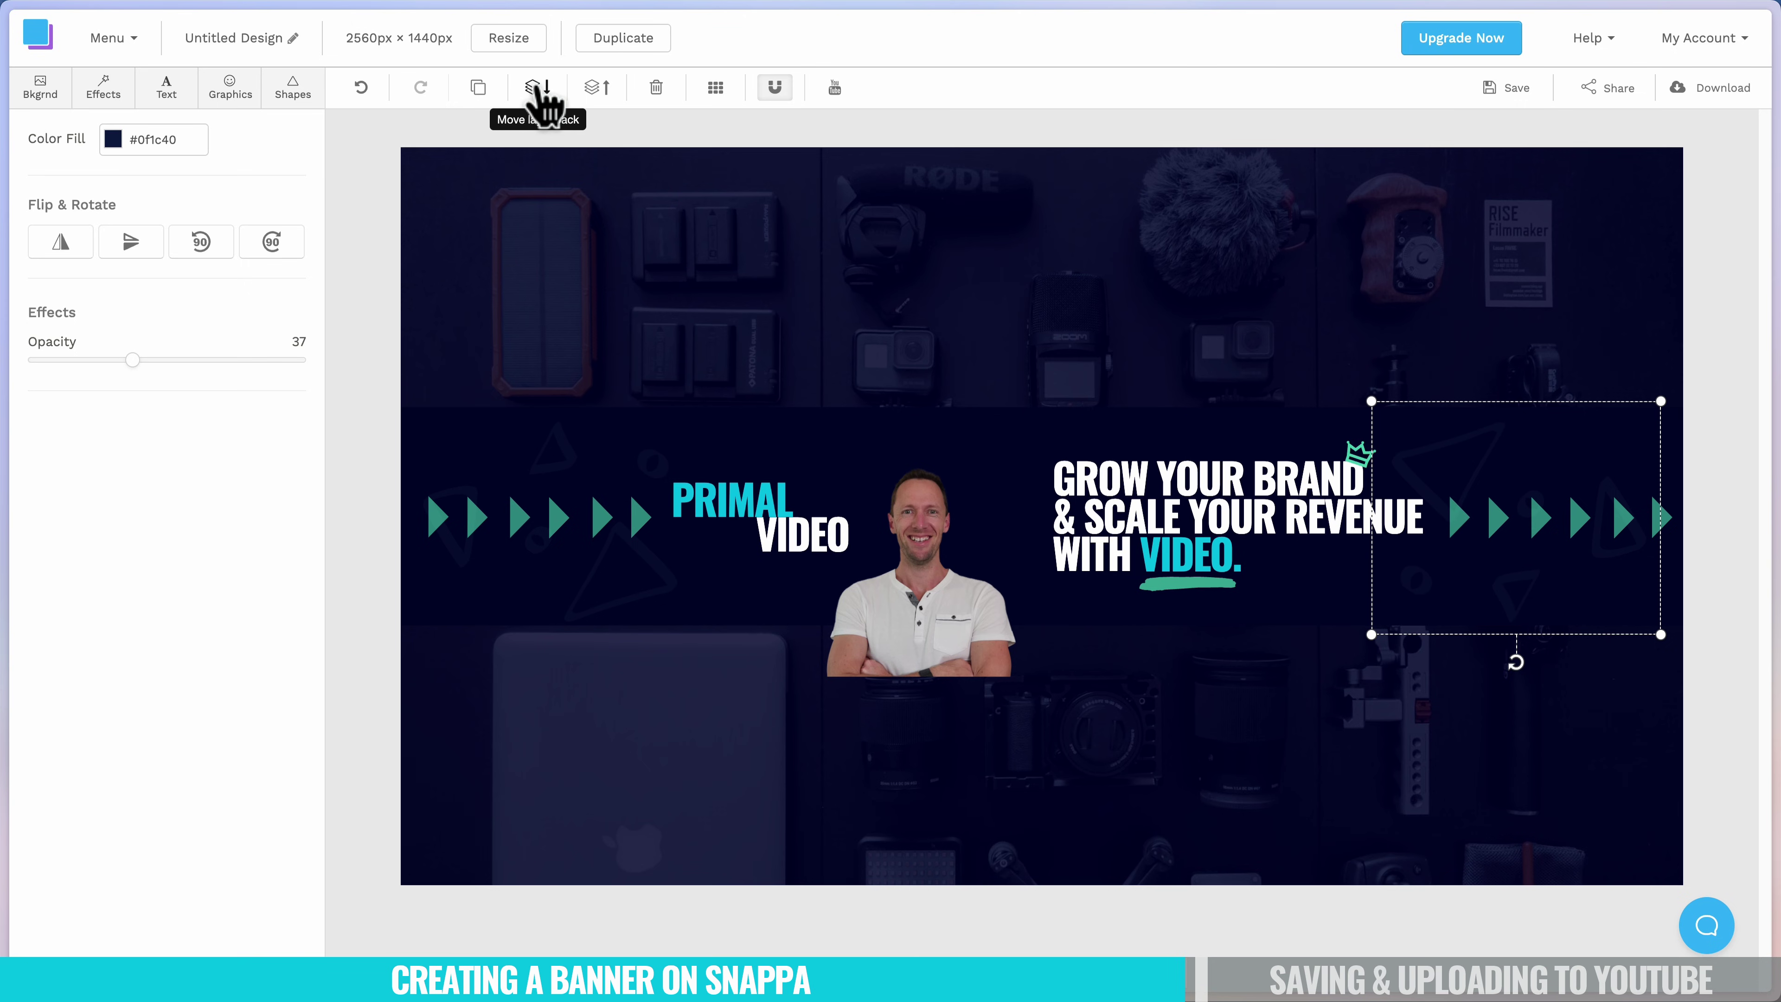
pyautogui.moveTo(936, 614); pyautogui.dragTo(951, 560)
pyautogui.click(1200, 631)
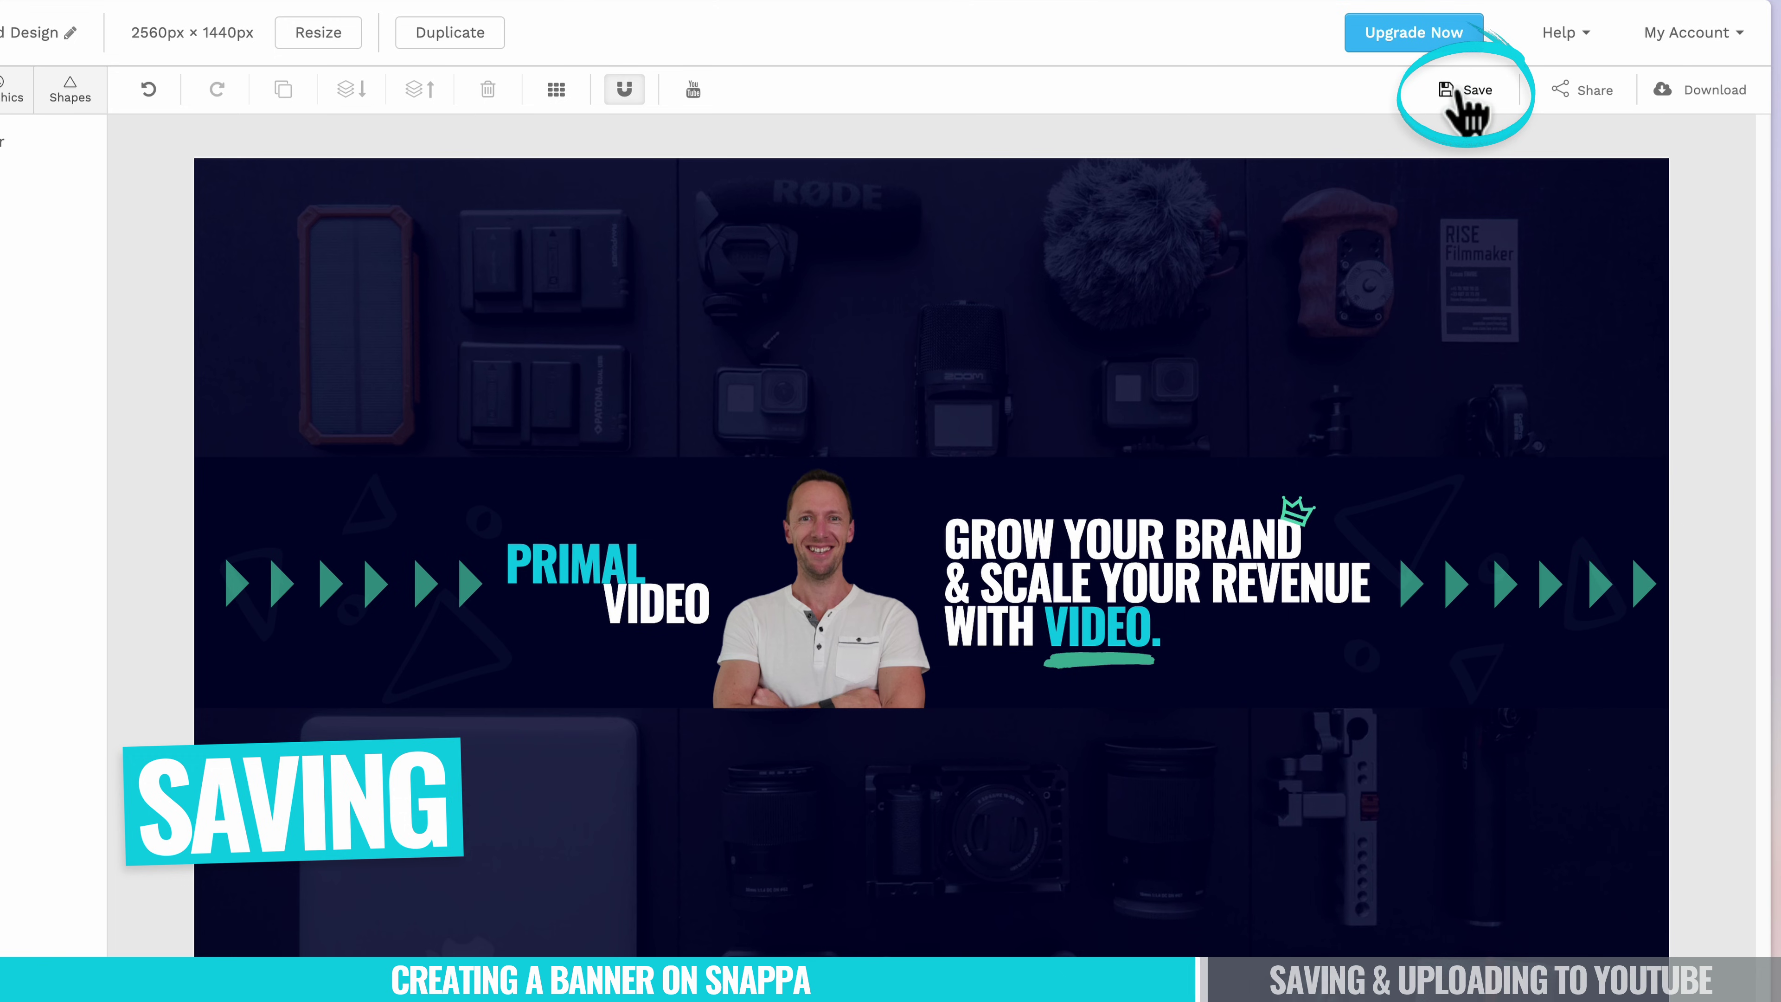
# Rename the design "Channel Banner" and download it as a High-res PNG.
pyautogui.click(64, 34)
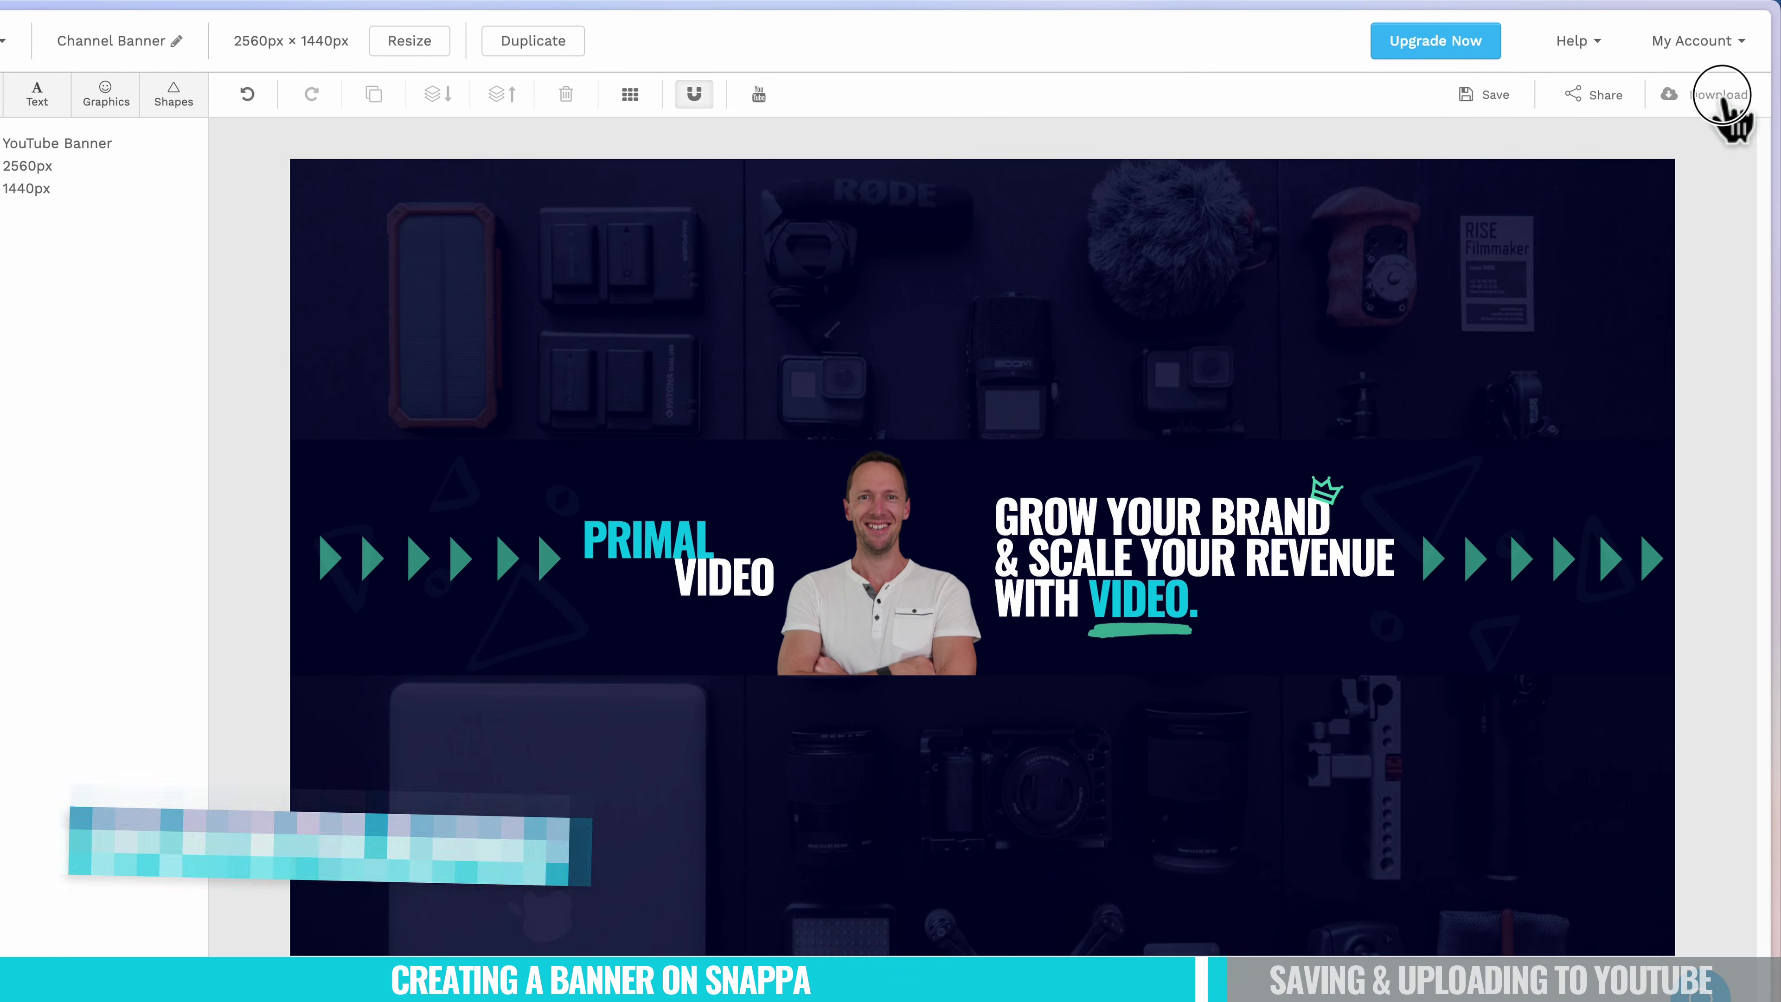
pyautogui.click(1727, 95)
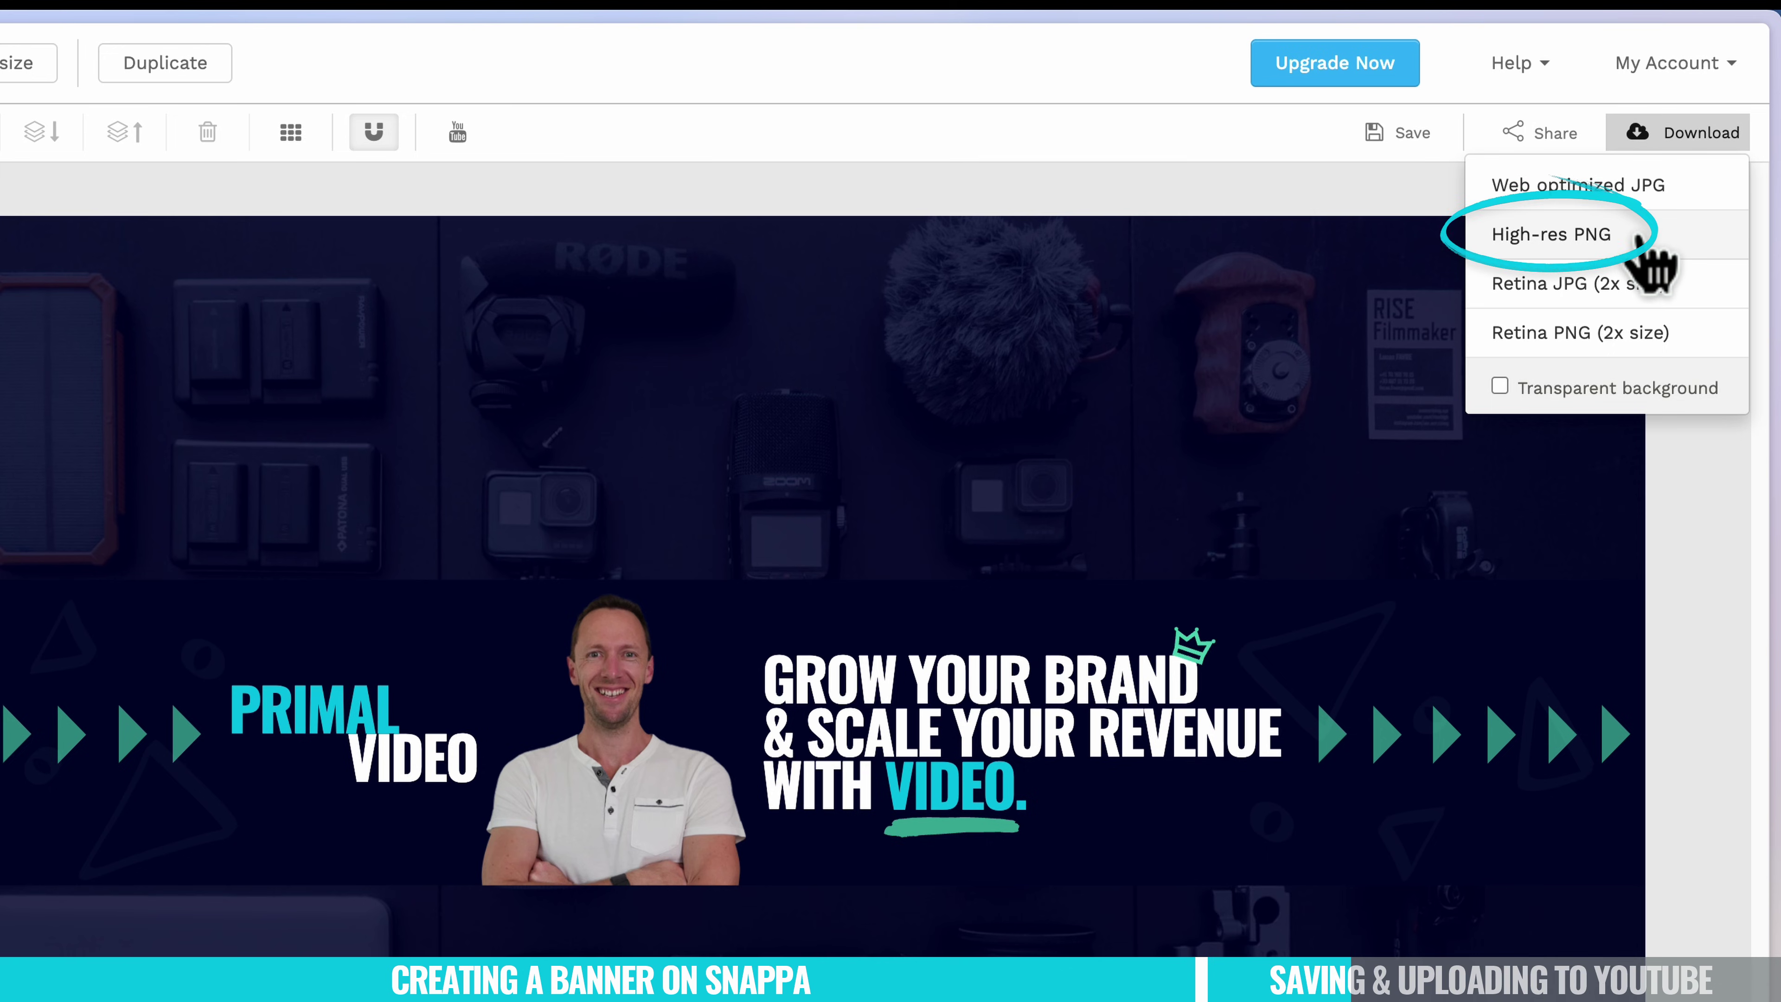
pyautogui.click(1640, 242)
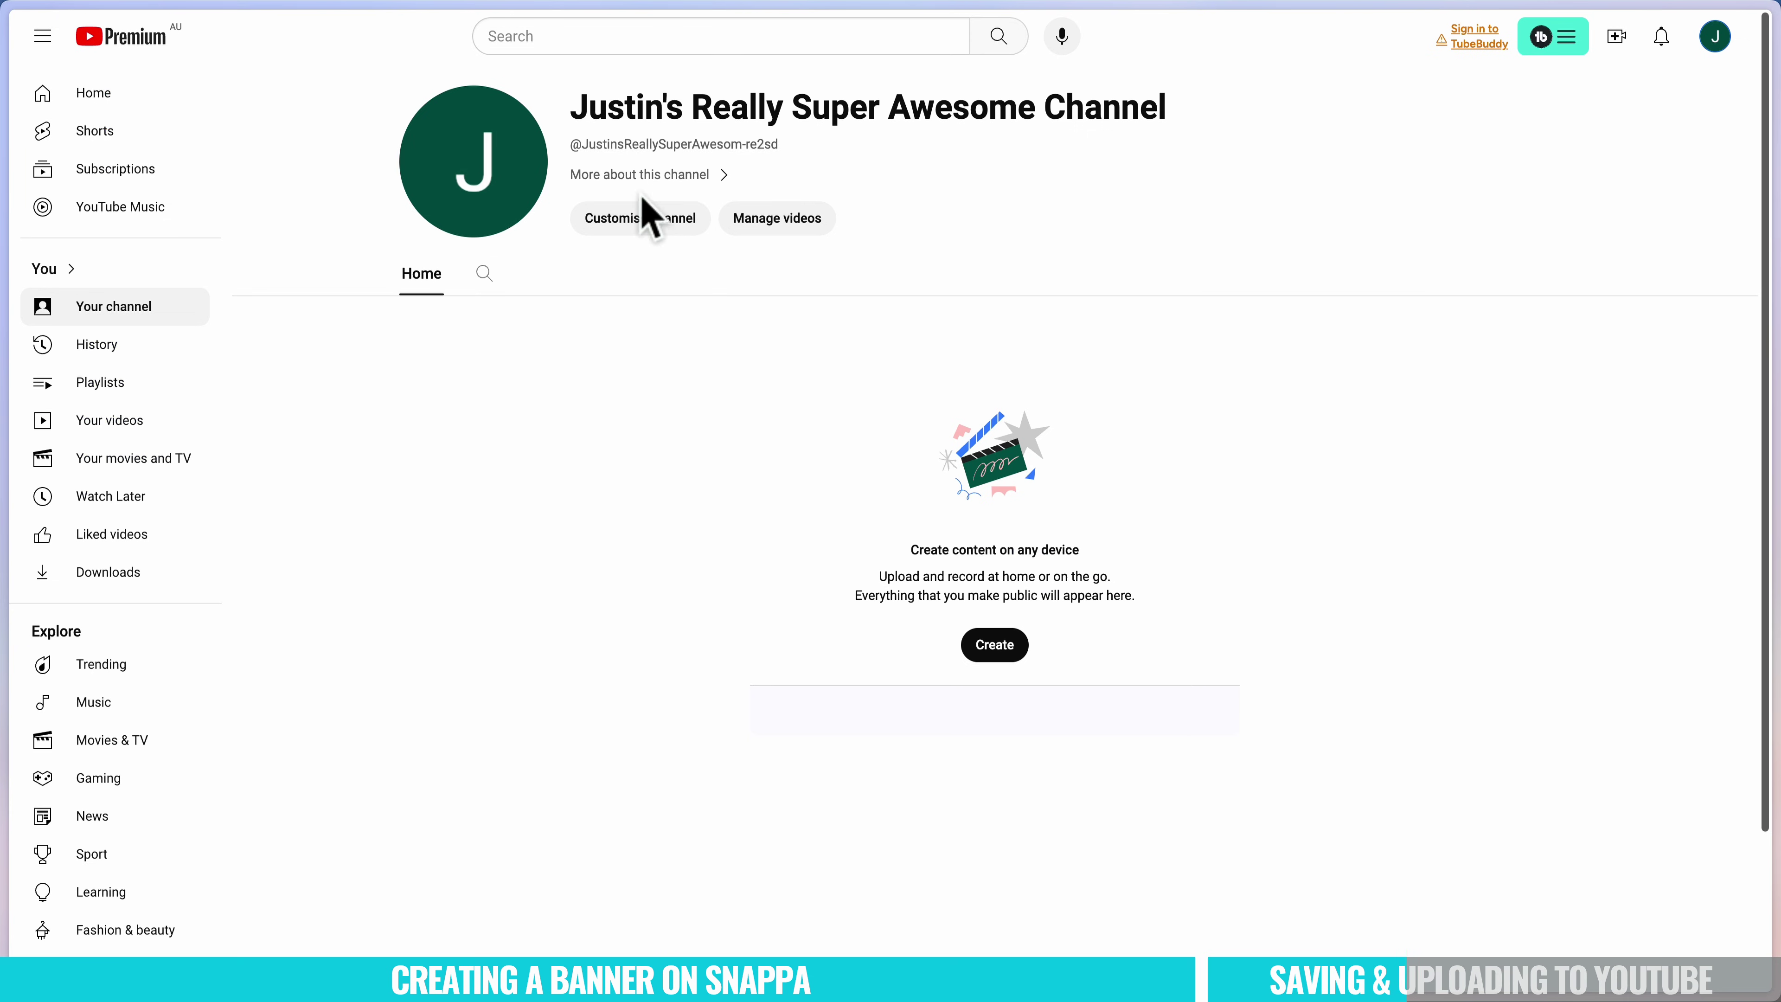
# Switch from the YouTube channel page to YouTube Studio and open the channel's branding customisation.
pyautogui.click(1715, 37)
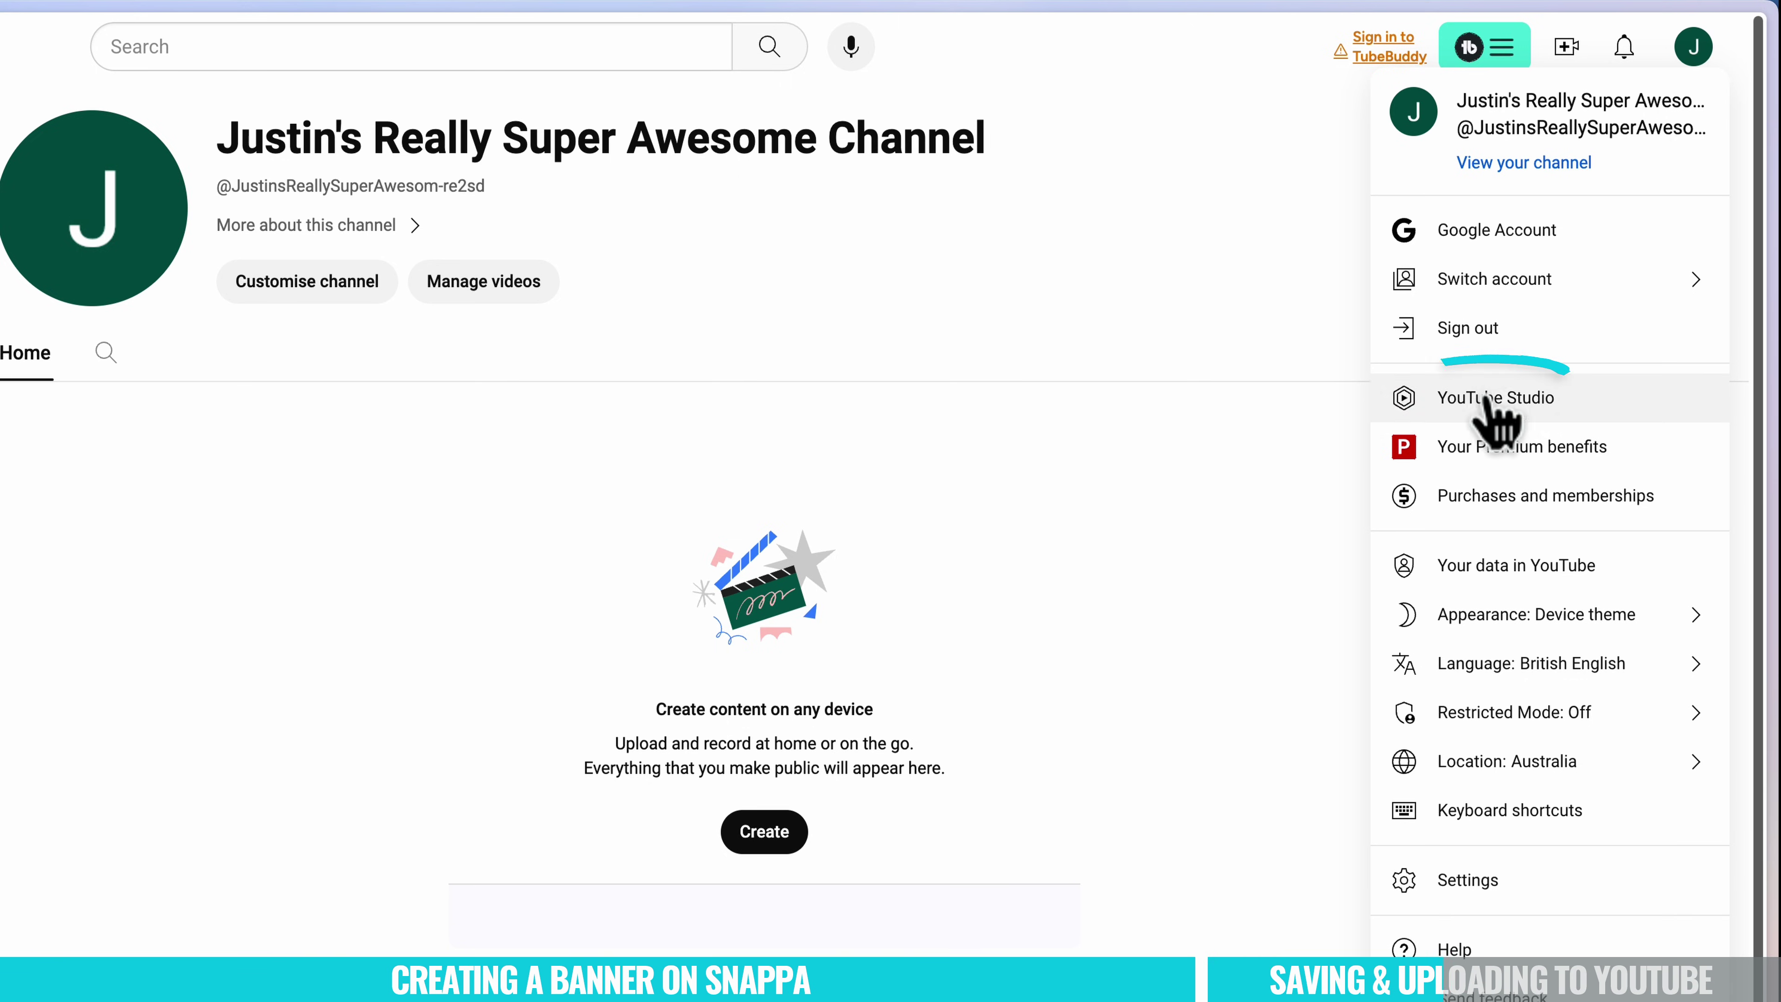
pyautogui.click(1487, 407)
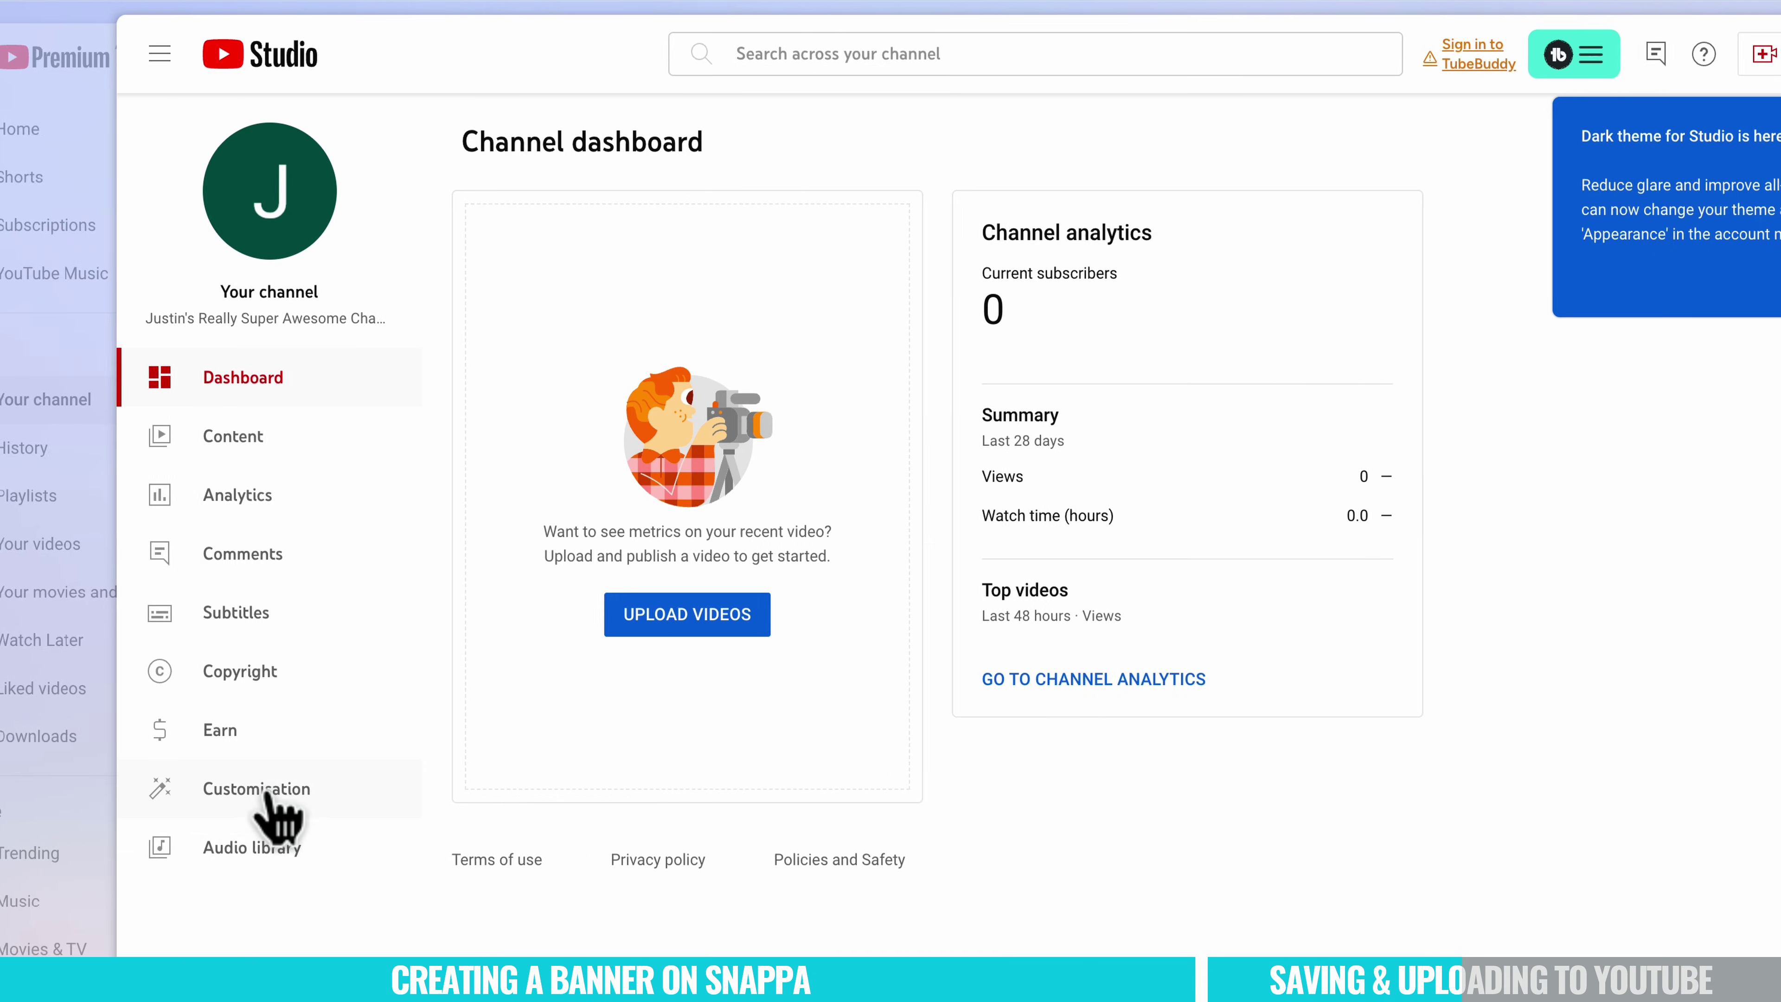
pyautogui.click(275, 790)
pyautogui.click(710, 210)
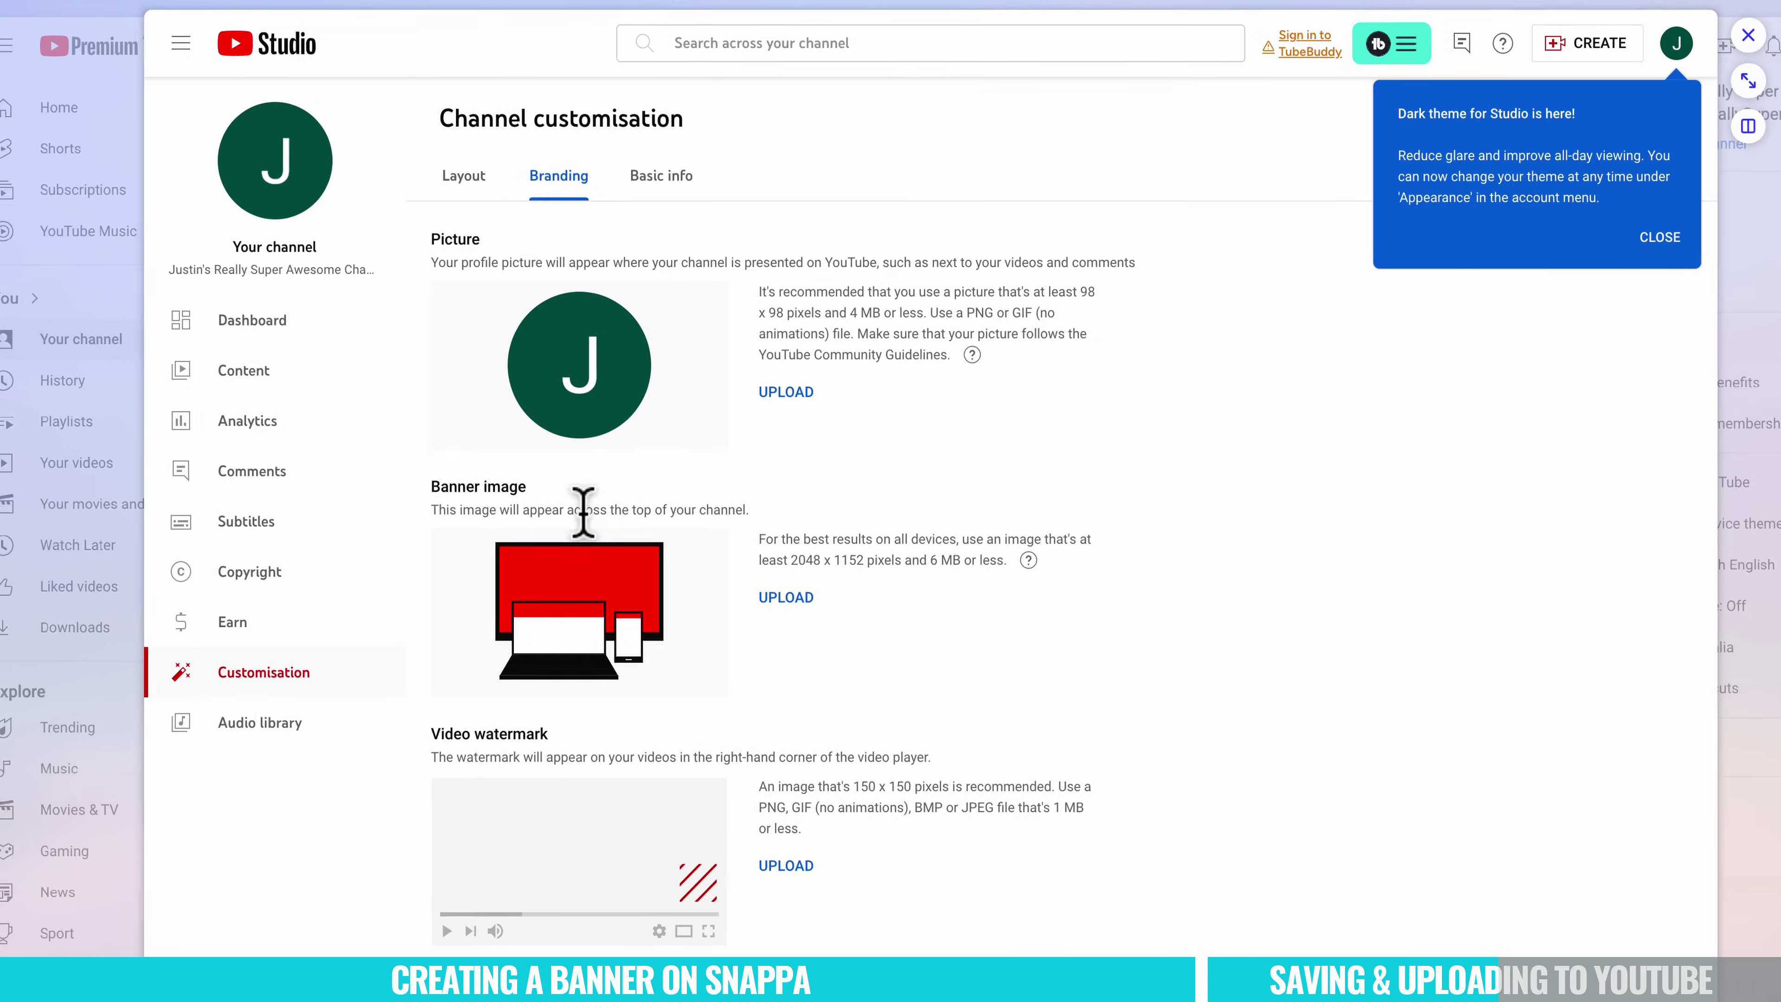
# Upload the downloaded banner as the channel's banner image, accept its framing and publish the changes.
pyautogui.click(751, 582)
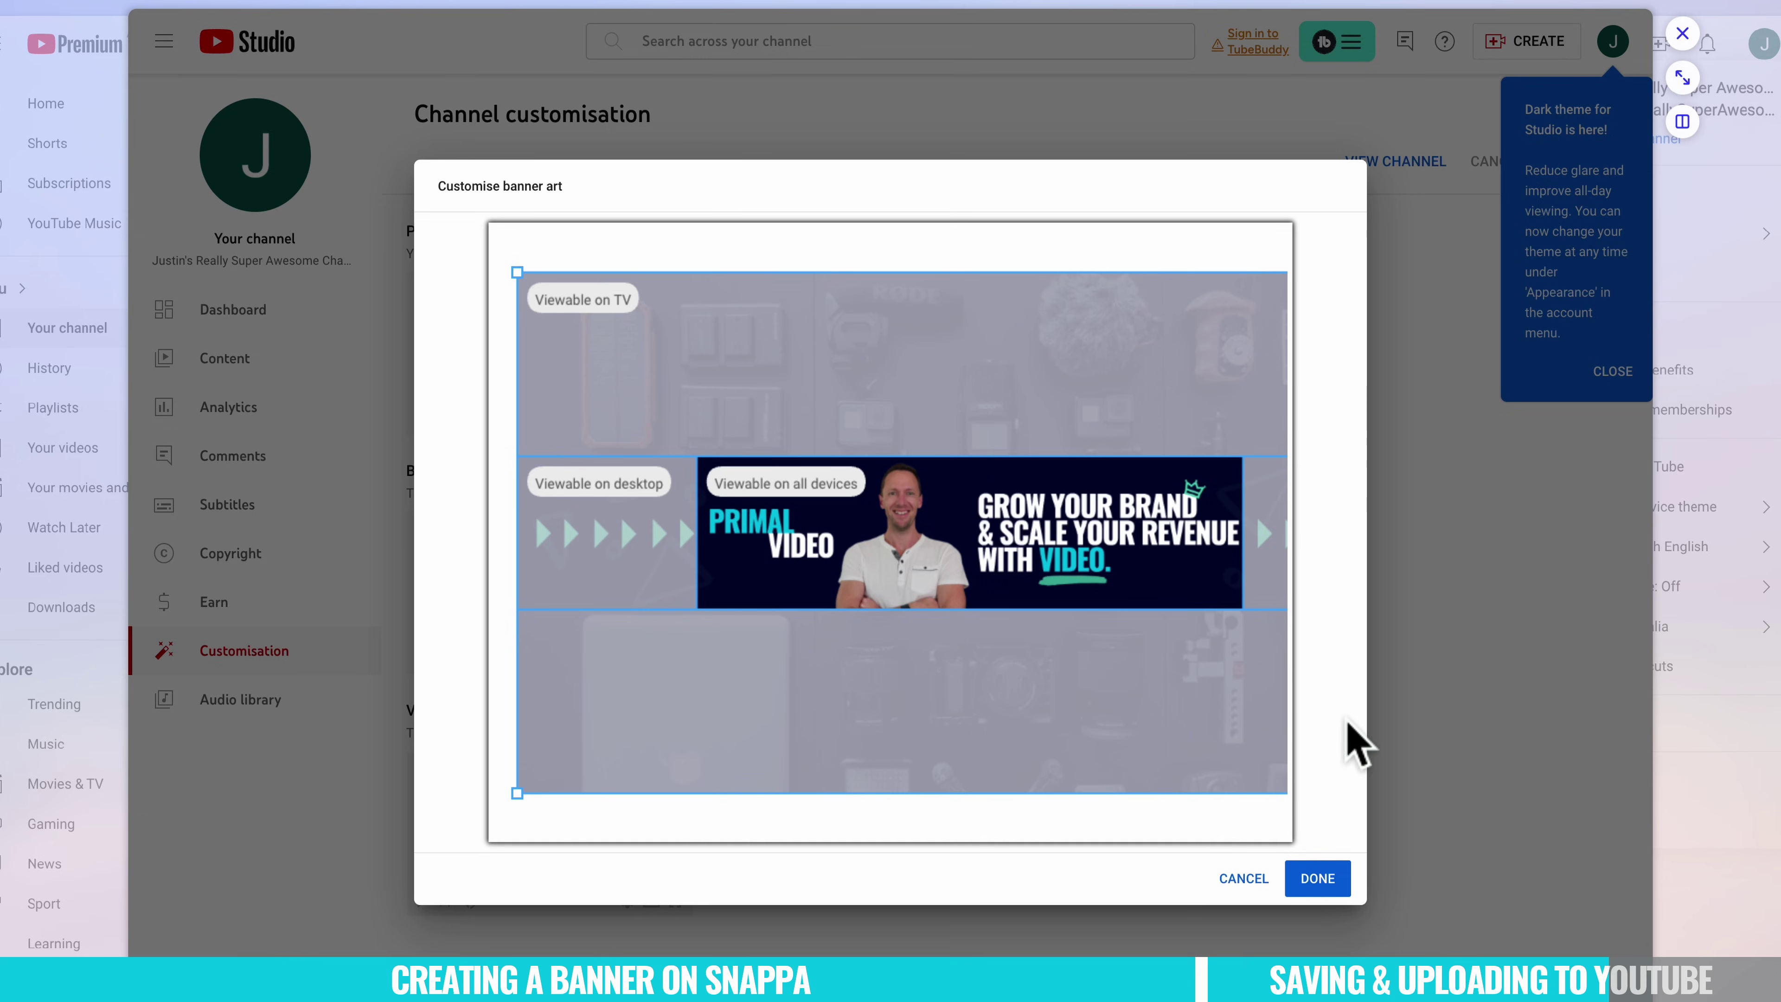
pyautogui.click(1318, 877)
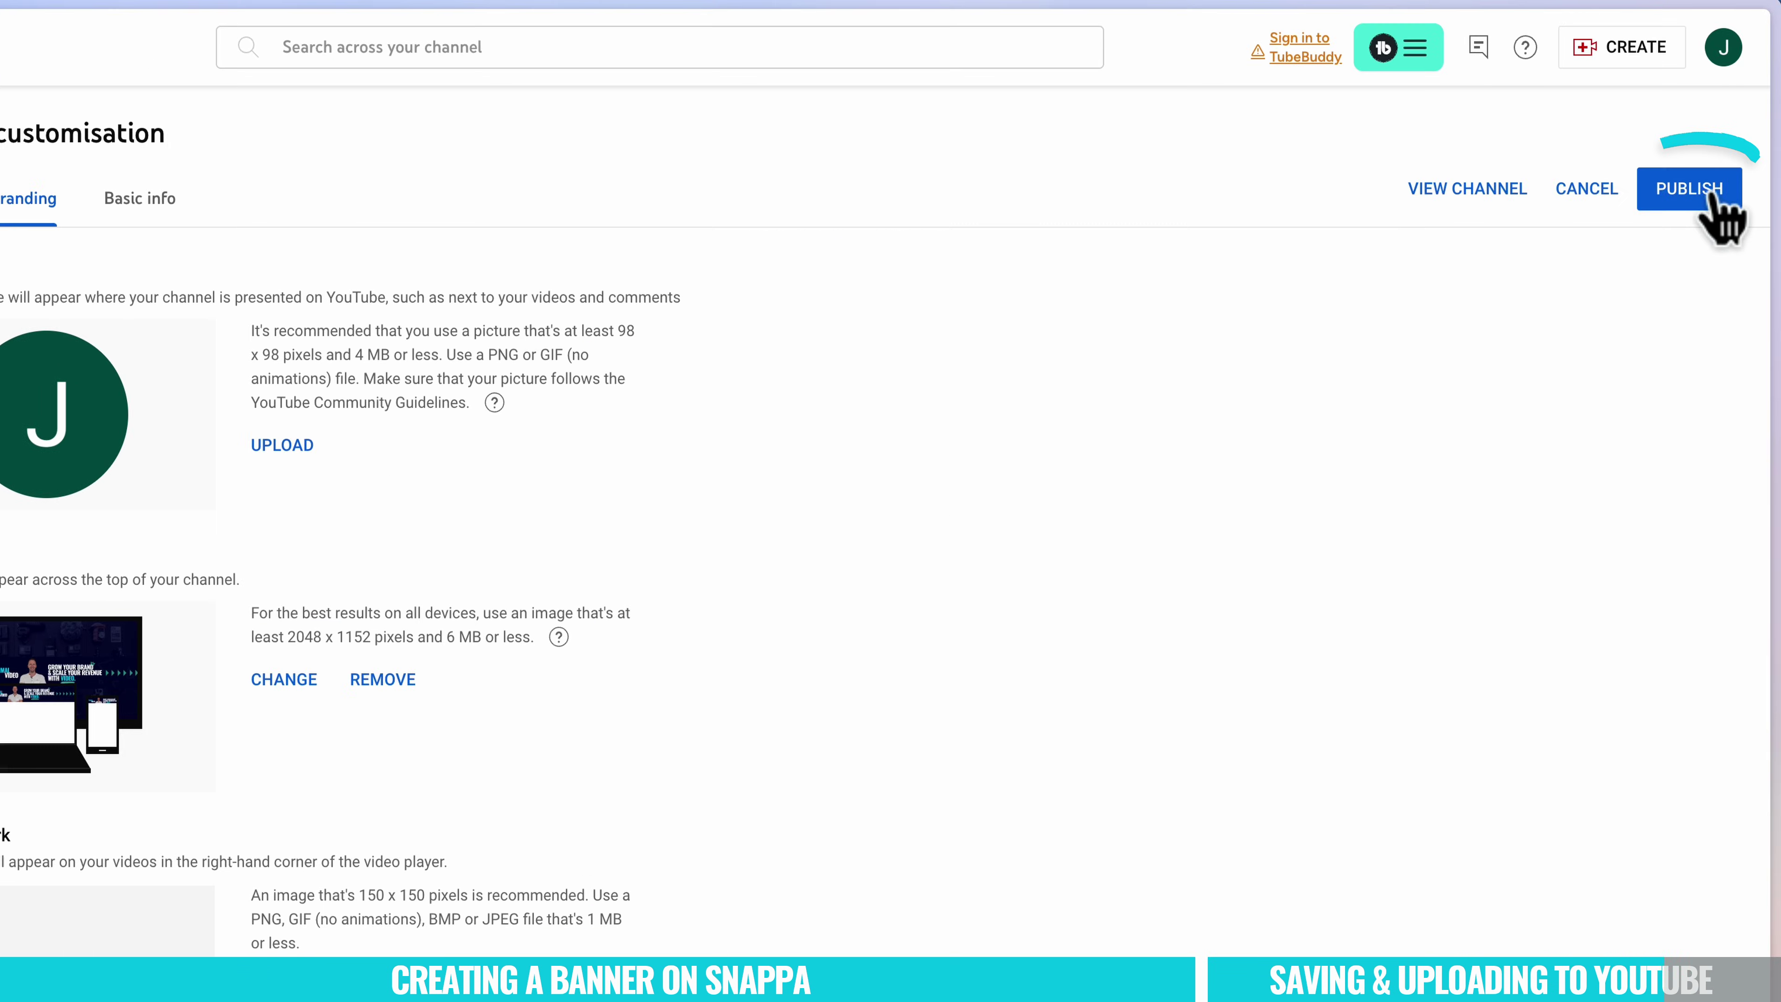
pyautogui.click(1687, 196)
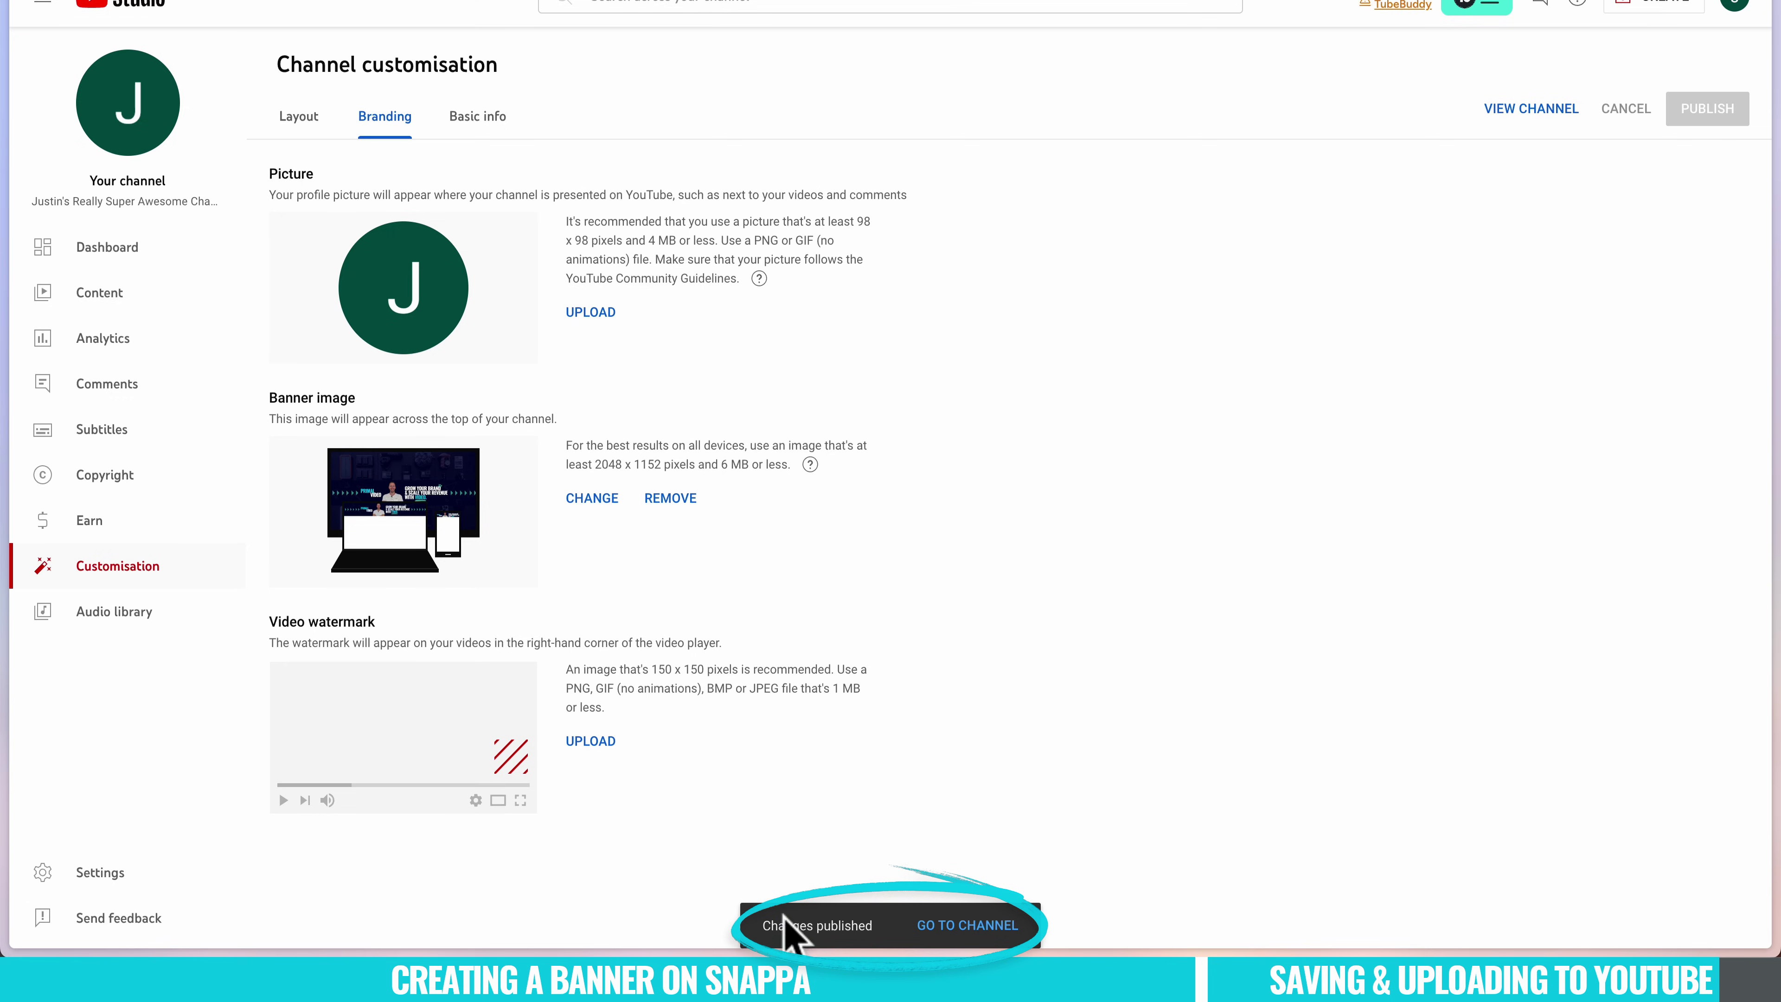
# View the channel page and inspect the new banner there.
pyautogui.click(1518, 108)
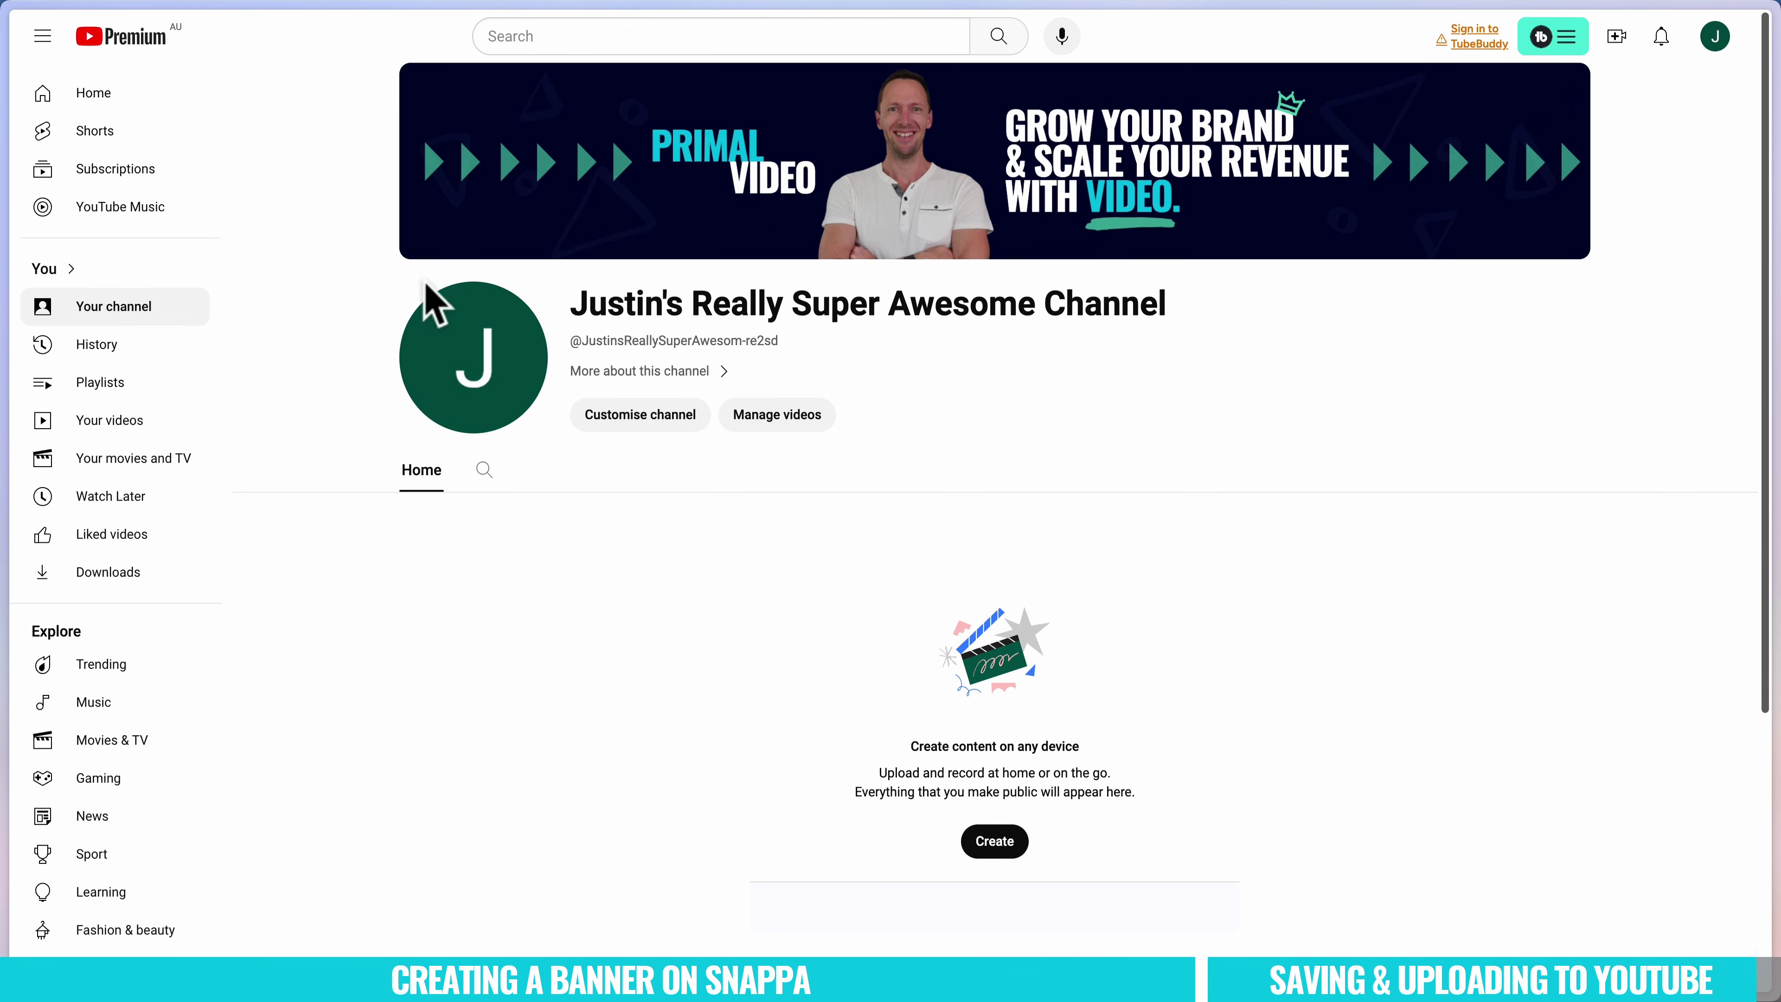
pyautogui.moveTo(1534, 102)
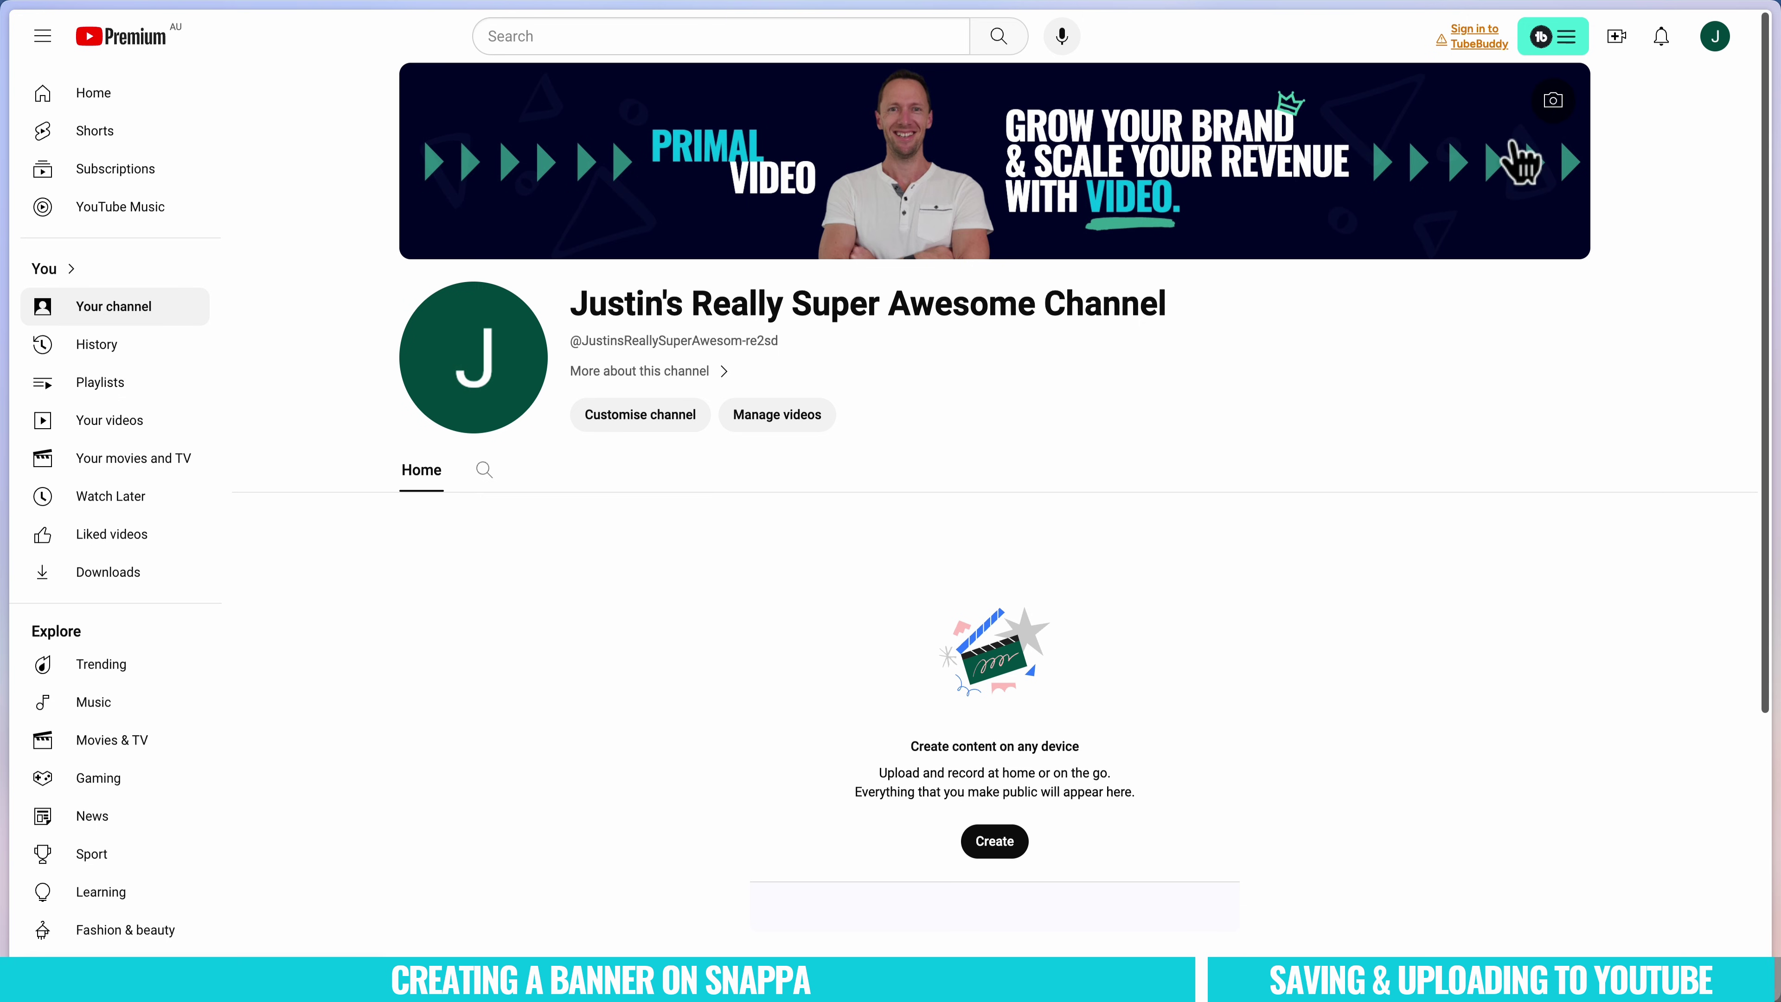